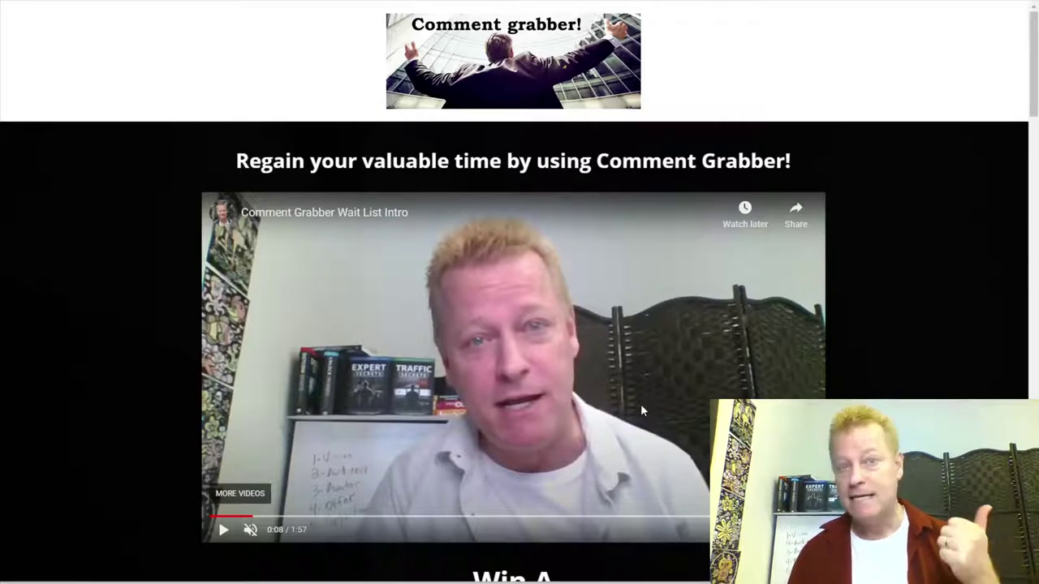
# Step: Scroll up and down through the Comment Grabber waitlist landing page preview
pyautogui.scroll(-6, 640, 403)
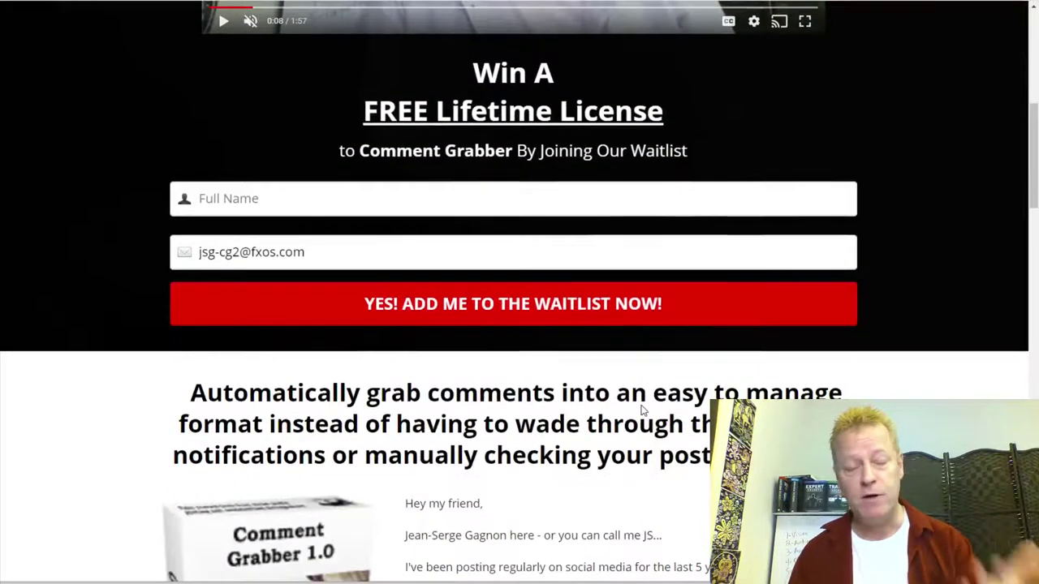
pyautogui.scroll(-8, 640, 410)
pyautogui.scroll(2, 640, 410)
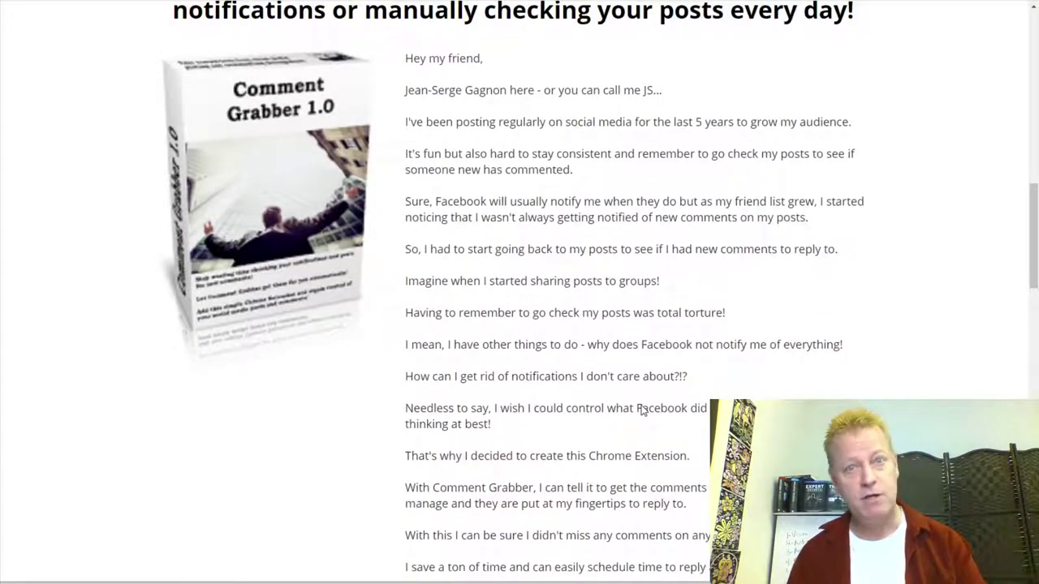
pyautogui.scroll(-9, 641, 410)
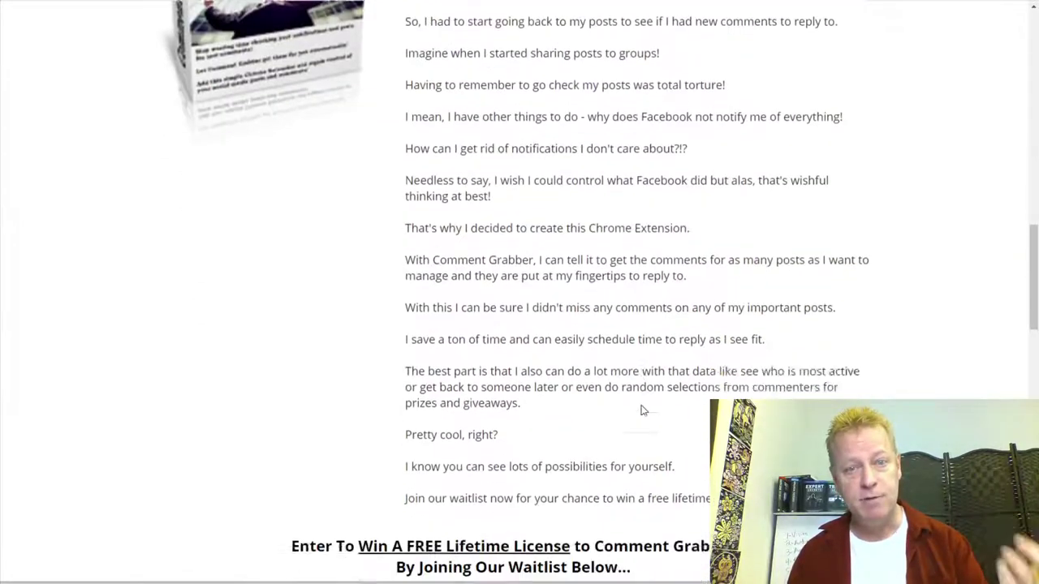
pyautogui.scroll(-1, 640, 409)
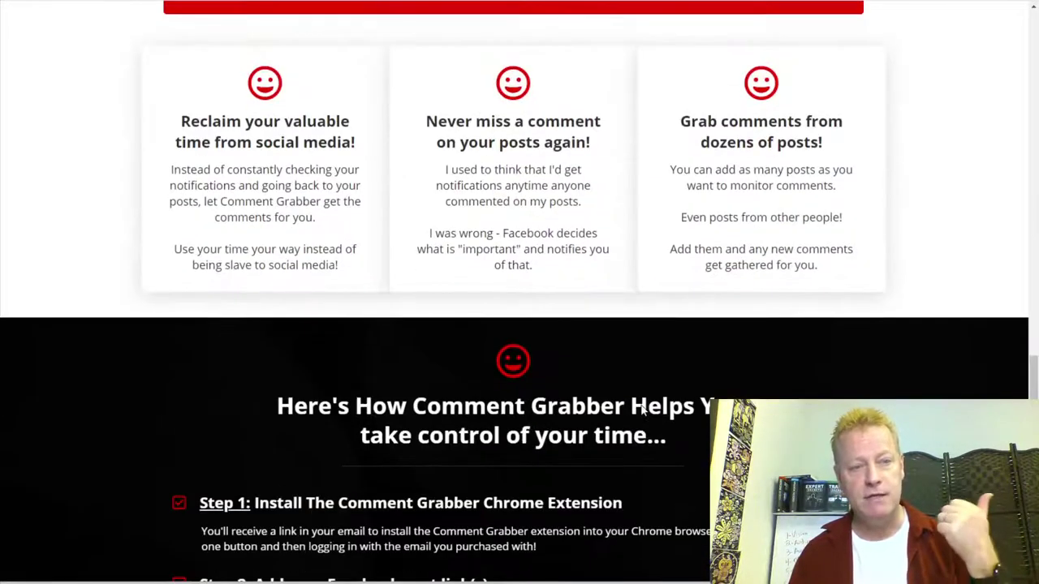
pyautogui.scroll(-5, 641, 412)
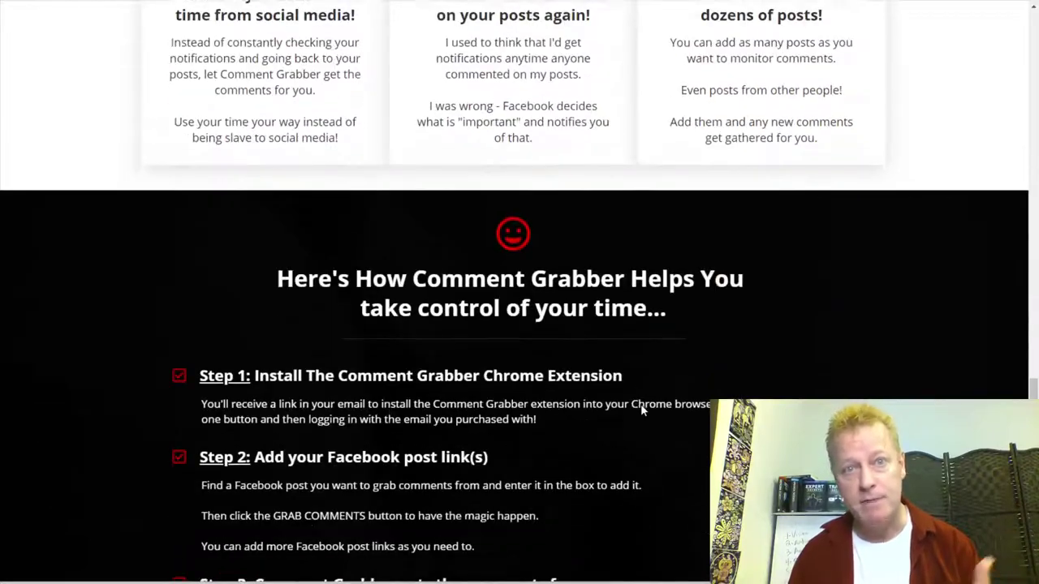
pyautogui.scroll(3, 641, 409)
pyautogui.scroll(15, 640, 410)
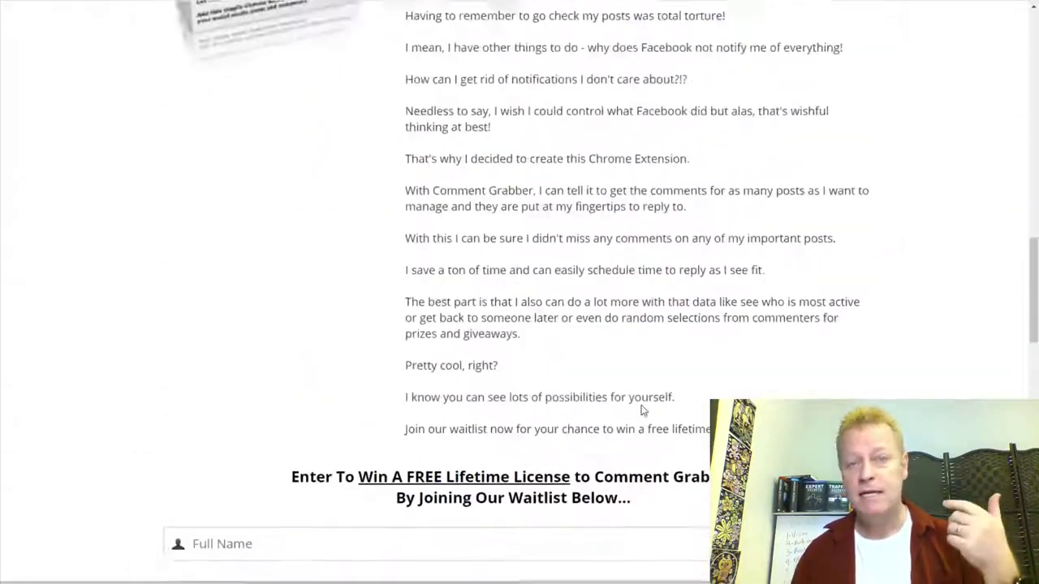
pyautogui.scroll(7, 640, 411)
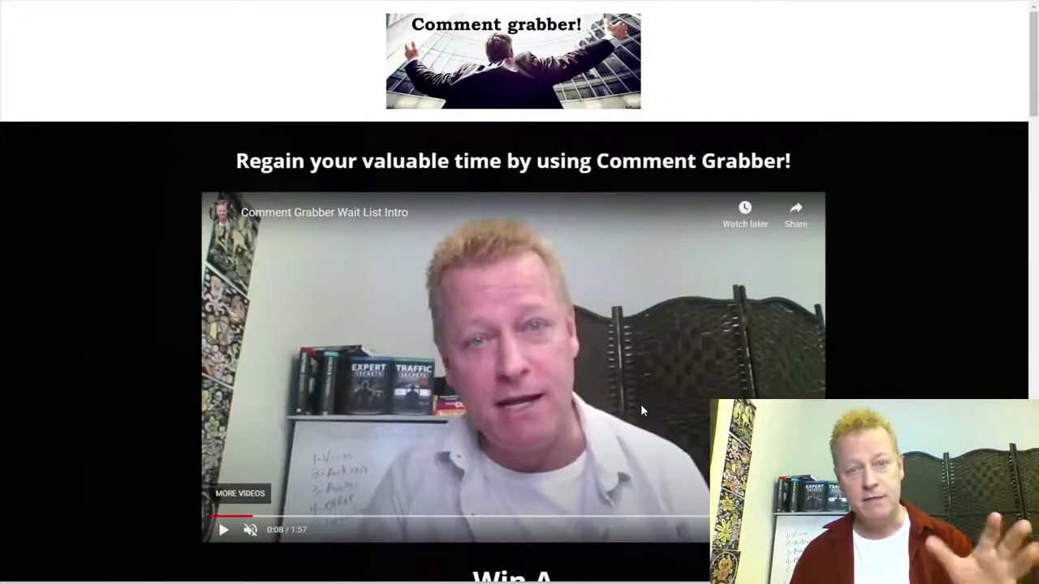
pyautogui.scroll(-8, 640, 404)
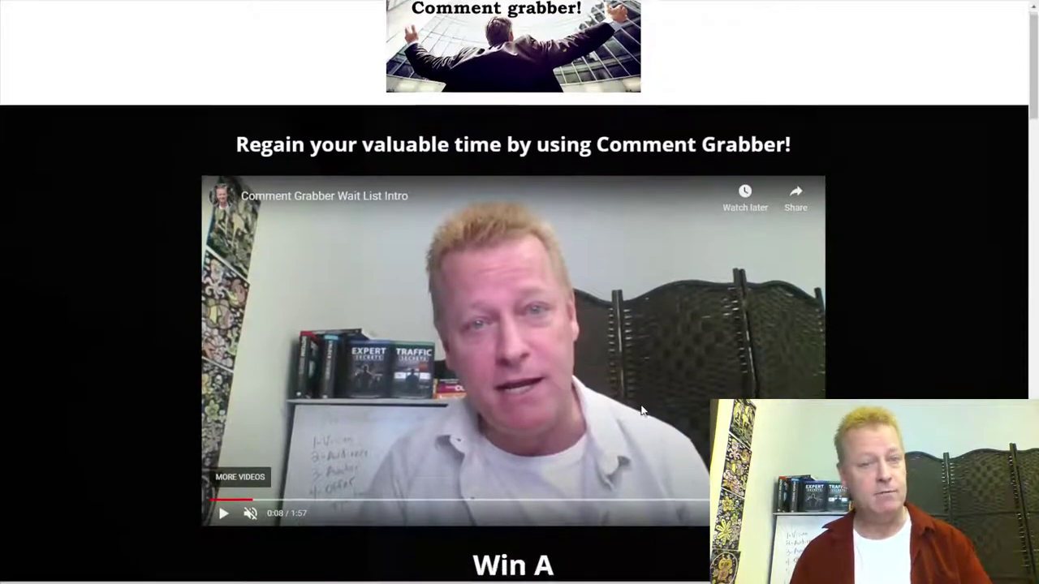
pyautogui.scroll(-10, 640, 403)
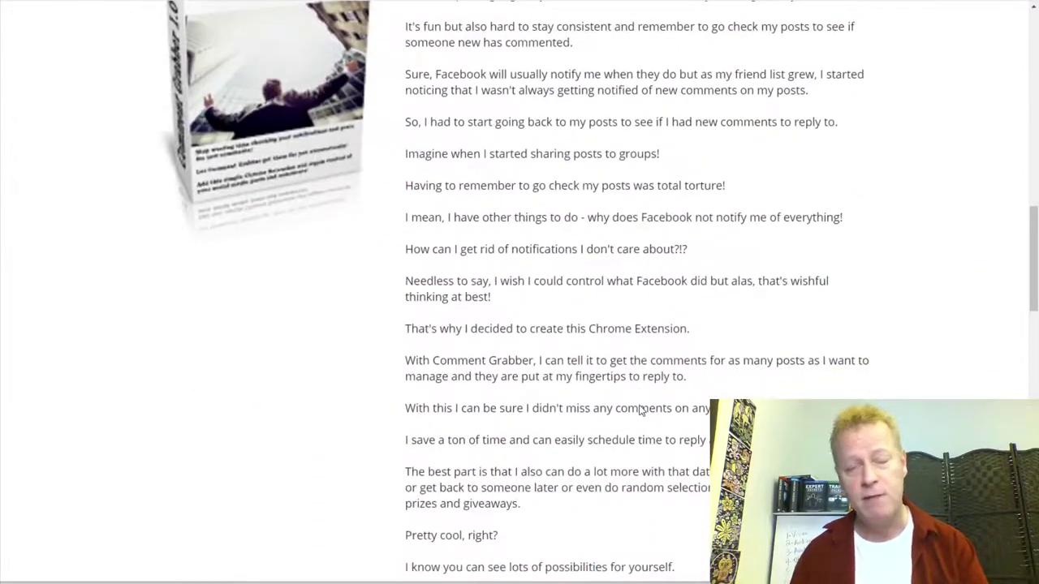
pyautogui.scroll(-15, 640, 406)
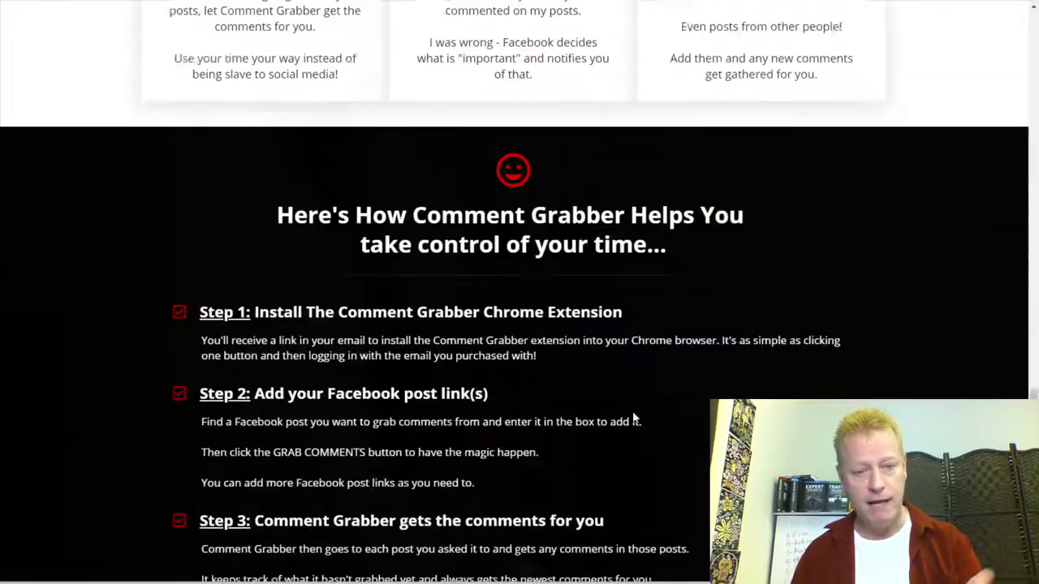
pyautogui.scroll(2, 634, 415)
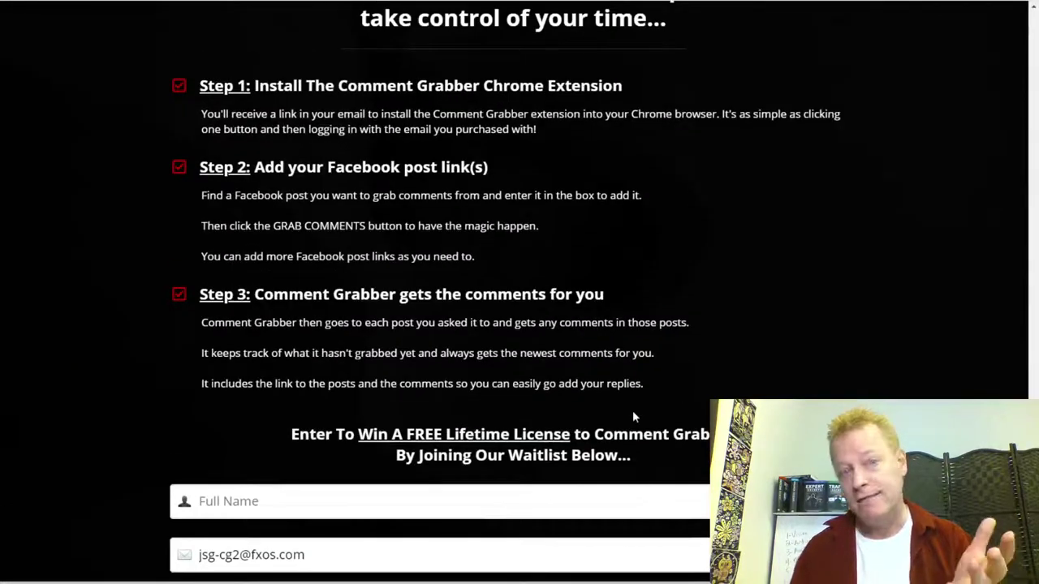
pyautogui.scroll(3, 634, 417)
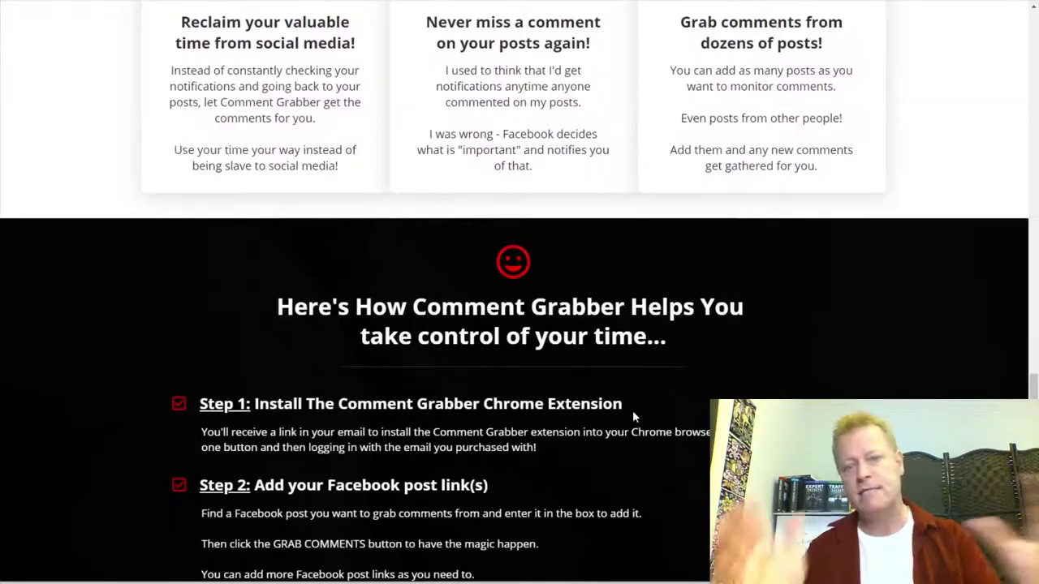
pyautogui.scroll(6, 633, 414)
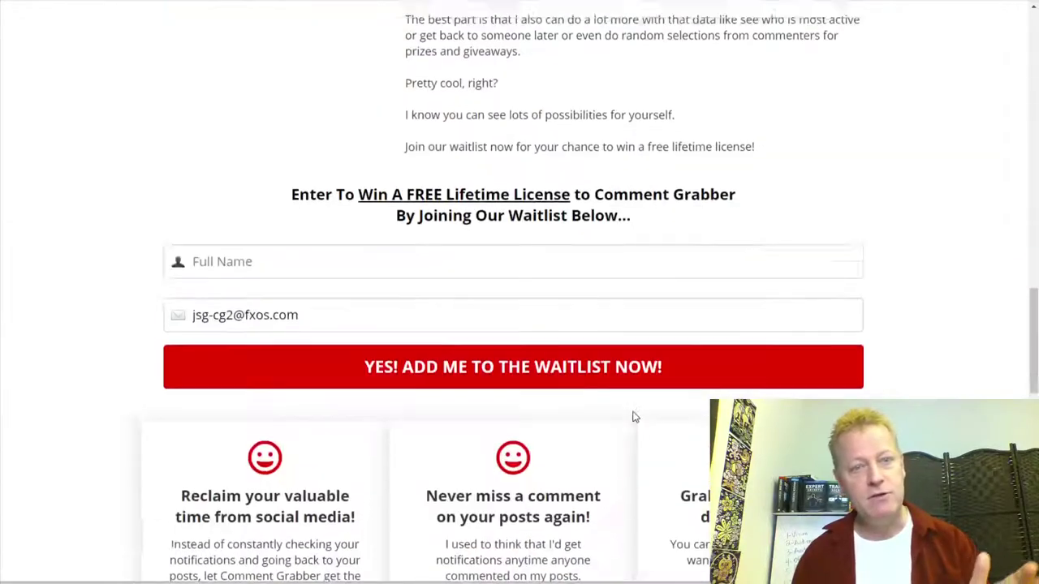
pyautogui.scroll(5, 635, 416)
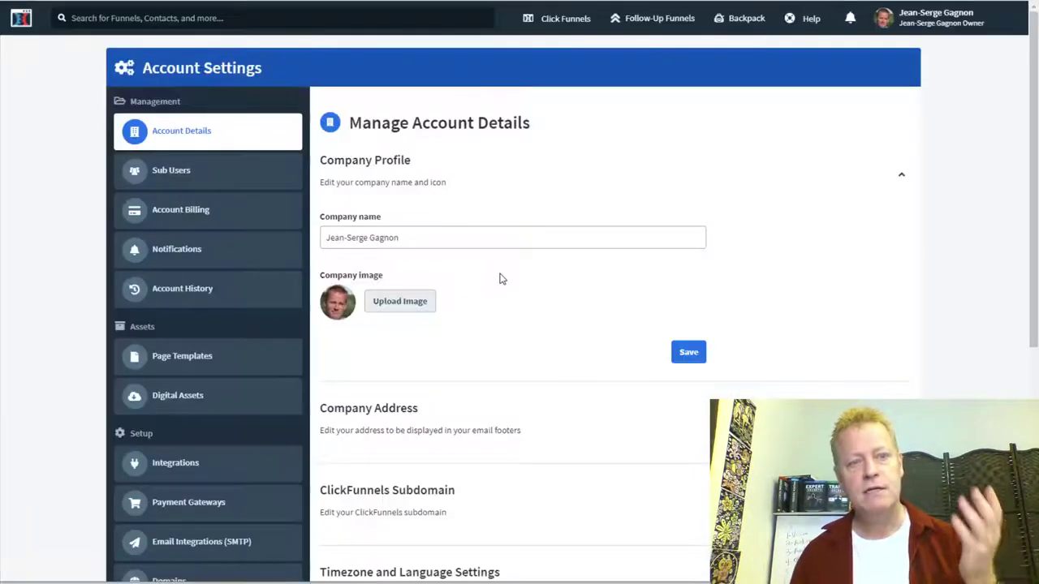
pyautogui.scroll(-5, 559, 278)
pyautogui.scroll(5, 559, 279)
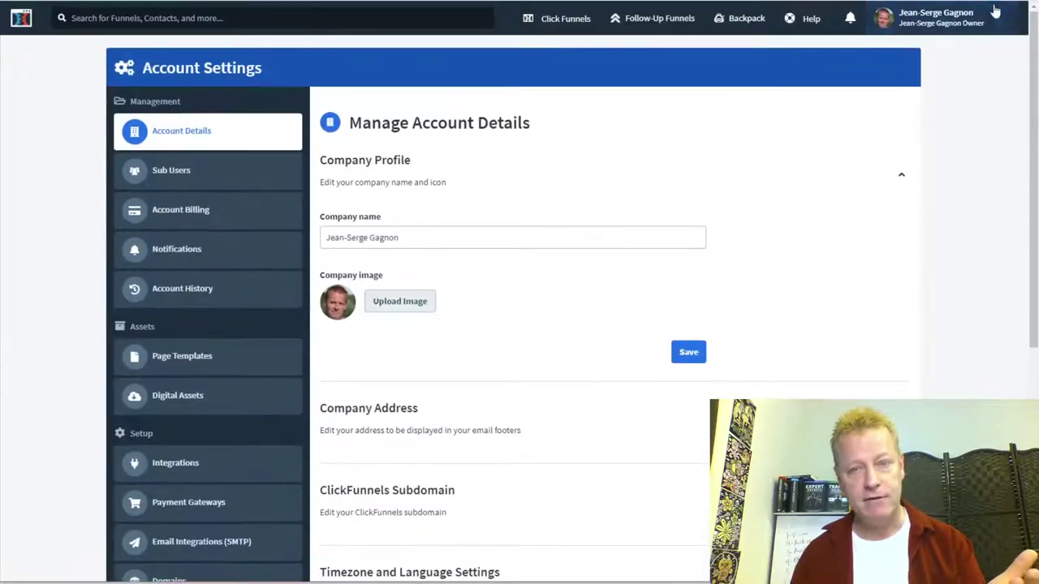
# Step: Open Account Settings from the profile menu and scroll through it
pyautogui.click(939, 21)
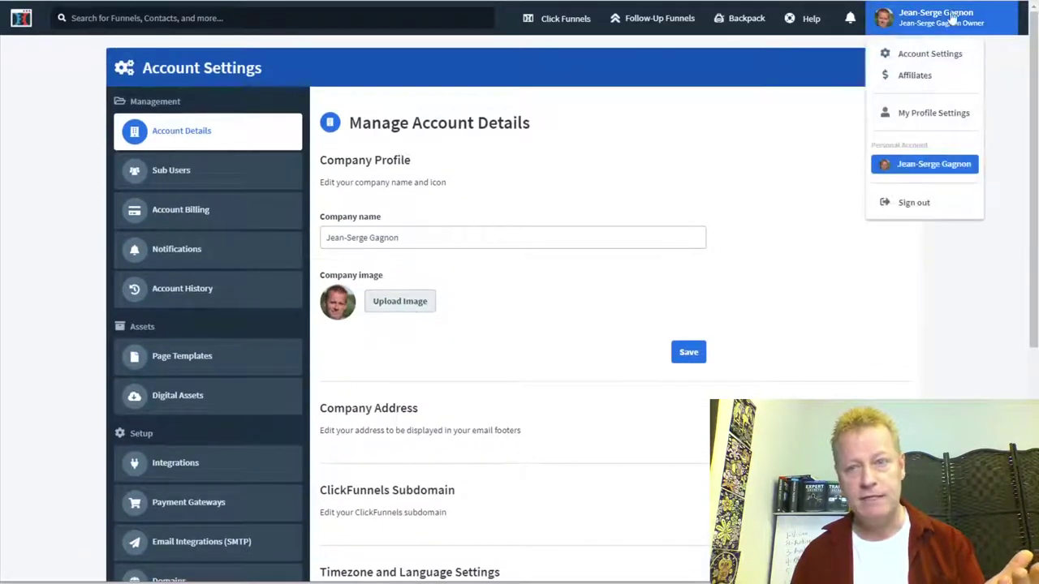
pyautogui.click(920, 54)
pyautogui.scroll(-1, 817, 292)
pyautogui.scroll(-4, 822, 288)
pyautogui.scroll(3, 596, 353)
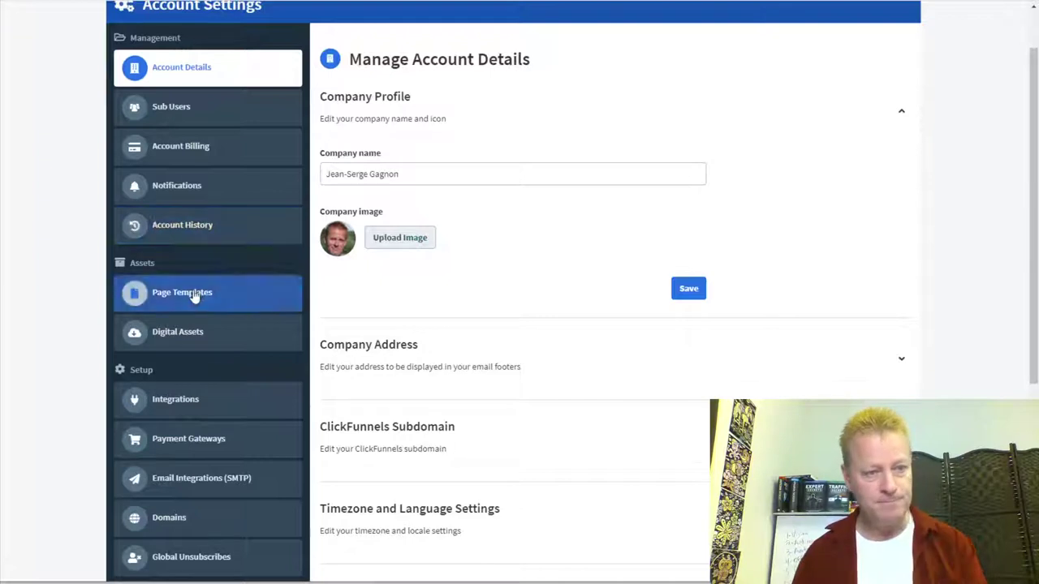
pyautogui.scroll(-2, 336, 329)
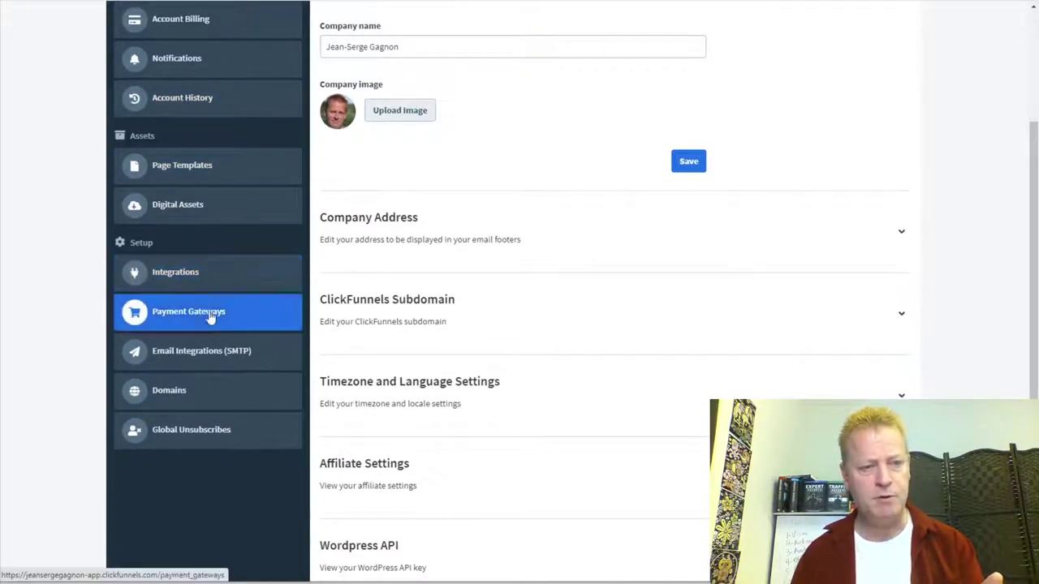
# Step: Open the Integrations list showing HTML Form, Facebook and Aweber connections
pyautogui.click(208, 281)
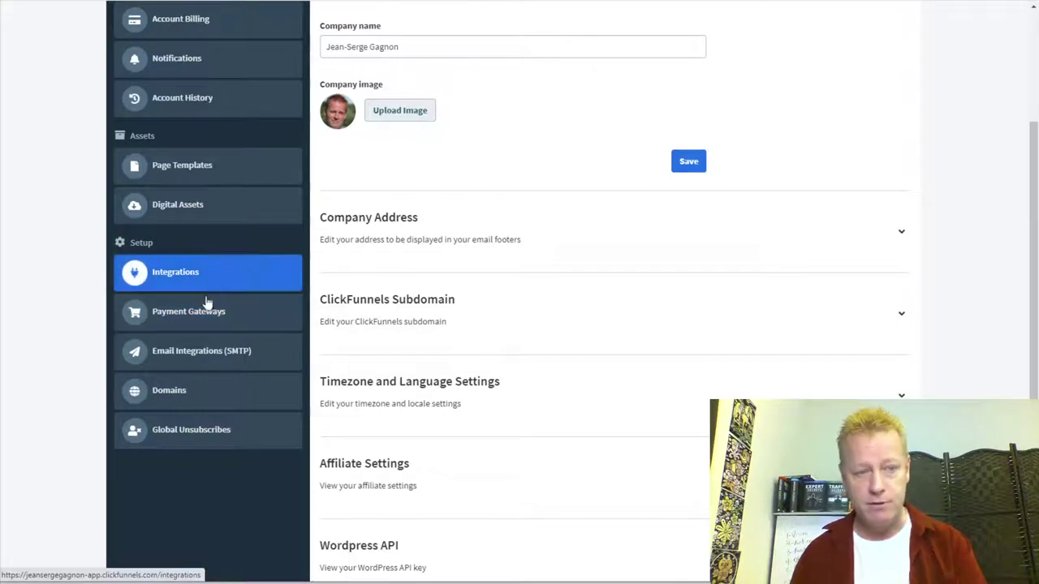
pyautogui.click(176, 359)
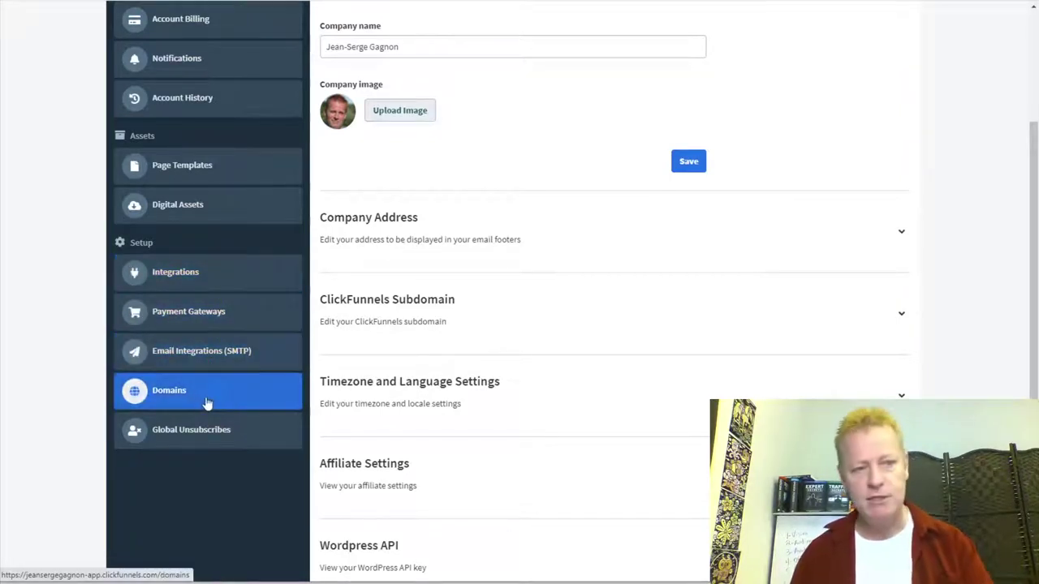
pyautogui.click(254, 403)
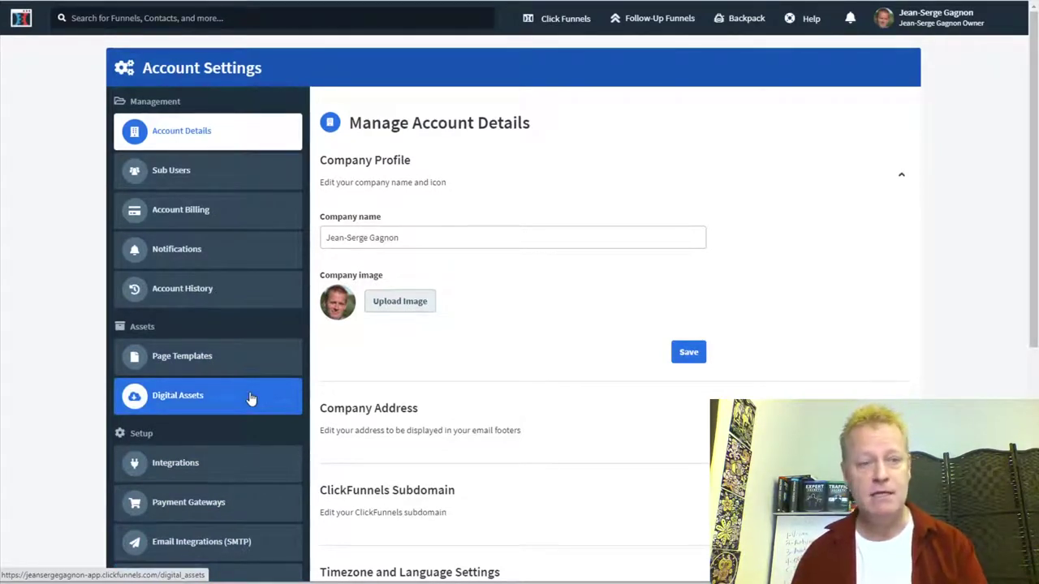
pyautogui.scroll(-2, 247, 402)
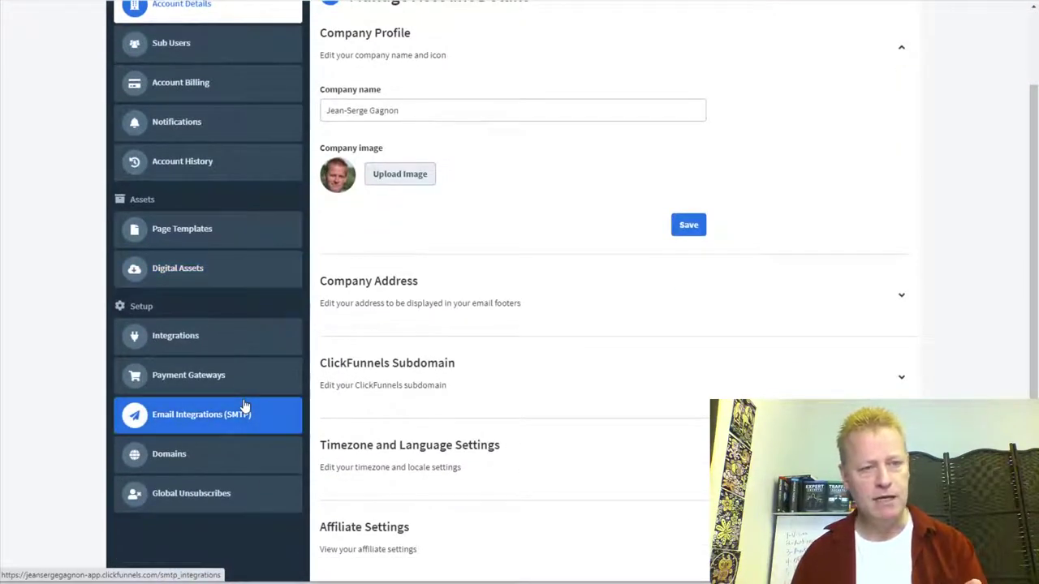
pyautogui.click(207, 349)
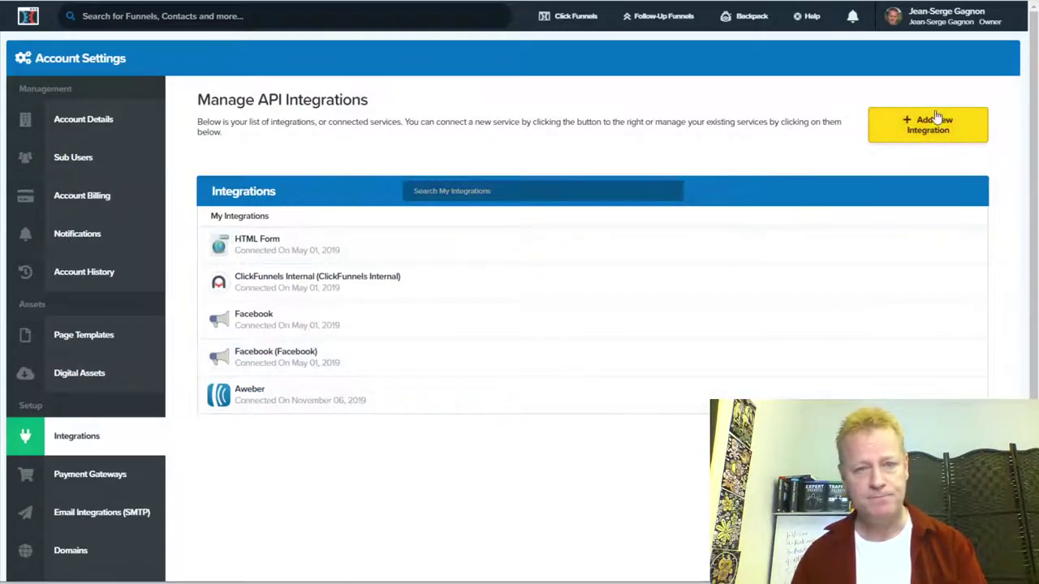
# Step: Browse the Available Integrations catalogue, including Aweber, ActiveCampaign and Drip, for a new connection
pyautogui.click(923, 132)
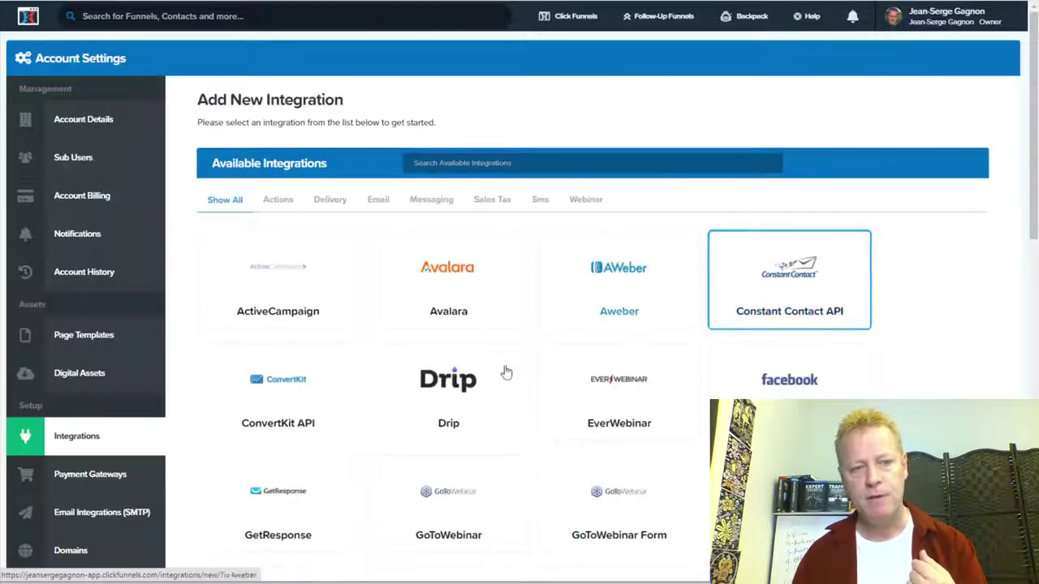
pyautogui.scroll(-3, 498, 364)
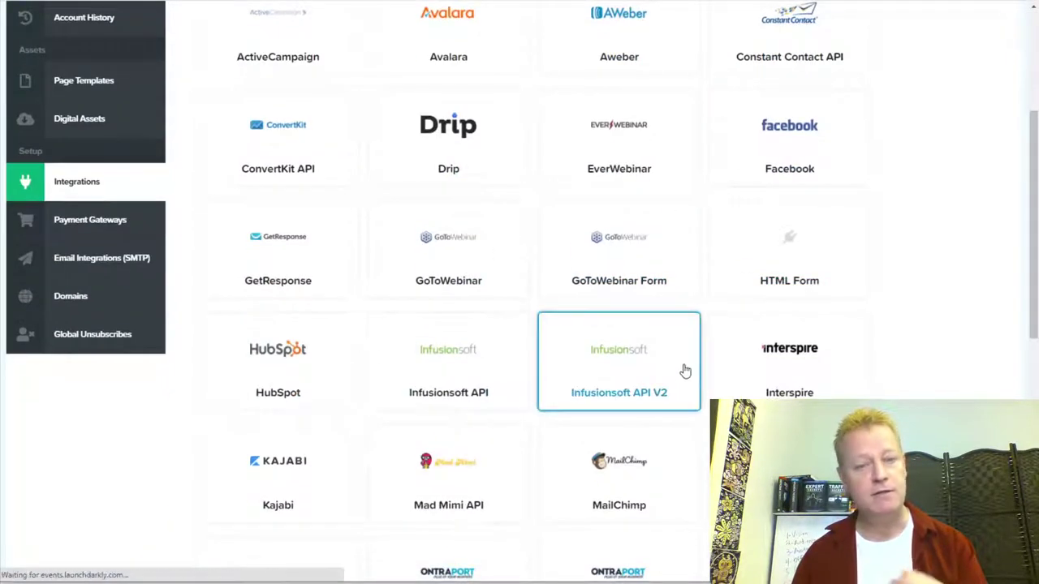
pyautogui.scroll(-4, 536, 348)
pyautogui.scroll(-3, 514, 347)
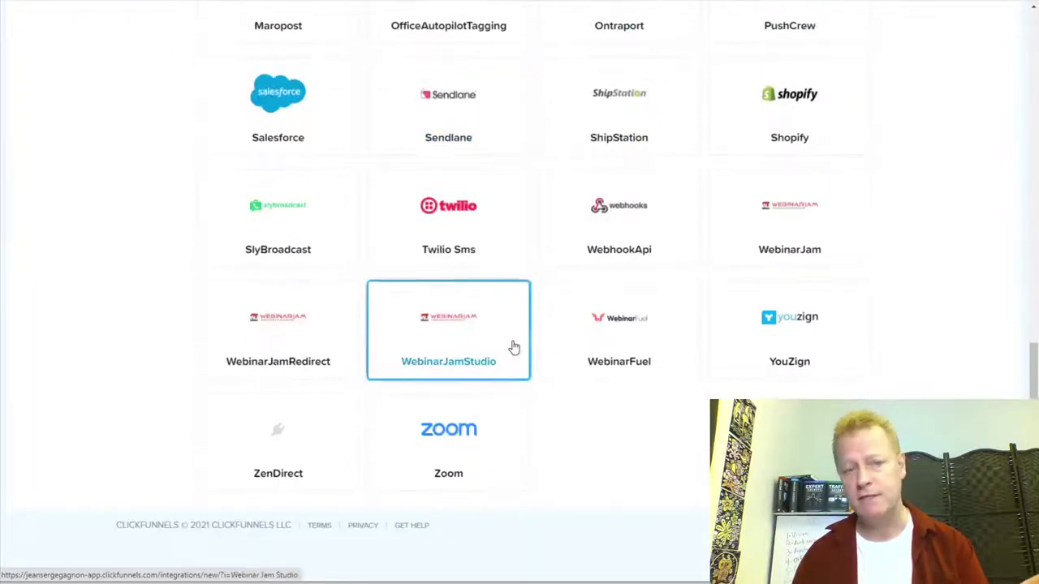
pyautogui.scroll(2, 512, 348)
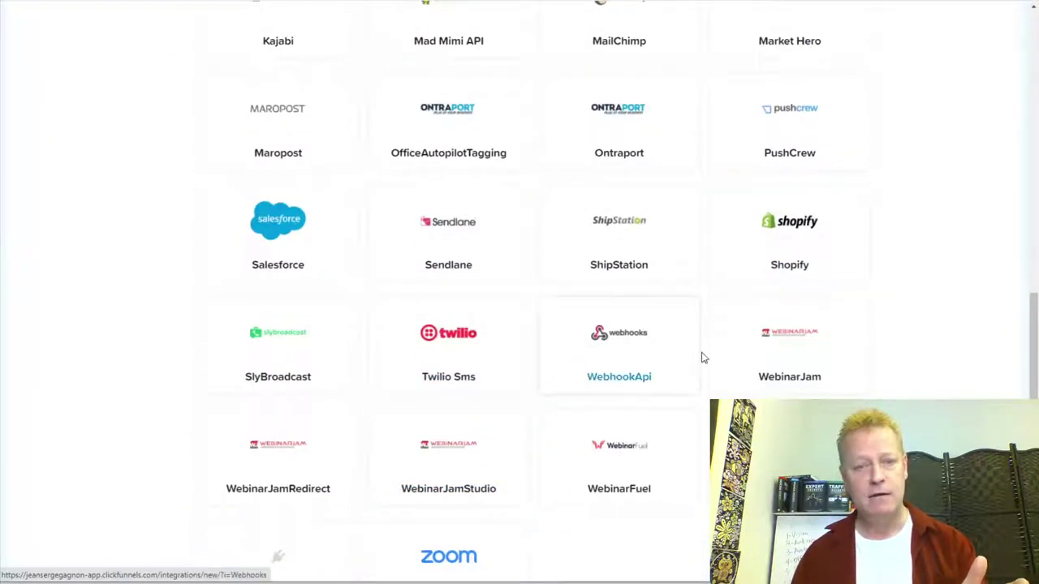
pyautogui.scroll(-2, 465, 438)
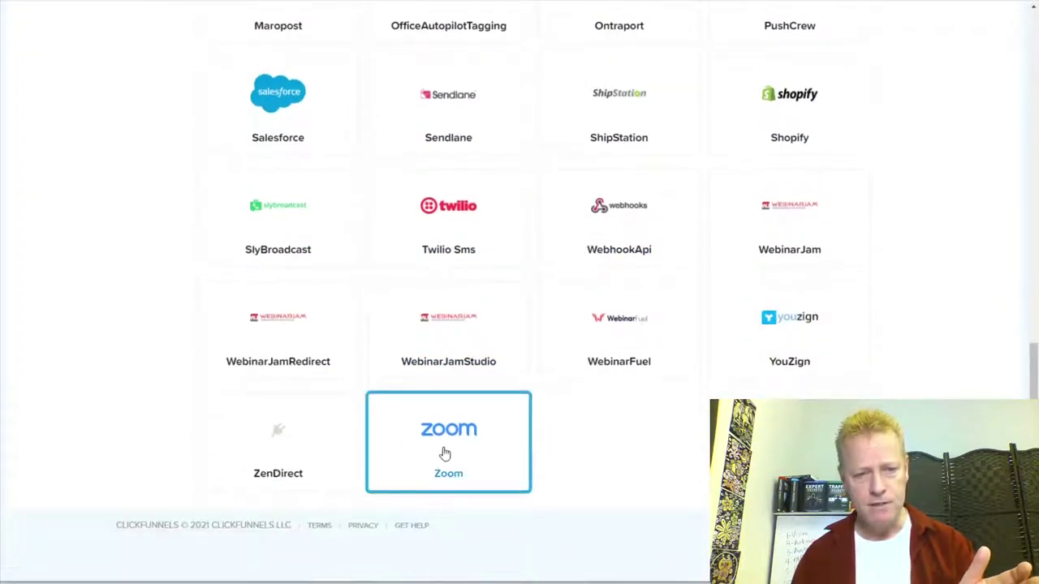
pyautogui.scroll(10, 649, 424)
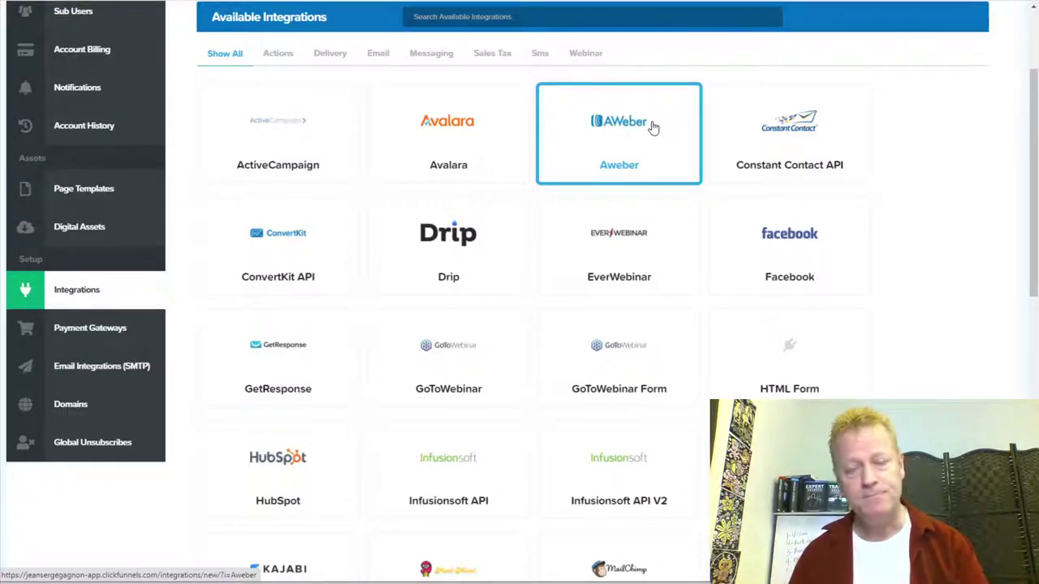
# Step: Try connecting a new Aweber integration, dismiss the existing-integration warning, and return to Integrations
pyautogui.click(644, 130)
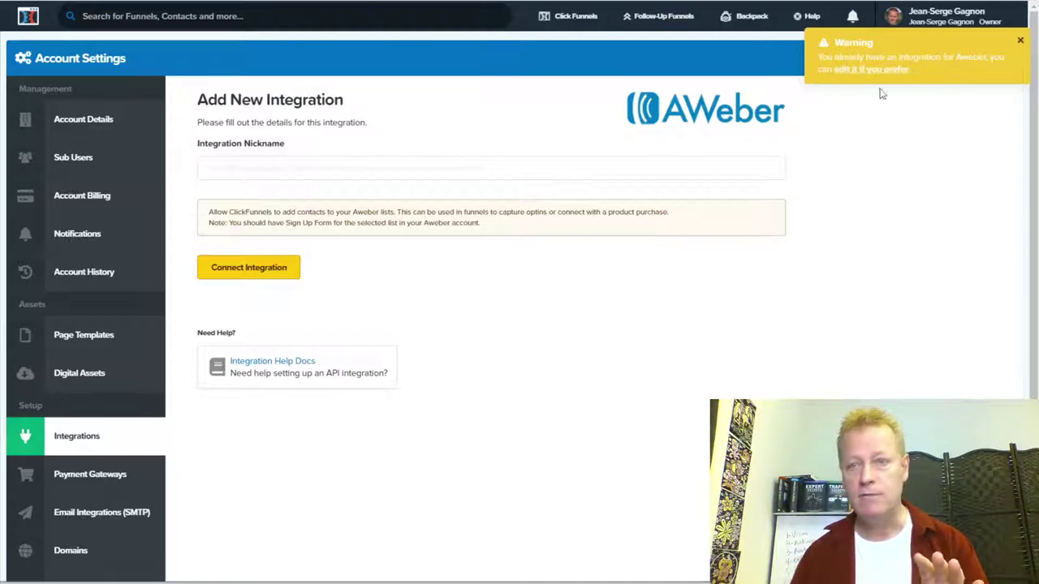
pyautogui.click(1021, 40)
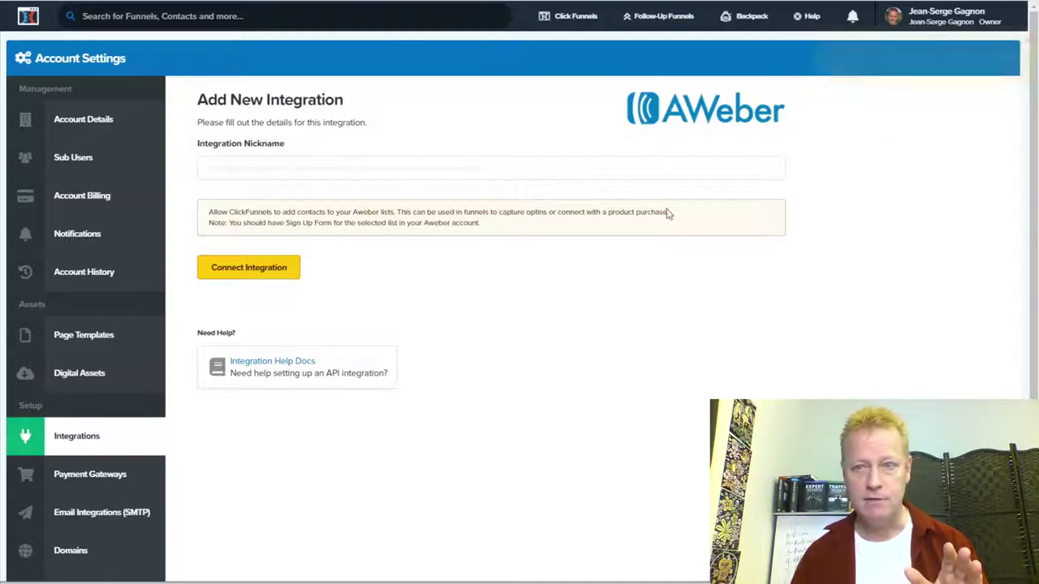
pyautogui.click(274, 274)
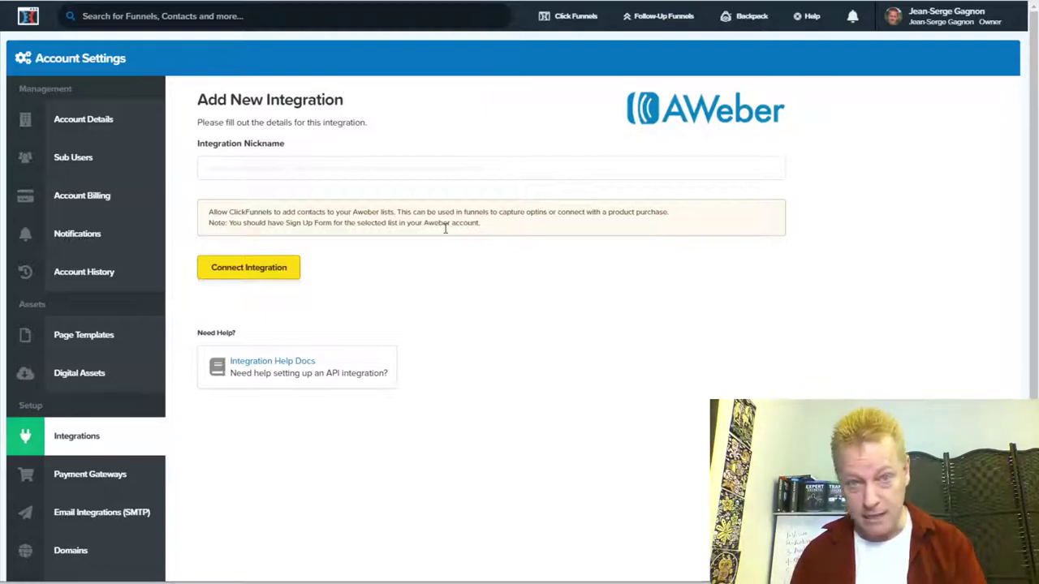
pyautogui.click(252, 276)
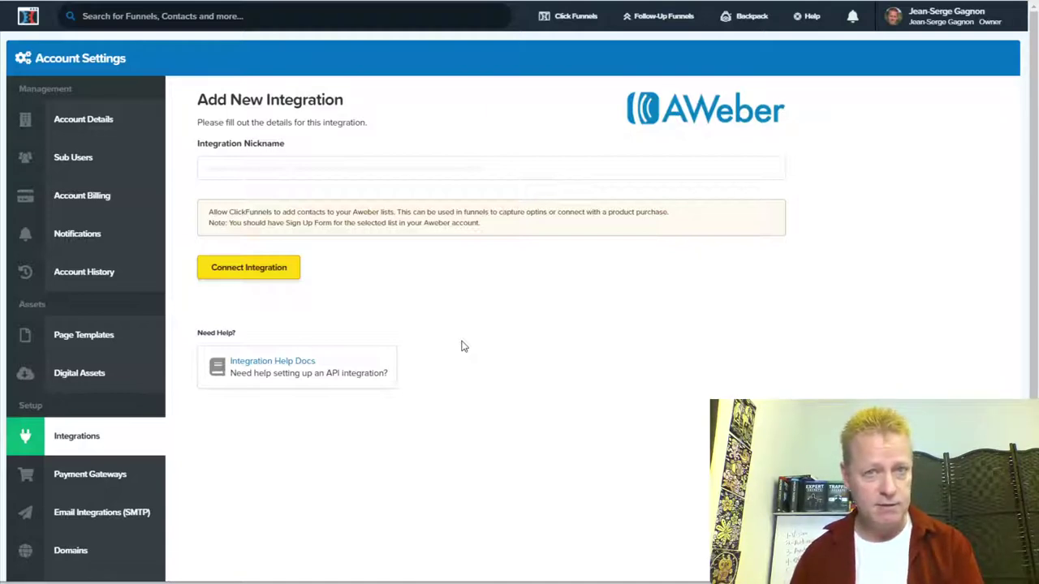
pyautogui.click(81, 447)
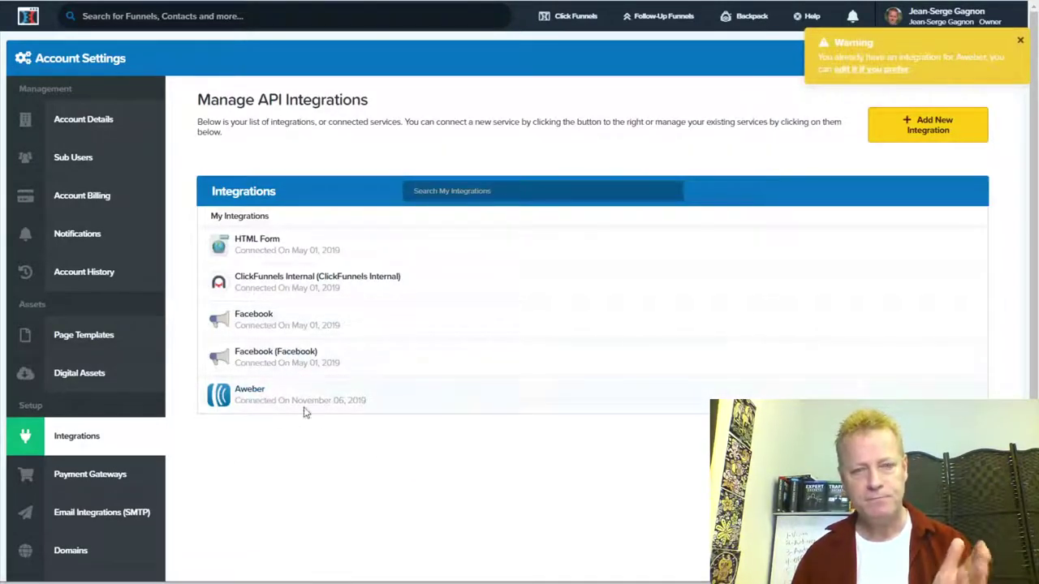
# Step: Dismiss the existing-integration warning and open the connected Aweber integration
pyautogui.click(1019, 41)
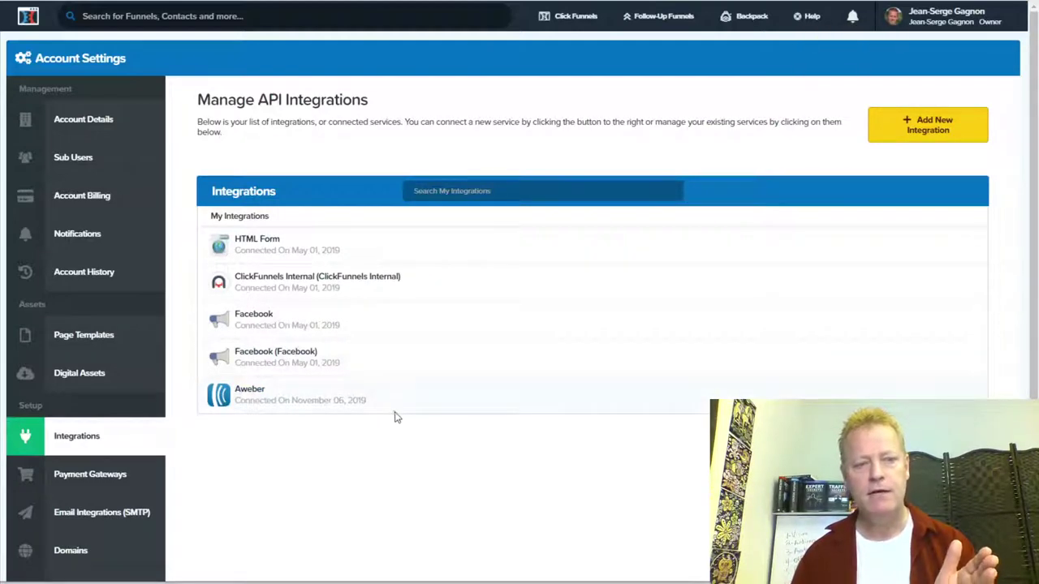
pyautogui.click(240, 400)
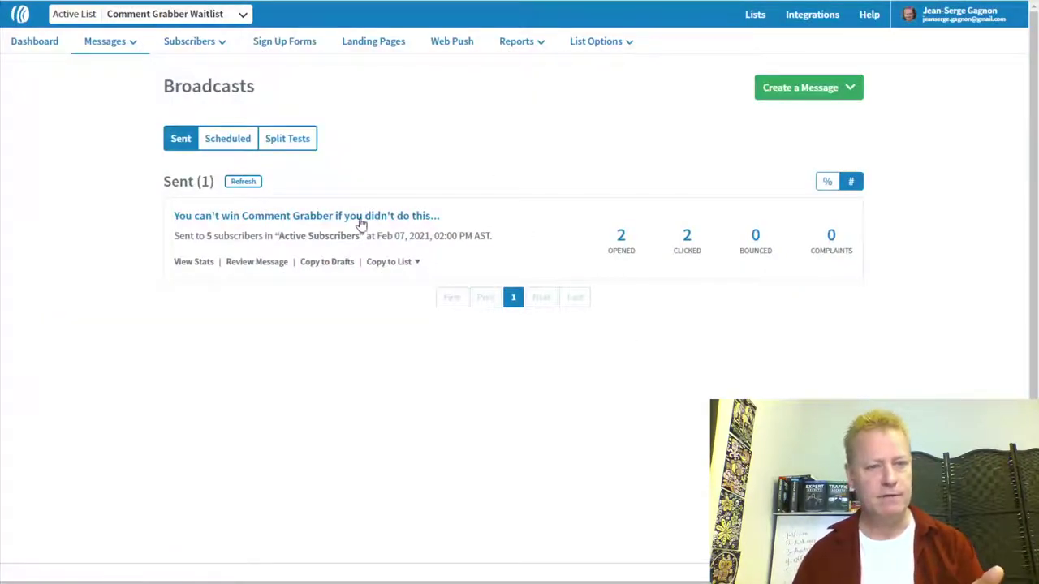
# Step: Go to the AWeber Lists overview and scroll through the mailing lists
pyautogui.click(240, 14)
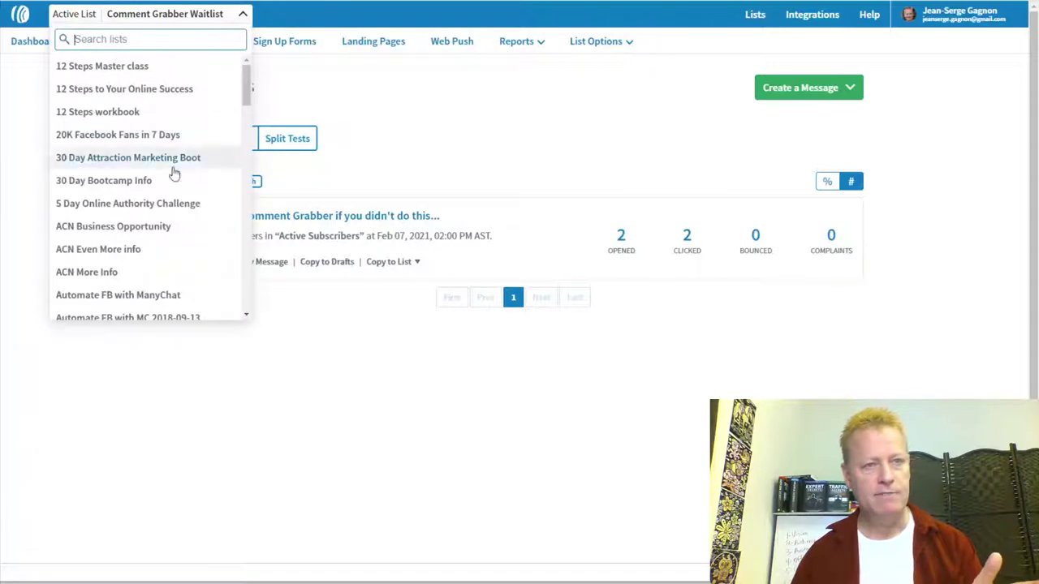
pyautogui.click(754, 14)
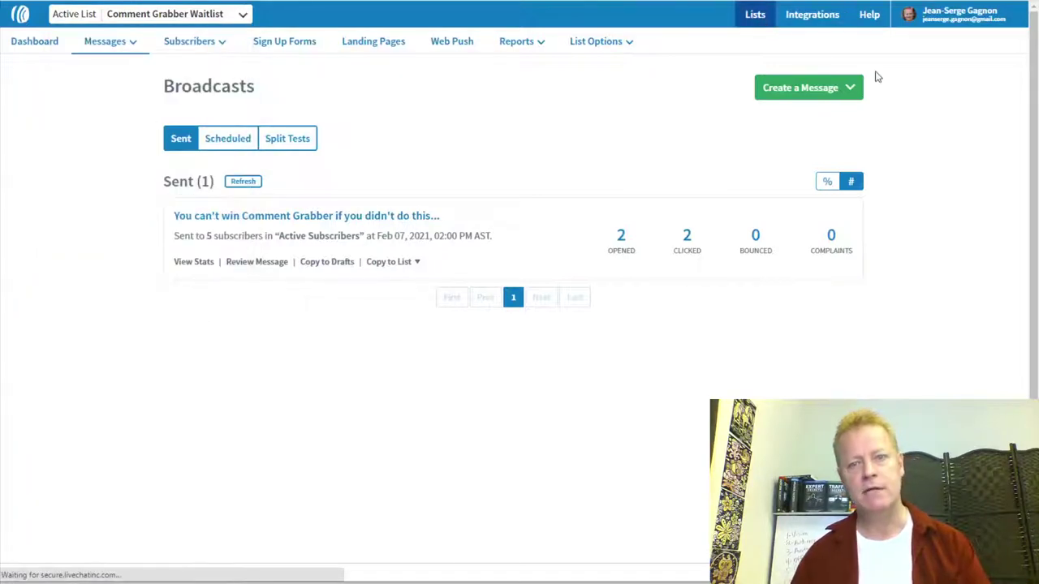
pyautogui.scroll(-8, 680, 168)
pyautogui.scroll(-10, 624, 202)
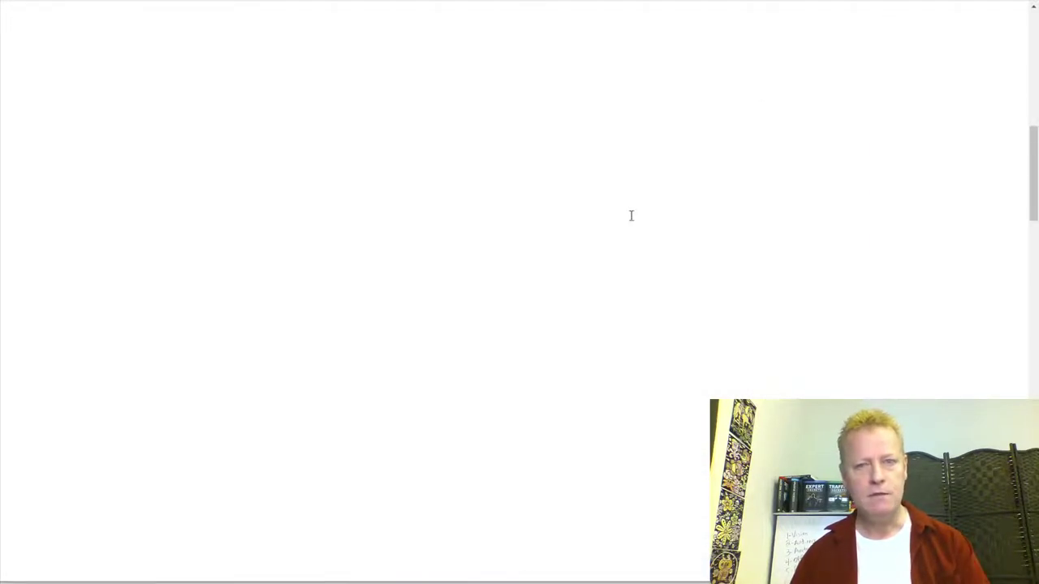
pyautogui.scroll(-10, 561, 248)
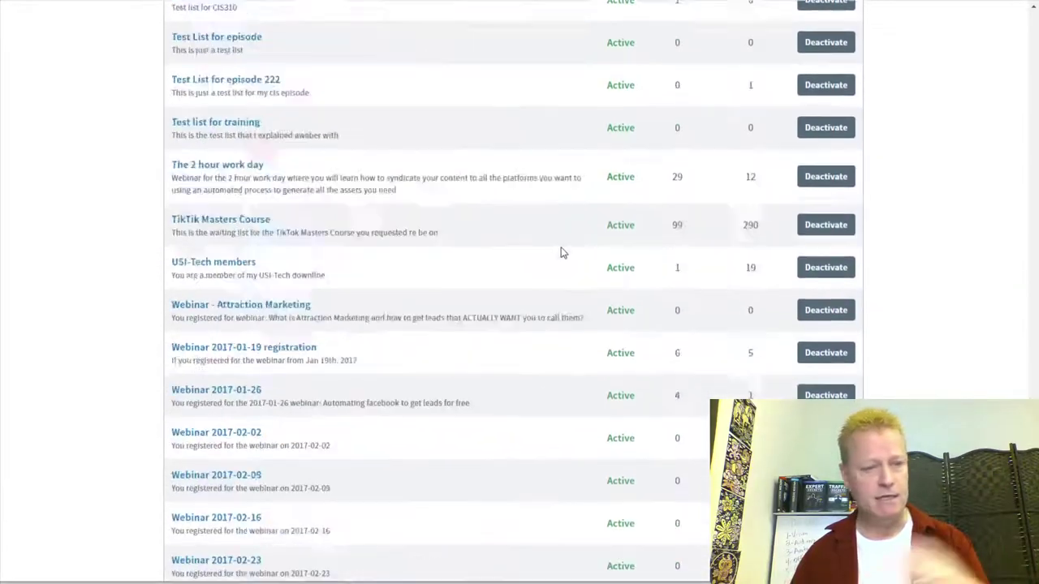
pyautogui.scroll(12, 560, 248)
pyautogui.scroll(15, 560, 249)
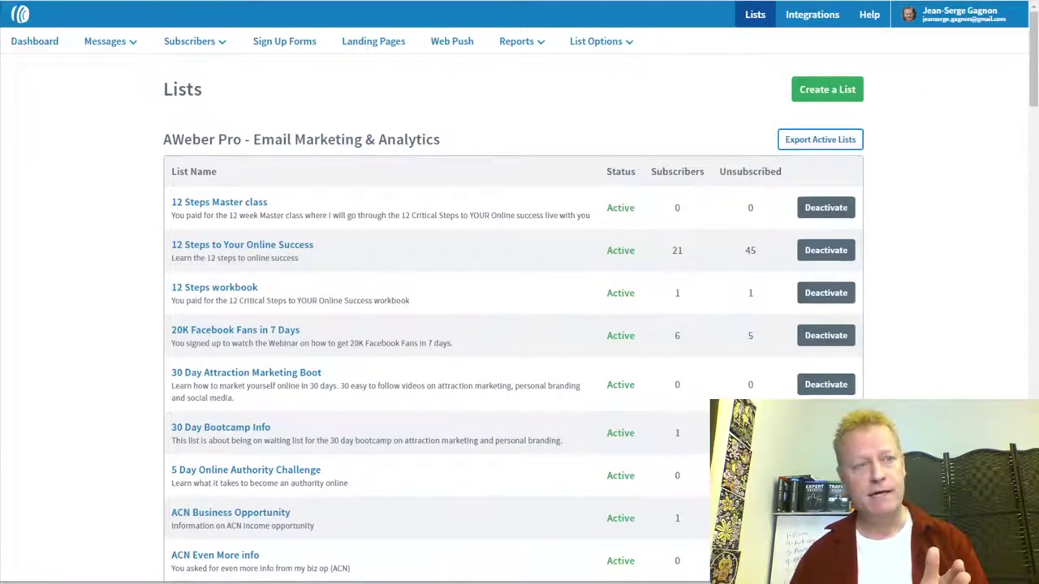
pyautogui.scroll(-12, 469, 231)
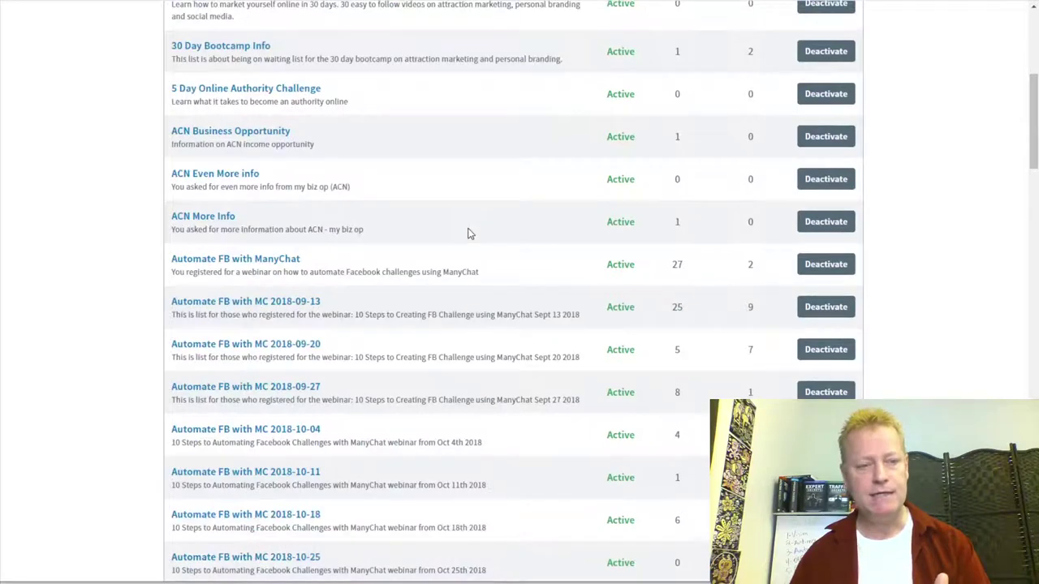
pyautogui.scroll(-14, 469, 231)
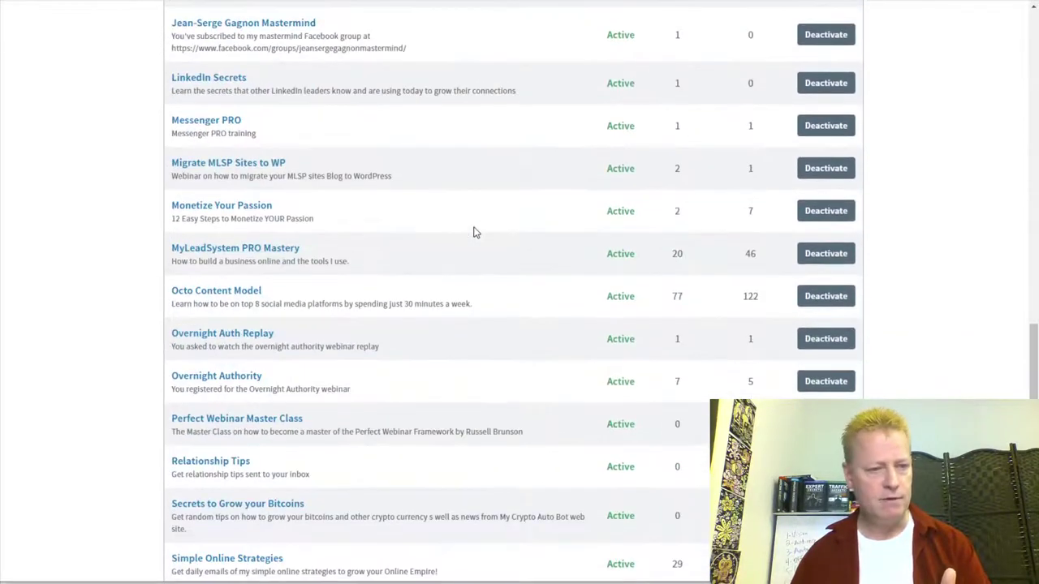
# Step: Search the page for 'comment' and open the Comment Grabber Waitlist list settings
pyautogui.hotkey('ctrl', 'f')
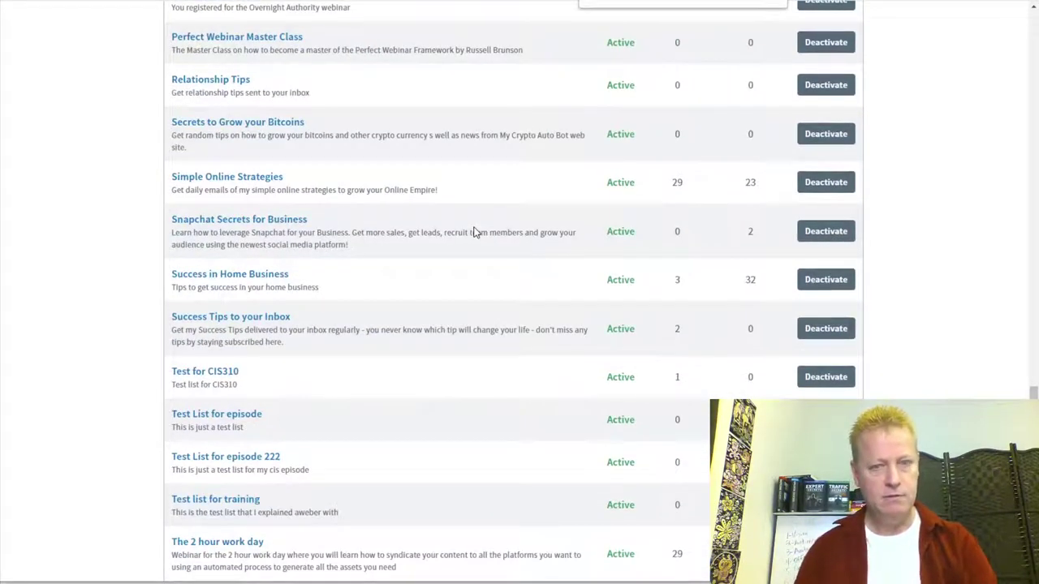
pyautogui.write('comment')
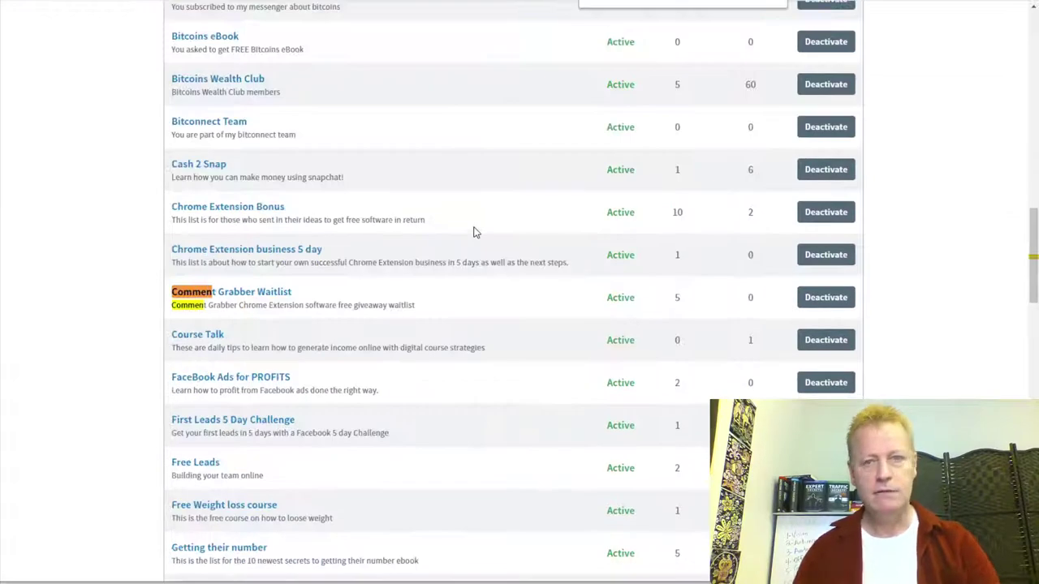
pyautogui.moveTo(1029, 280); pyautogui.dragTo(1029, 46)
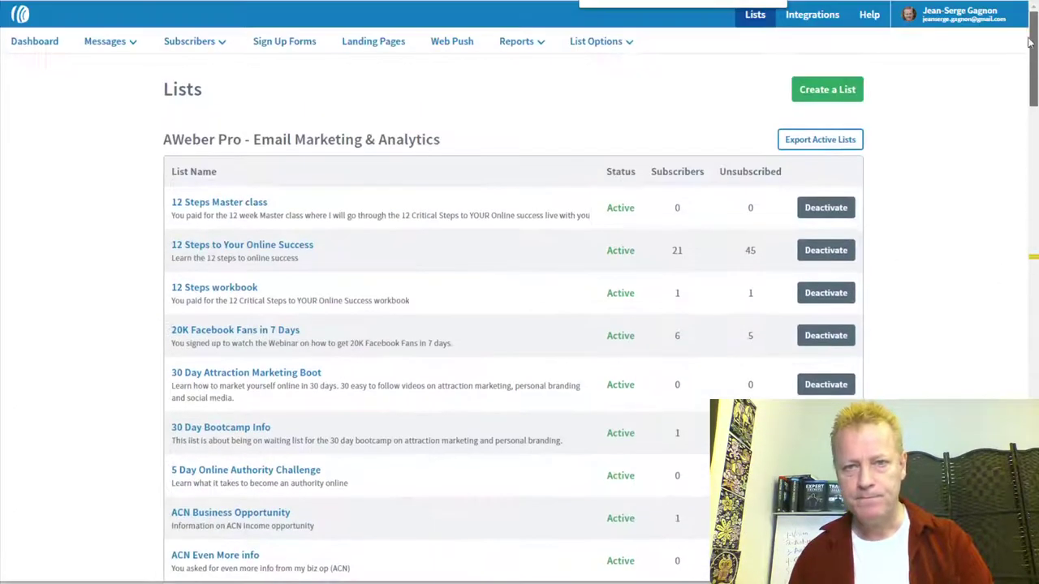
pyautogui.scroll(-14, 985, 297)
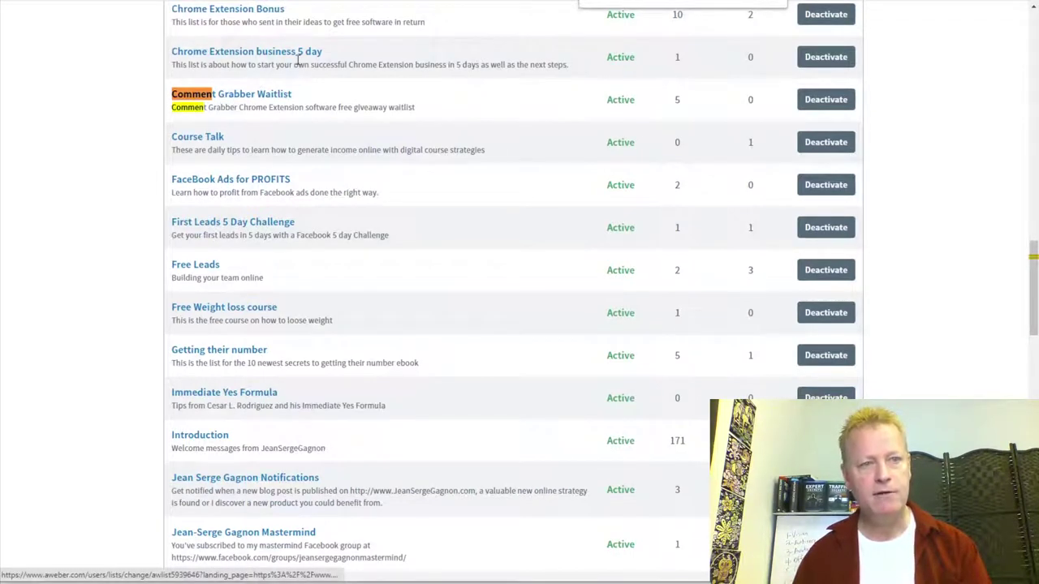
pyautogui.scroll(1, 260, 85)
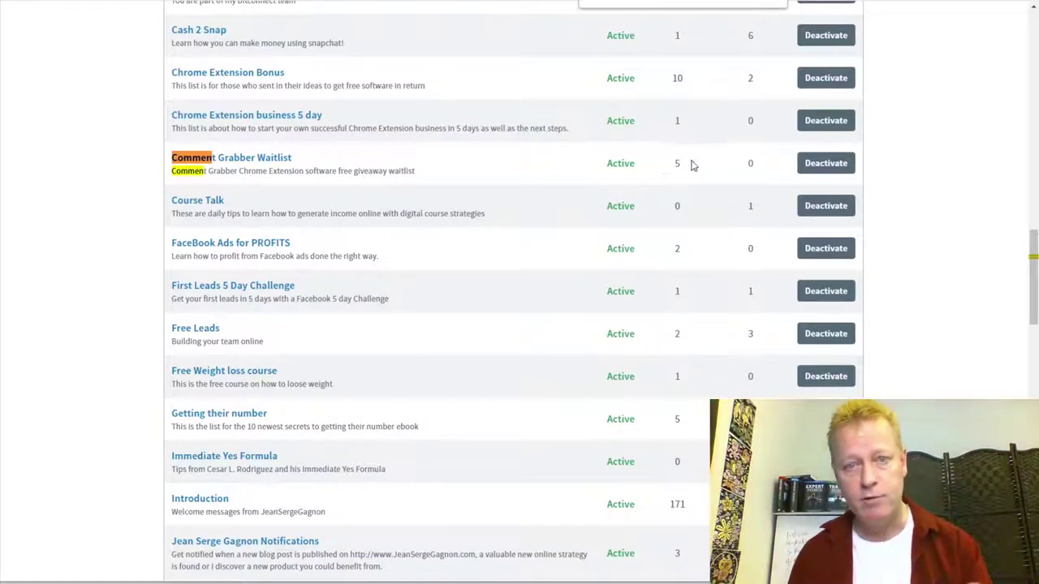
pyautogui.moveTo(675, 143); pyautogui.dragTo(677, 77)
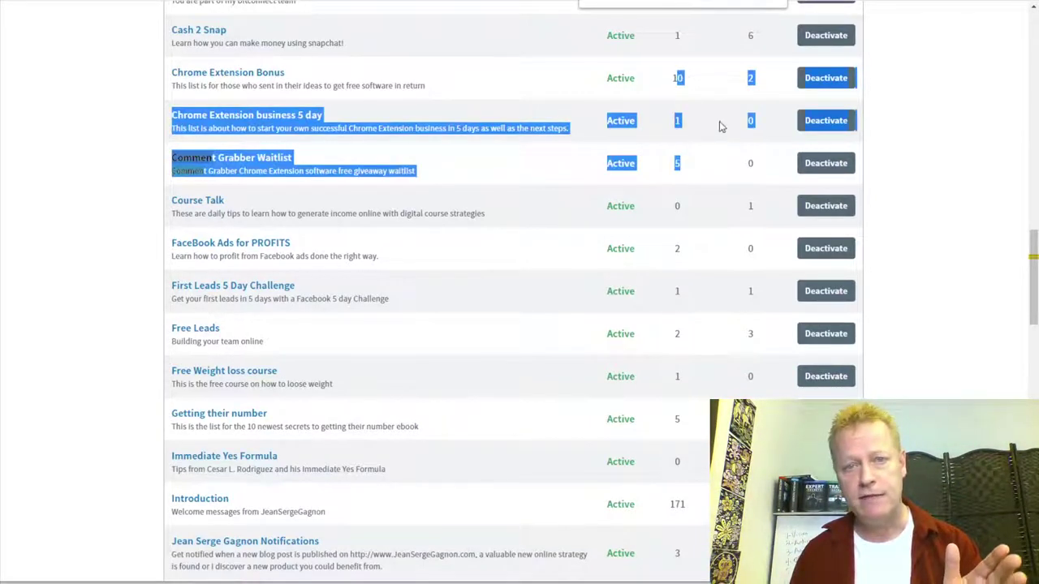
pyautogui.click(718, 150)
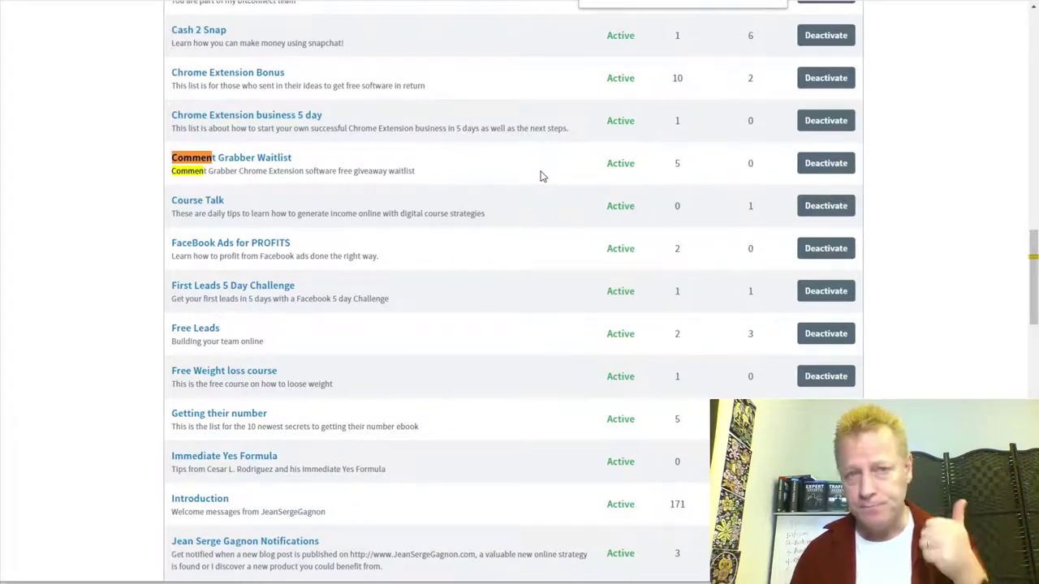
pyautogui.click(260, 159)
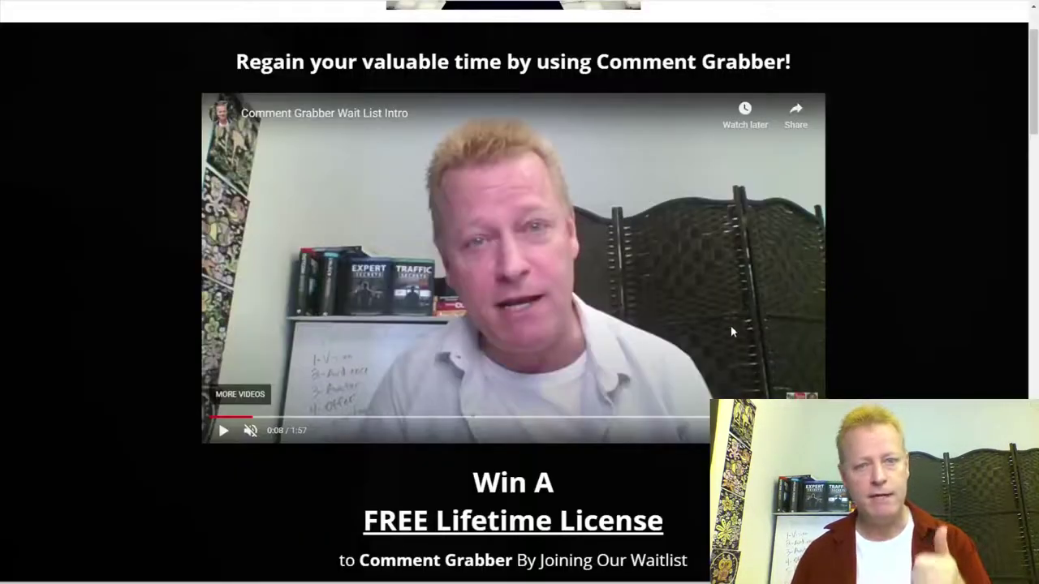
# Step: Scroll down the opt-in page to the free license offer
pyautogui.scroll(-8, 816, 313)
pyautogui.scroll(2, 819, 318)
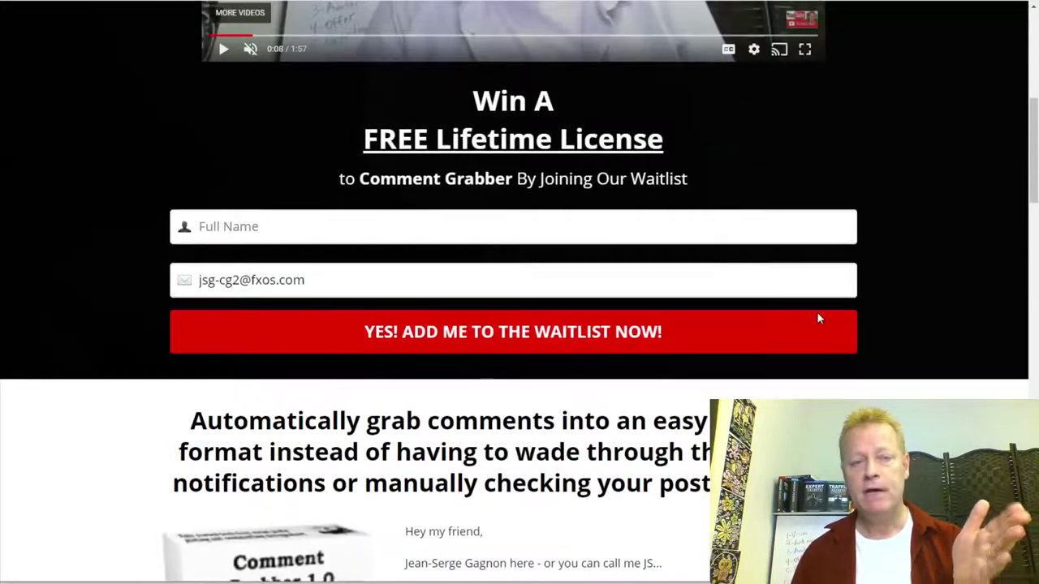
pyautogui.scroll(5, 819, 318)
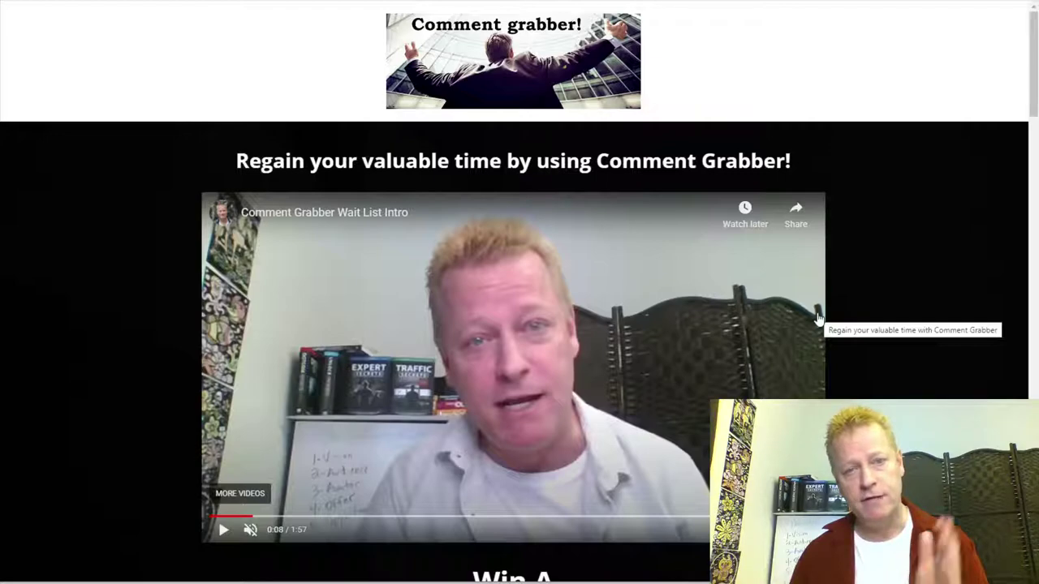
pyautogui.scroll(-6, 720, 345)
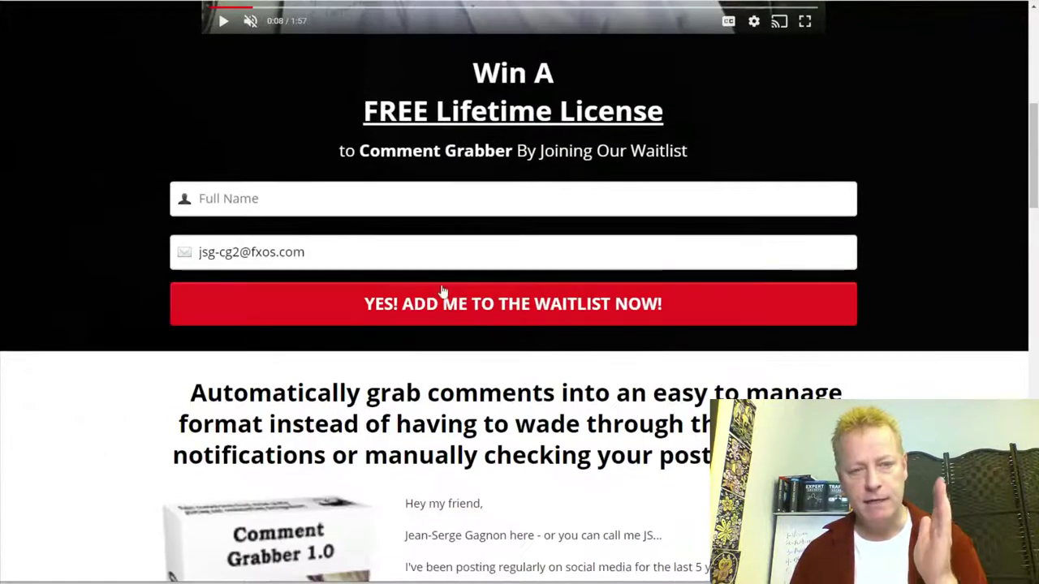
pyautogui.scroll(-7, 457, 256)
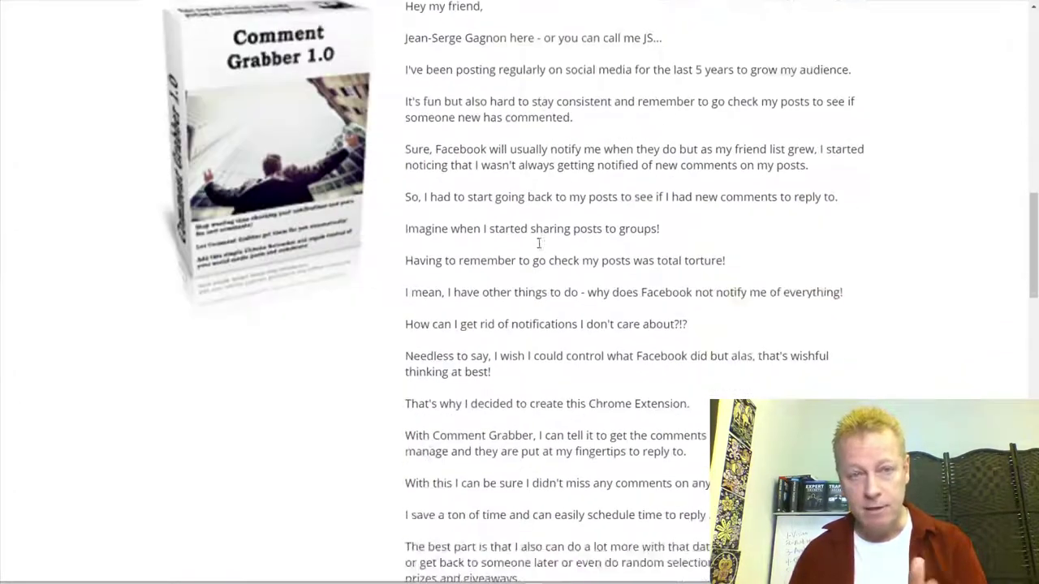
pyautogui.scroll(-11, 538, 243)
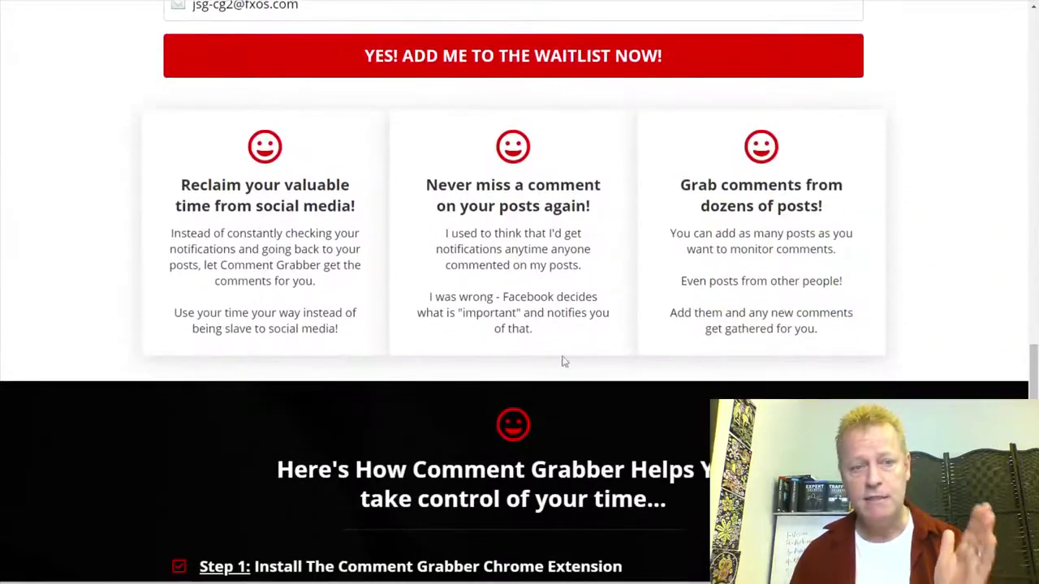
pyautogui.scroll(-6, 516, 307)
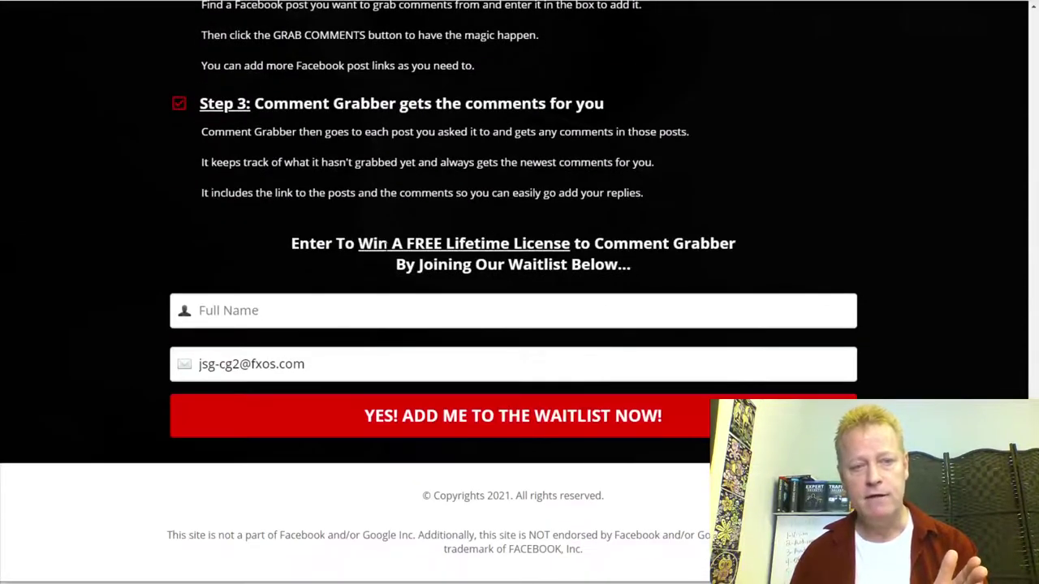
# Step: Inspect the free license heading and the Full Name and email fields
pyautogui.moveTo(345, 244); pyautogui.dragTo(594, 243)
pyautogui.click(511, 310)
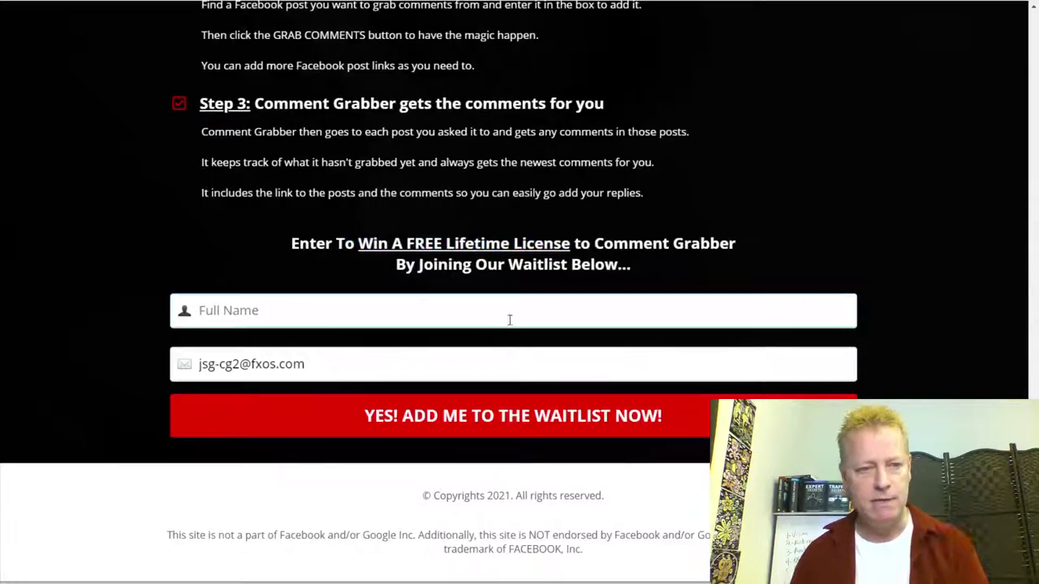
pyautogui.moveTo(316, 366); pyautogui.dragTo(219, 367)
pyautogui.click(299, 367)
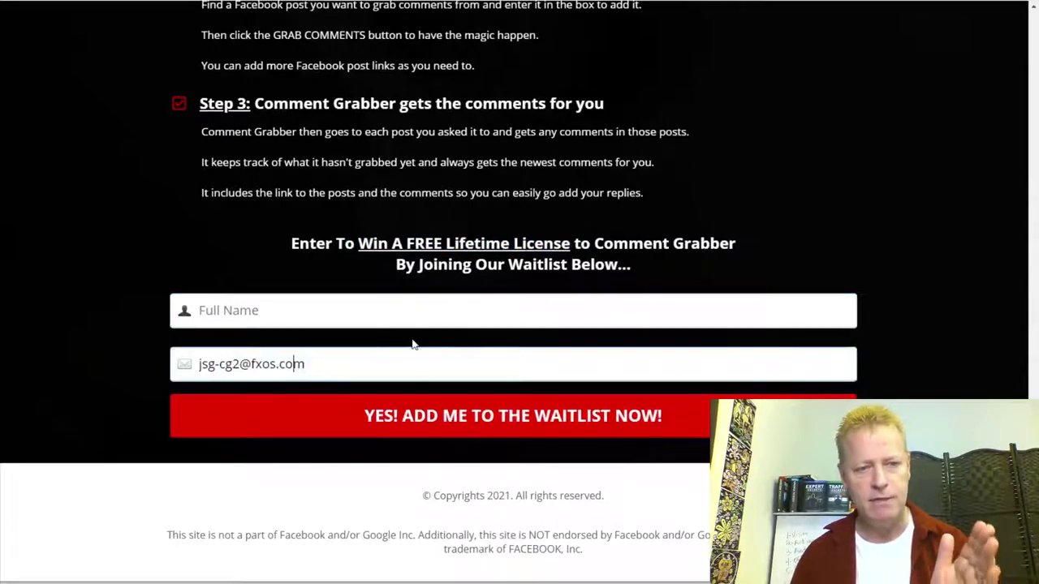
pyautogui.scroll(5, 572, 299)
pyautogui.scroll(7, 572, 299)
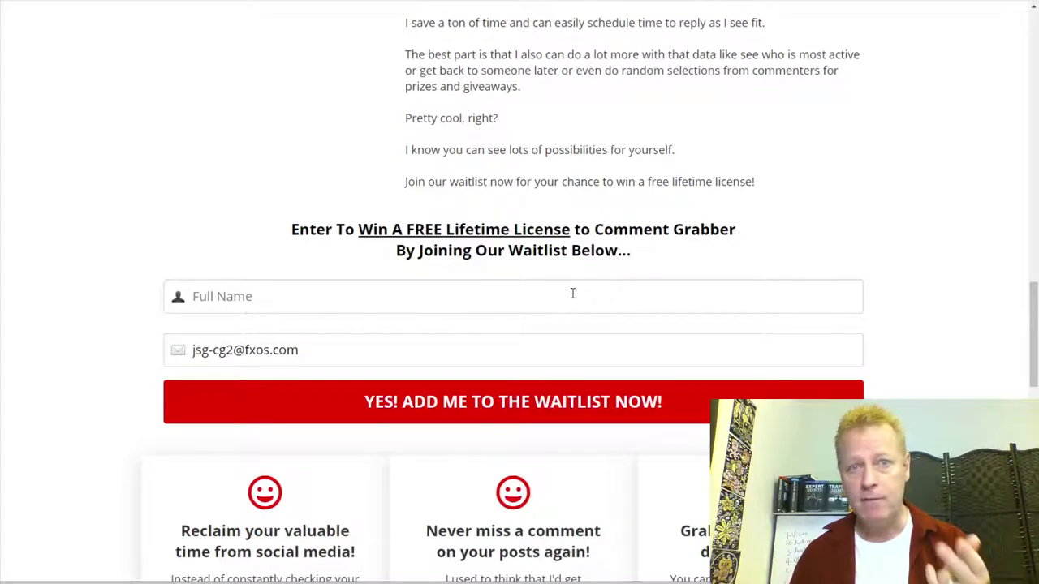
pyautogui.scroll(15, 575, 316)
pyautogui.scroll(1, 576, 315)
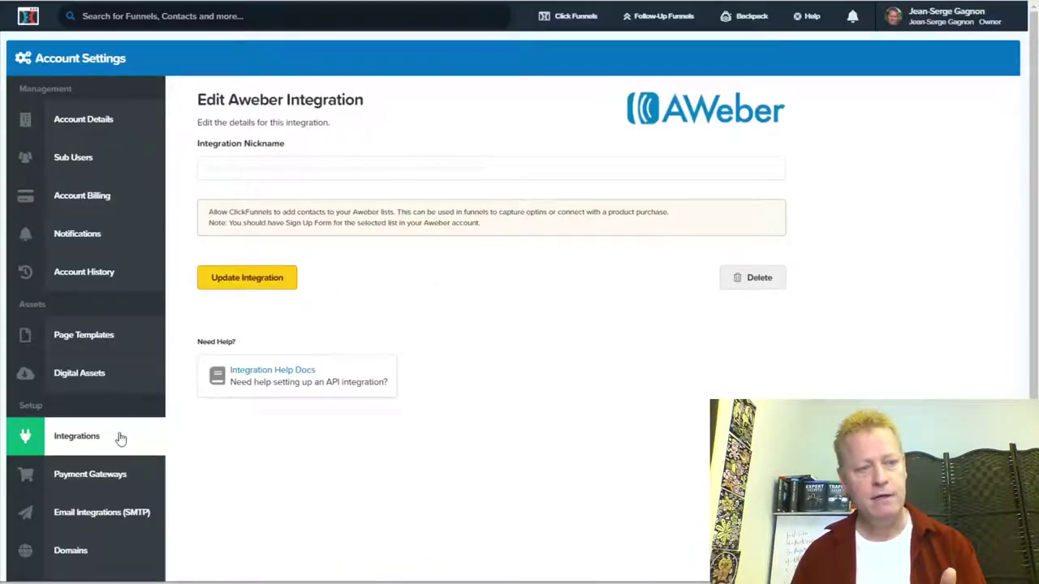
# Step: Go to Payment Gateways and start editing the js stripe gateway
pyautogui.scroll(-2, 122, 438)
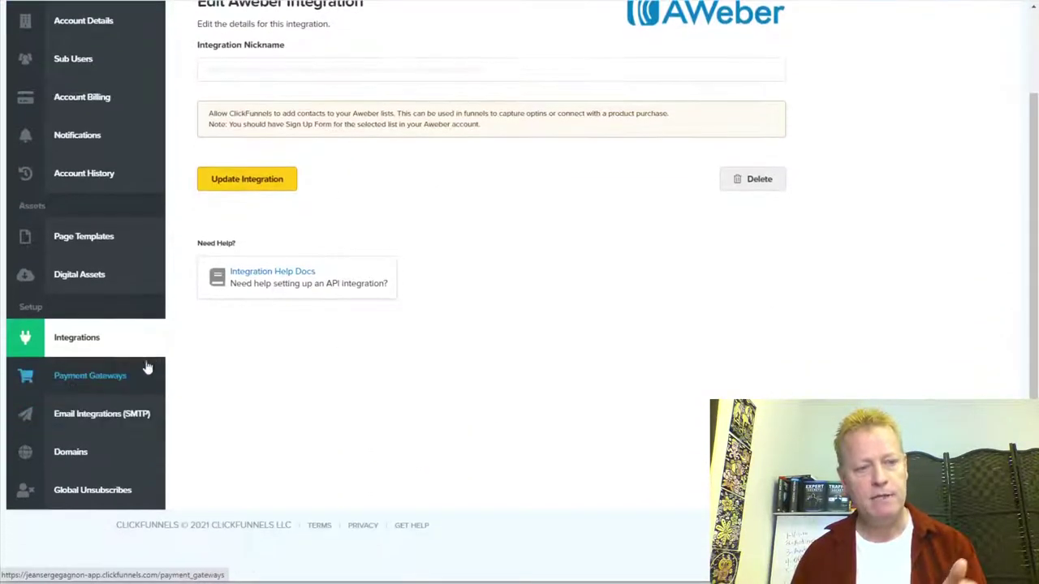
pyautogui.click(103, 381)
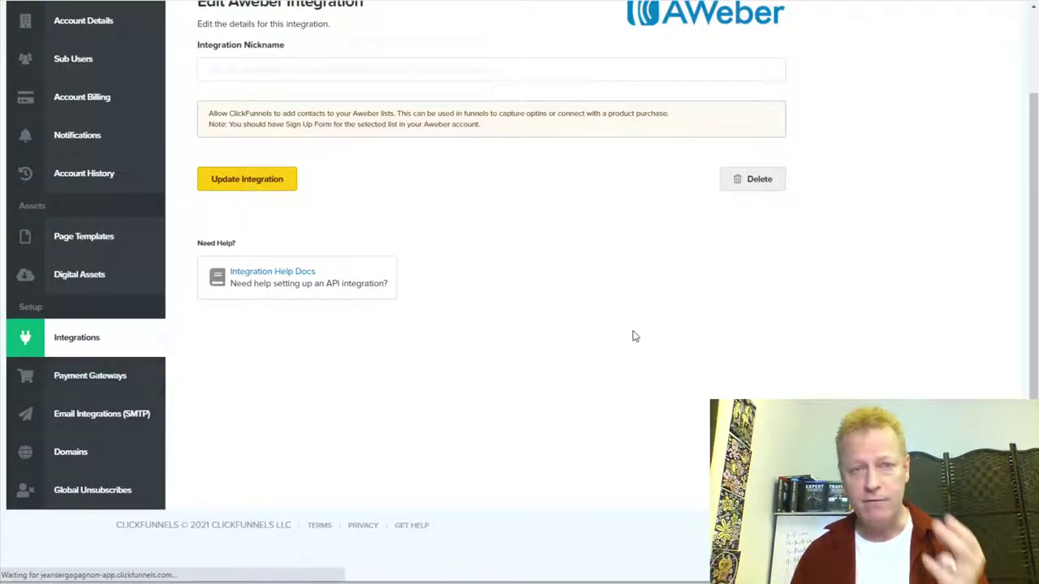
pyautogui.click(957, 18)
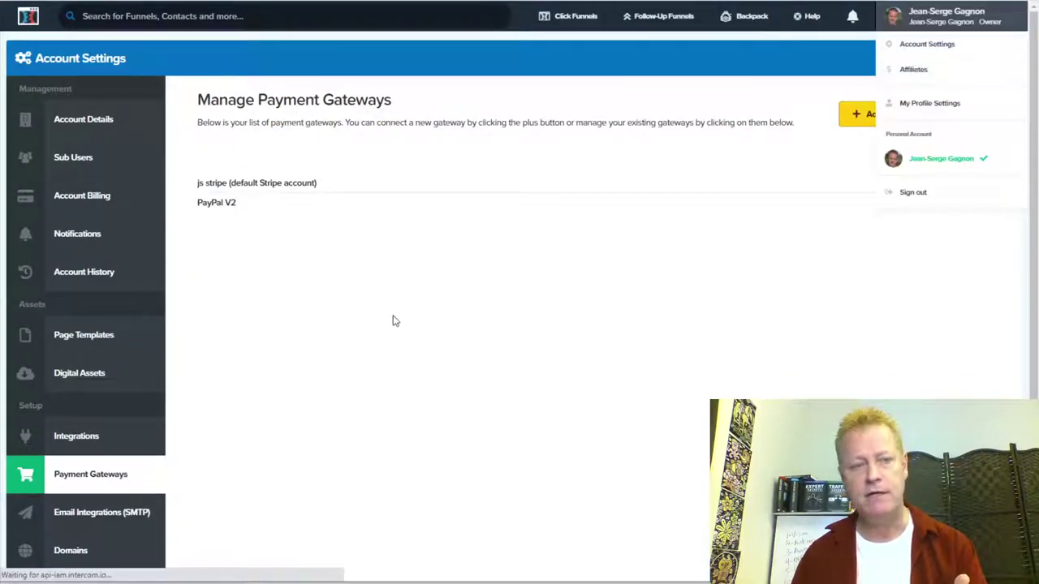
pyautogui.scroll(-1, 135, 403)
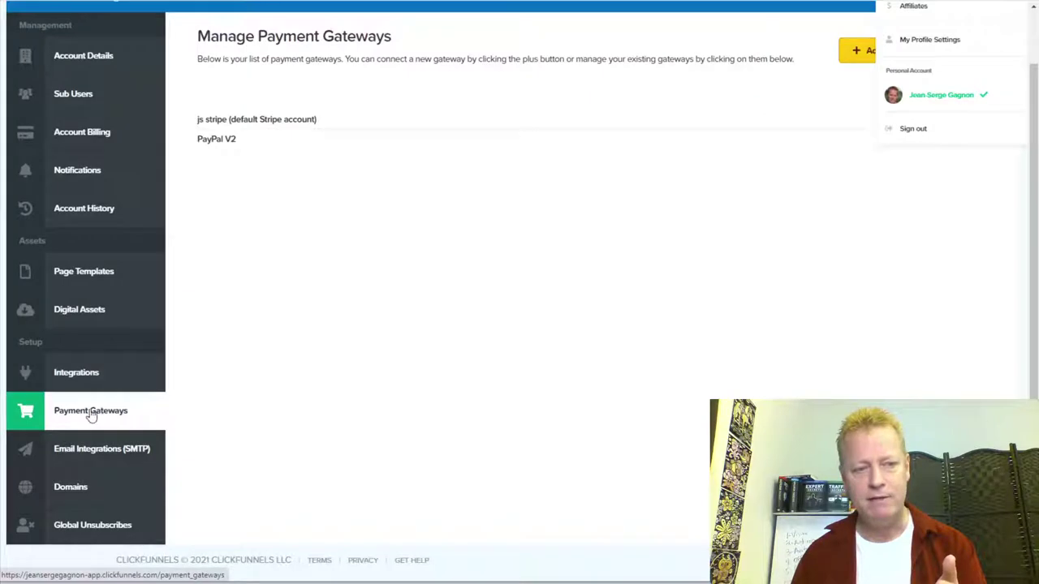
pyautogui.click(314, 351)
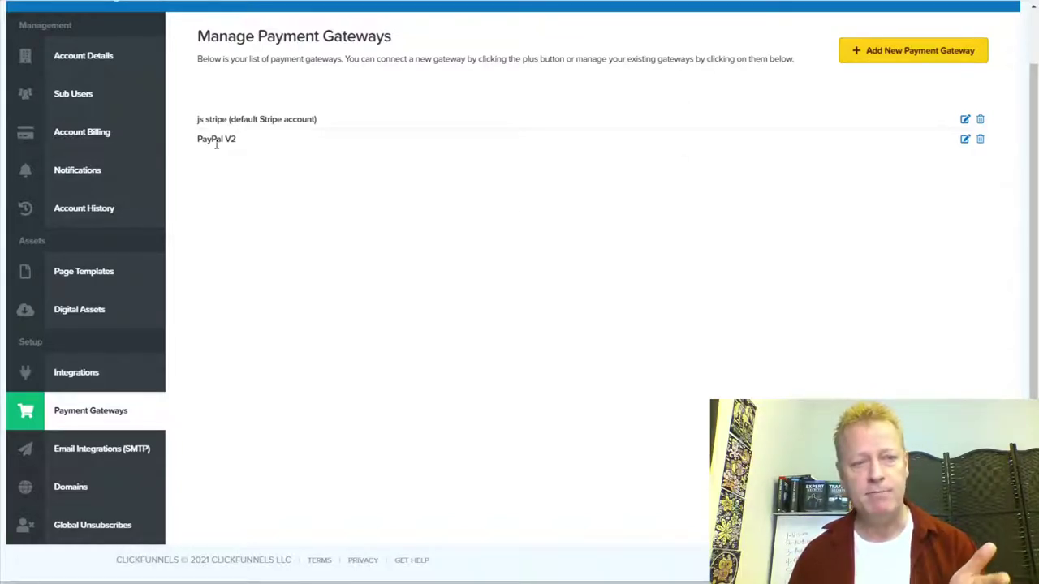
pyautogui.click(964, 120)
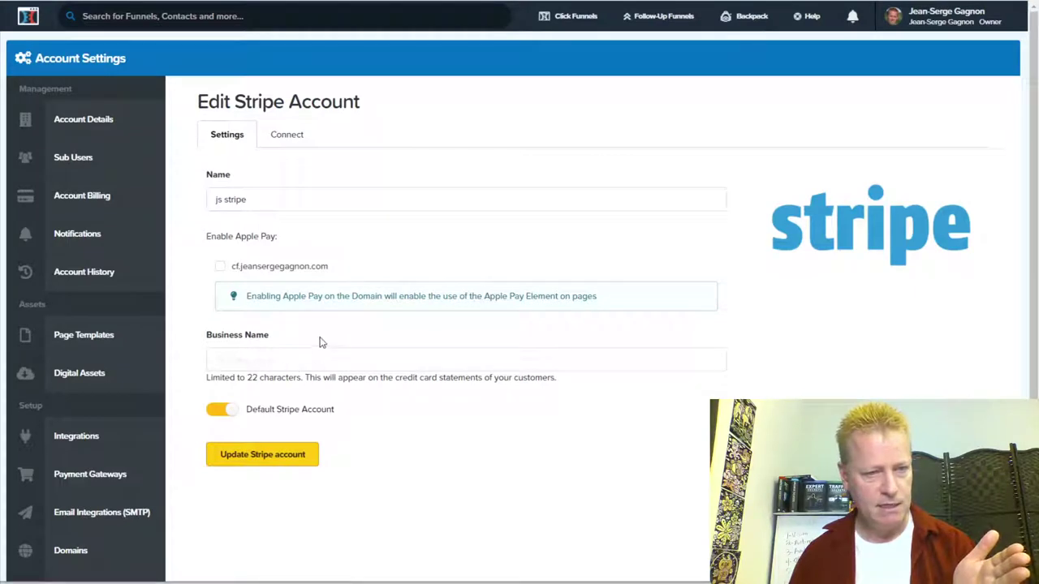
# Step: Replace the Stripe Business Name 'Comment Grabber' with the owner's full name and update the account
pyautogui.click(272, 362)
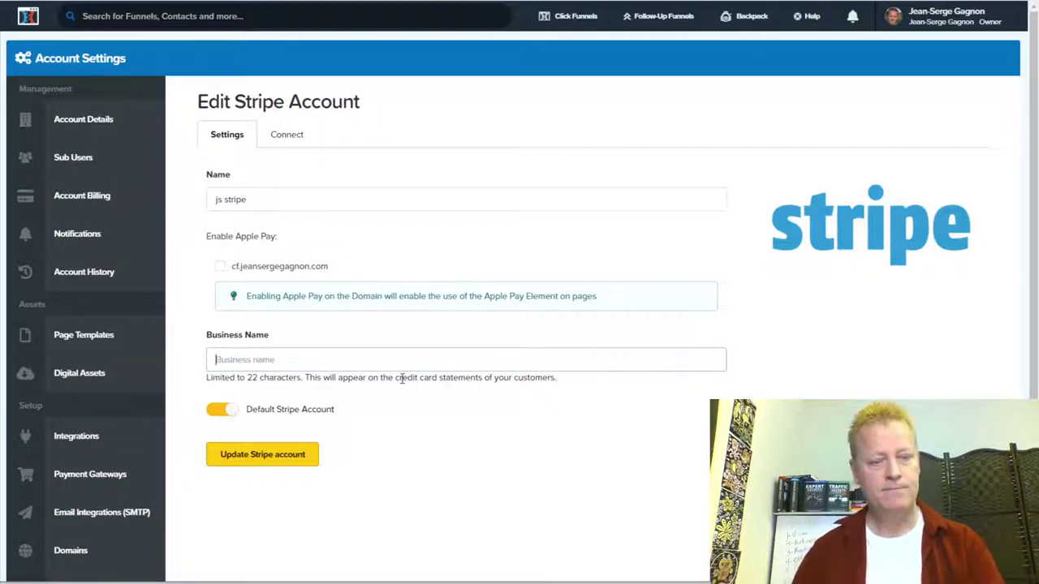
pyautogui.write('Comment G')
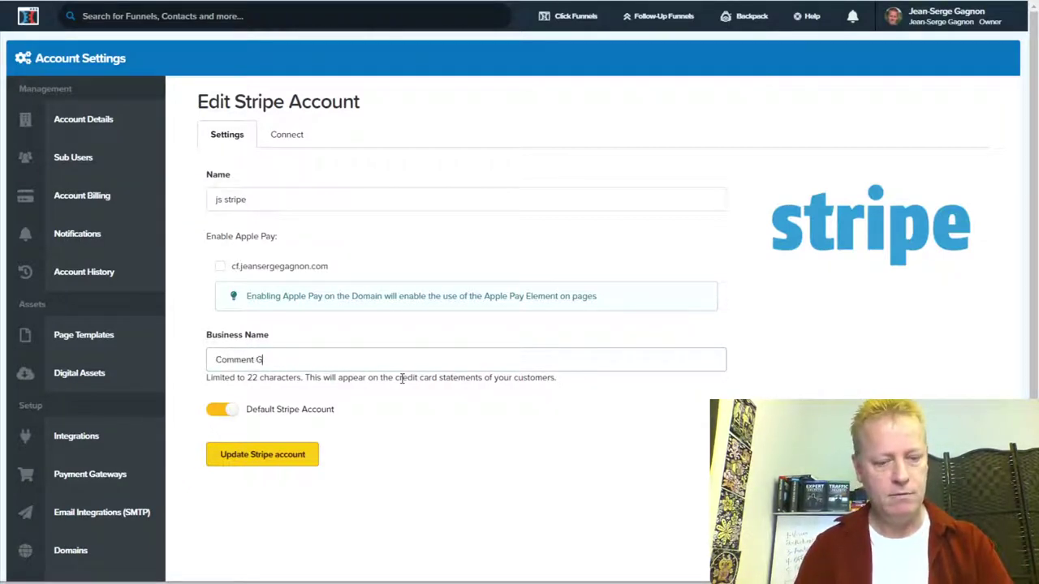
pyautogui.write('rabber')
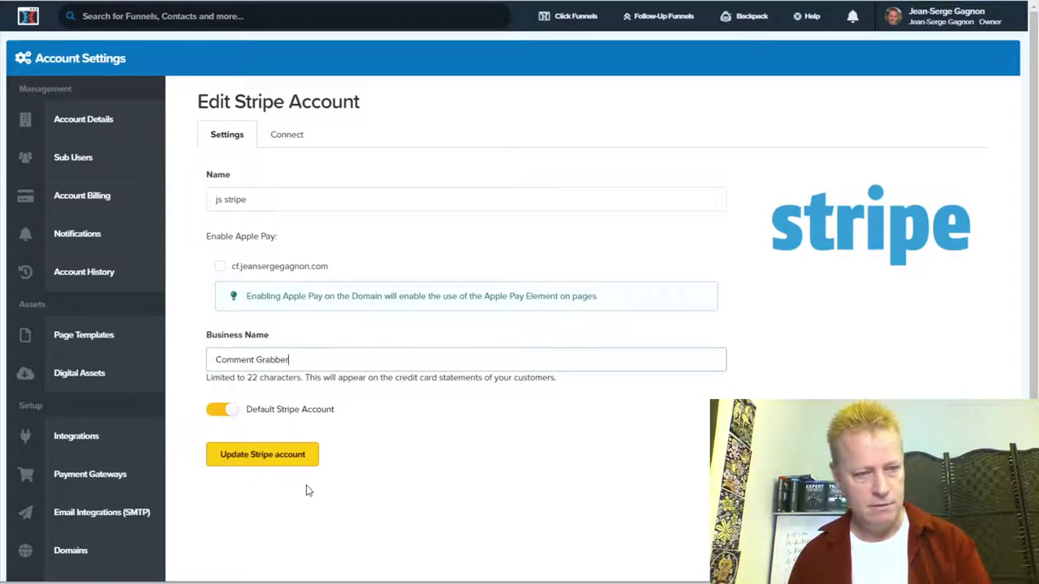
pyautogui.moveTo(298, 357); pyautogui.dragTo(203, 365)
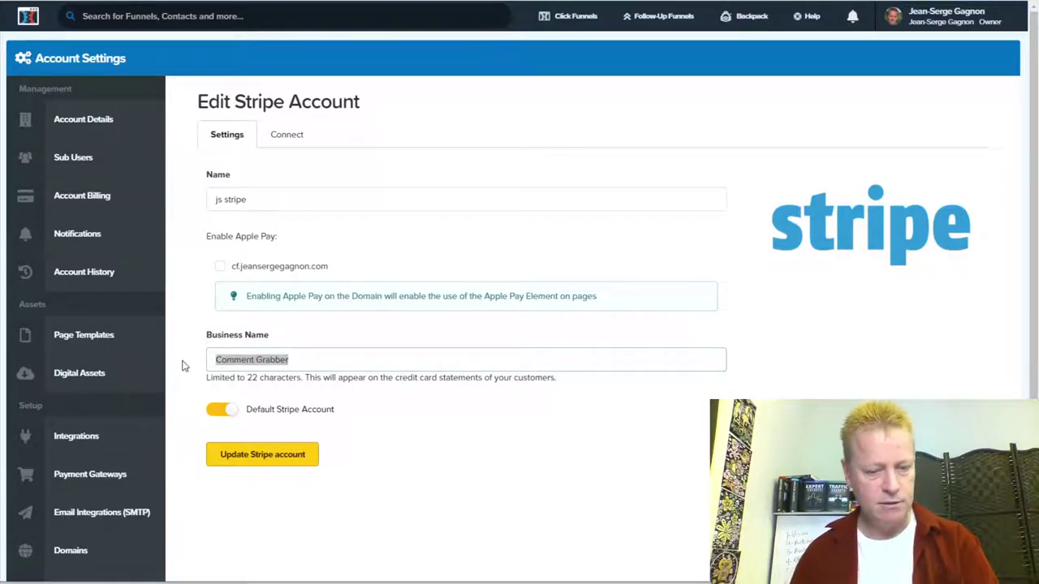
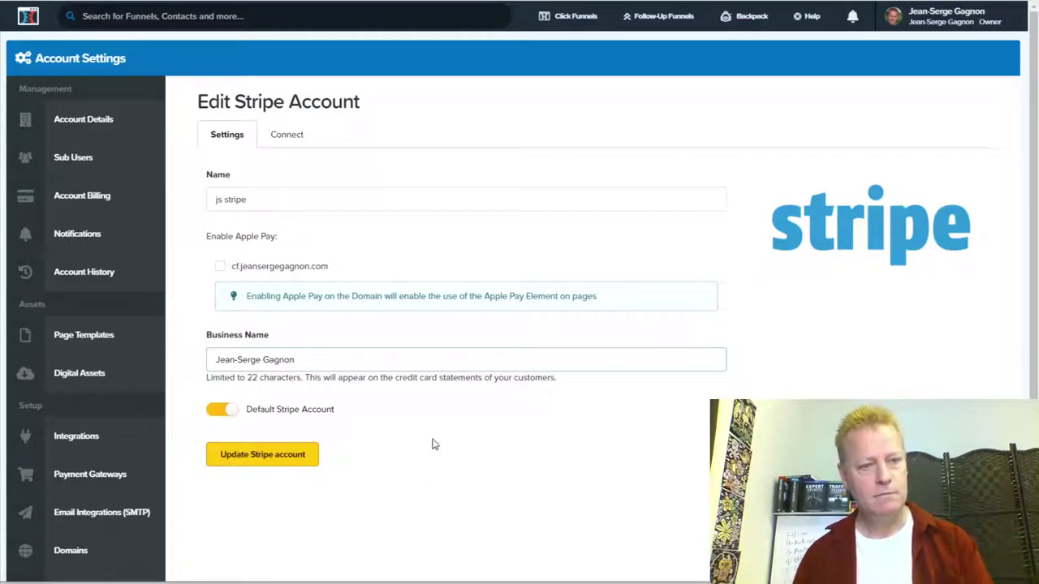
pyautogui.click(277, 459)
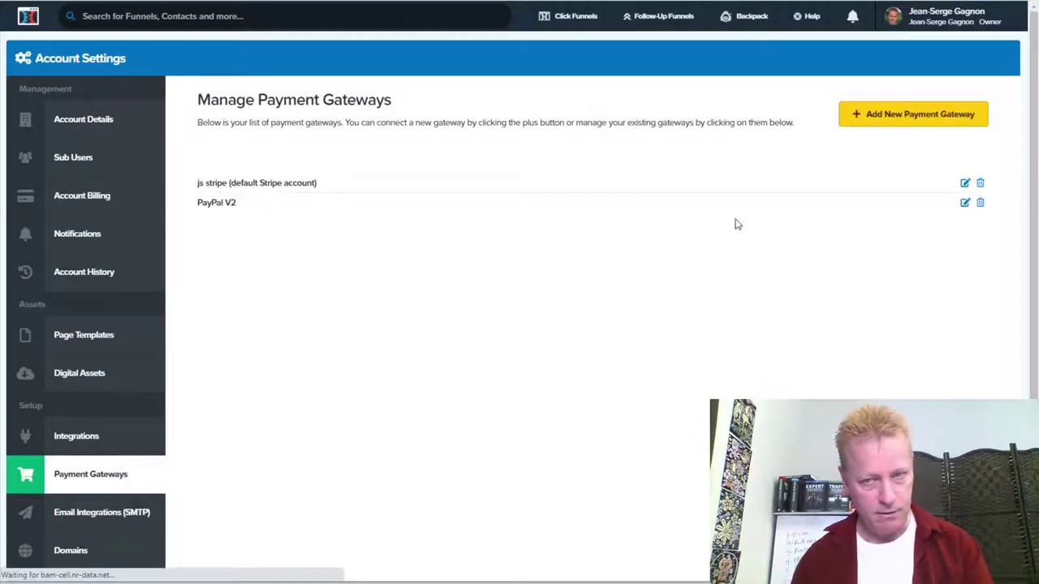
pyautogui.click(197, 204)
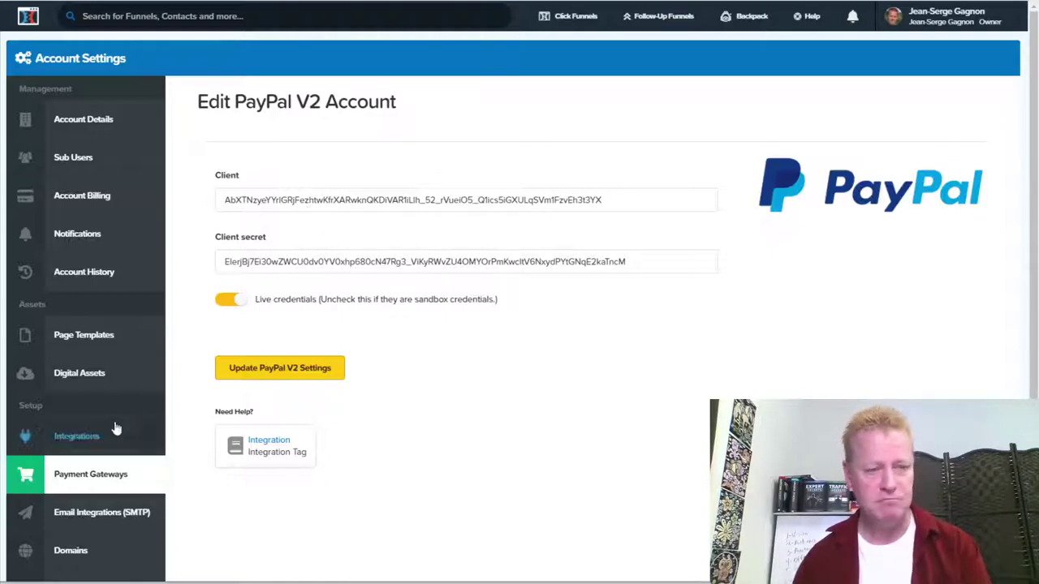
pyautogui.click(91, 475)
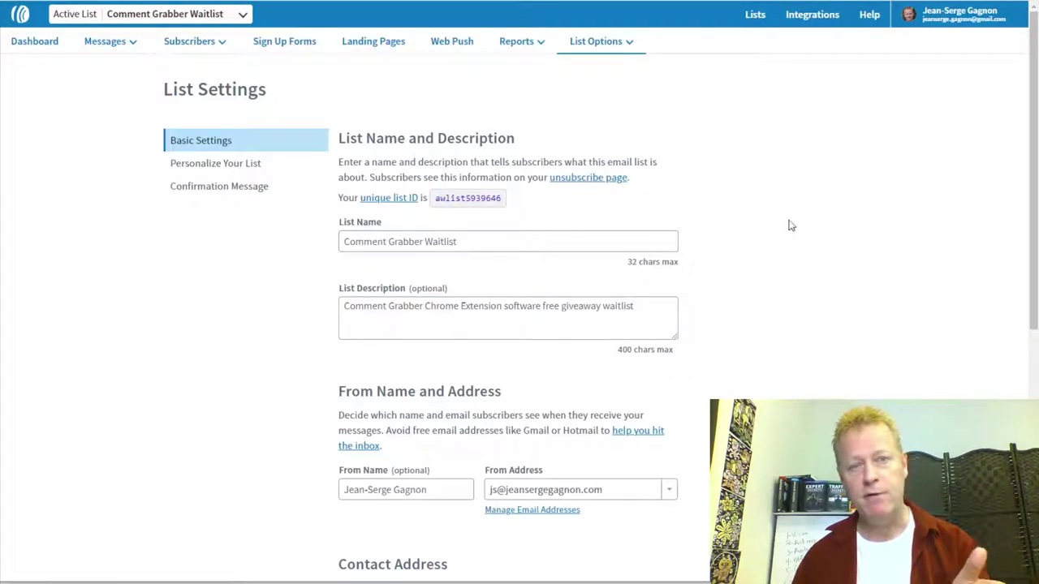
# Step: Start creating a new AWeber email list and reach the list name field
pyautogui.moveTo(213, 45)
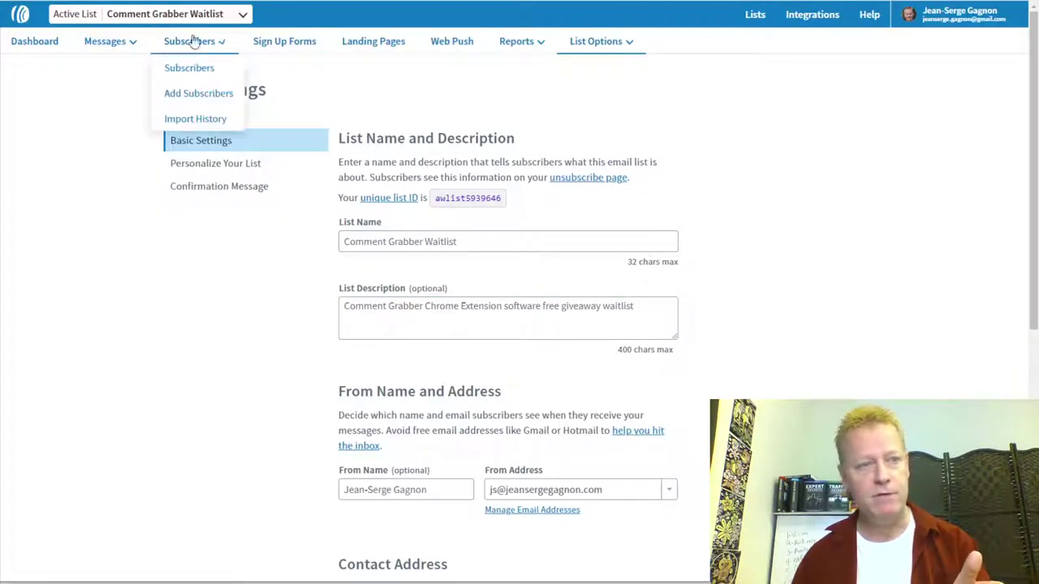
pyautogui.click(756, 18)
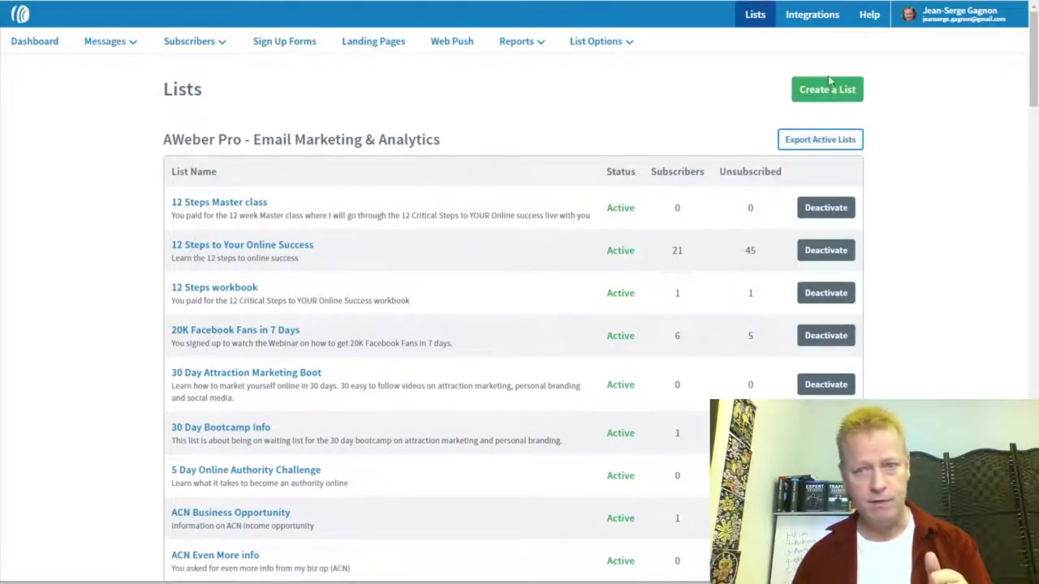
pyautogui.click(837, 88)
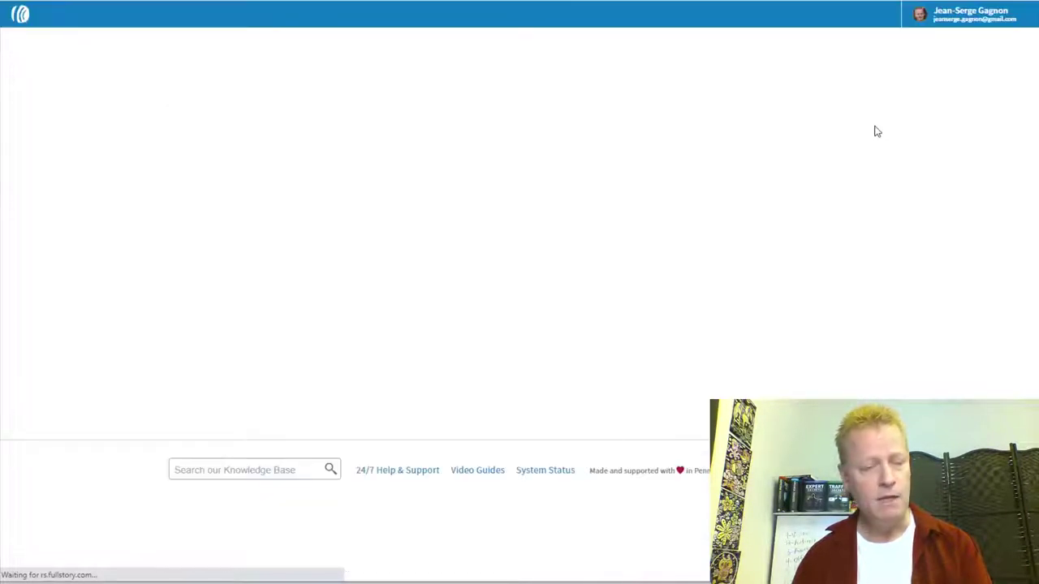
pyautogui.scroll(-4, 359, 283)
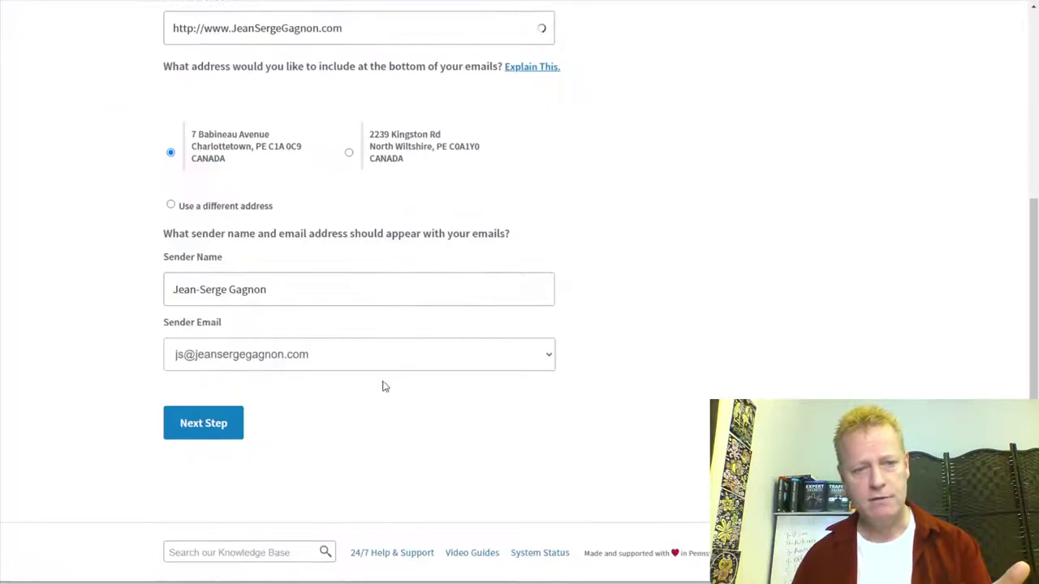
pyautogui.click(209, 429)
pyautogui.click(280, 209)
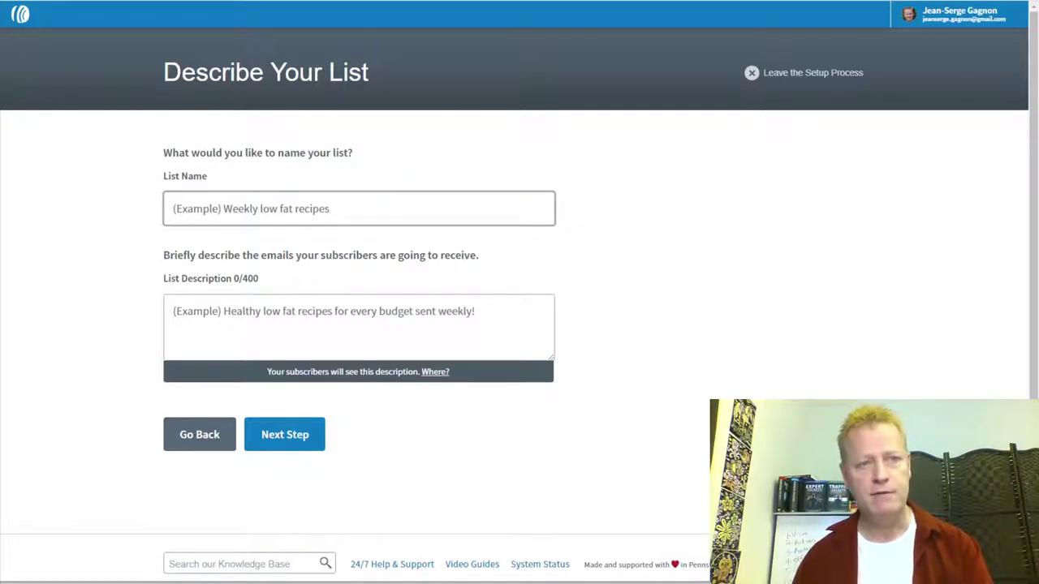
# Step: Leave the list setup without creating the list and review the dashboard
pyautogui.click(808, 75)
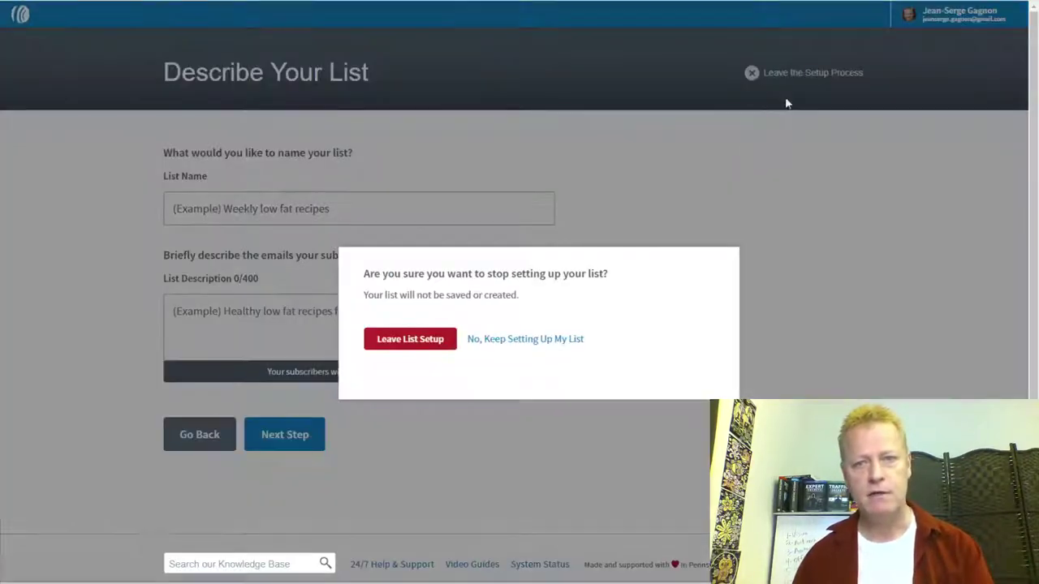
pyautogui.click(410, 339)
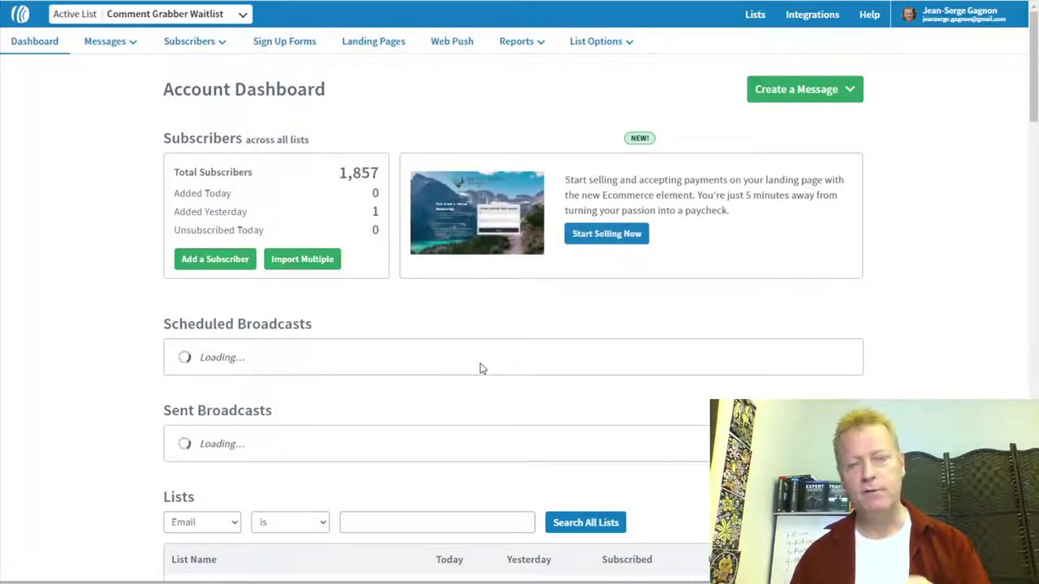
pyautogui.scroll(-1, 471, 357)
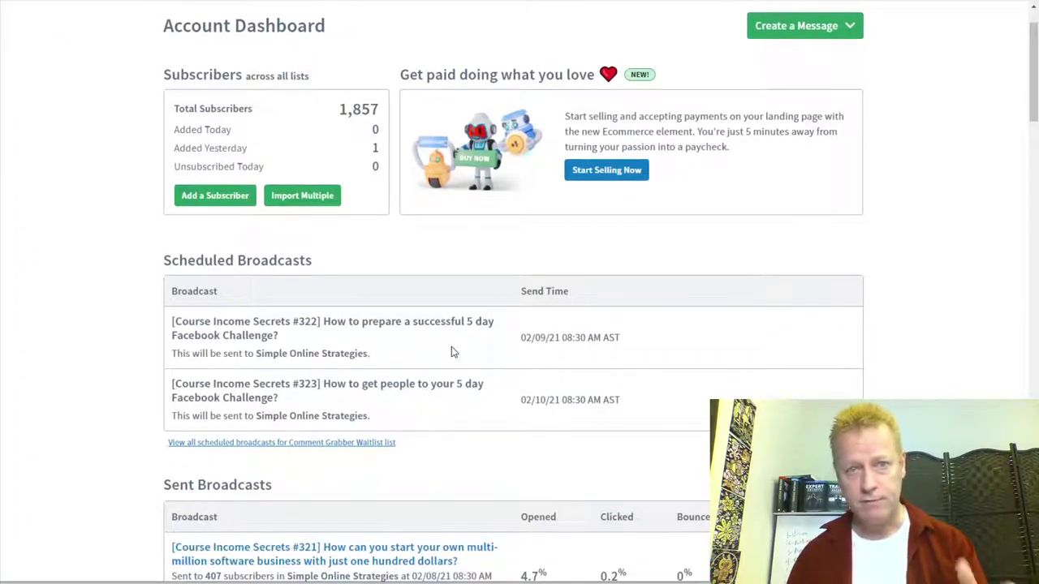
pyautogui.scroll(-8, 453, 352)
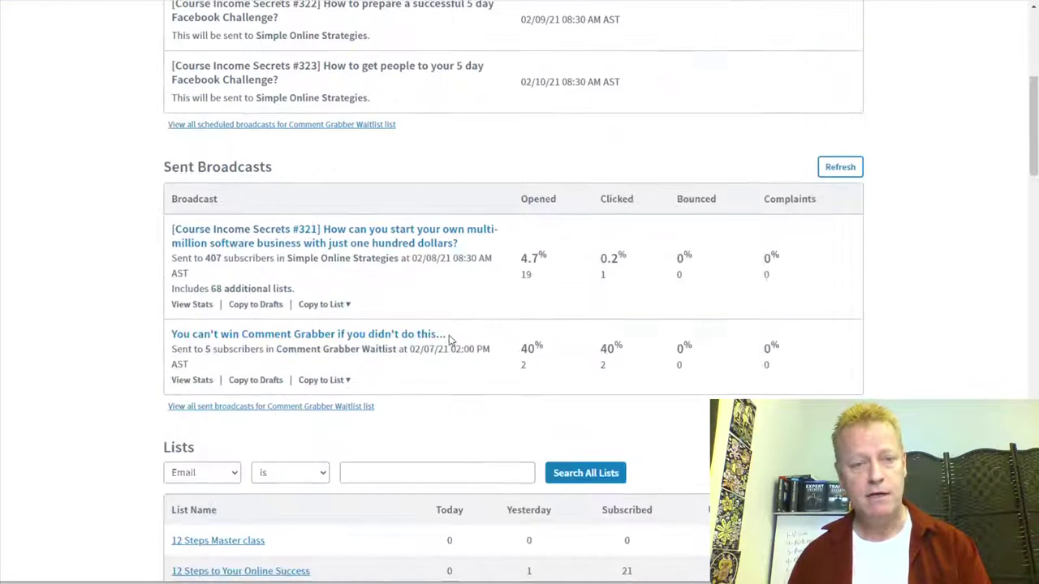
pyautogui.scroll(9, 449, 339)
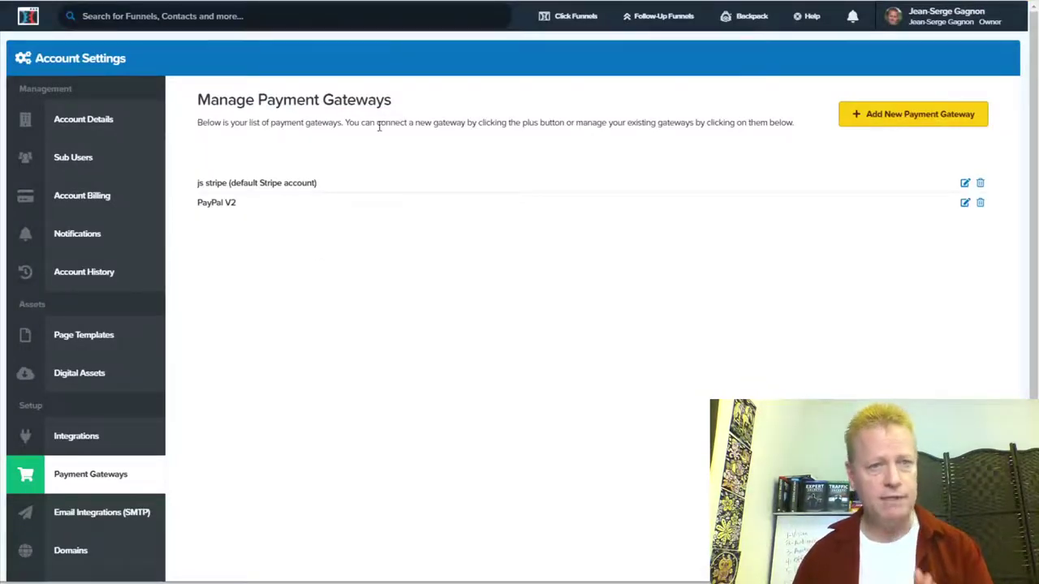
# Step: Go to the Comment Grabber funnel's Join Comment Grabber Waitlist step with its Control and Variation pages
pyautogui.click(568, 22)
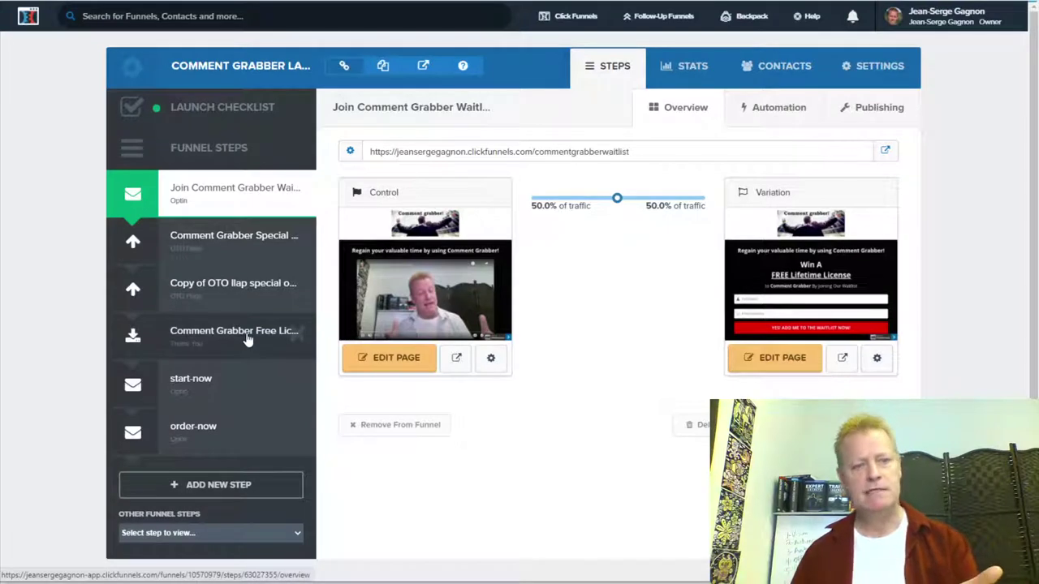
pyautogui.moveTo(436, 299)
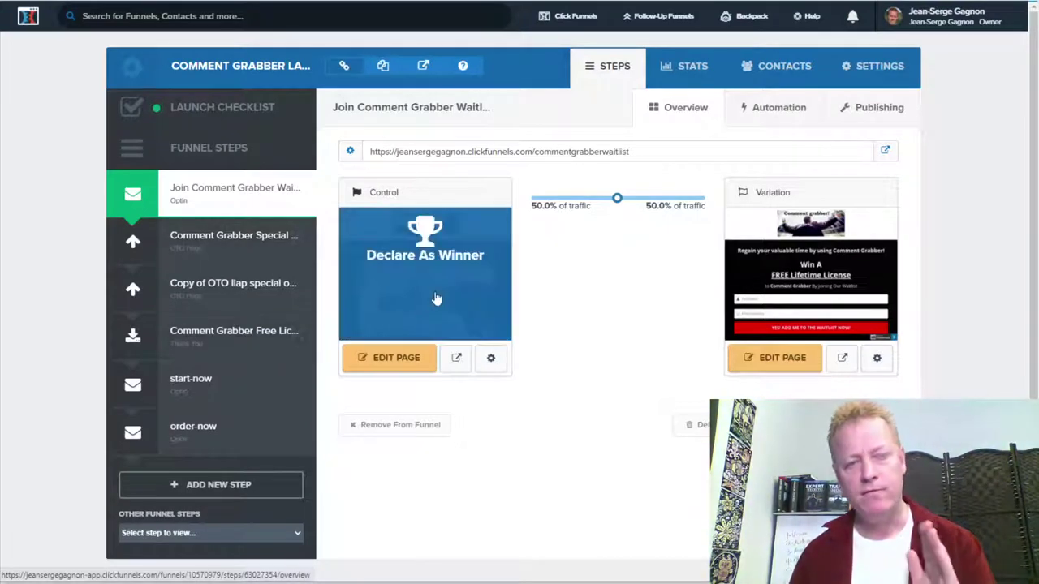
# Step: Open the Control waitlist page in the editor and inspect the Email Address field's settings
pyautogui.click(417, 362)
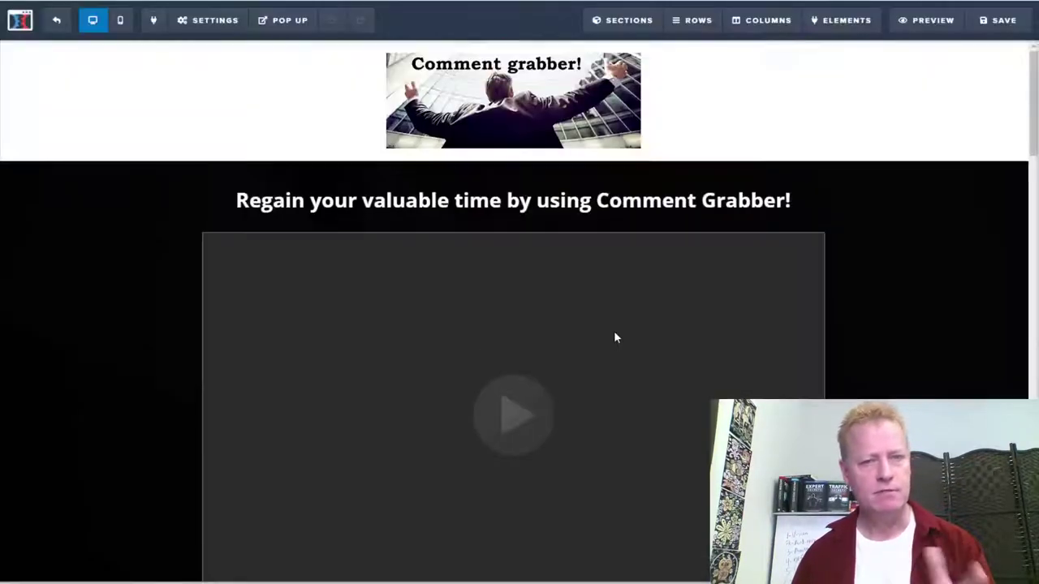
pyautogui.scroll(-8, 635, 260)
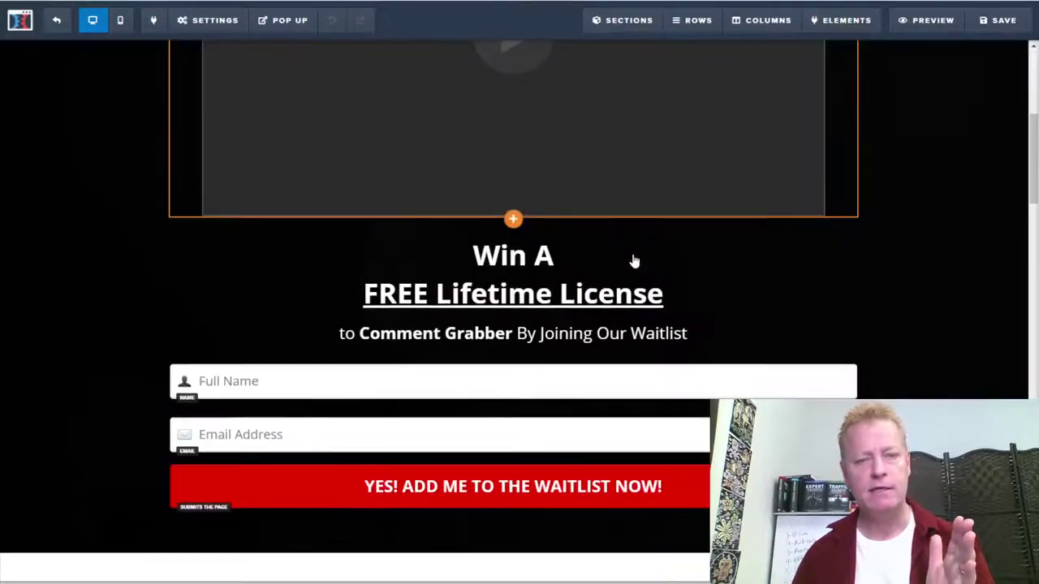
pyautogui.scroll(-3, 454, 167)
pyautogui.scroll(-15, 525, 186)
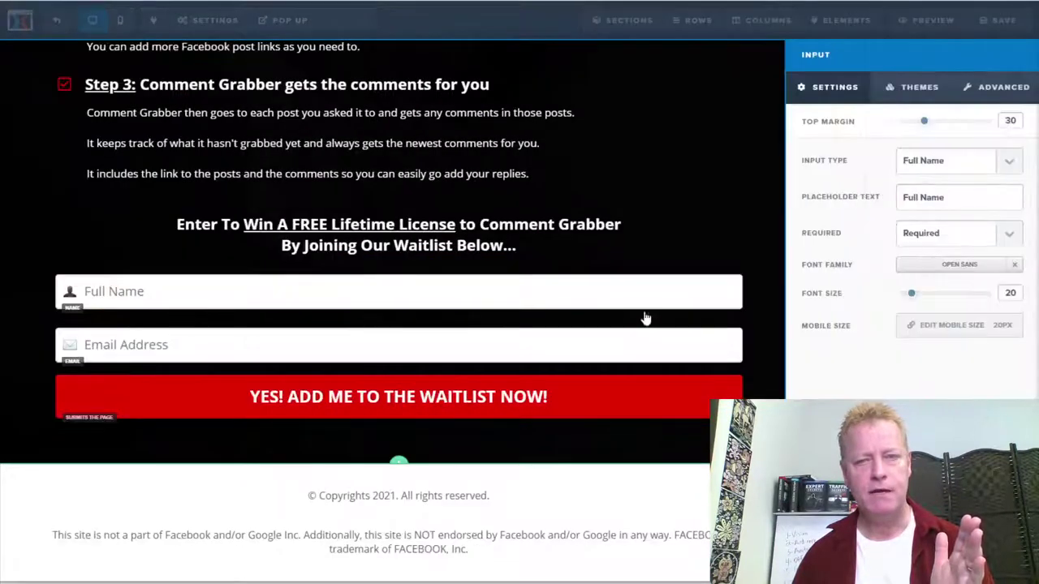
pyautogui.click(269, 354)
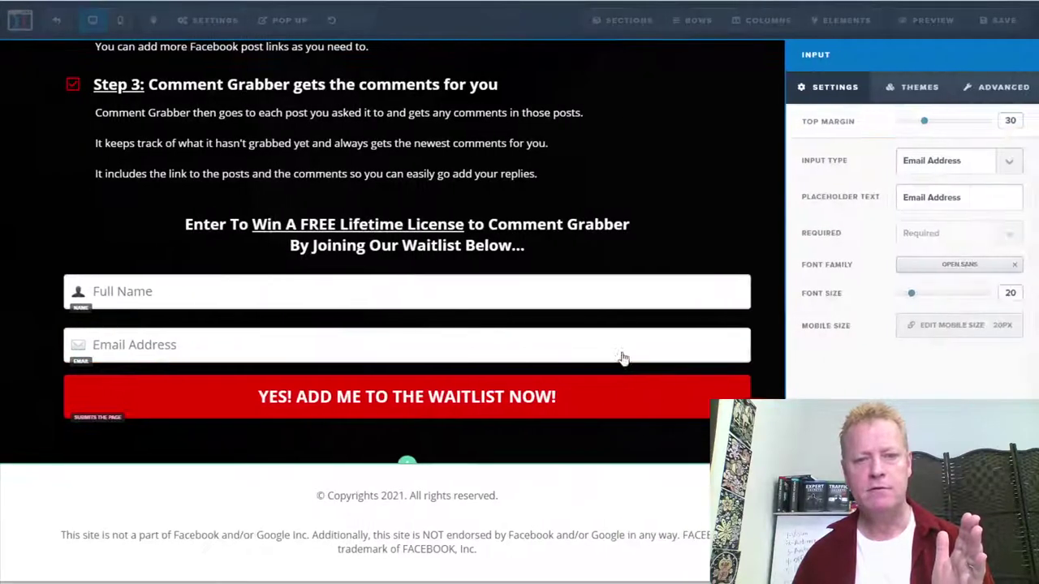
pyautogui.click(498, 412)
# Step: Confirm the waitlist button's action is Submit Form and bring up the page Settings menu
pyautogui.click(588, 396)
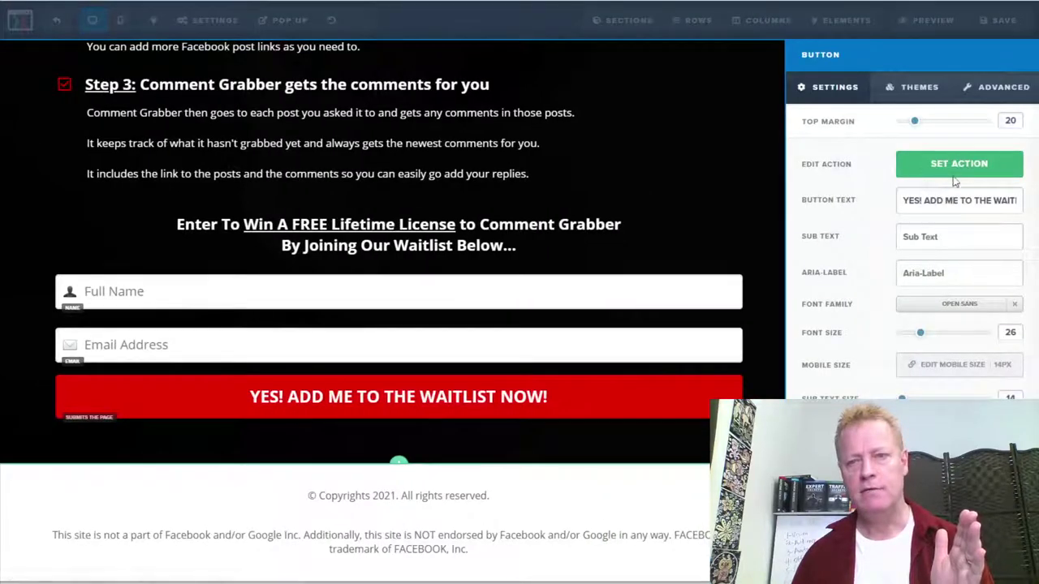
pyautogui.click(925, 170)
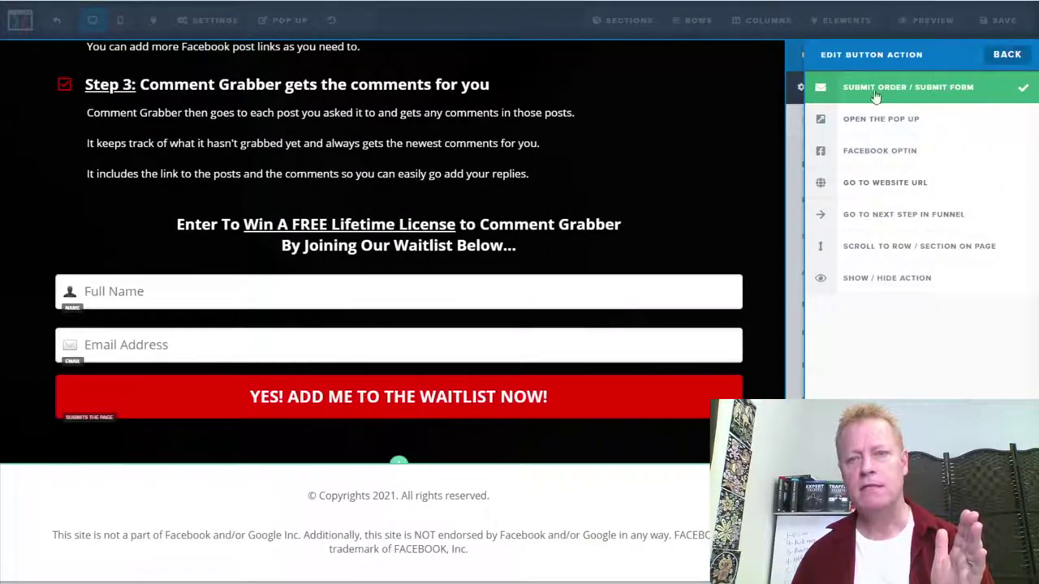
pyautogui.click(748, 163)
pyautogui.scroll(5, 693, 364)
pyautogui.scroll(-7, 693, 365)
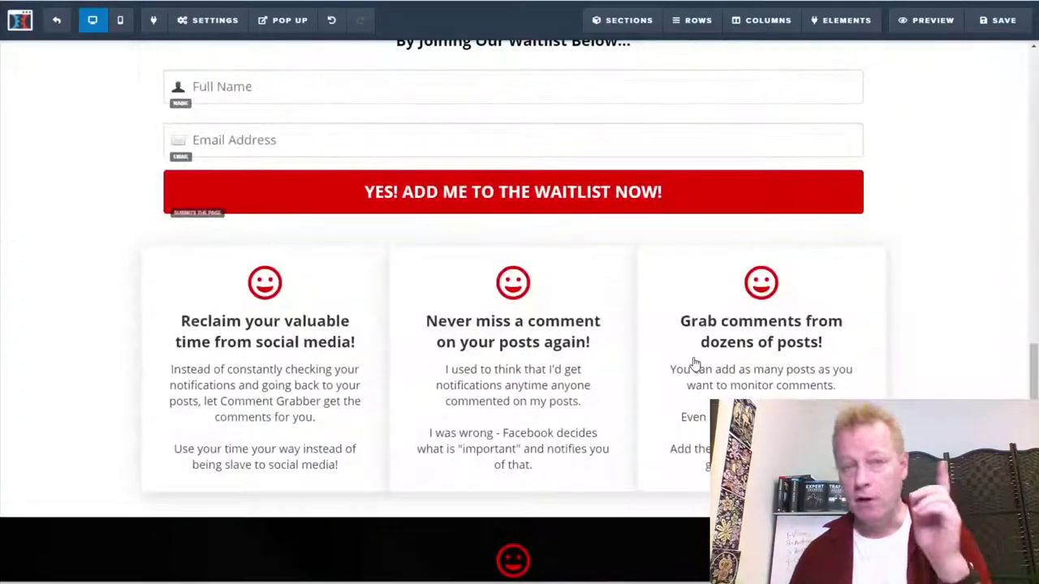
pyautogui.scroll(12, 694, 363)
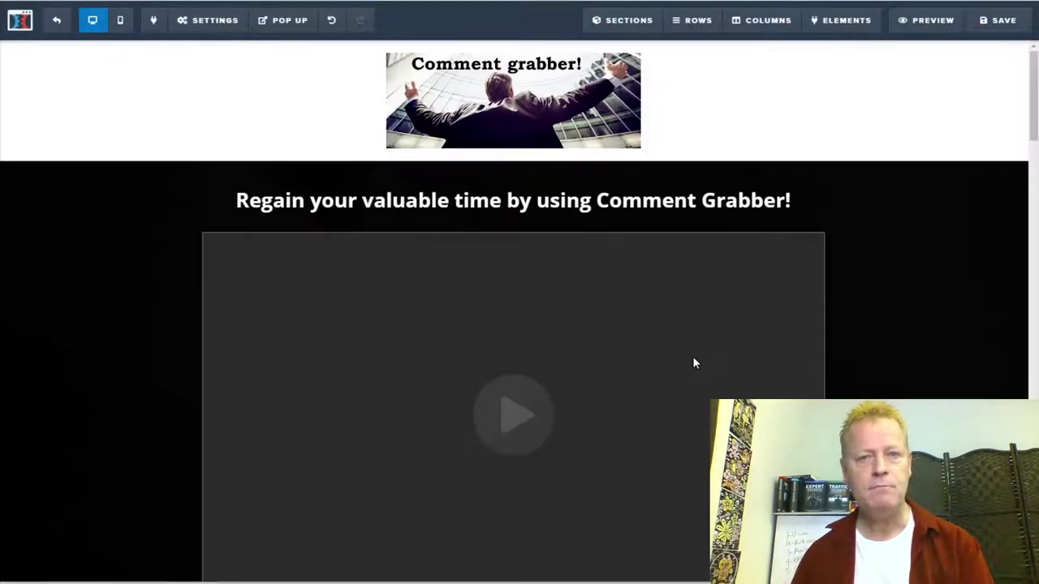
pyautogui.moveTo(694, 364)
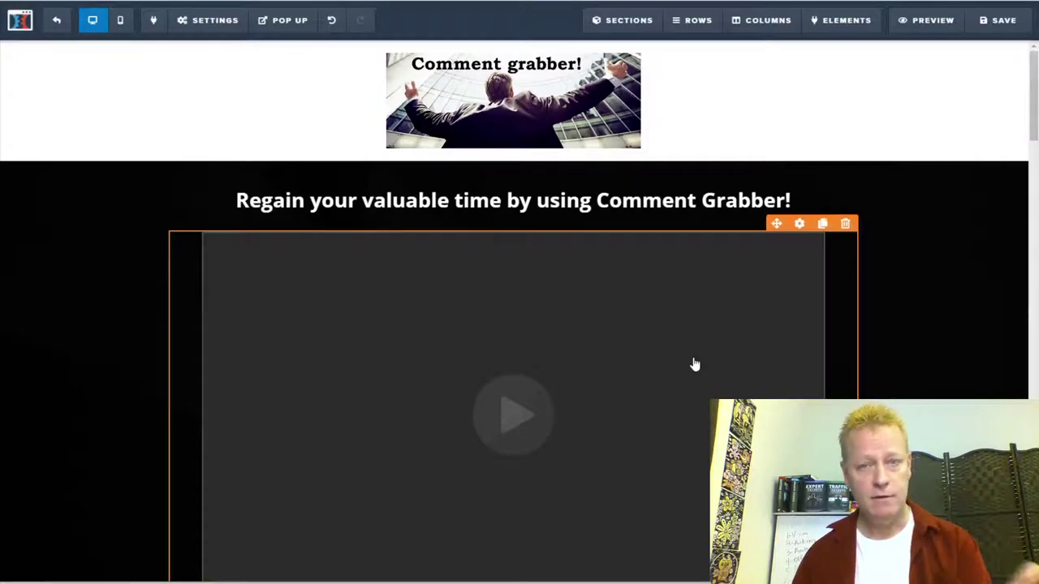
pyautogui.scroll(-10, 695, 364)
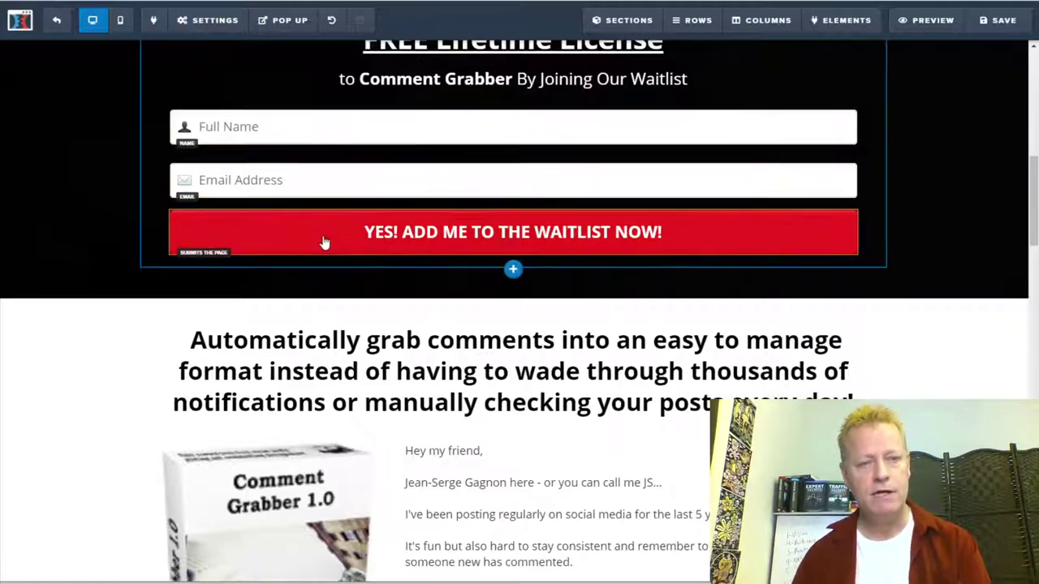
pyautogui.scroll(1, 422, 251)
pyautogui.scroll(3, 373, 248)
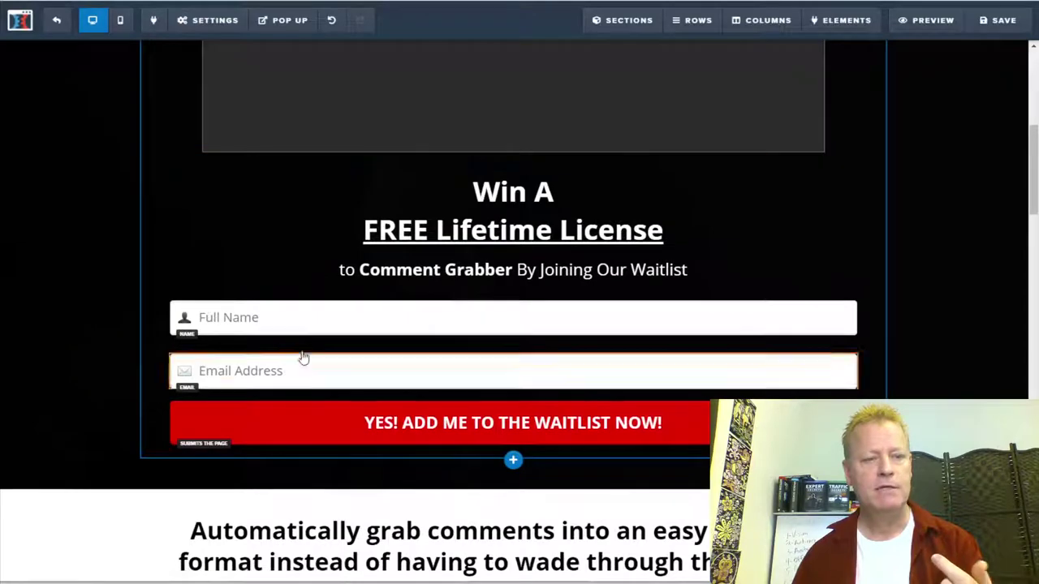
pyautogui.scroll(1, 284, 284)
pyautogui.click(182, 23)
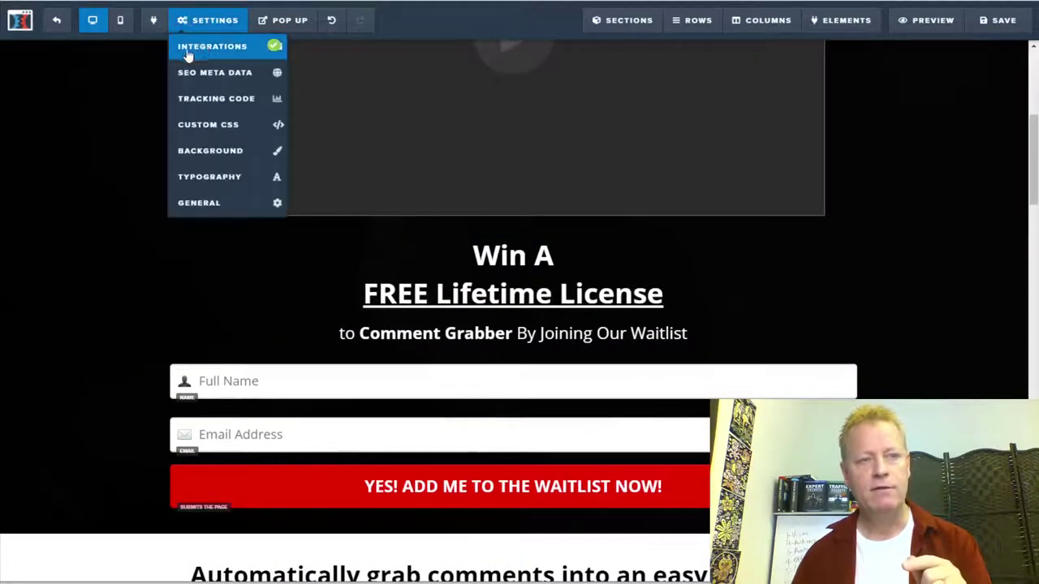
# Step: Remove the page's existing AWeber email integration
pyautogui.click(251, 62)
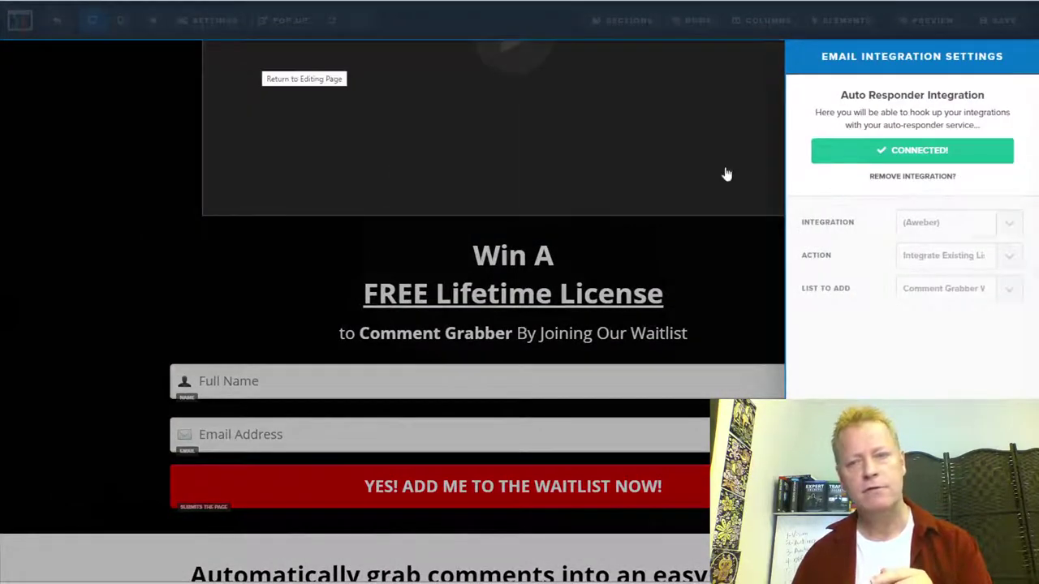
pyautogui.click(913, 177)
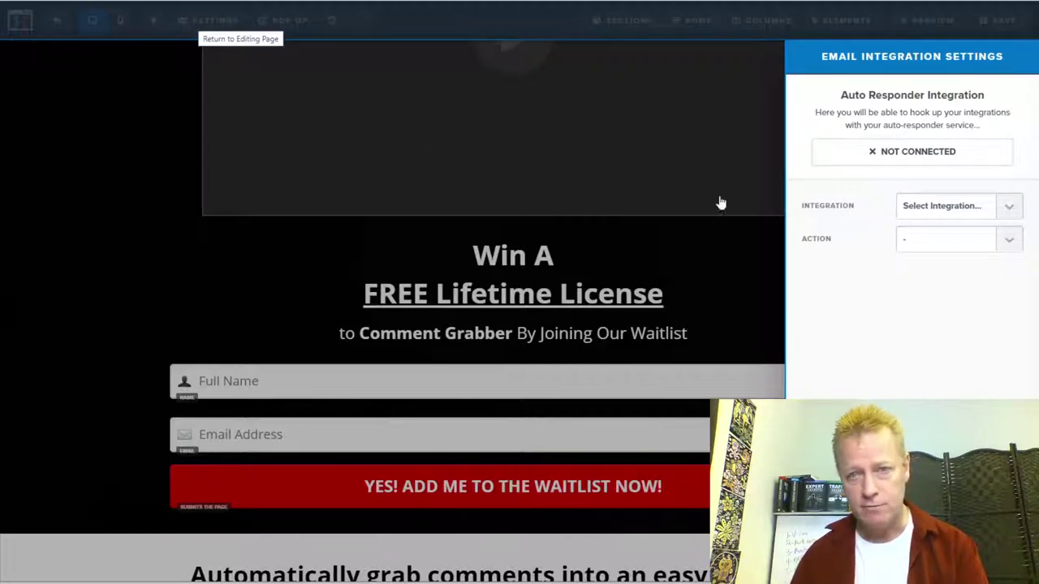
pyautogui.click(751, 287)
# Step: Connect AWeber with 'Add To List with Tag' to the Comment Grabber Waitlist list
pyautogui.click(178, 22)
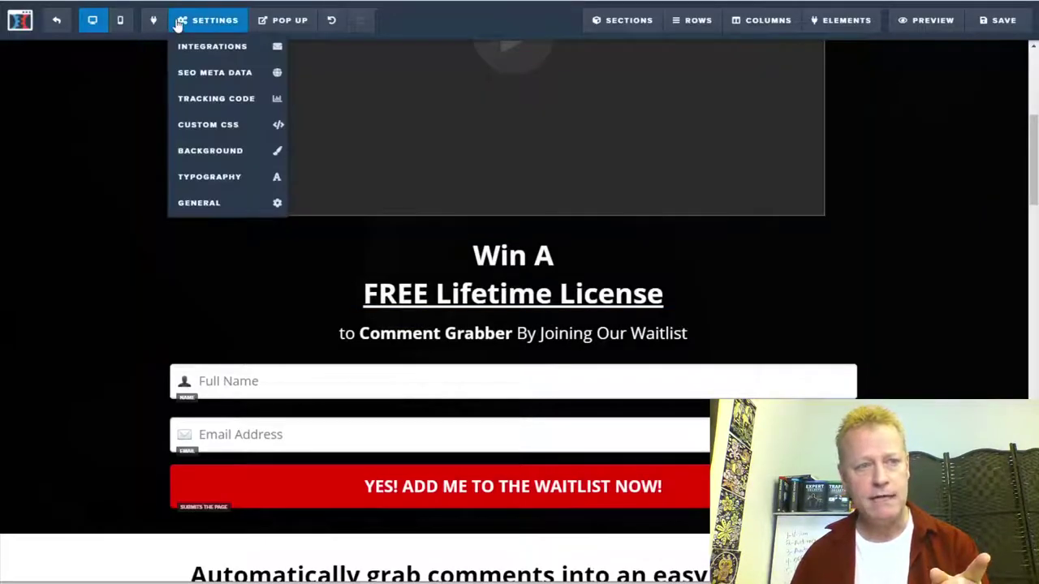
pyautogui.click(211, 48)
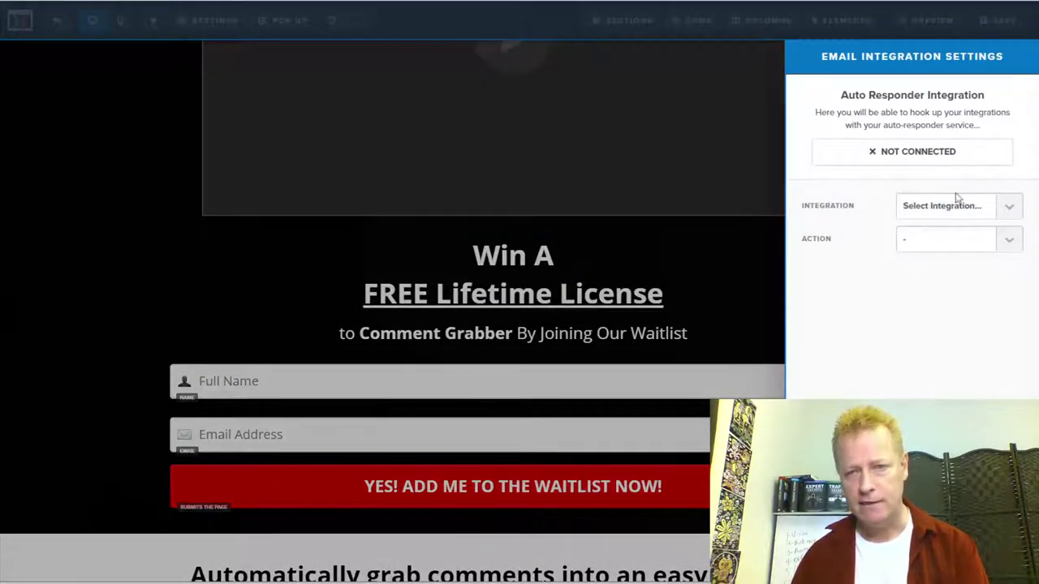
pyautogui.click(1006, 209)
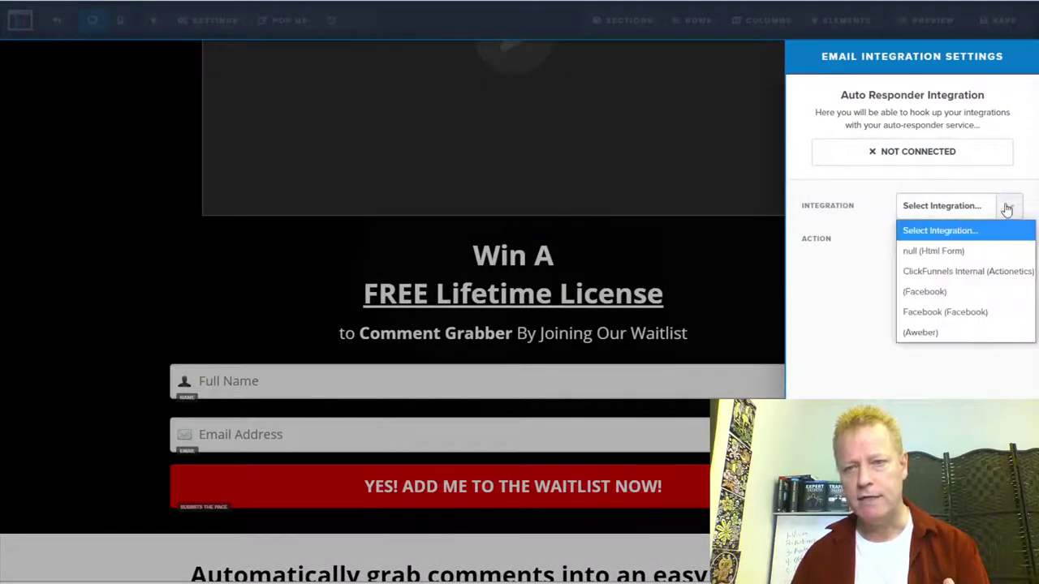
pyautogui.click(922, 331)
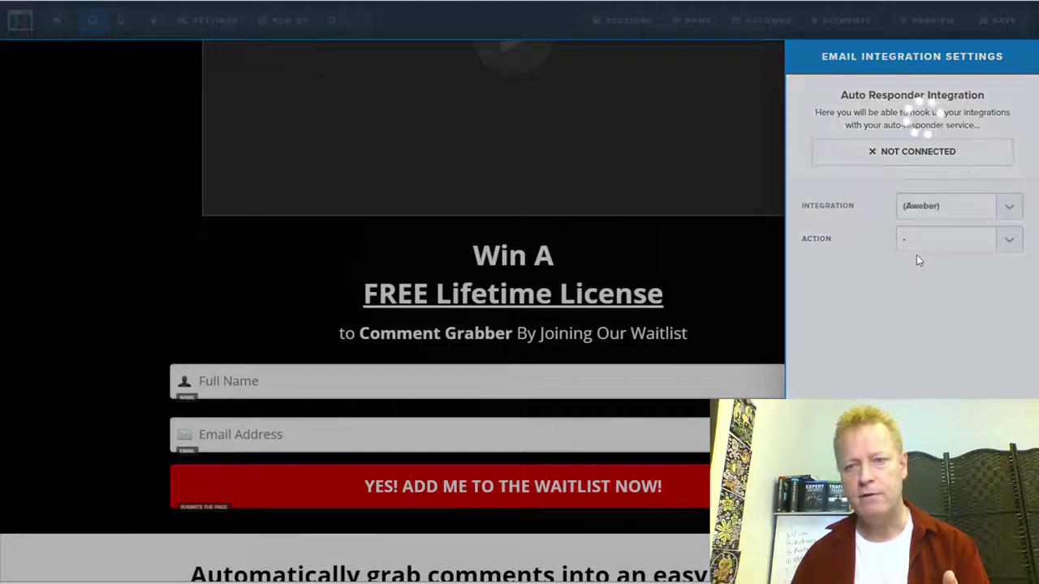
pyautogui.click(959, 243)
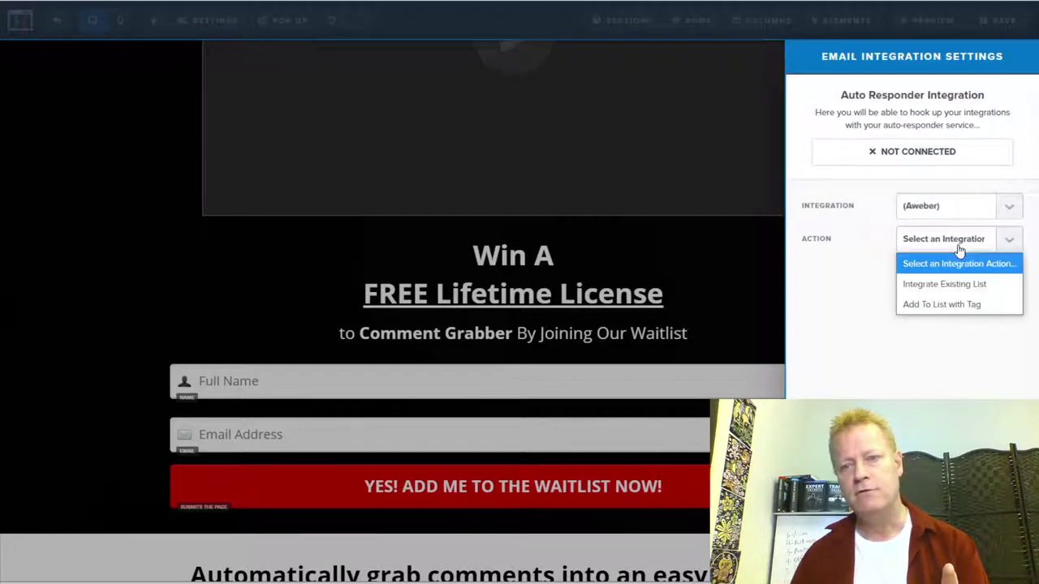
pyautogui.click(954, 305)
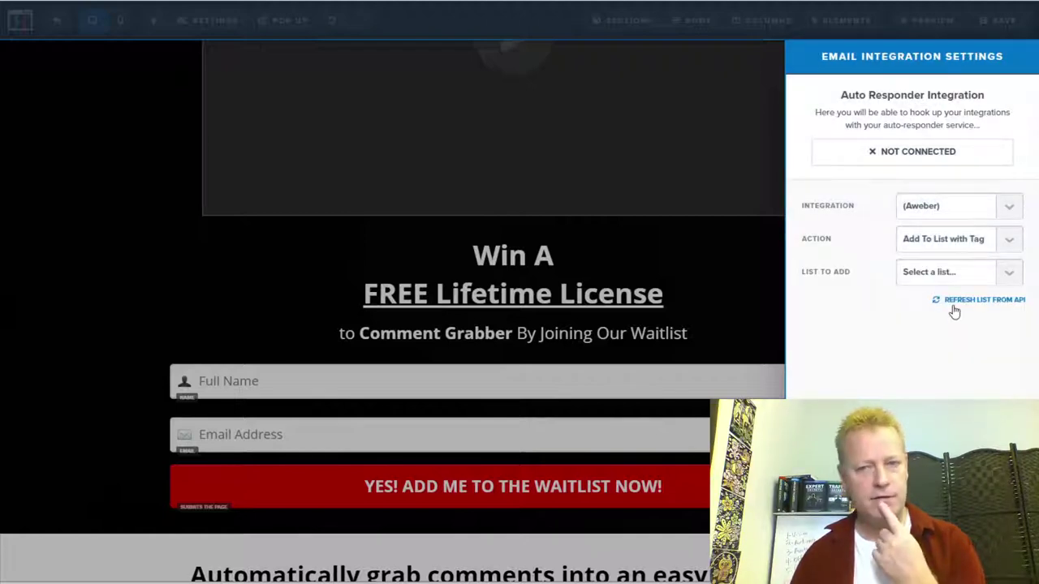
pyautogui.click(979, 277)
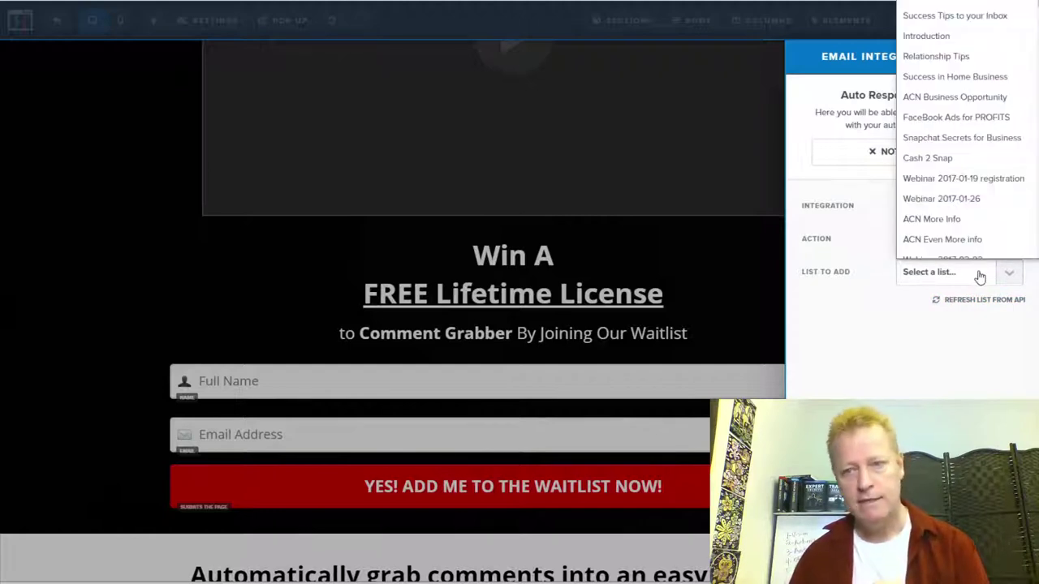
pyautogui.scroll(-10, 963, 78)
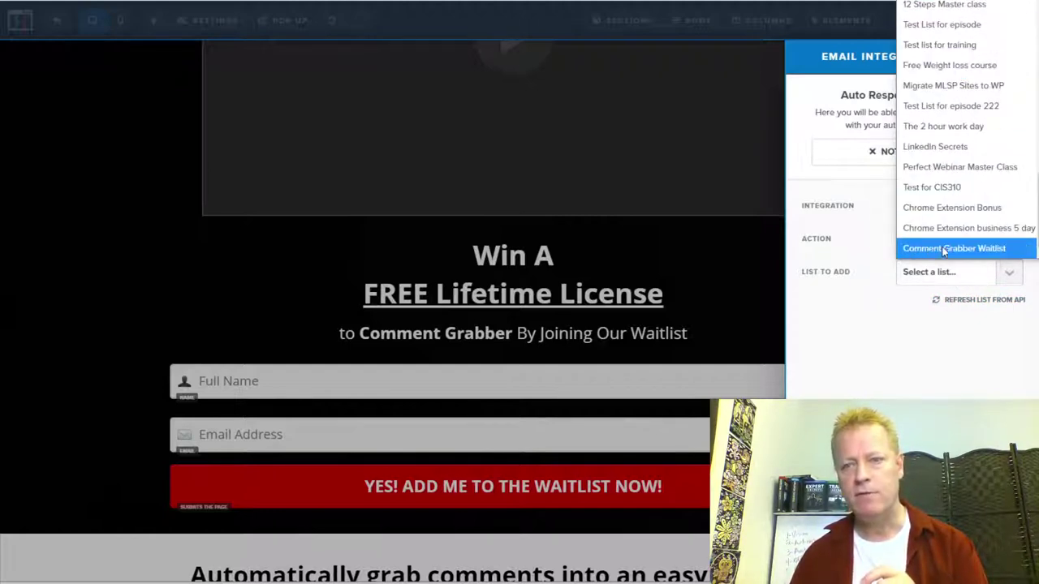
pyautogui.click(944, 249)
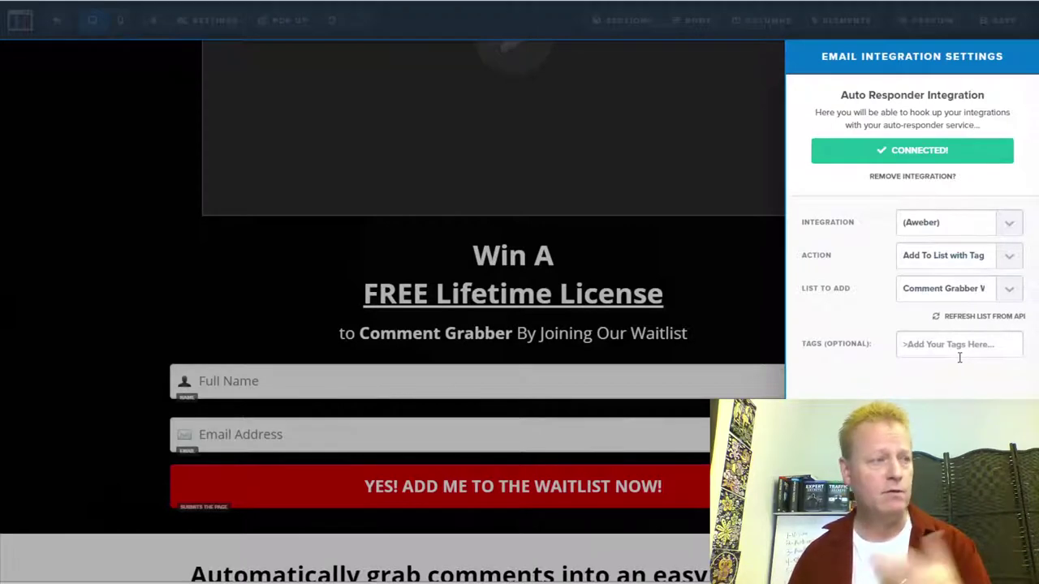
pyautogui.click(747, 255)
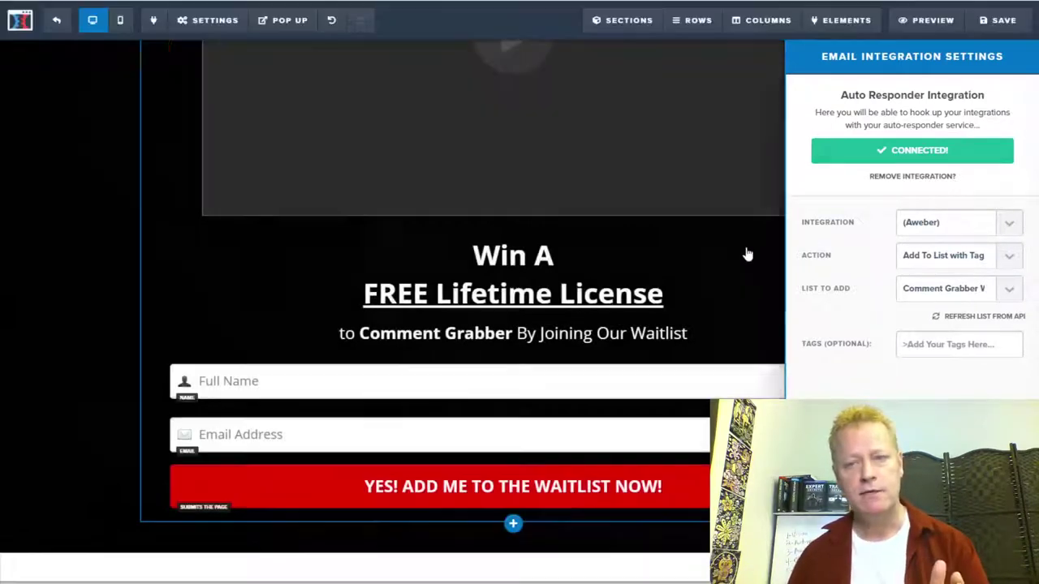
# Step: Return to the page editor and remove the page's current AWeber integration
pyautogui.click(56, 20)
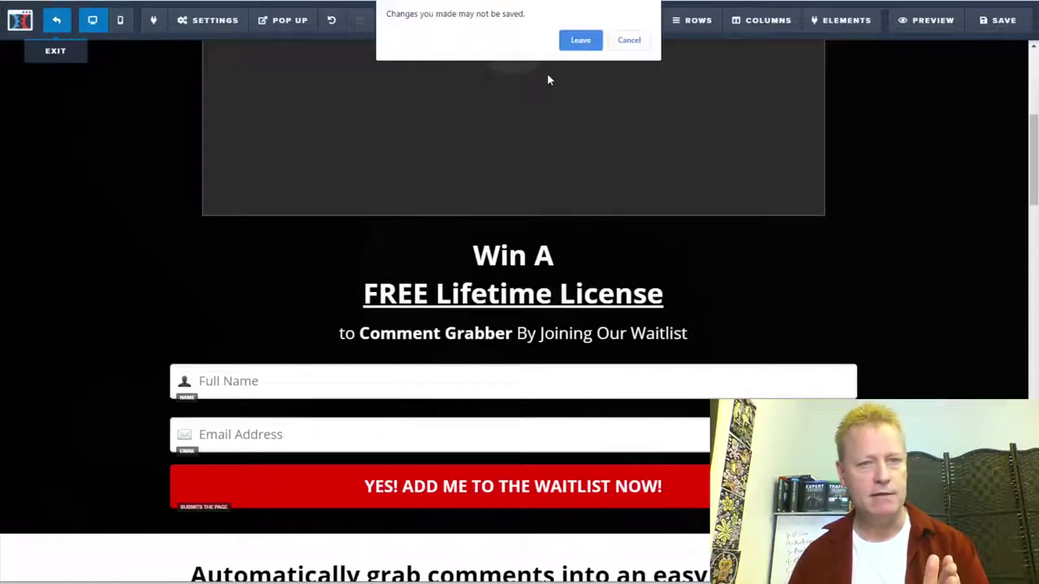
pyautogui.click(580, 41)
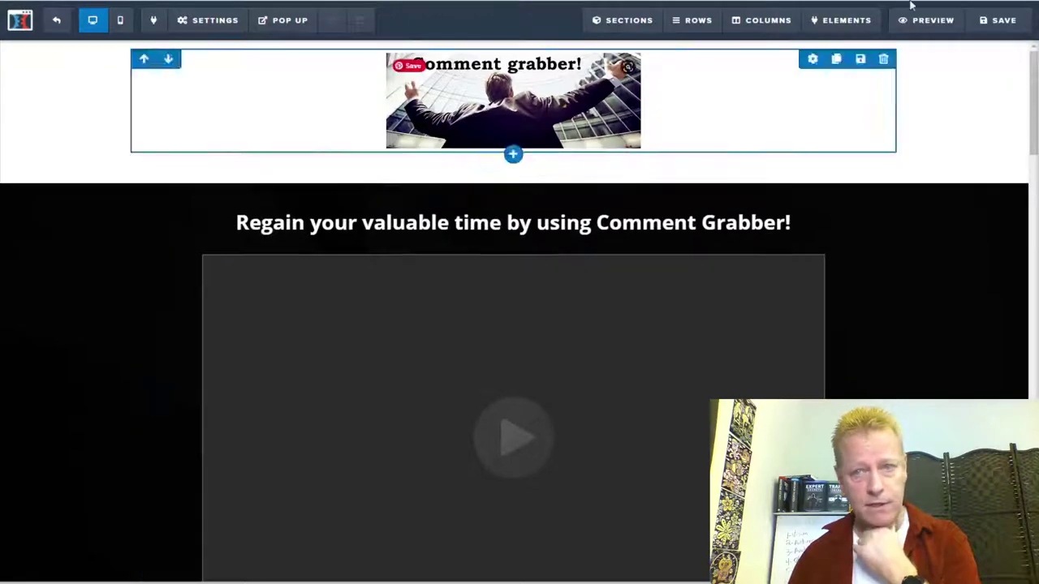
pyautogui.click(199, 22)
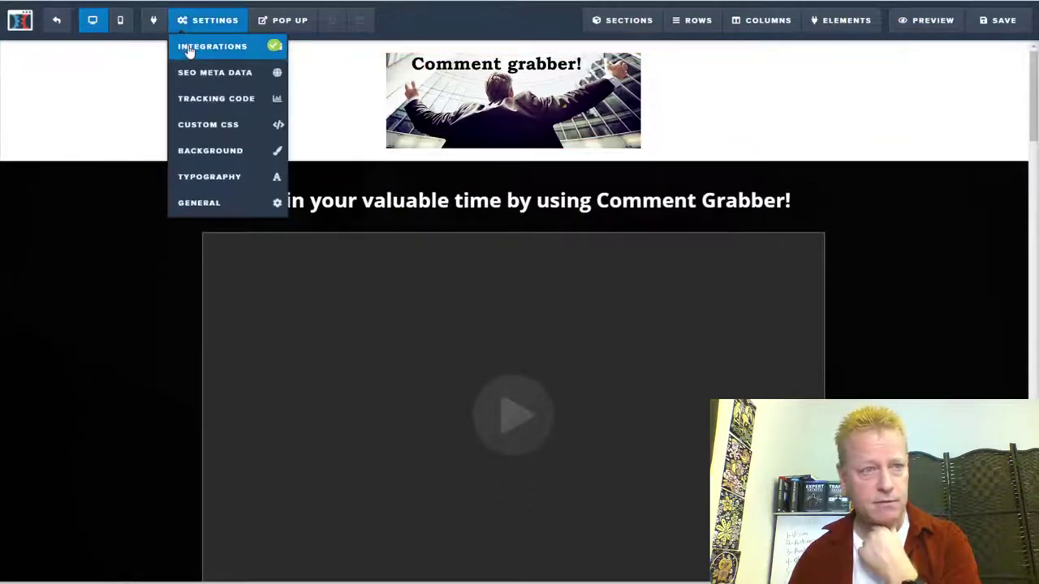
pyautogui.click(190, 46)
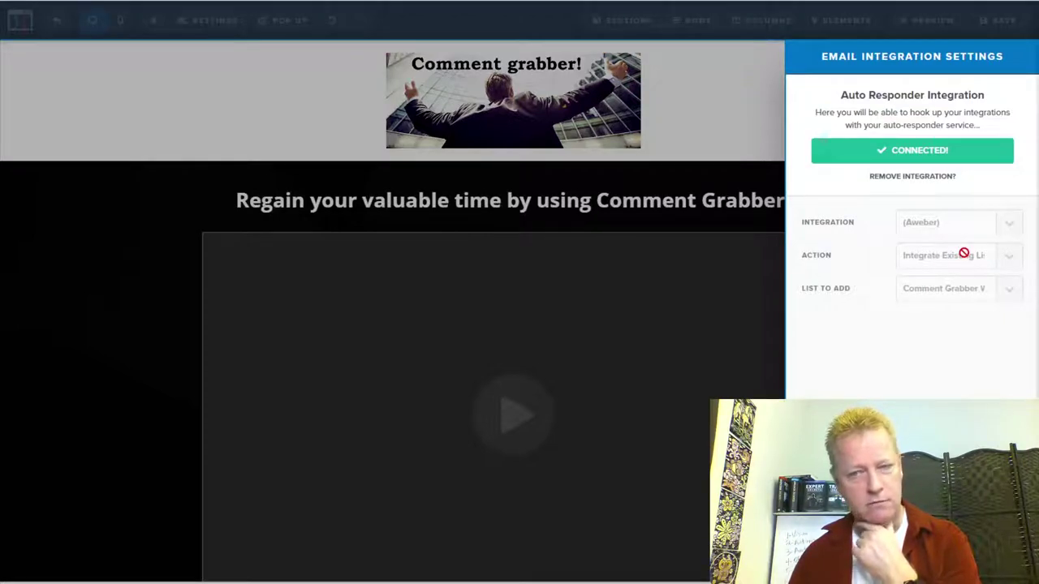
pyautogui.click(910, 177)
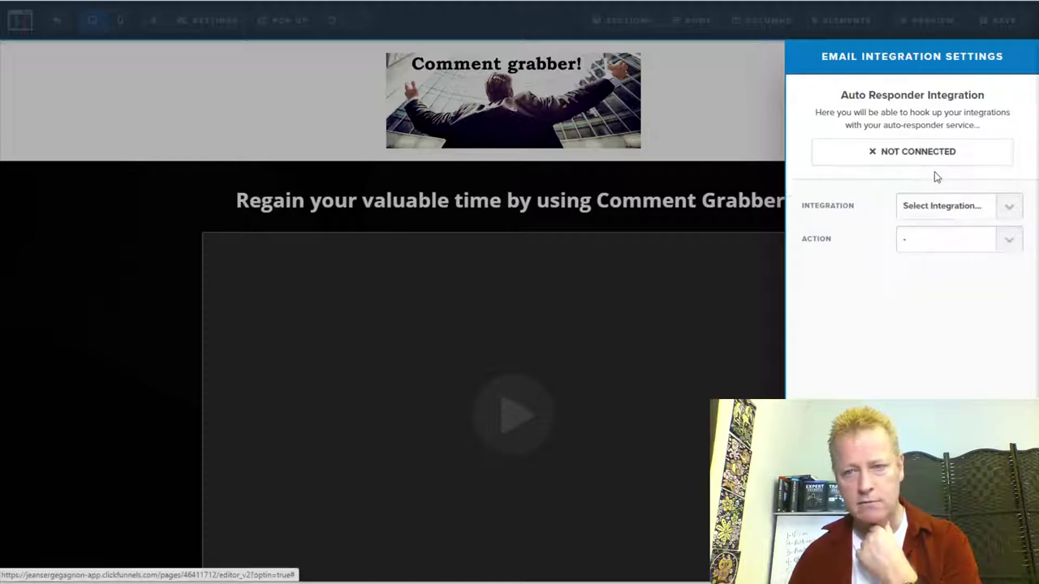
# Step: Reconnect AWeber to add sign-ups to the Comment Grabber Waitlist list with tag funnel1
pyautogui.click(938, 209)
pyautogui.click(925, 329)
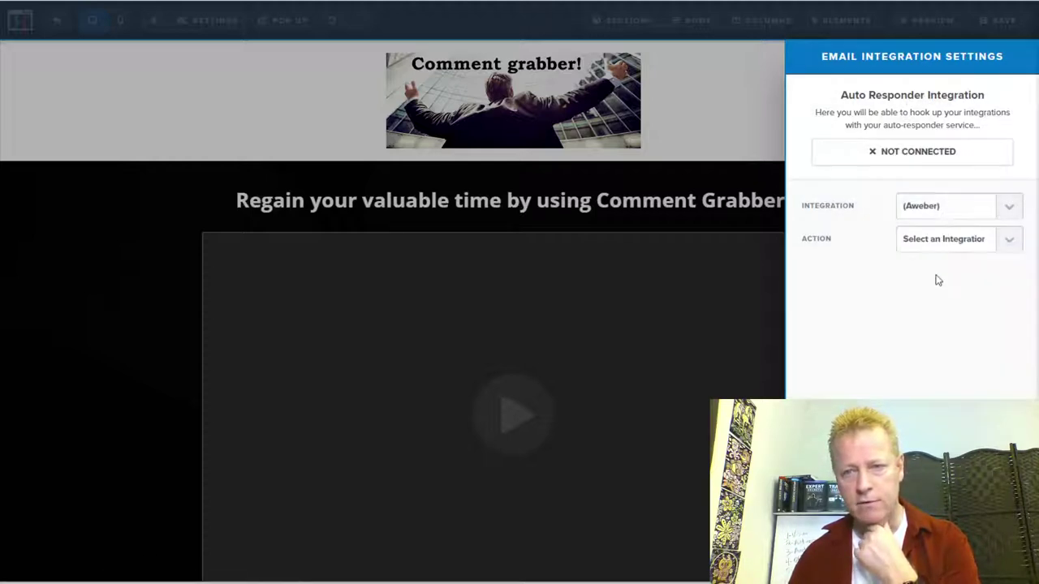
pyautogui.click(939, 244)
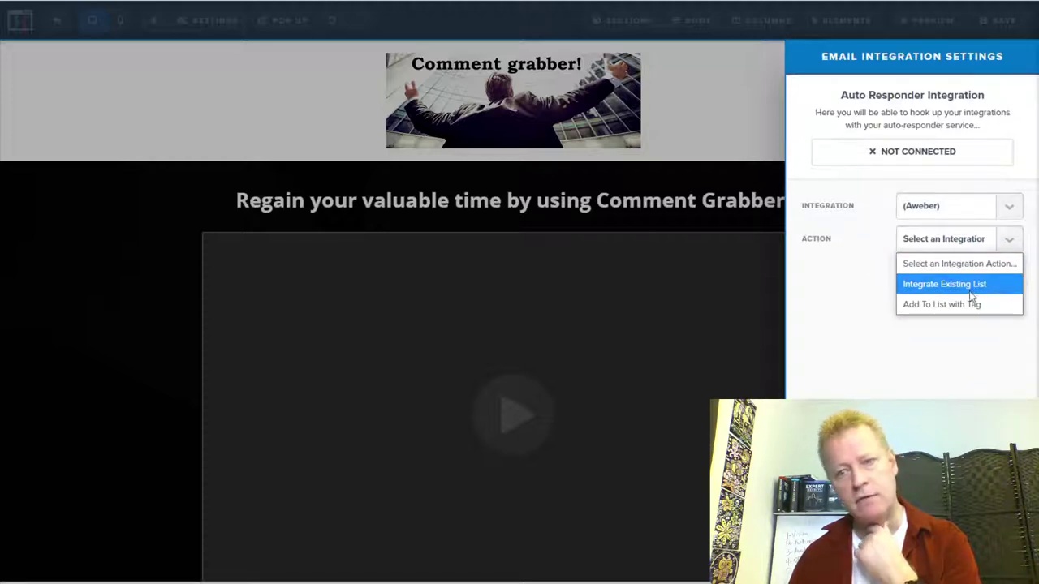
pyautogui.click(942, 304)
pyautogui.click(952, 279)
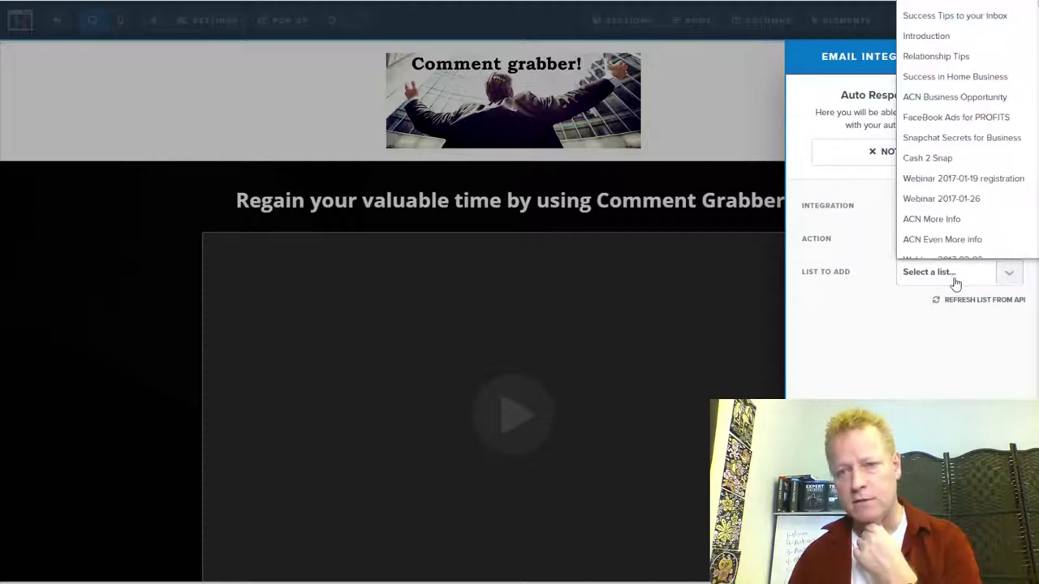
pyautogui.scroll(-10, 970, 259)
pyautogui.scroll(6, 972, 264)
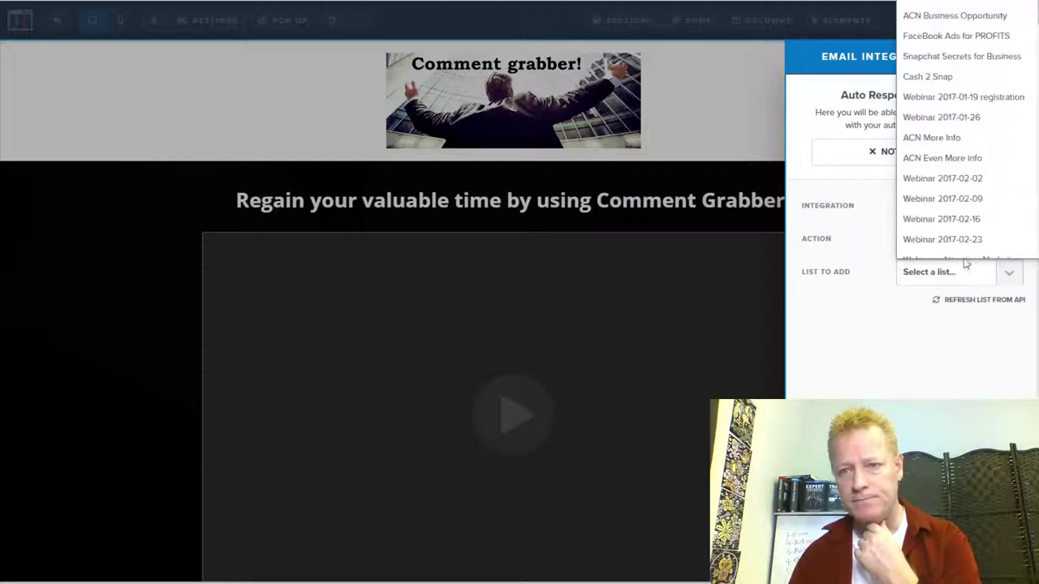
pyautogui.moveTo(1036, 33); pyautogui.dragTo(1036, 235)
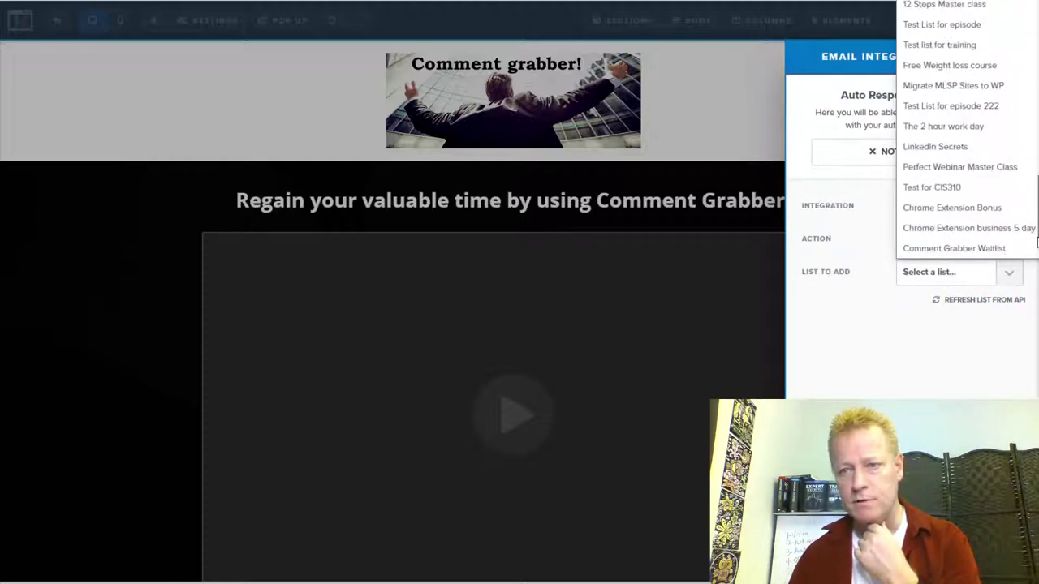
pyautogui.click(965, 249)
pyautogui.click(929, 344)
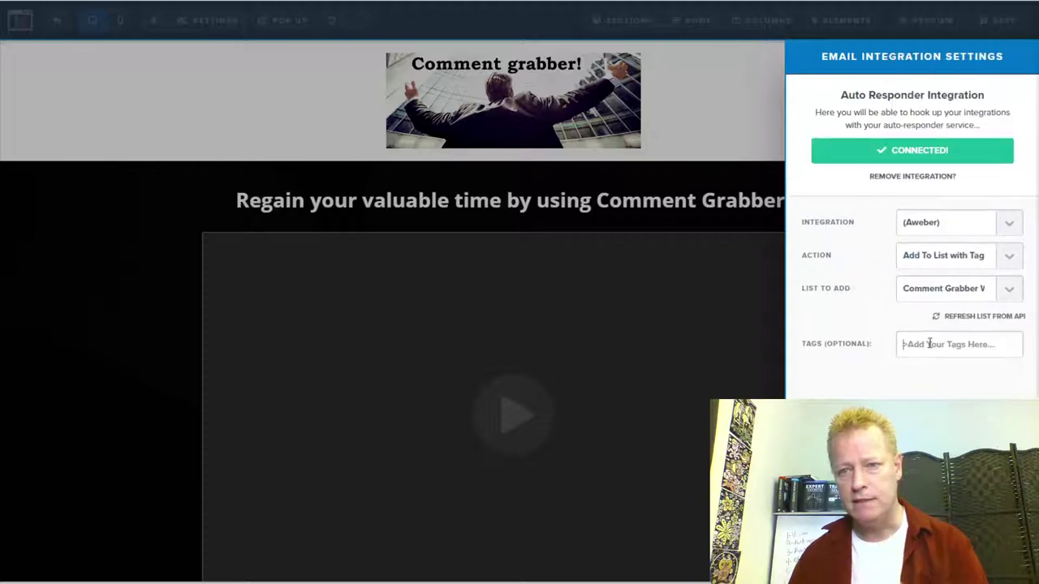
pyautogui.write('tunnel1')
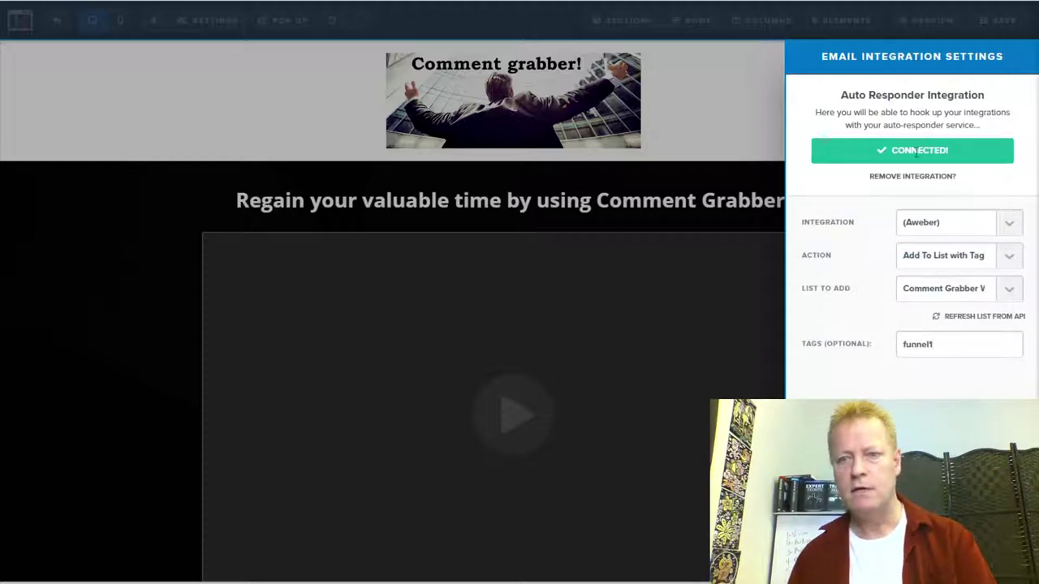
pyautogui.click(749, 382)
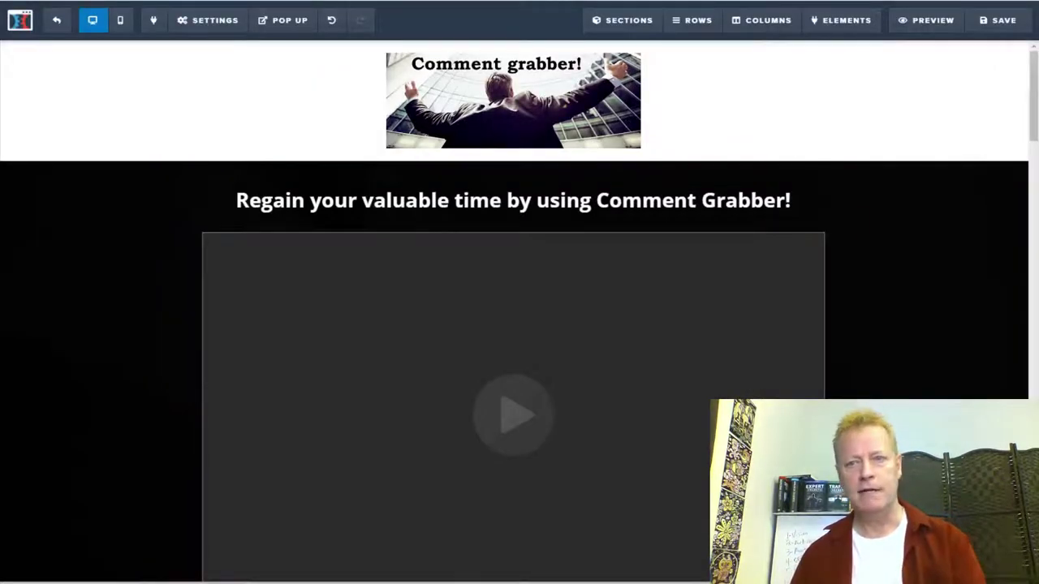
# Step: Save the opt-in page and scroll down to the lower waitlist form and its button
pyautogui.click(1003, 22)
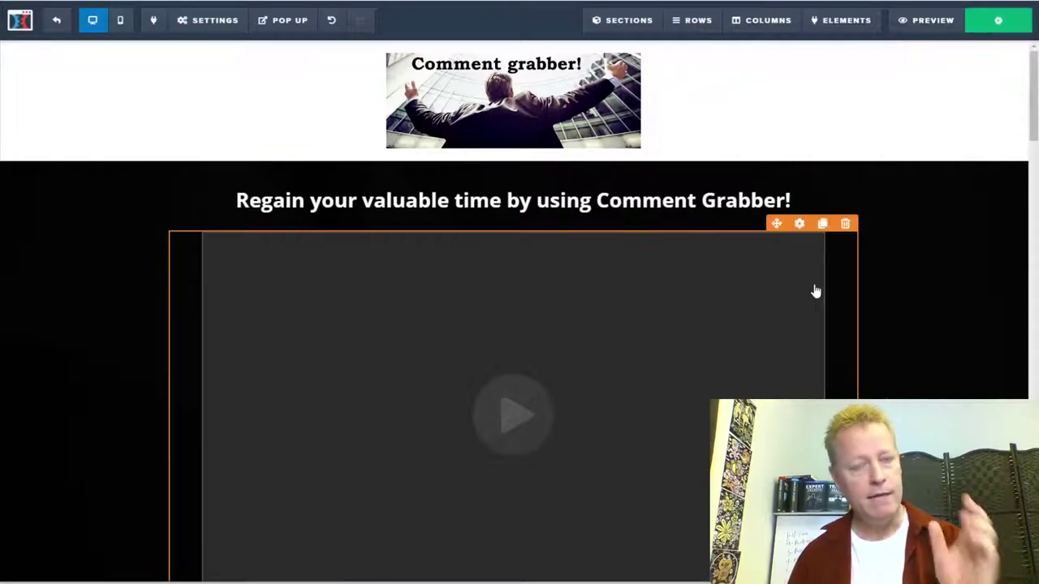
pyautogui.scroll(-3, 785, 355)
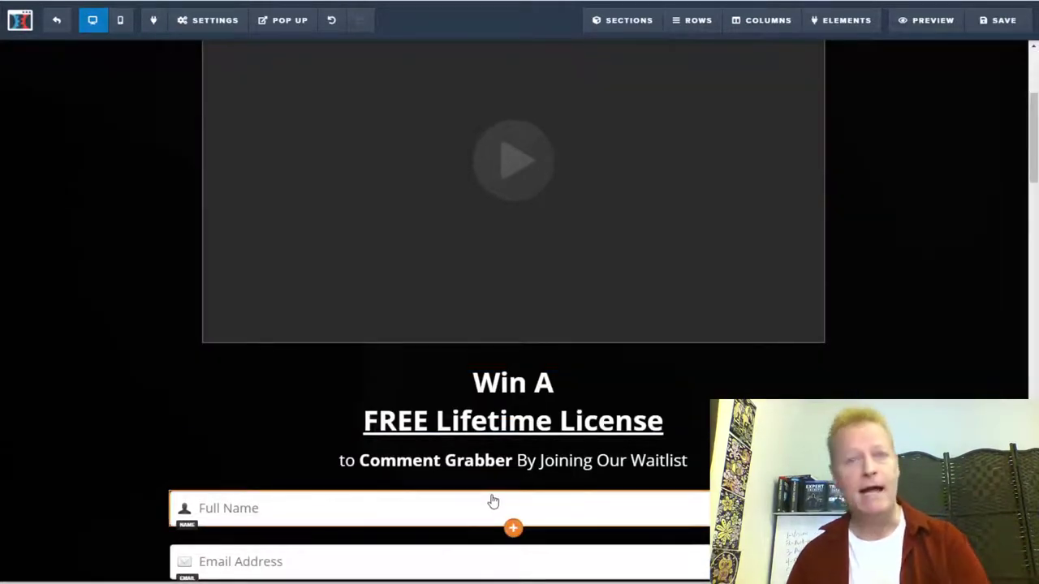
pyautogui.scroll(-3, 535, 503)
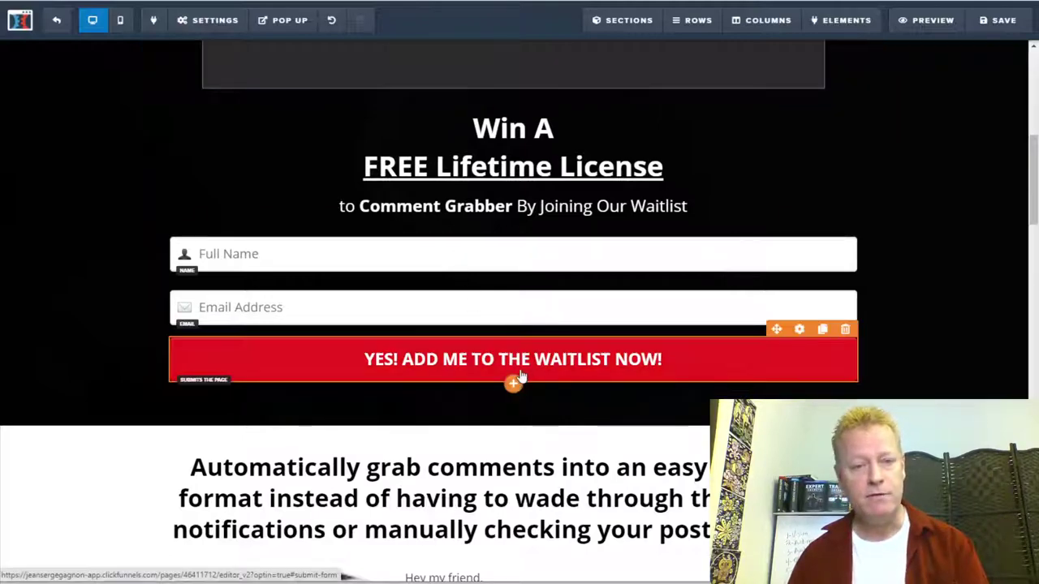
pyautogui.scroll(-3, 515, 378)
pyautogui.scroll(-10, 480, 195)
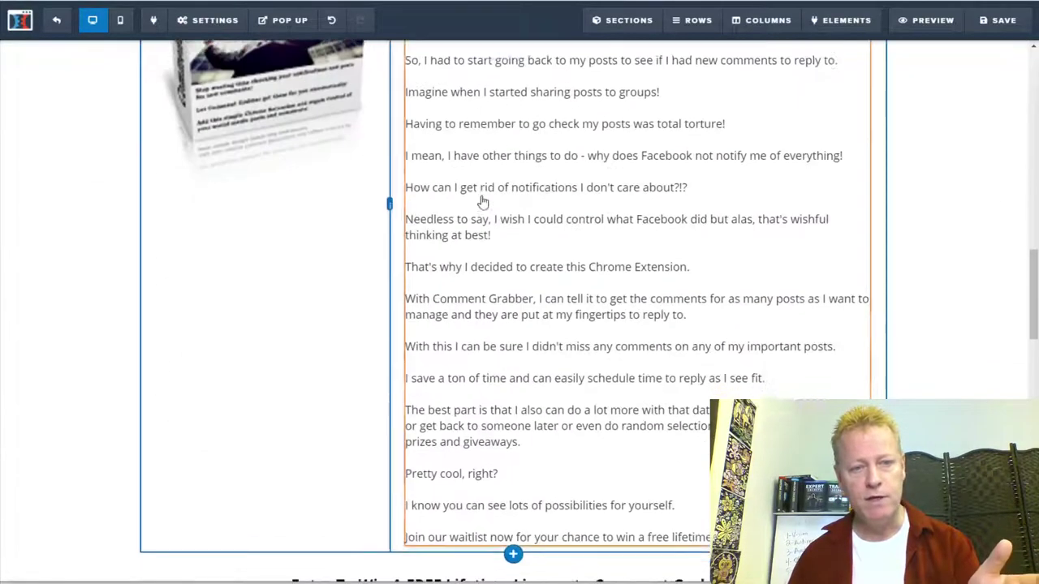
pyautogui.scroll(-1, 482, 202)
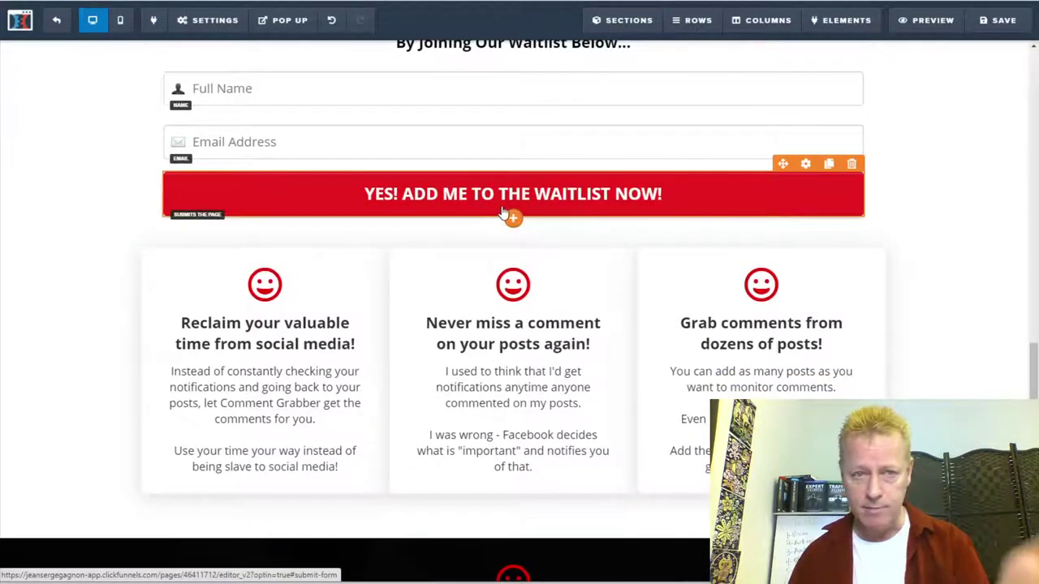
# Step: Confirm the lower waitlist button's action is Submit Form, leaving it unchanged
pyautogui.click(580, 195)
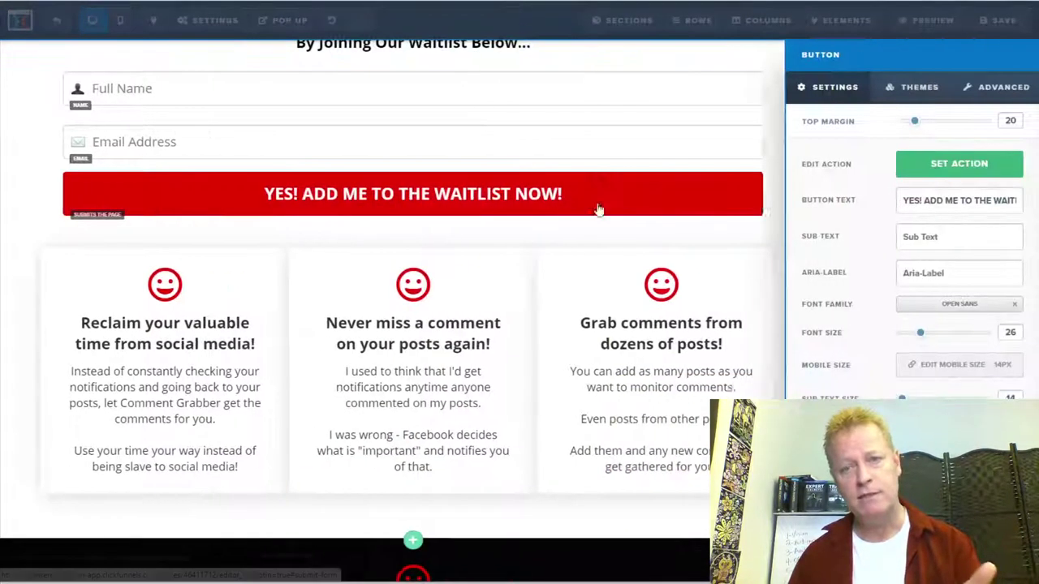
pyautogui.click(957, 172)
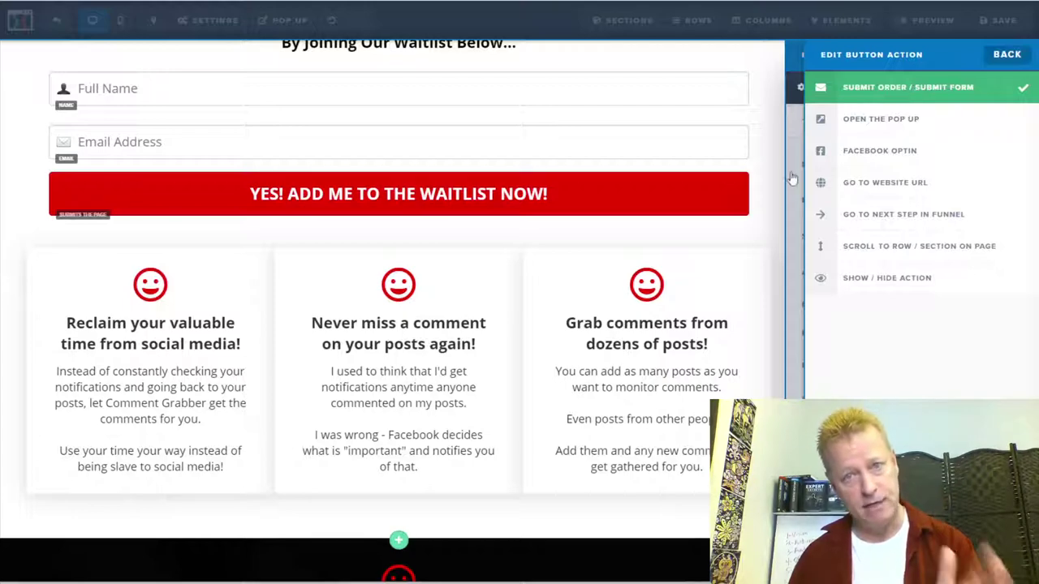
pyautogui.click(765, 228)
# Step: Save the page and exit the editor back to the waitlist step overview
pyautogui.click(56, 19)
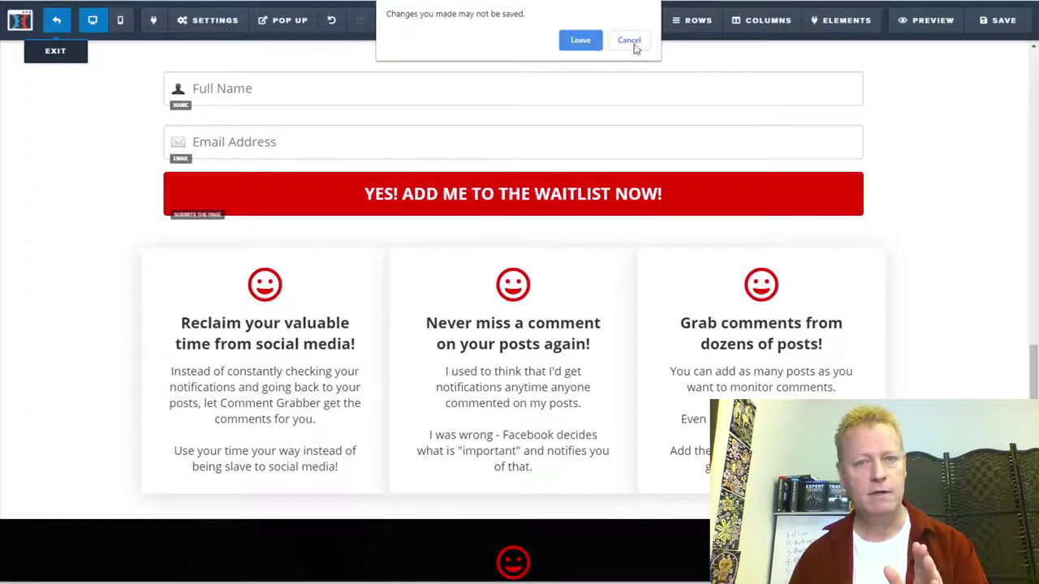
pyautogui.click(629, 41)
pyautogui.click(997, 24)
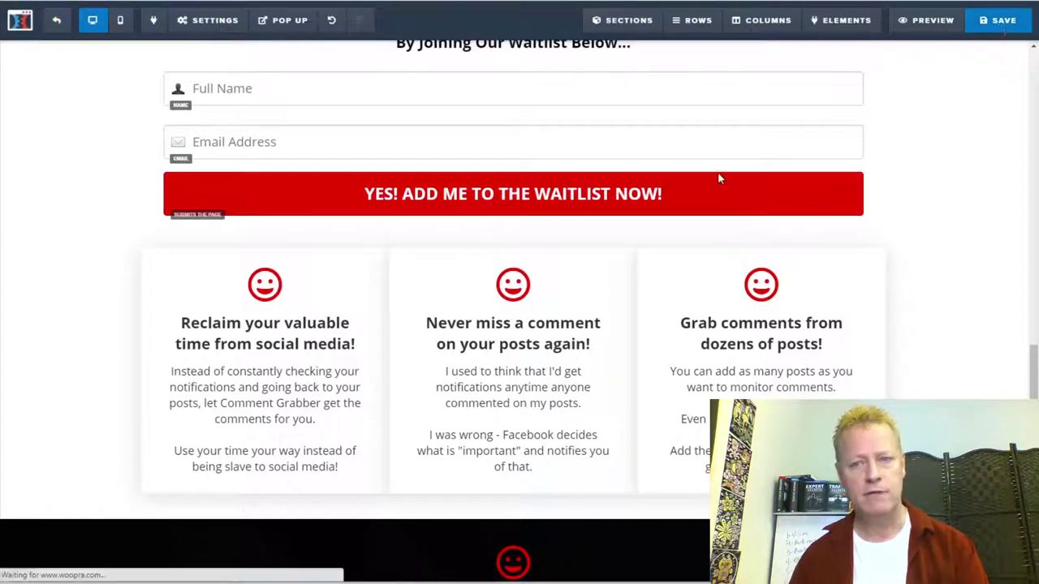
pyautogui.click(55, 31)
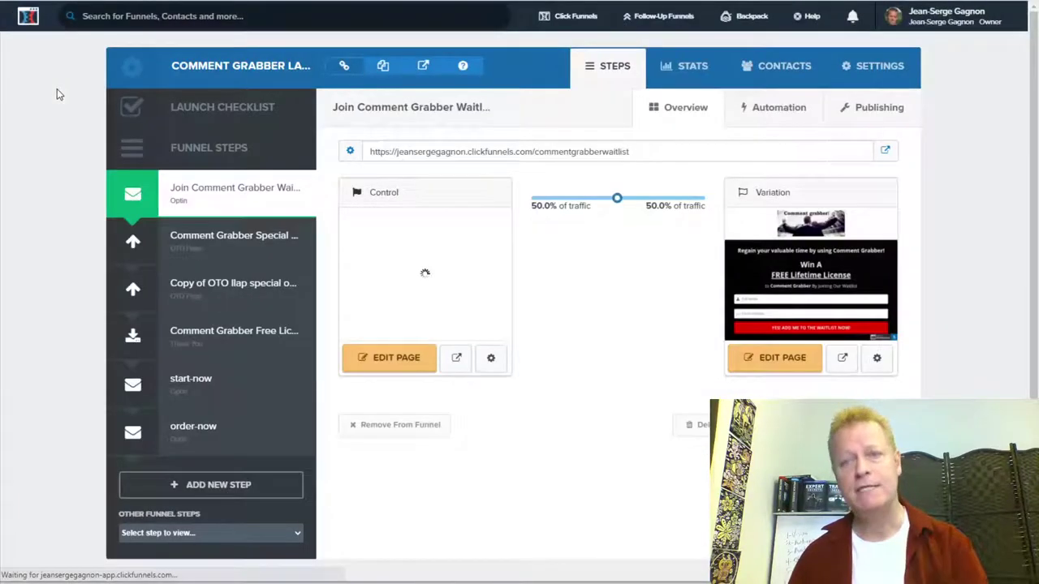
# Step: Load the waitlist step's Variation page in the editor
pyautogui.moveTo(795, 276)
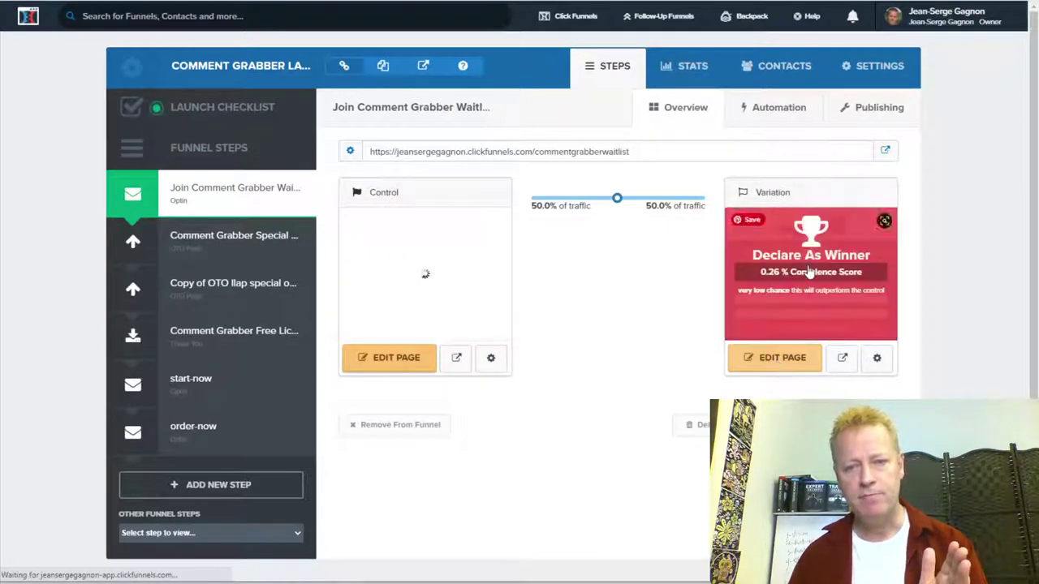
pyautogui.click(767, 358)
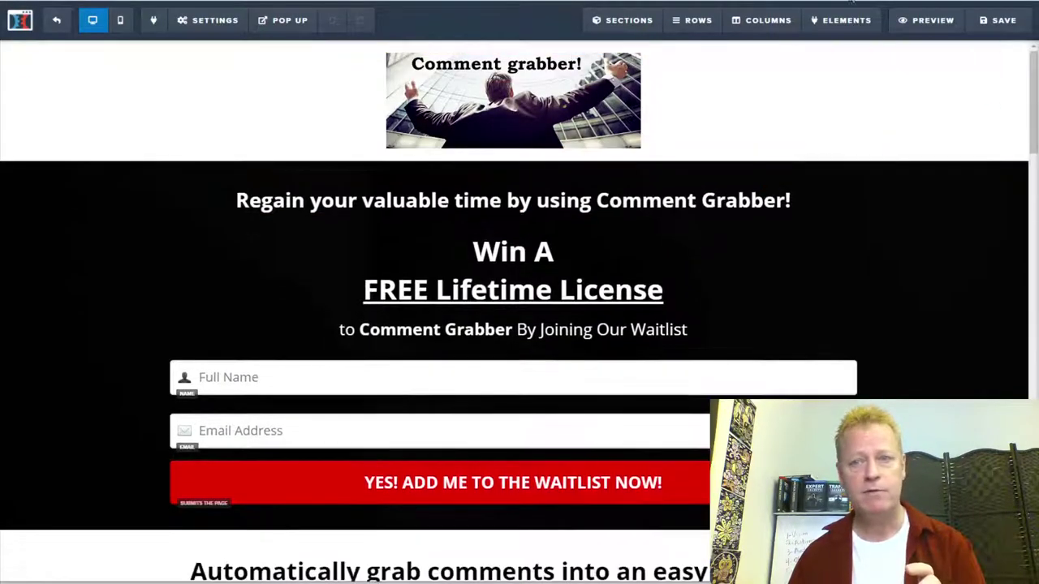
# Step: Connect the Variation page to AWeber, adding sign-ups to the Comment Grabber Waitlist list with tag
pyautogui.moveTo(231, 36)
pyautogui.click(203, 47)
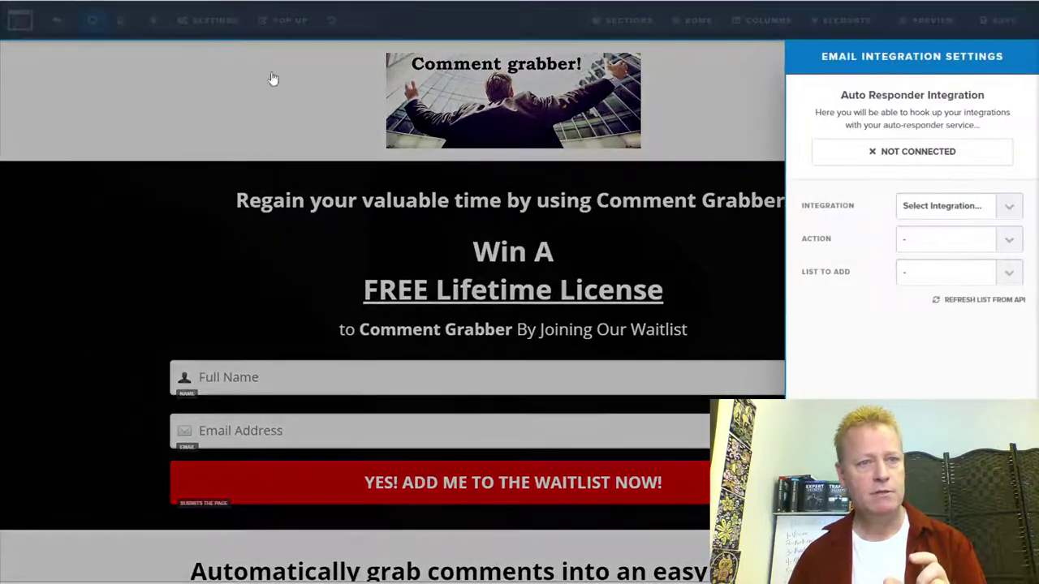
pyautogui.click(1004, 211)
pyautogui.click(925, 333)
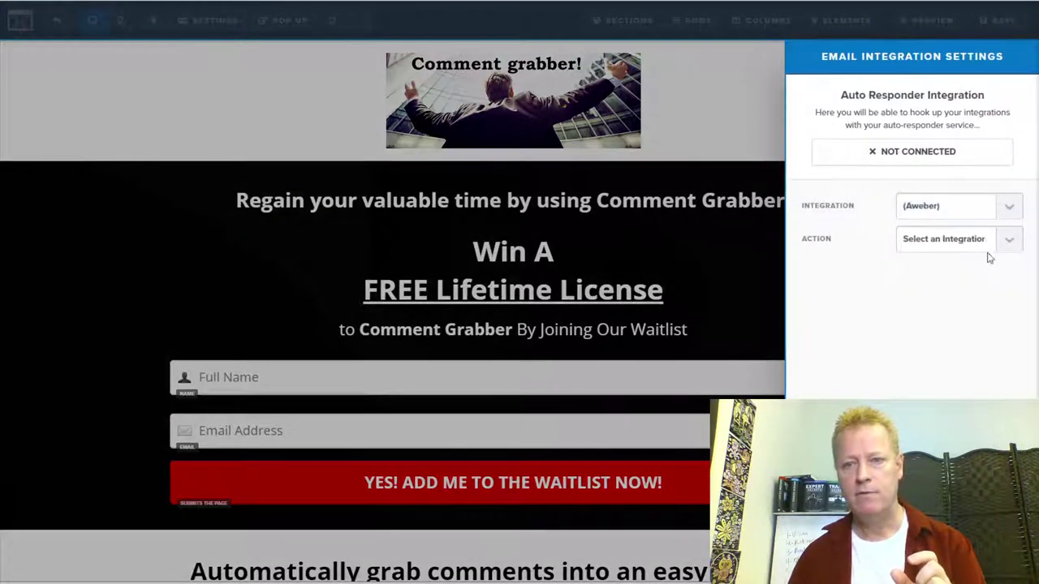
pyautogui.click(1002, 243)
pyautogui.click(955, 304)
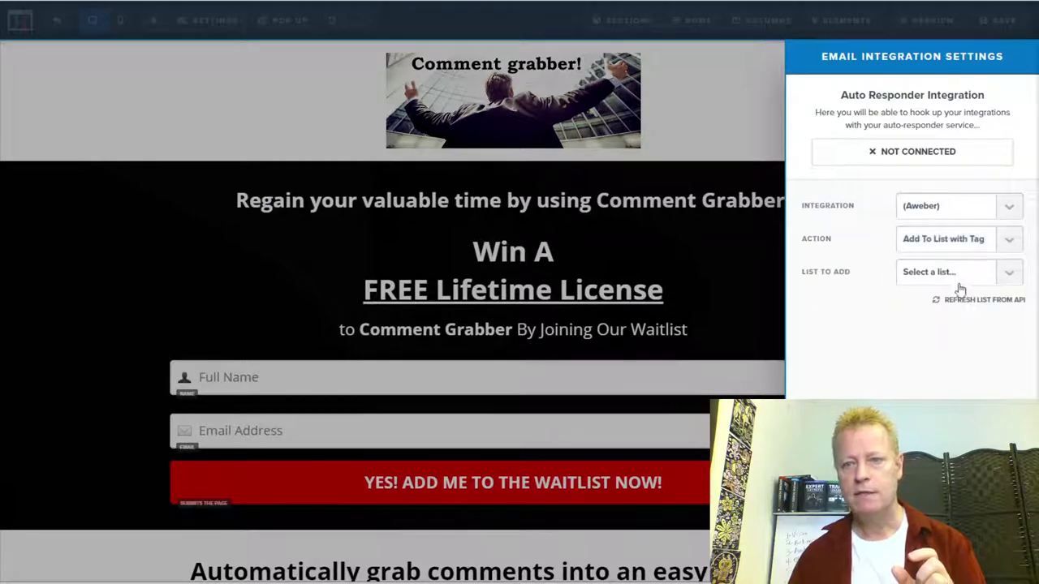
pyautogui.click(976, 274)
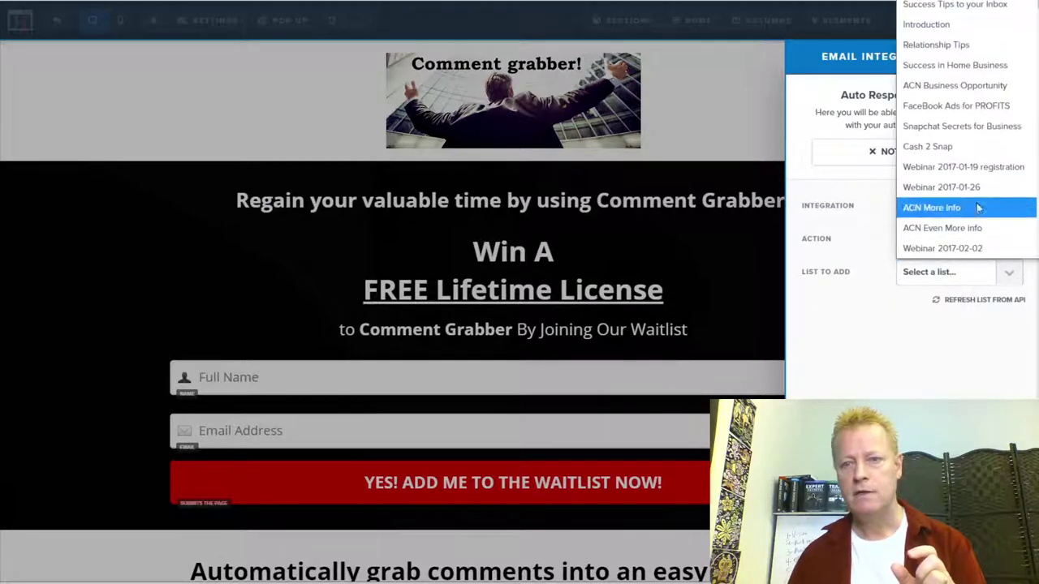
pyautogui.scroll(-10, 1020, 211)
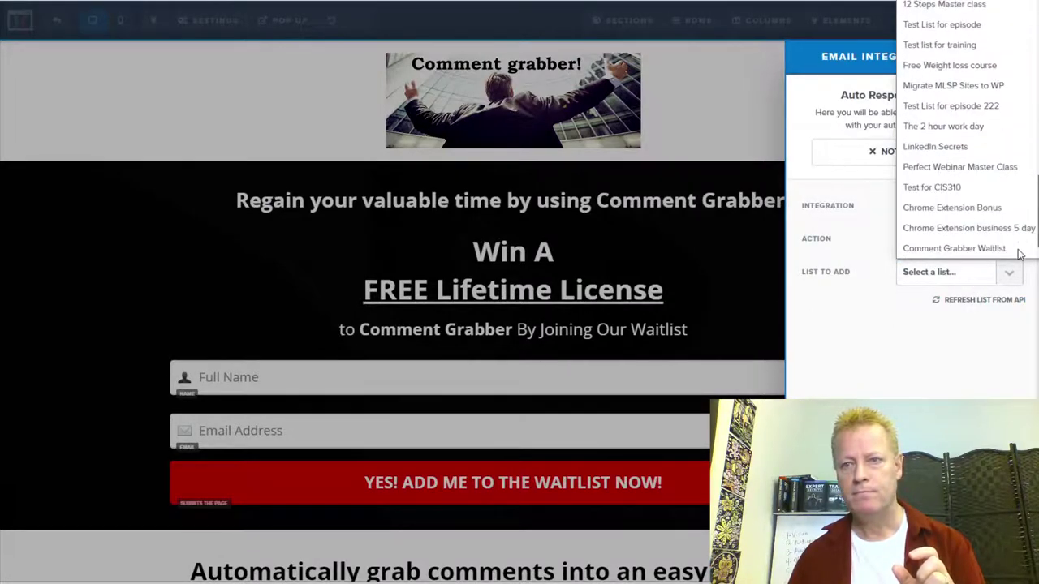
pyautogui.click(958, 248)
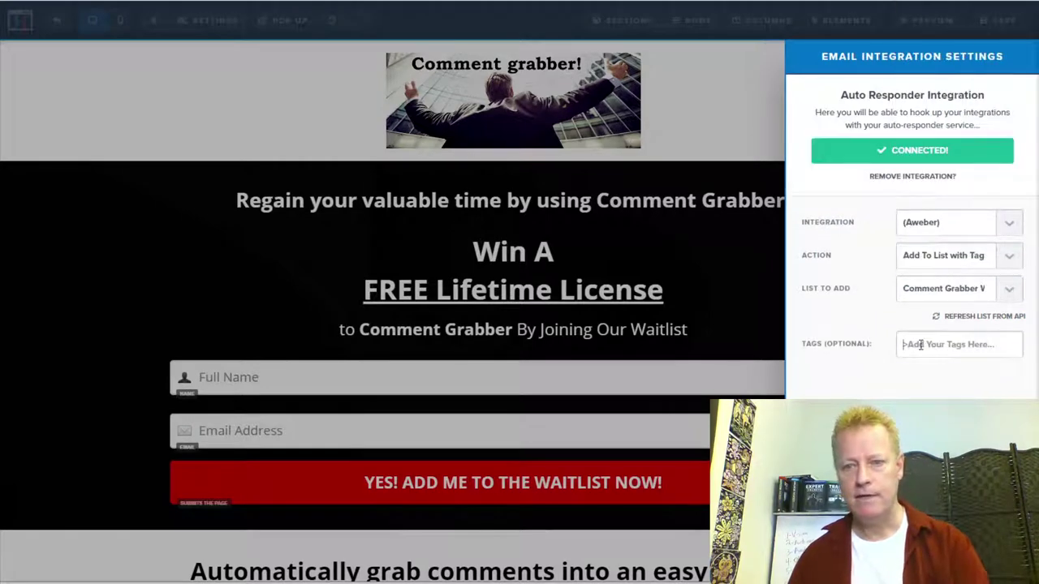
# Step: Tag Variation sign-ups 'funnel1 btest' and save the Variation page
pyautogui.write('funnel1-b')
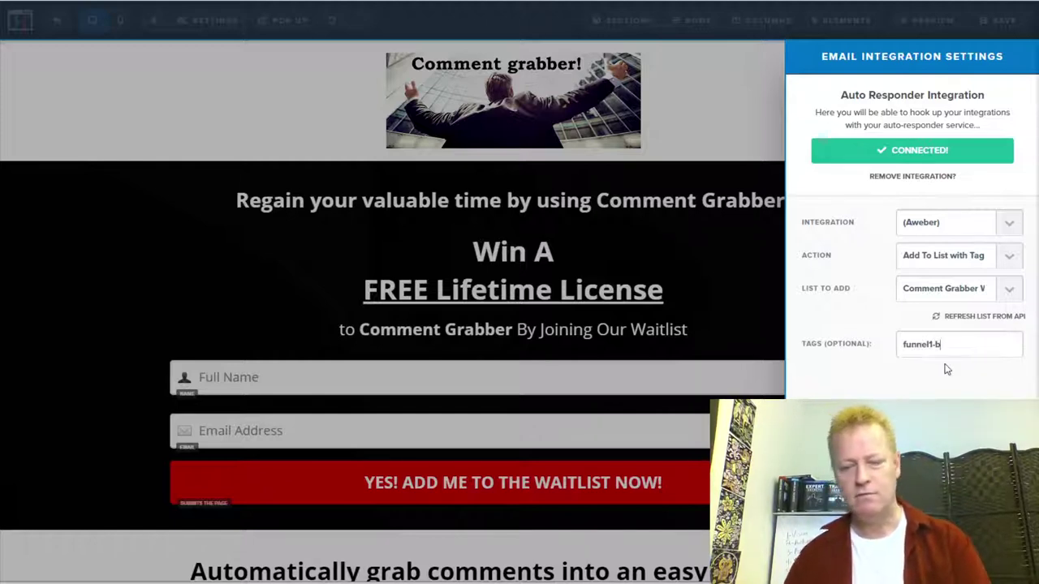
pyautogui.press('BackSpace')
pyautogui.press('BackSpace')
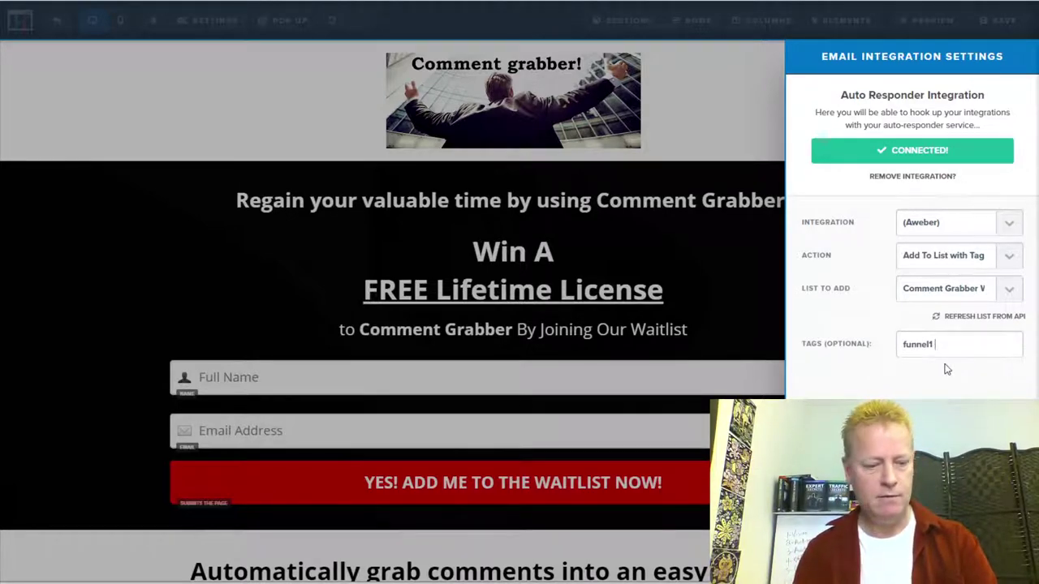
pyautogui.write('bte')
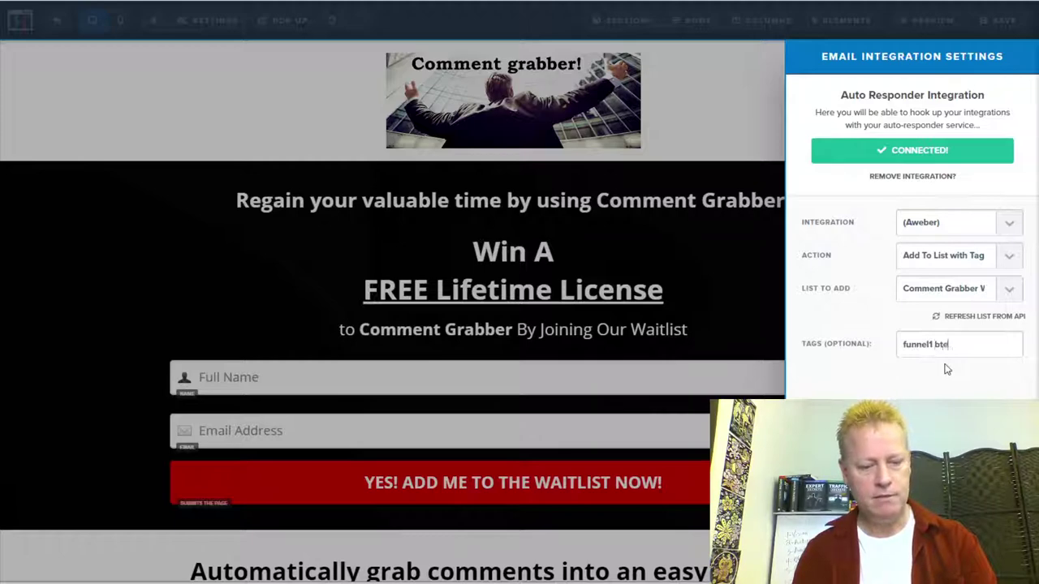
pyautogui.write('st')
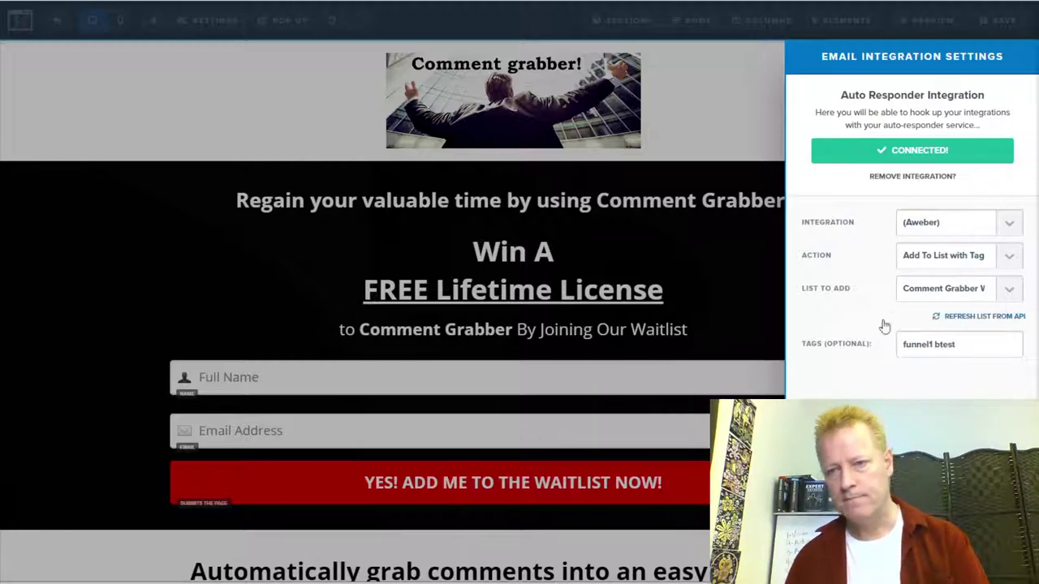
pyautogui.click(751, 306)
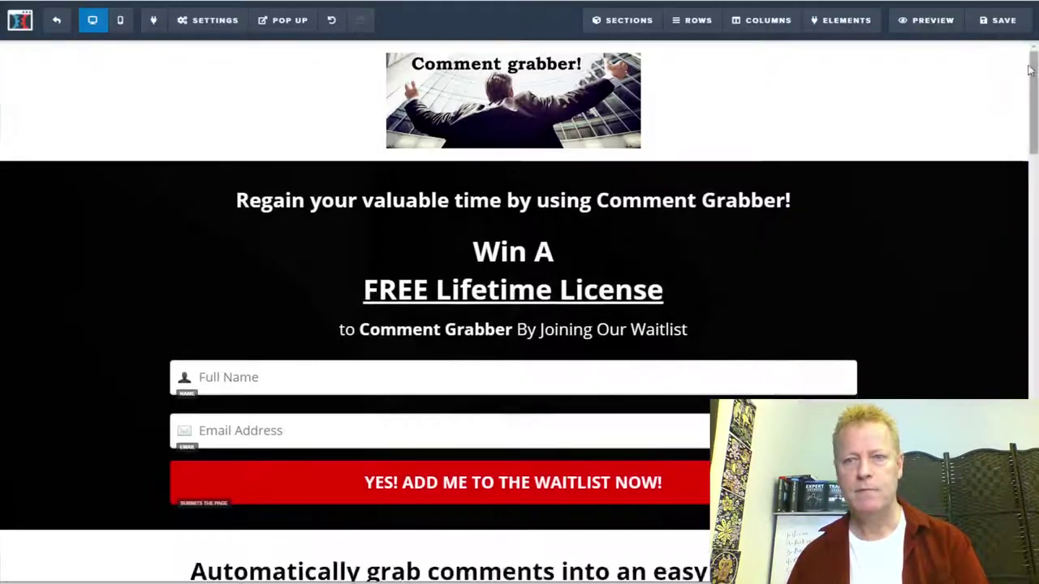
pyautogui.click(1006, 23)
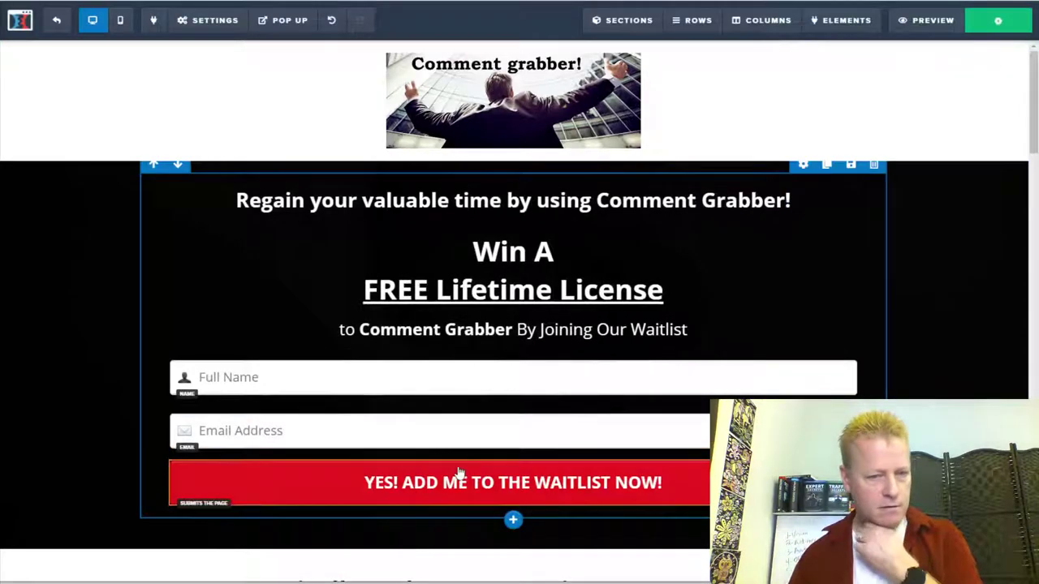
pyautogui.scroll(-4, 405, 482)
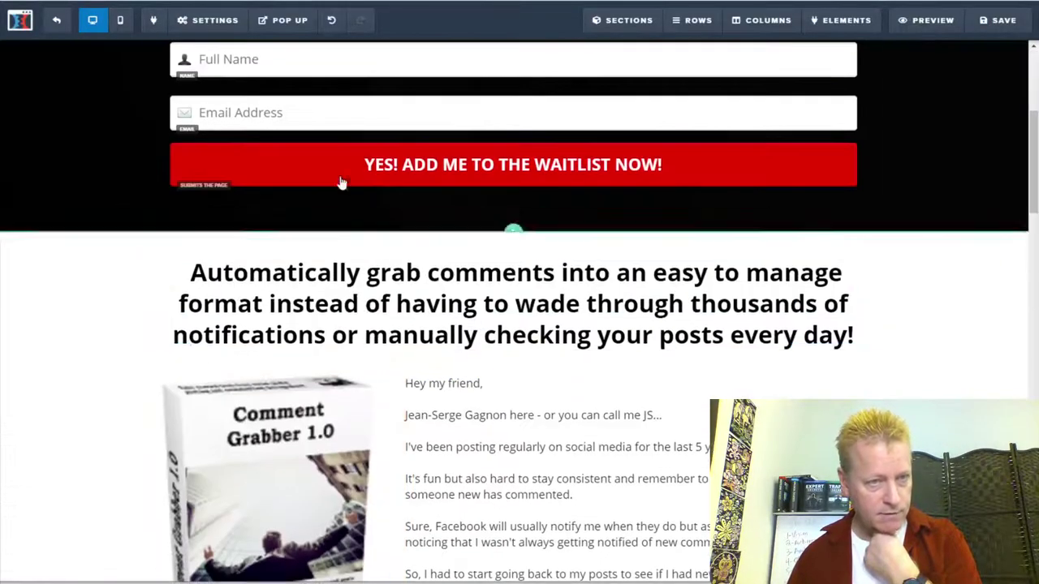
pyautogui.scroll(-15, 460, 469)
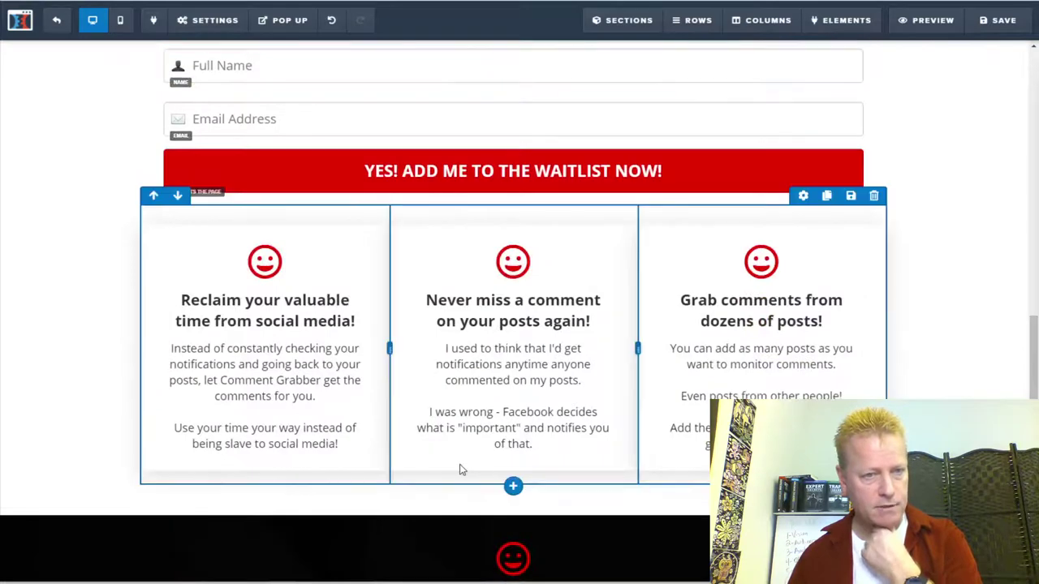
pyautogui.scroll(15, 459, 470)
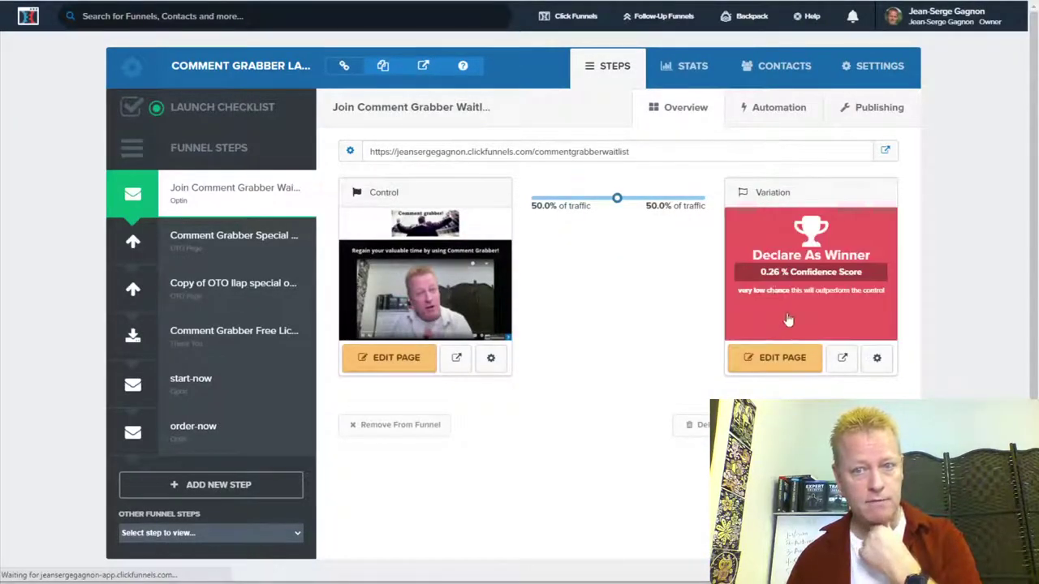
# Step: Load the waitlist step's Control page in the editor
pyautogui.moveTo(492, 336)
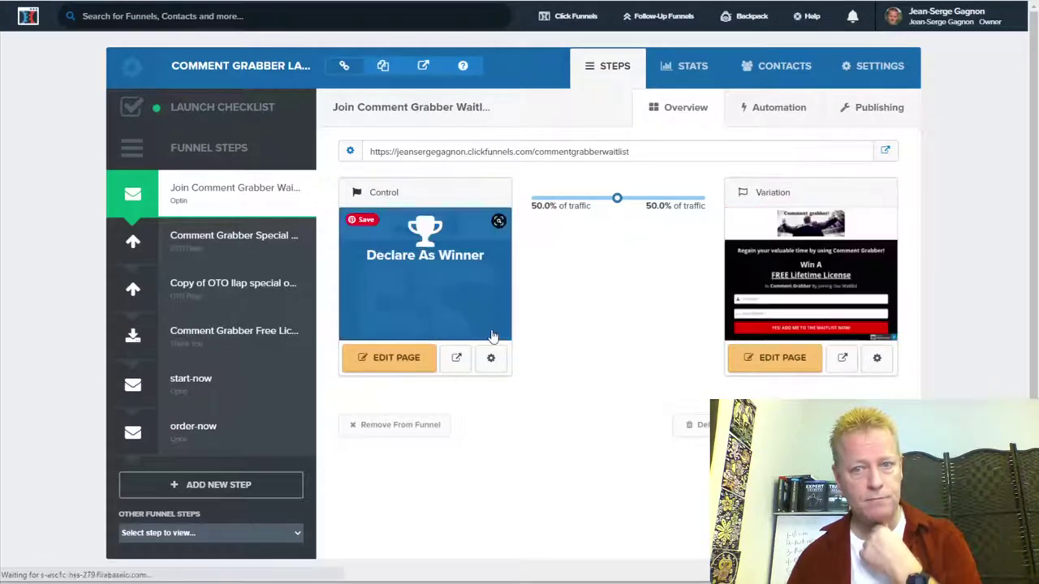
pyautogui.moveTo(801, 288)
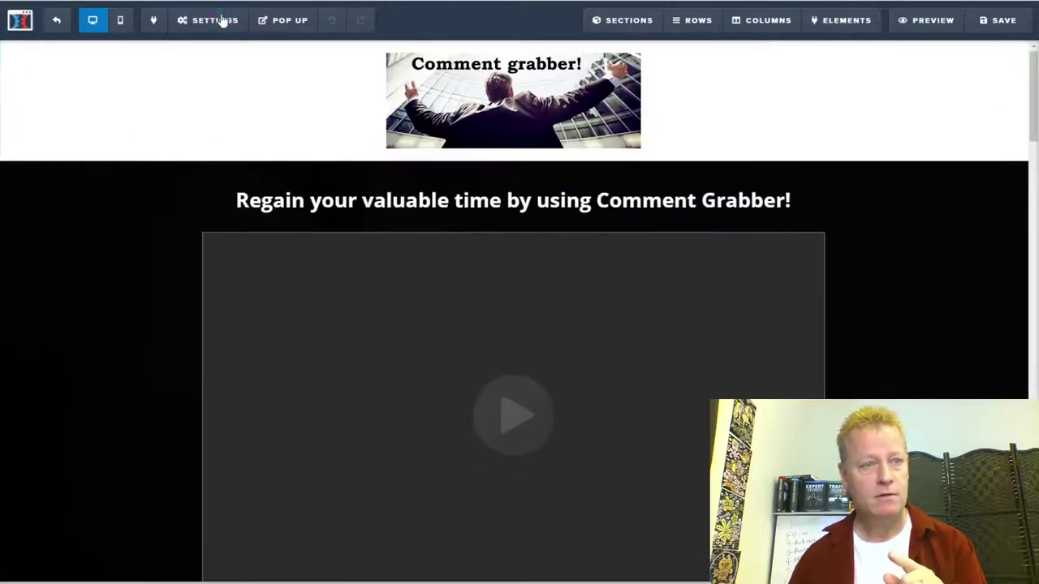
# Step: Disconnect the page's current email integration
pyautogui.click(222, 20)
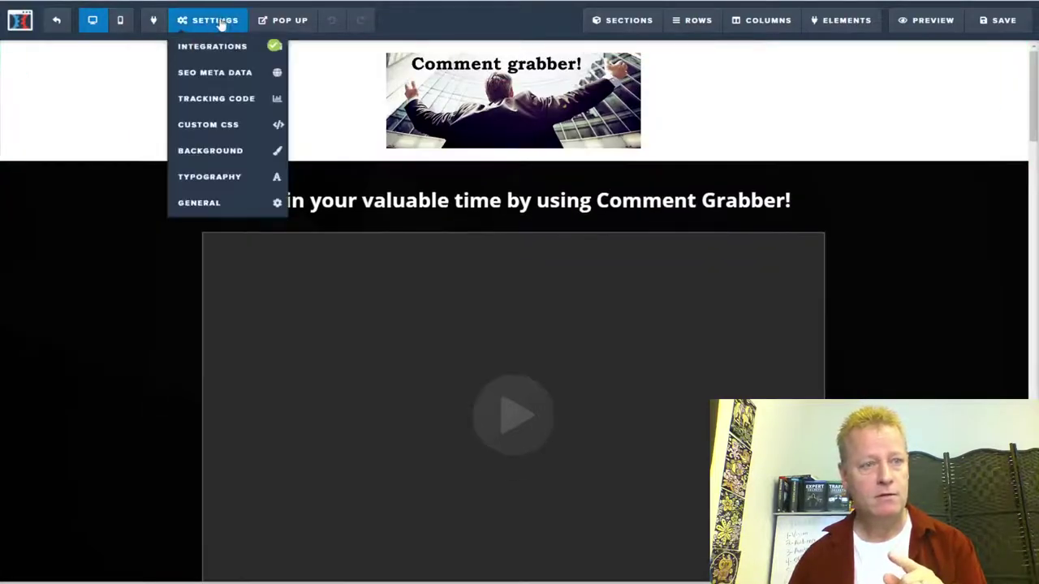
pyautogui.click(225, 44)
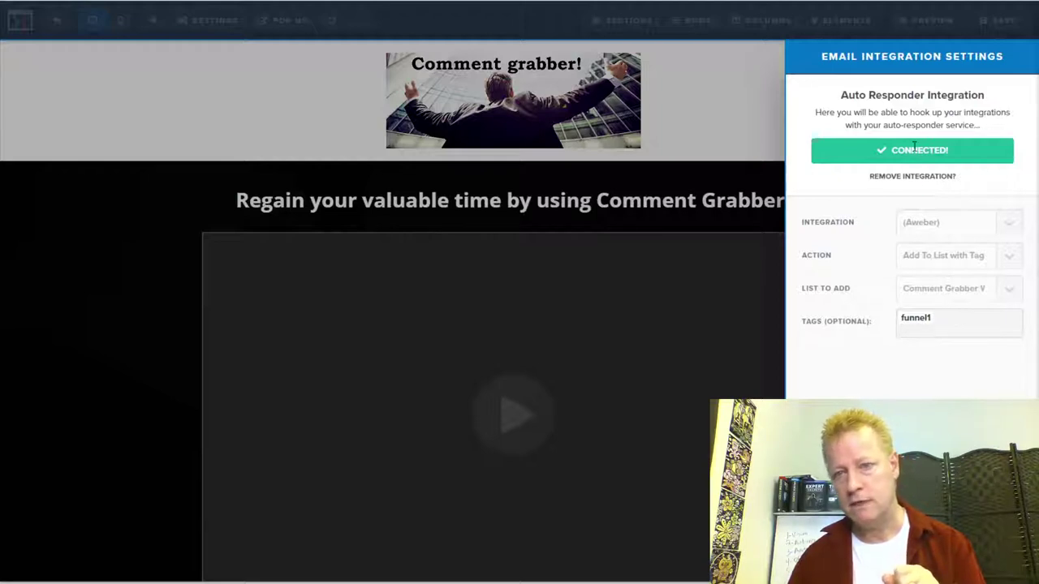
pyautogui.click(902, 177)
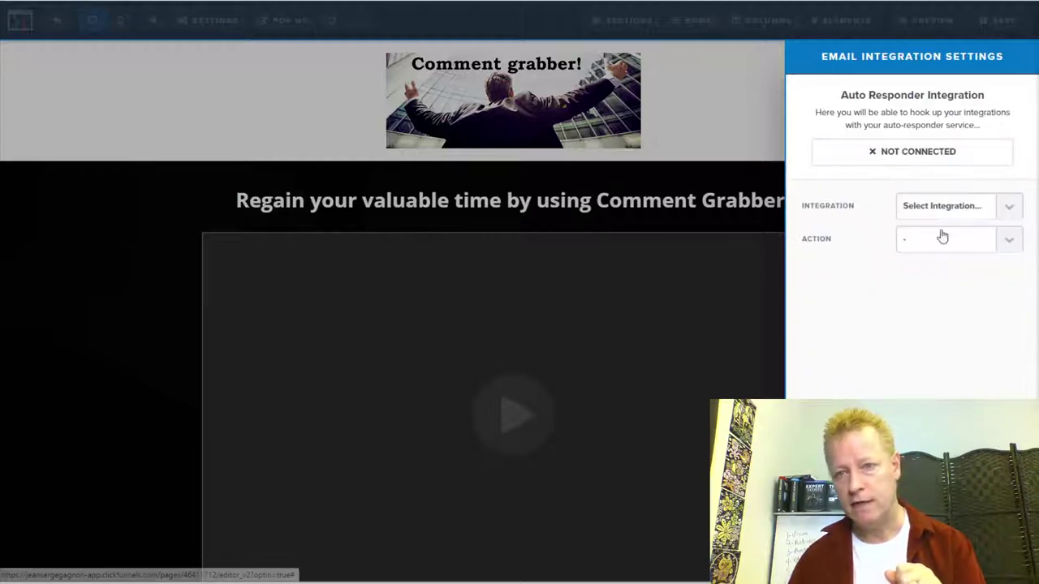
# Step: Connect AWeber with 'Add To List with Tag' to the Comment Grabber Waitlist list
pyautogui.click(1011, 207)
pyautogui.click(939, 333)
pyautogui.click(1009, 240)
pyautogui.click(948, 301)
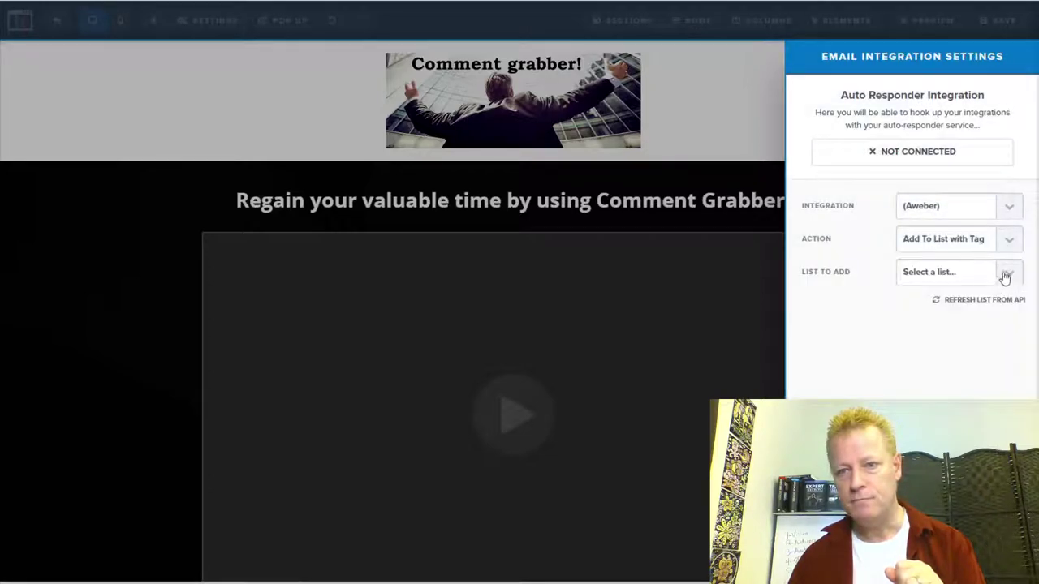
pyautogui.click(1006, 274)
pyautogui.scroll(-10, 1016, 268)
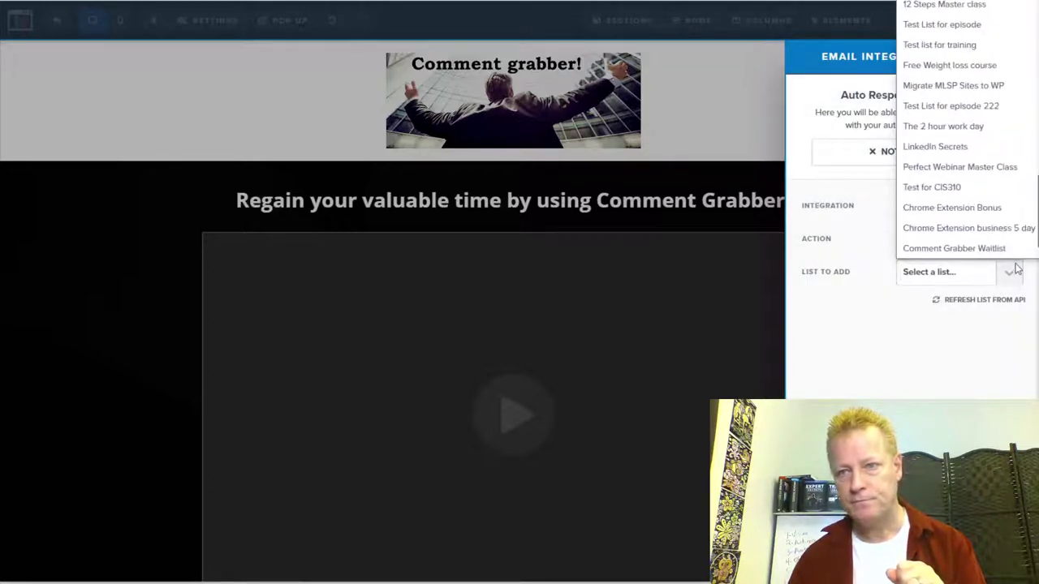
pyautogui.click(994, 248)
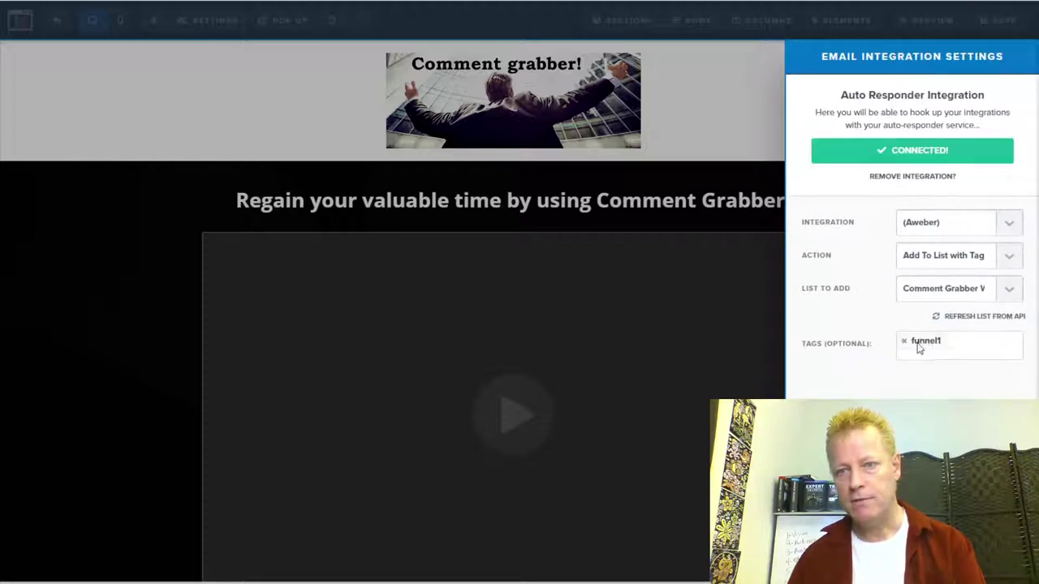
# Step: Set the subscriber tag to just funnel1 and save the page
pyautogui.click(950, 340)
pyautogui.click(953, 343)
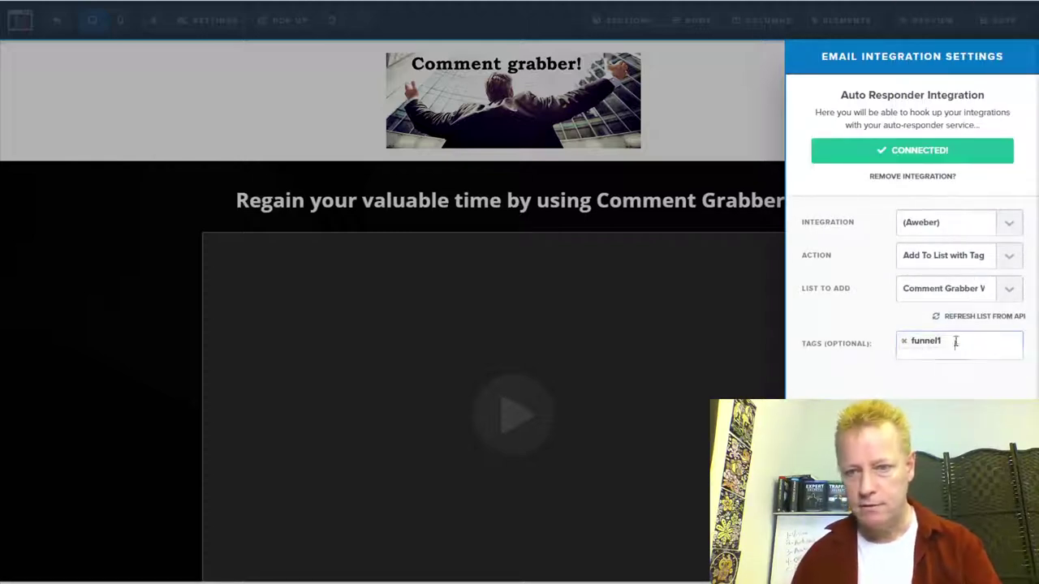
pyautogui.click(946, 353)
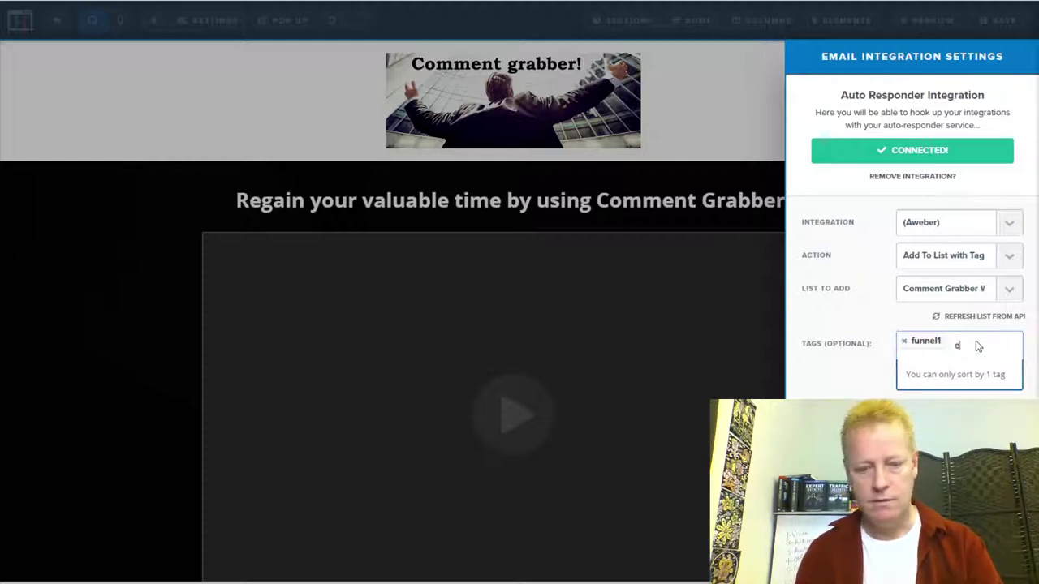
pyautogui.press('BackSpace')
pyautogui.write('testa')
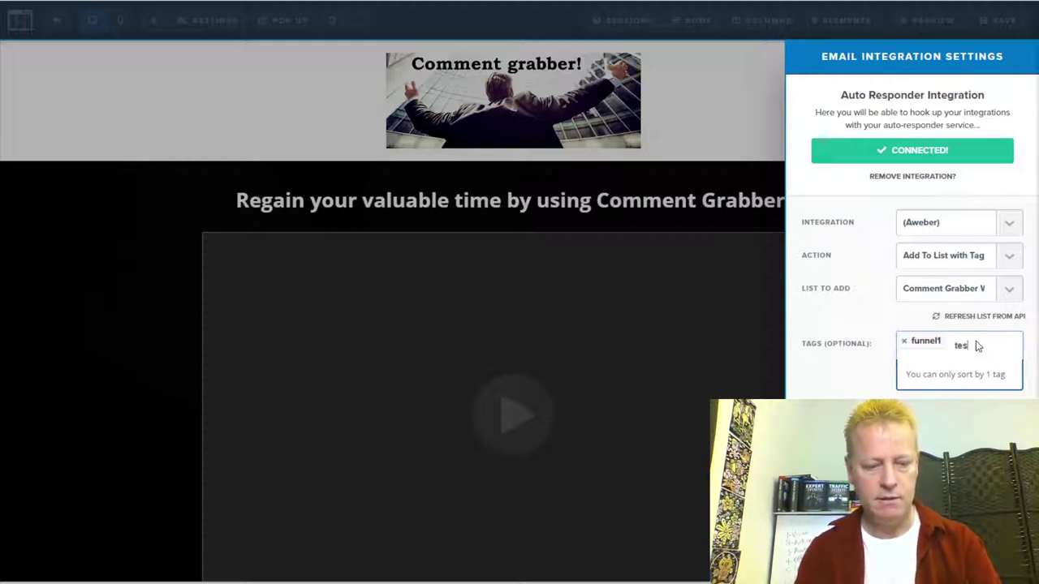
pyautogui.press('BackSpace')
pyautogui.press('BackSpace')
pyautogui.press('BackSpace')
pyautogui.press('BackSpace')
pyautogui.press('BackSpace')
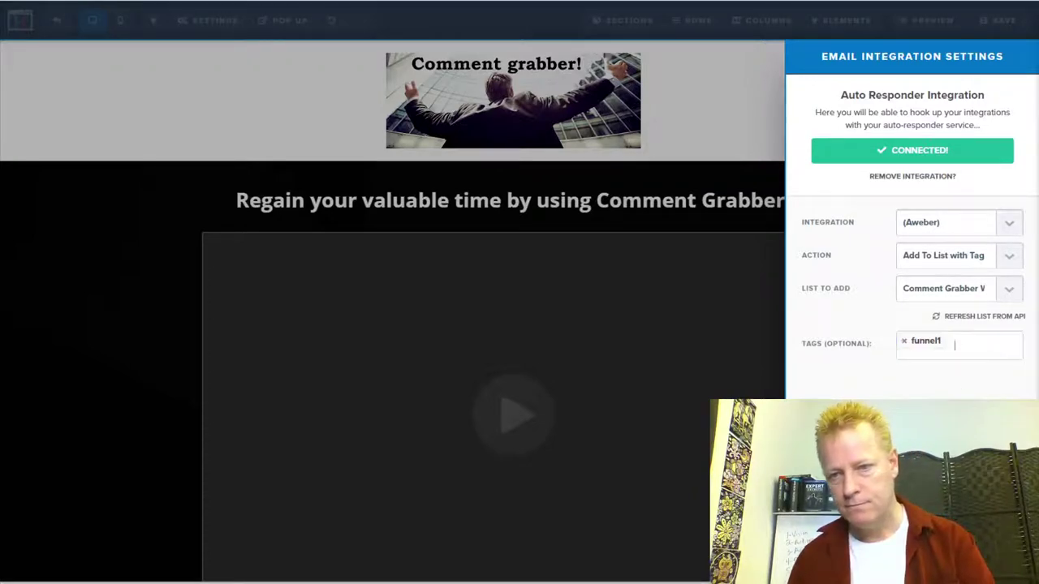
pyautogui.click(959, 347)
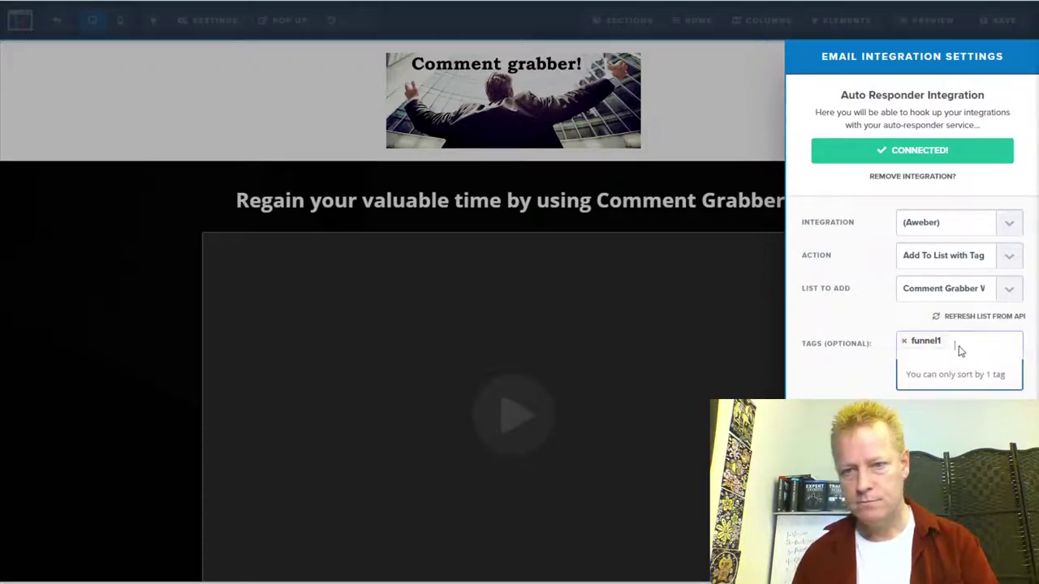
pyautogui.click(905, 349)
pyautogui.click(917, 348)
pyautogui.write('funnel1')
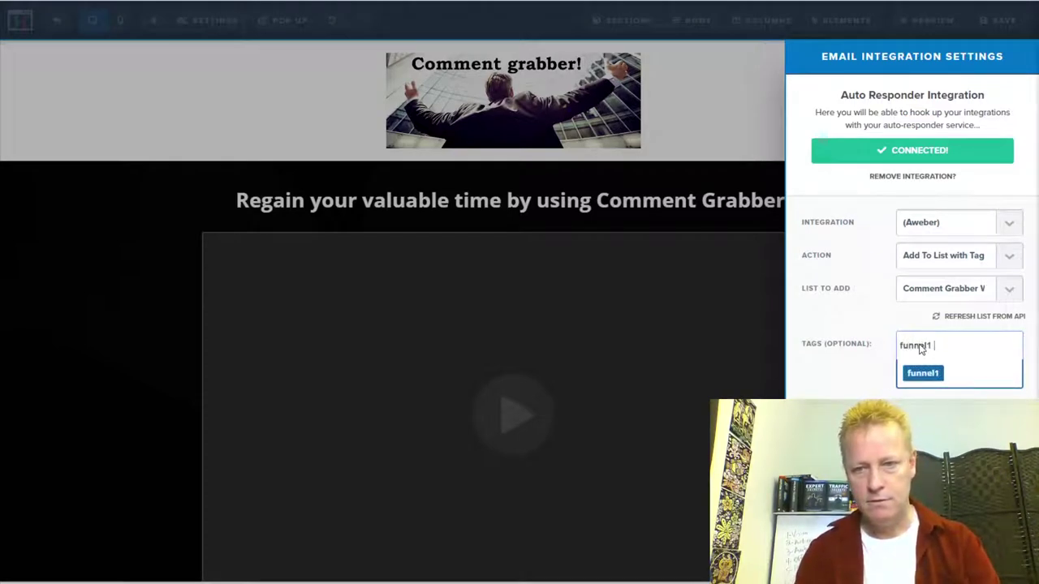
pyautogui.write(' test1')
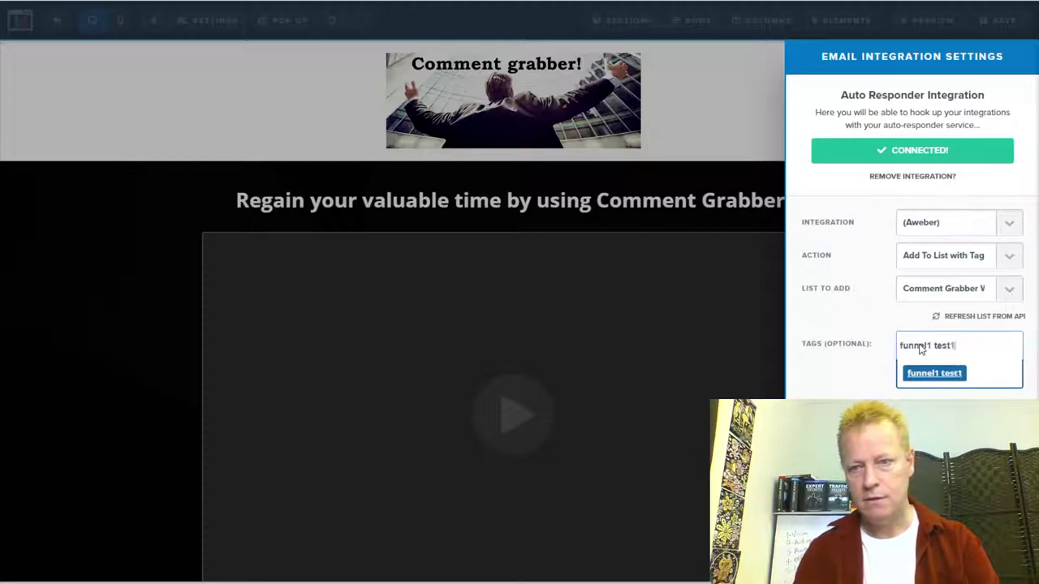
pyautogui.press('BackSpace')
pyautogui.press('BackSpace')
pyautogui.press('BackSpace')
pyautogui.press('BackSpace')
pyautogui.press('Return')
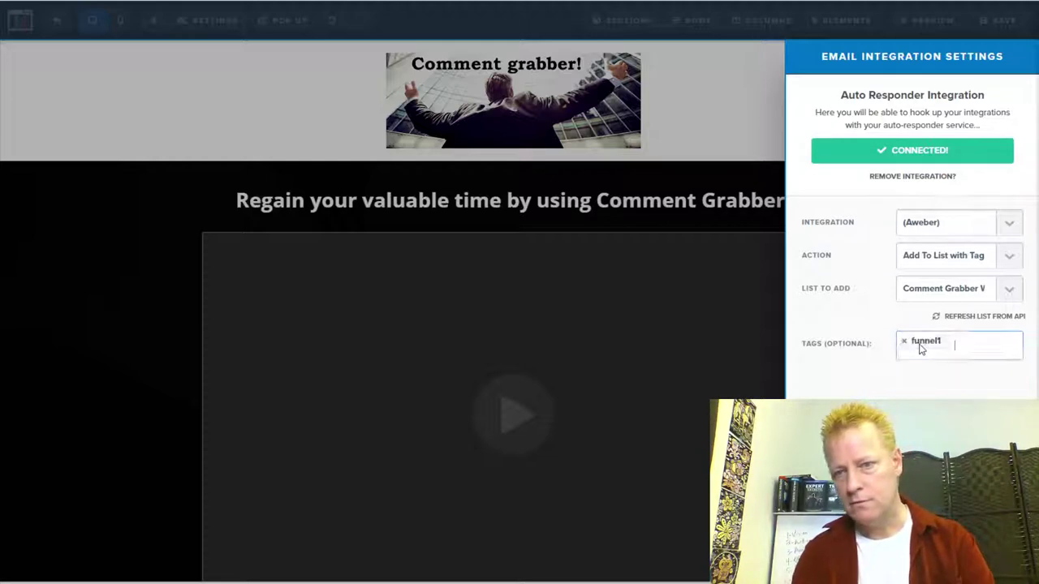
pyautogui.write('test1')
pyautogui.press('BackSpace')
pyautogui.write('a')
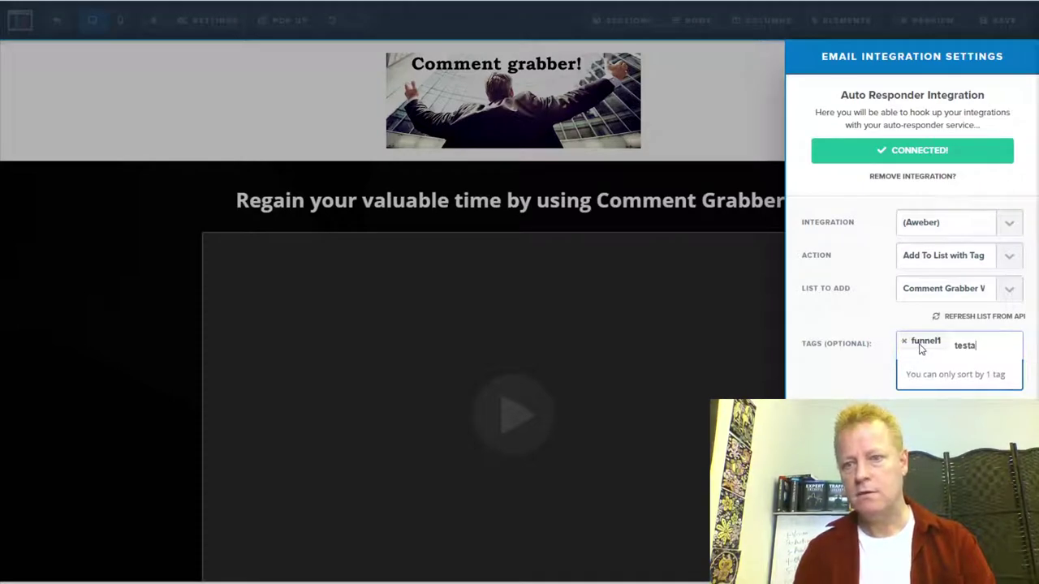
pyautogui.press('BackSpace')
pyautogui.press('BackSpace')
pyautogui.press('BackSpace')
pyautogui.press('BackSpace')
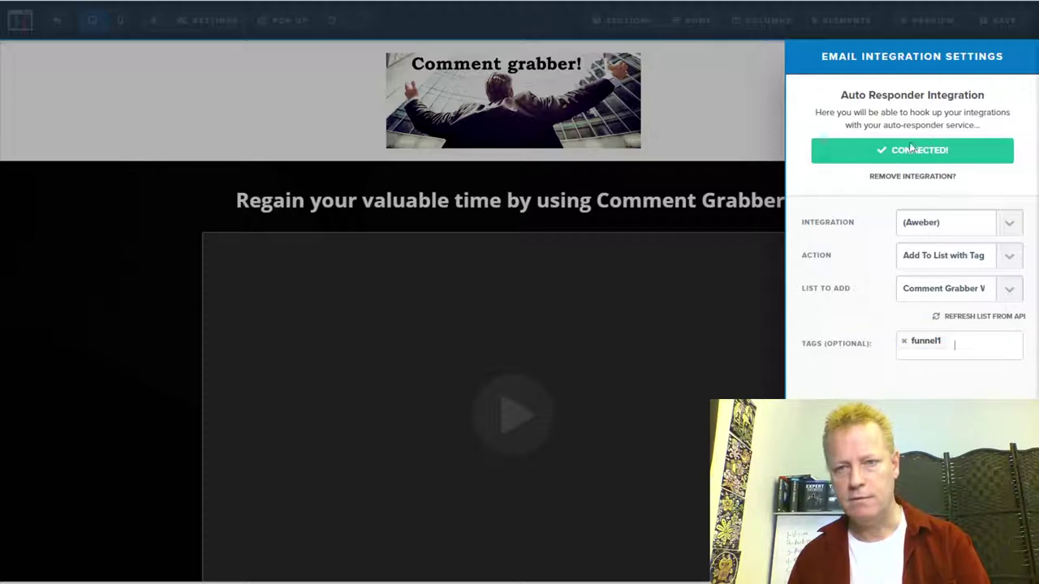
pyautogui.click(765, 221)
pyautogui.click(999, 22)
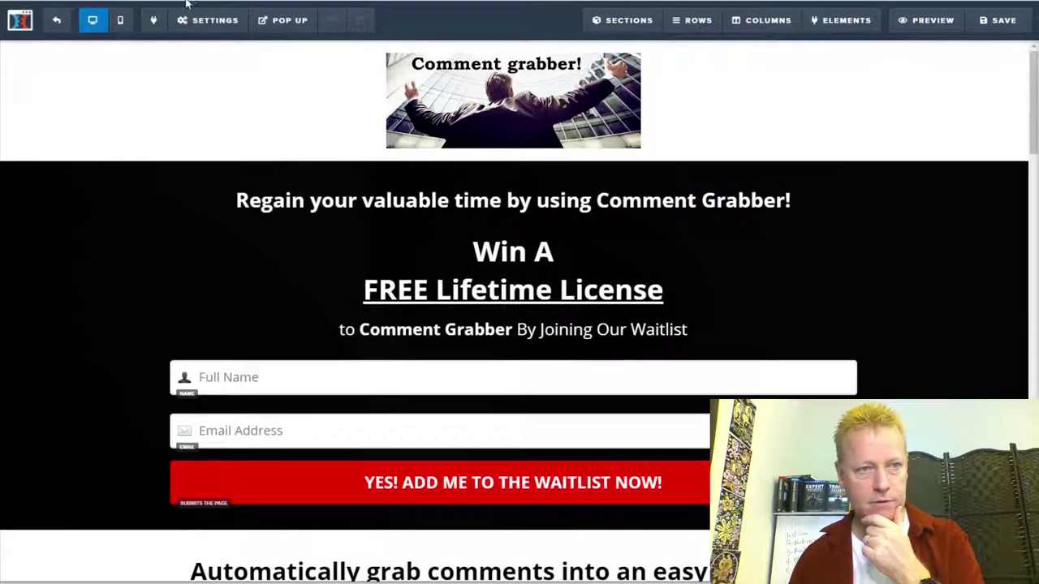
# Step: Replace the page's email integration with AWeber, adding subscribers to the Comment Grabber Waitlist list
pyautogui.click(207, 19)
pyautogui.click(200, 44)
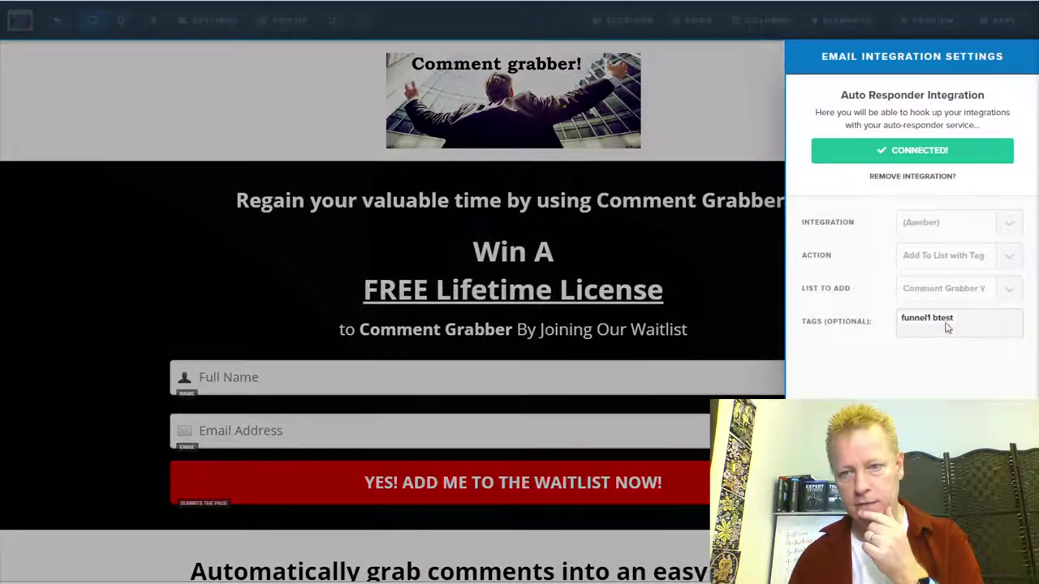
pyautogui.click(916, 176)
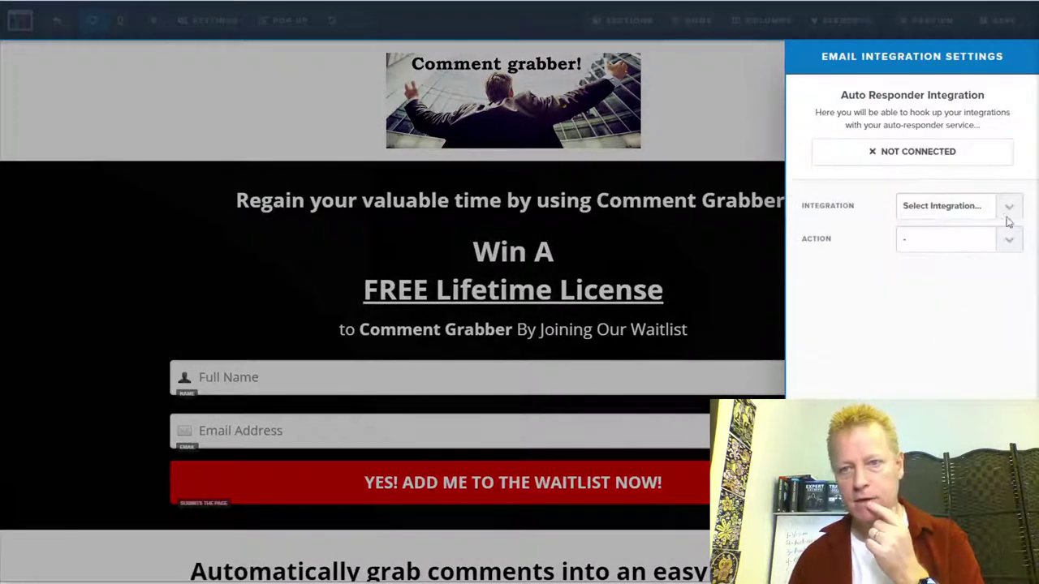
pyautogui.click(1007, 209)
pyautogui.click(923, 332)
pyautogui.click(1007, 239)
pyautogui.click(945, 305)
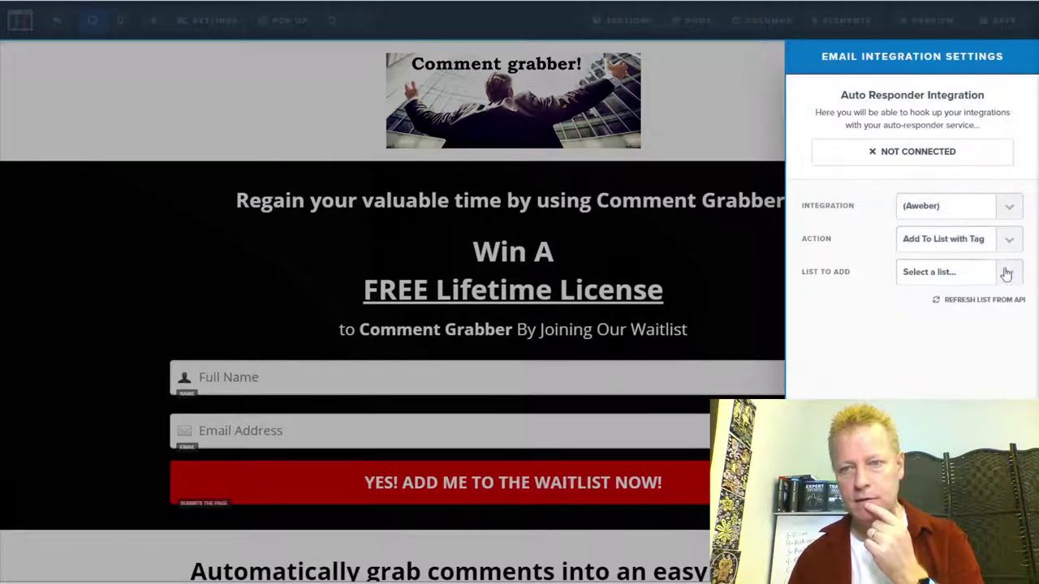
pyautogui.click(1004, 275)
pyautogui.scroll(-6, 958, 244)
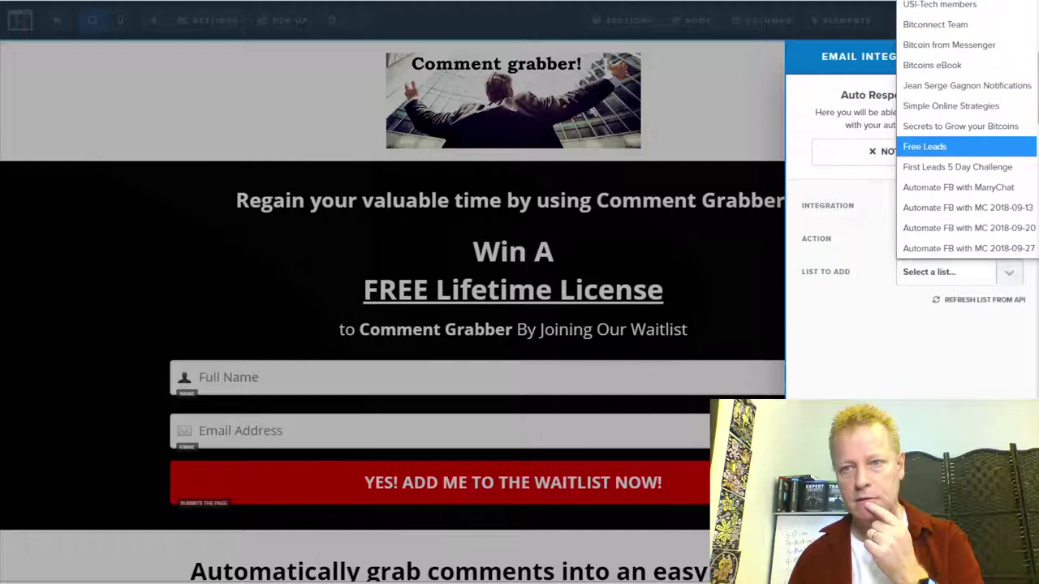
pyautogui.scroll(-5, 957, 202)
pyautogui.click(945, 245)
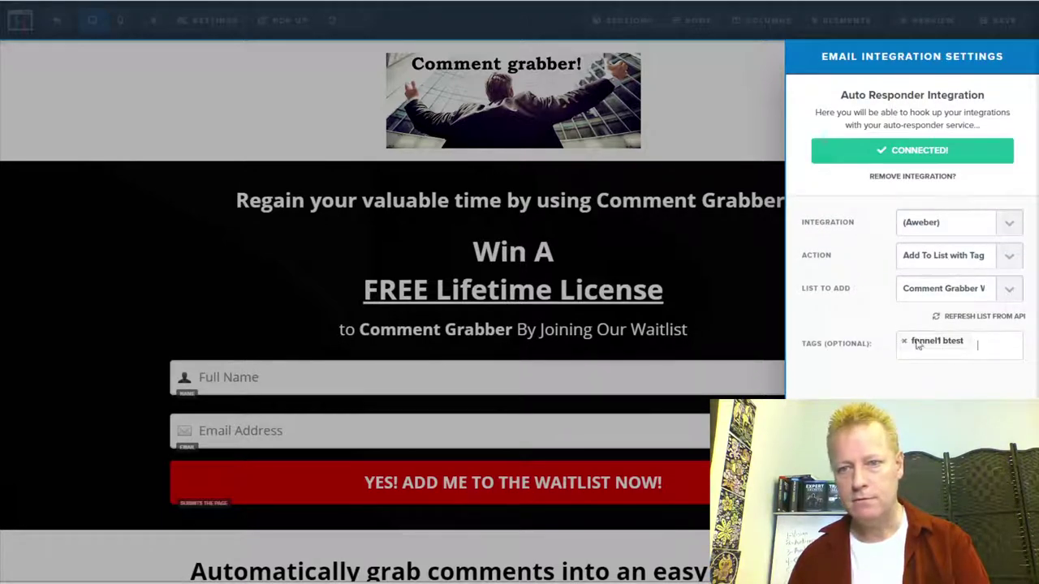
# Step: Add the tag funnel1 to the AWeber integration, then save the page and exit the editor
pyautogui.click(906, 344)
pyautogui.write('fune')
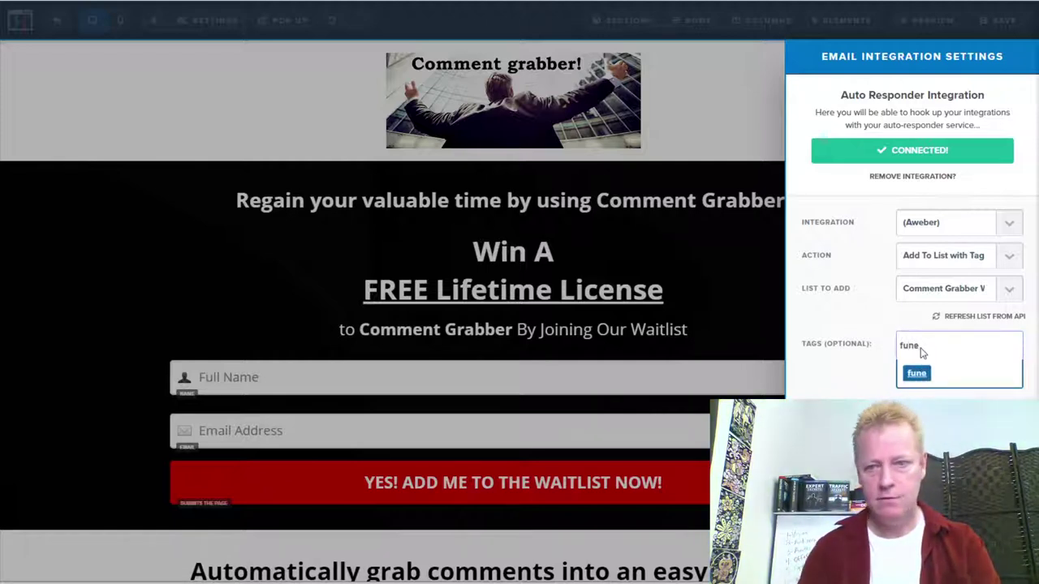
pyautogui.press('BackSpace')
pyautogui.write('nel1')
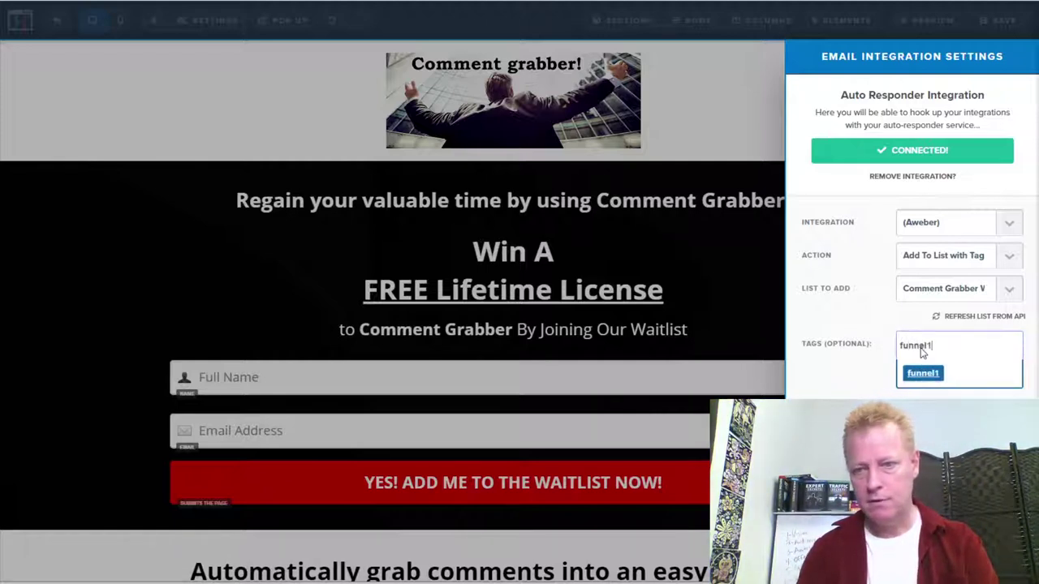
pyautogui.press('Escape')
pyautogui.click(939, 347)
pyautogui.write('funnel1')
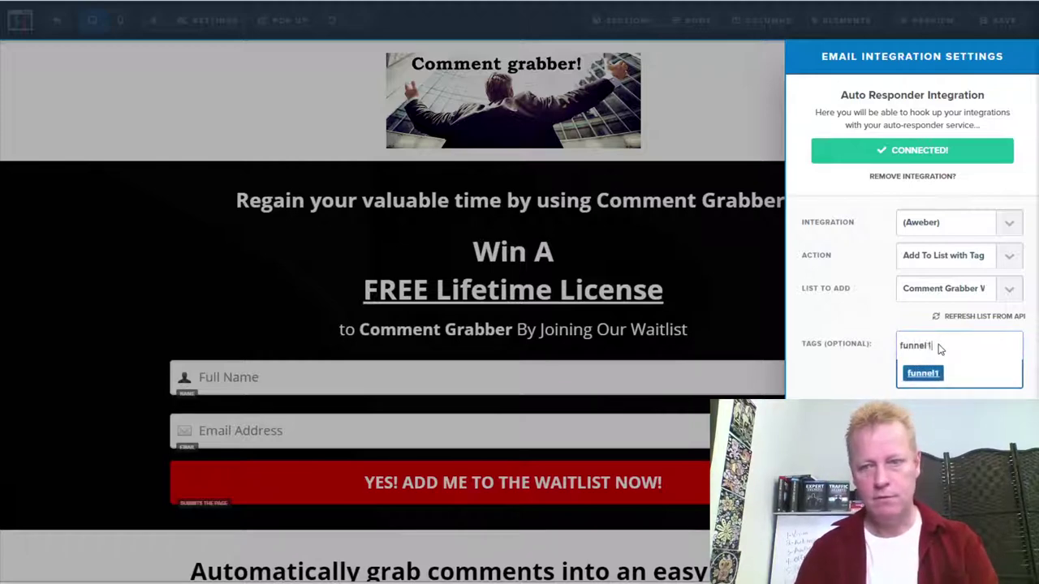
pyautogui.press('Return')
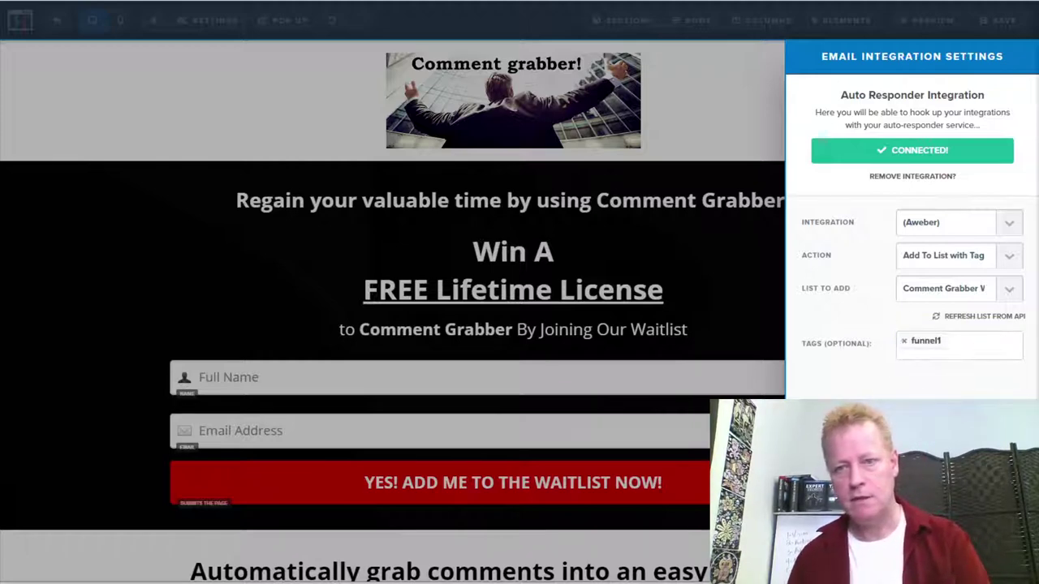
pyautogui.click(750, 315)
pyautogui.click(988, 28)
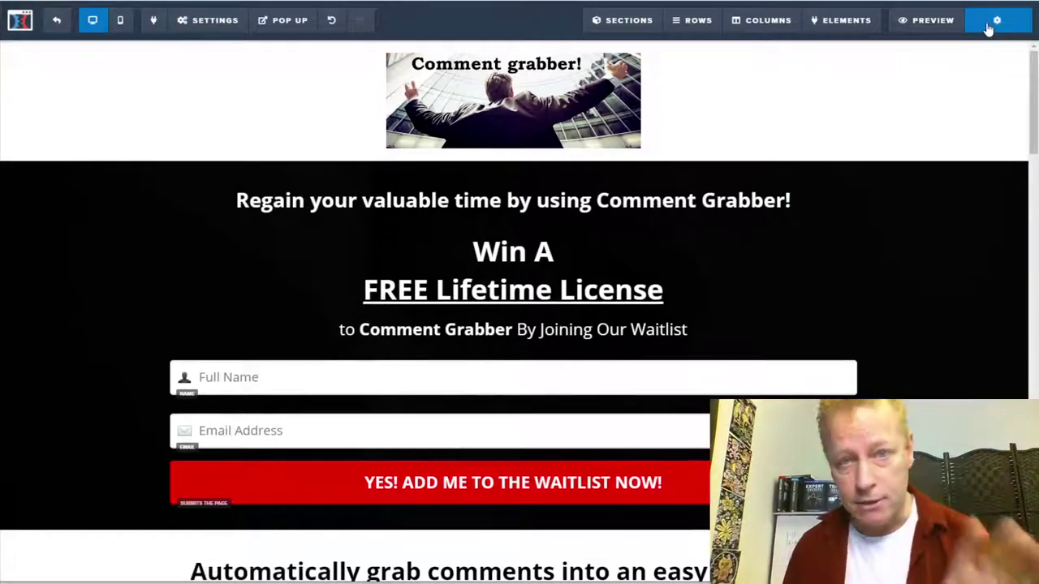
pyautogui.click(56, 27)
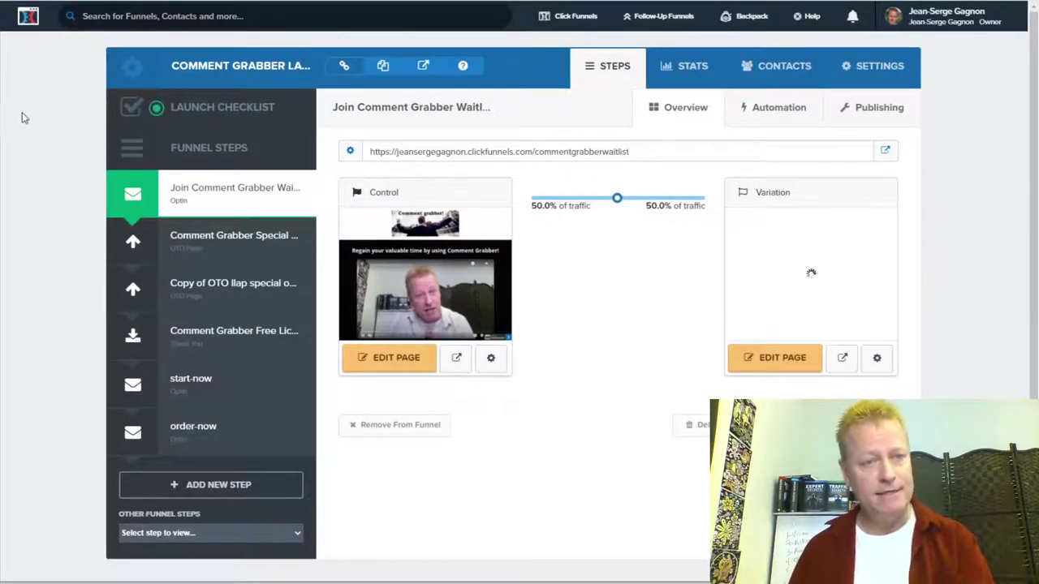
# Step: Open the Comment Grabber Special OTO step's Control page in the editor
pyautogui.click(215, 252)
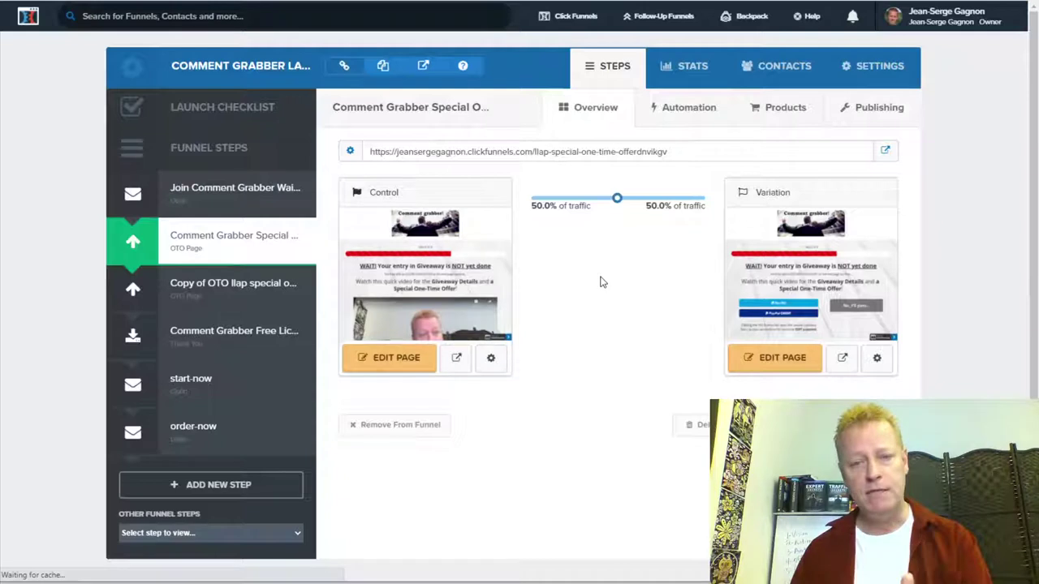
pyautogui.moveTo(801, 284)
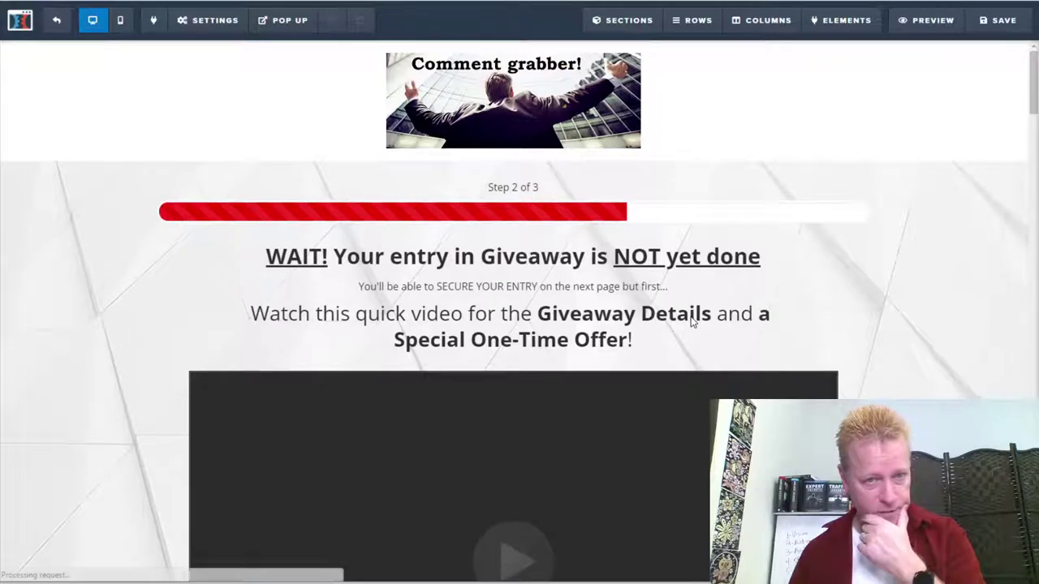
# Step: Set the YES pre-order button's action to 1-Click Upsell, save, and leave the editor
pyautogui.scroll(-6, 732, 346)
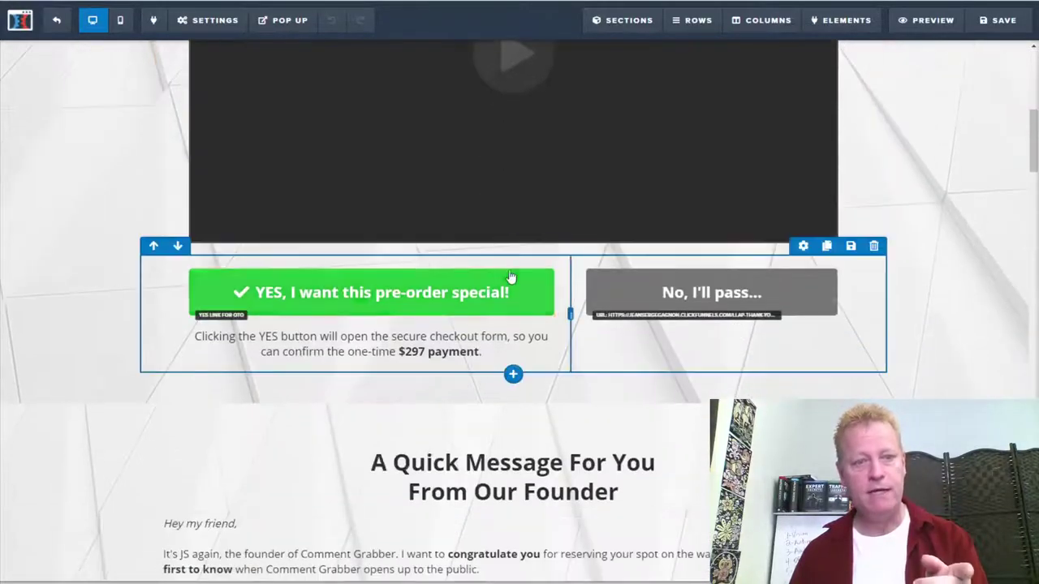
pyautogui.click(460, 297)
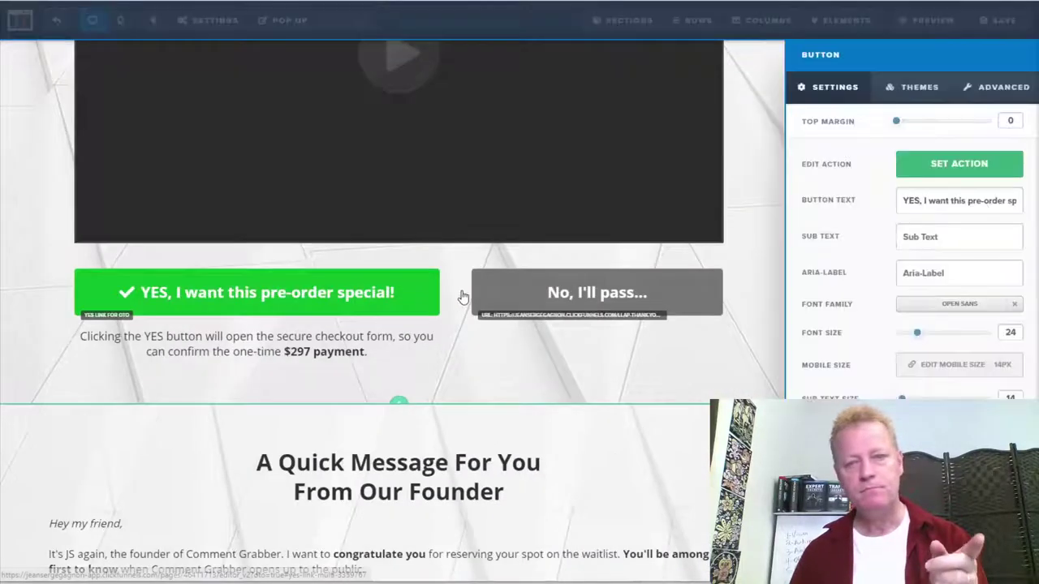
pyautogui.click(955, 165)
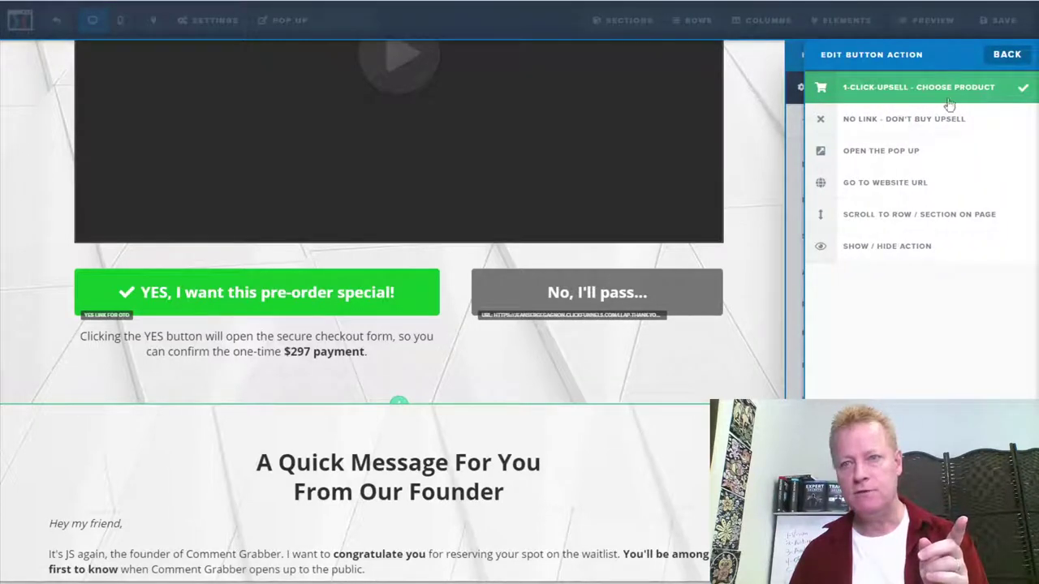
pyautogui.click(770, 196)
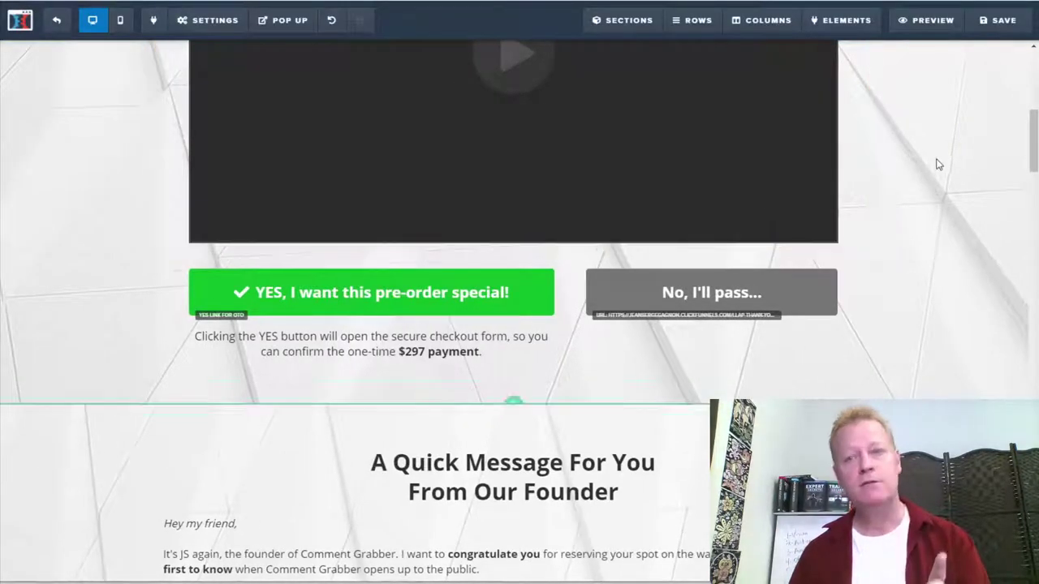
pyautogui.click(999, 19)
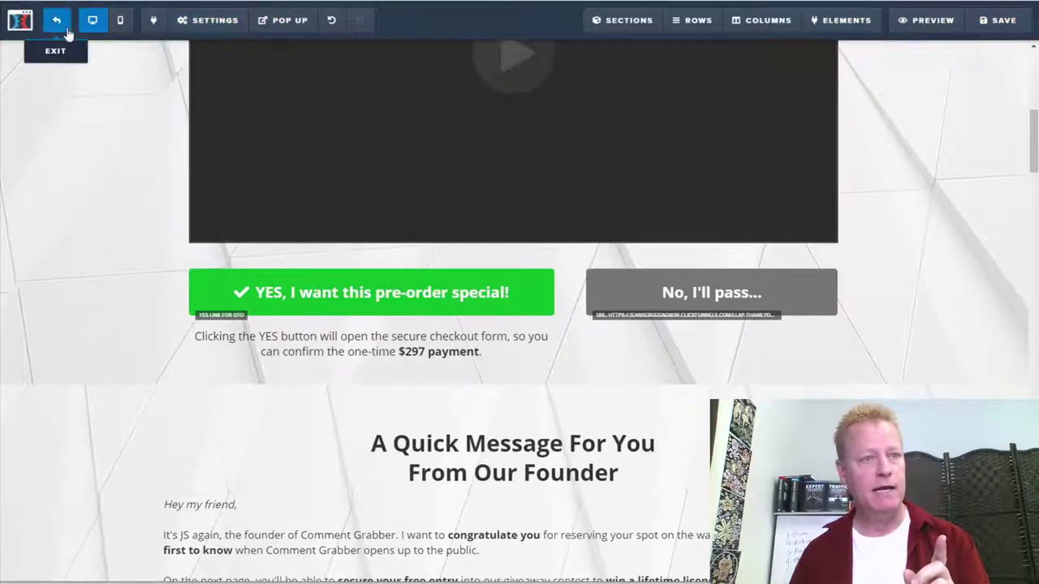
pyautogui.click(584, 47)
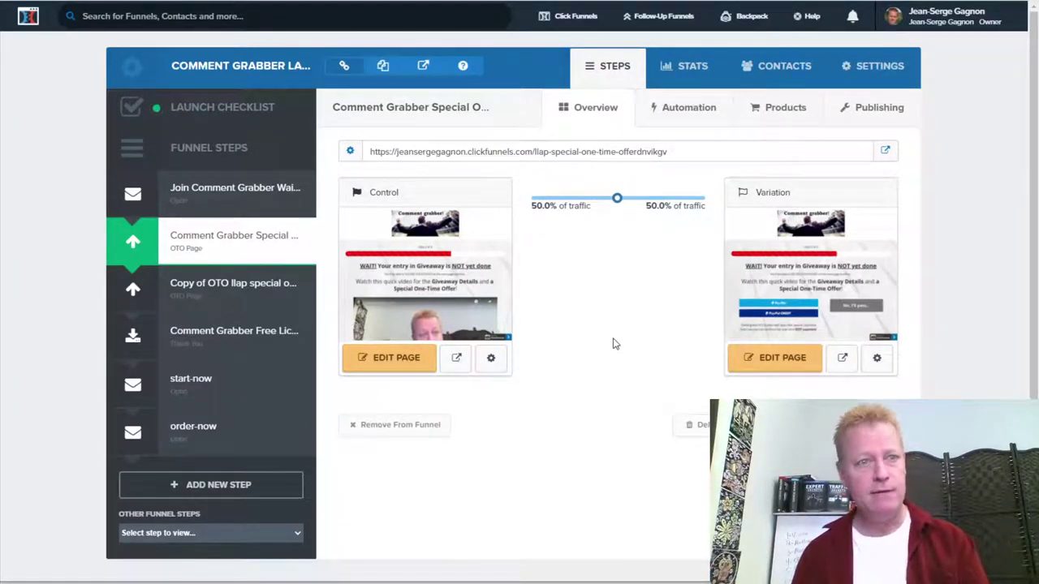
# Step: Open Account Settings from the user-name menu to view Manage Account Details
pyautogui.click(952, 12)
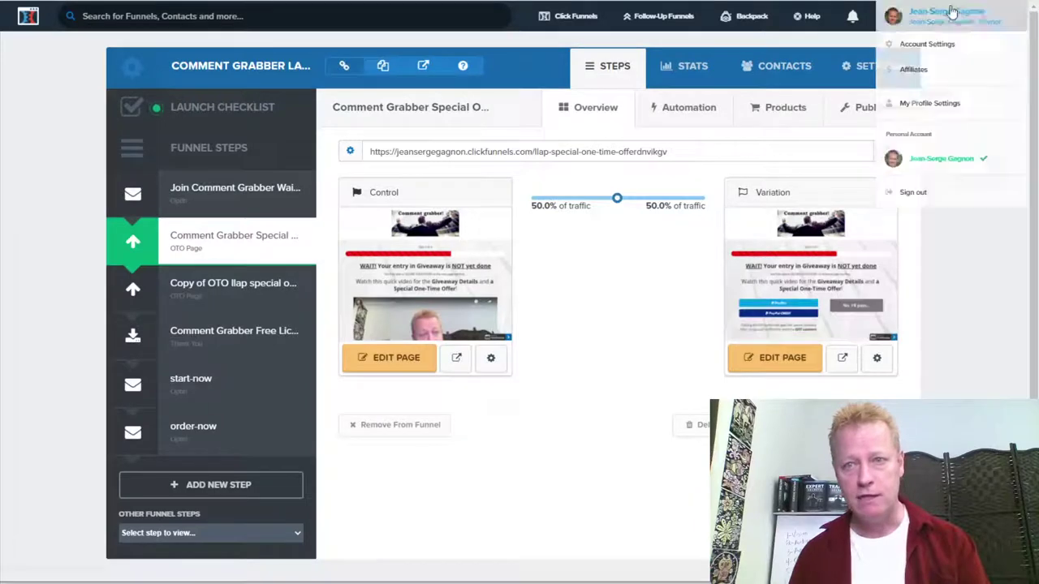
pyautogui.click(923, 46)
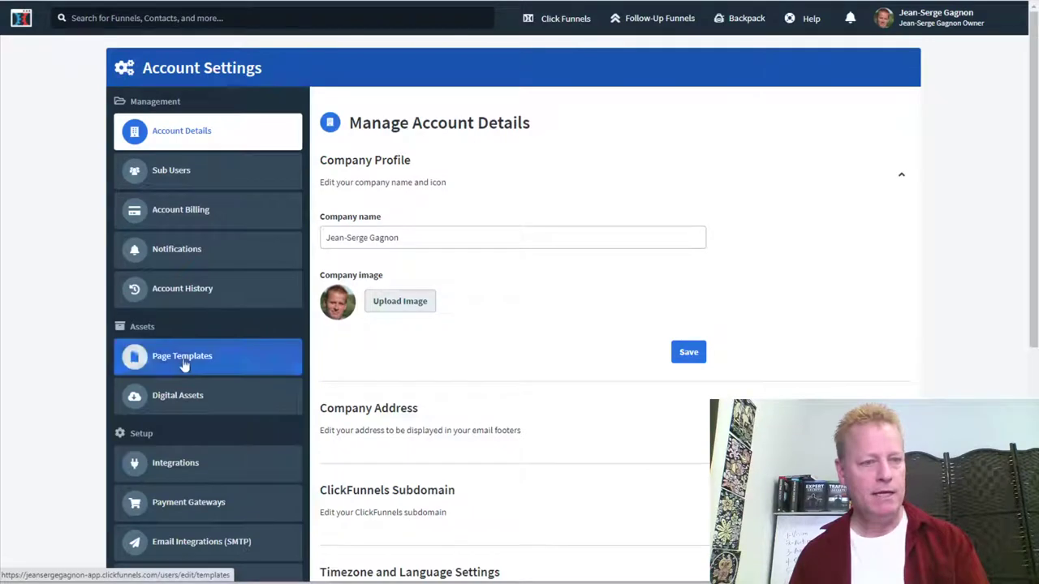
pyautogui.scroll(-2, 185, 463)
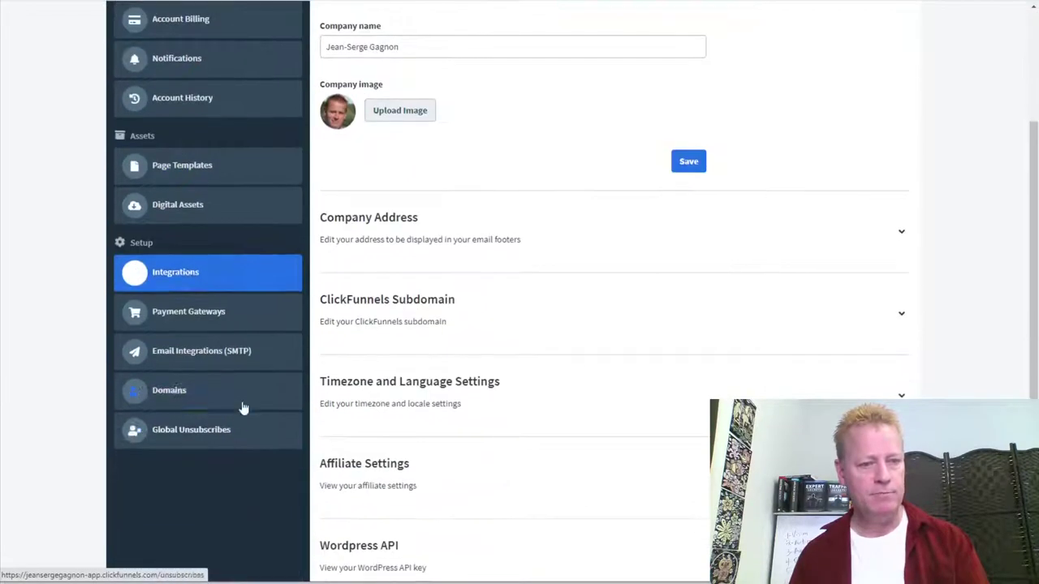
# Step: Start adding a ClickBank payment gateway under Payment Gateways, then open a new browser tab
pyautogui.click(195, 314)
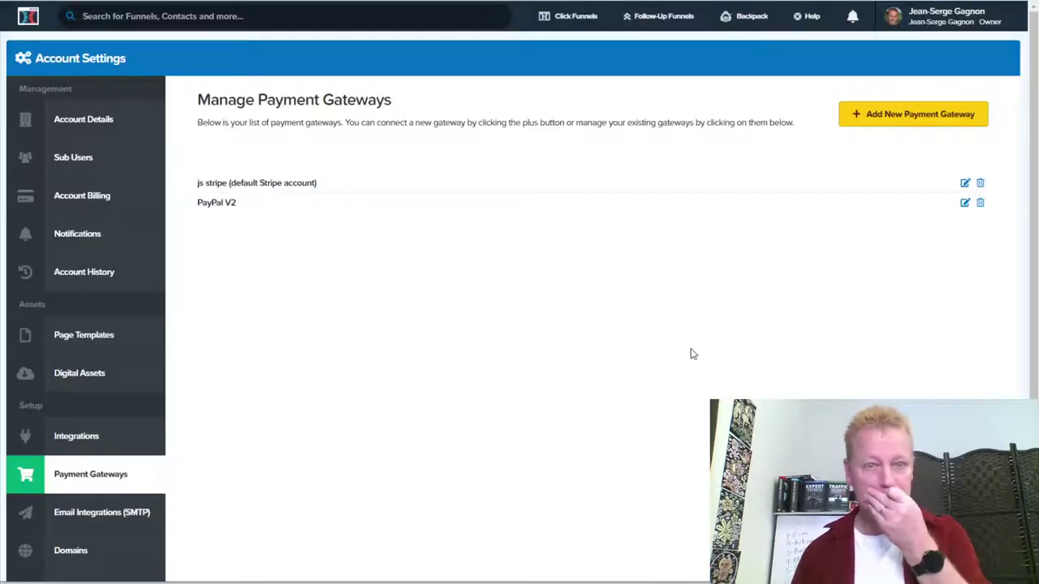
pyautogui.click(910, 116)
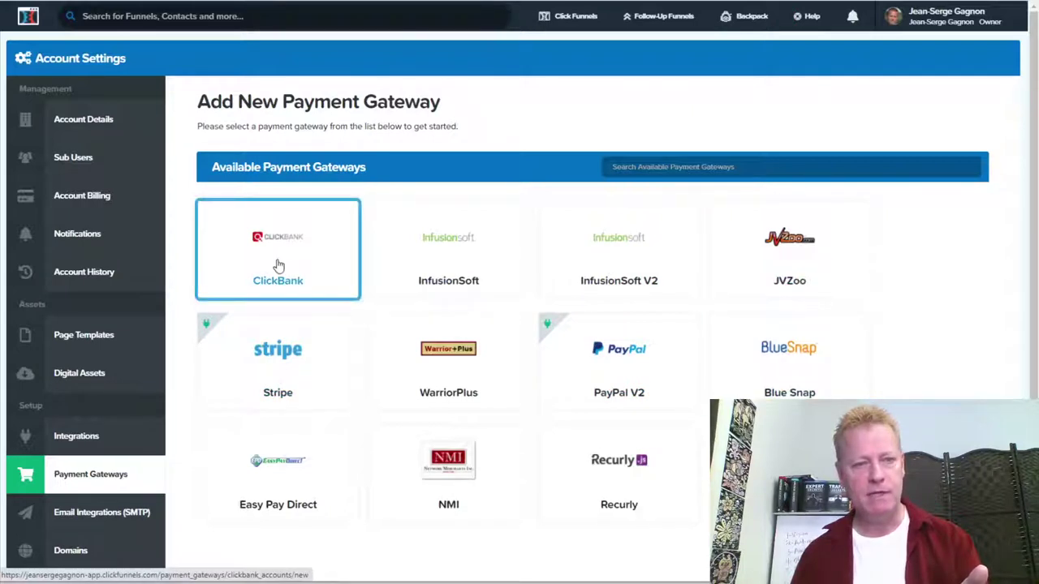
pyautogui.click(282, 260)
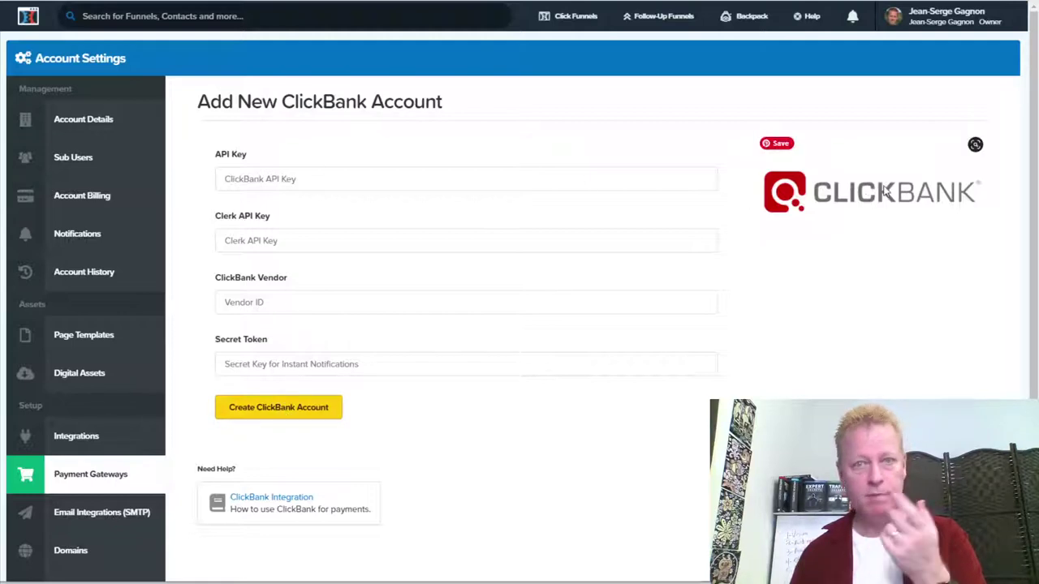
pyautogui.hotkey('ctrl', 't')
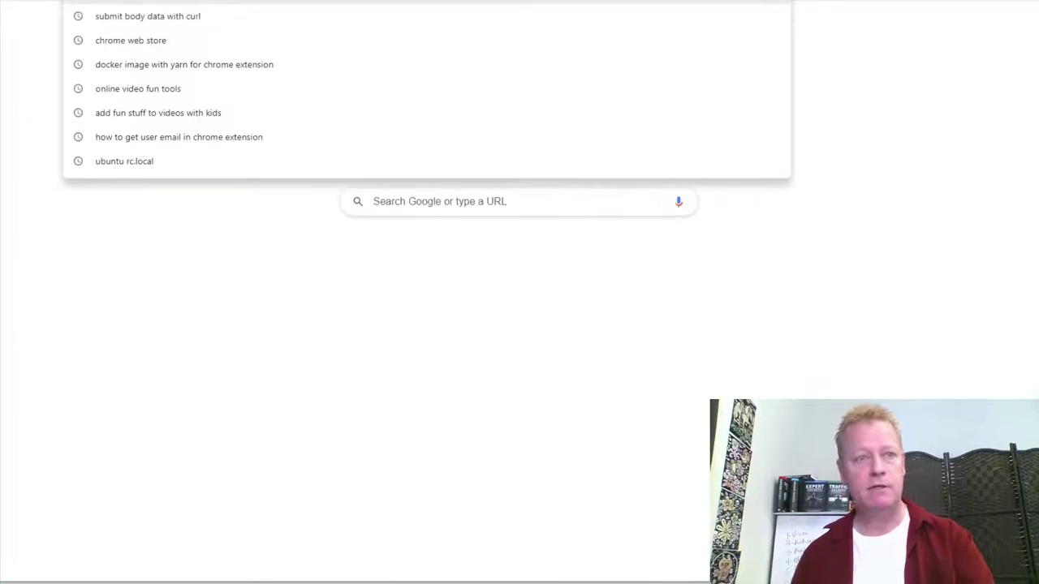
# Step: Go to the ClickBank website and sign in using the saved autofill login details
pyautogui.write('clickba')
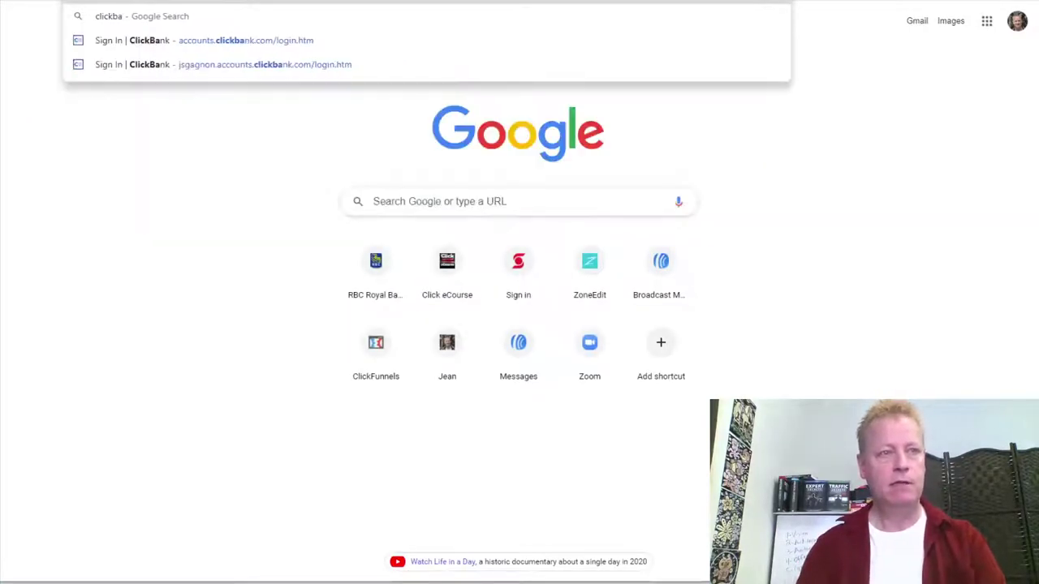
pyautogui.press('Return')
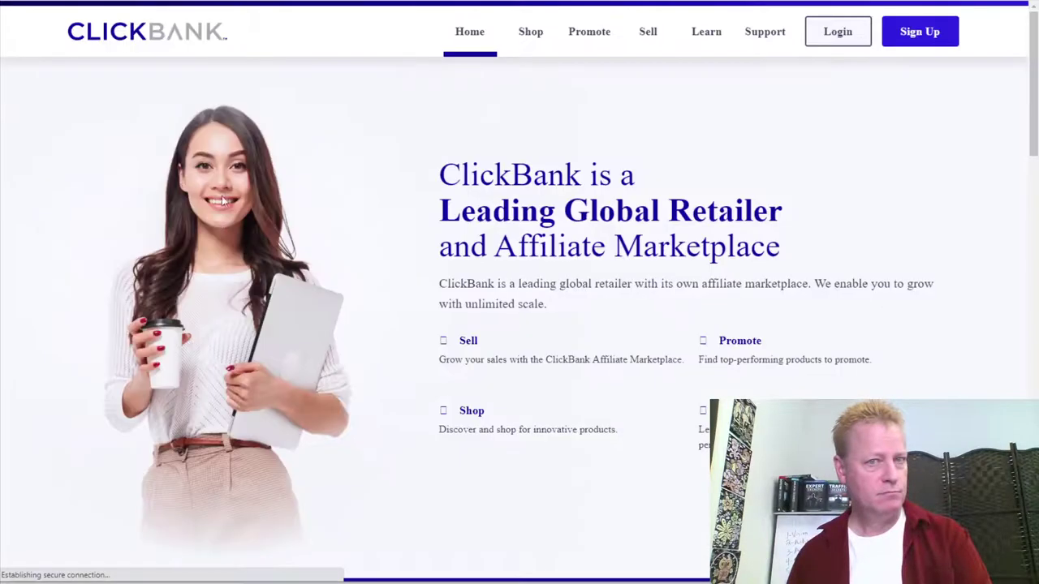
pyautogui.click(839, 35)
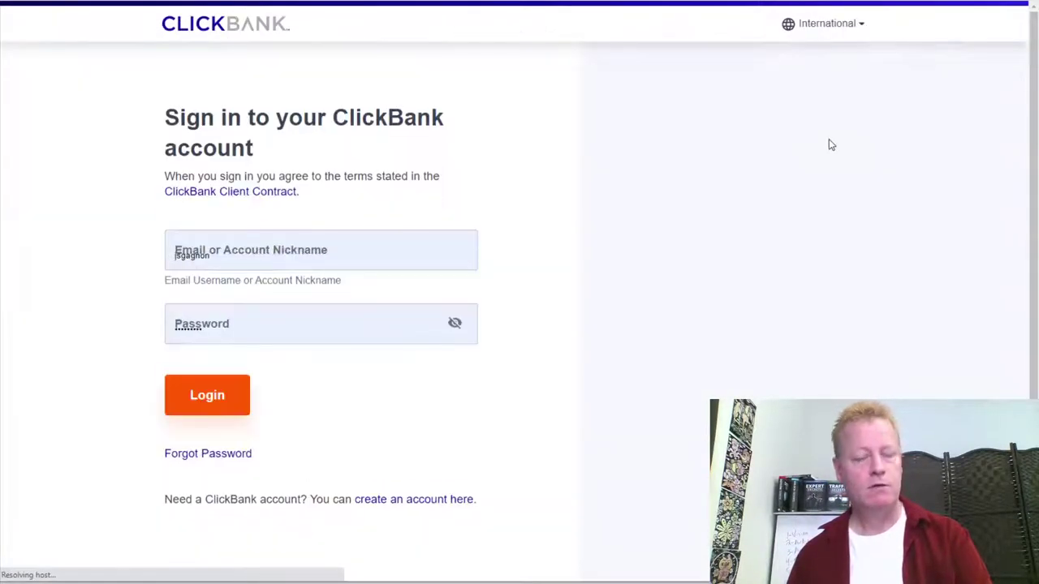
pyautogui.click(311, 249)
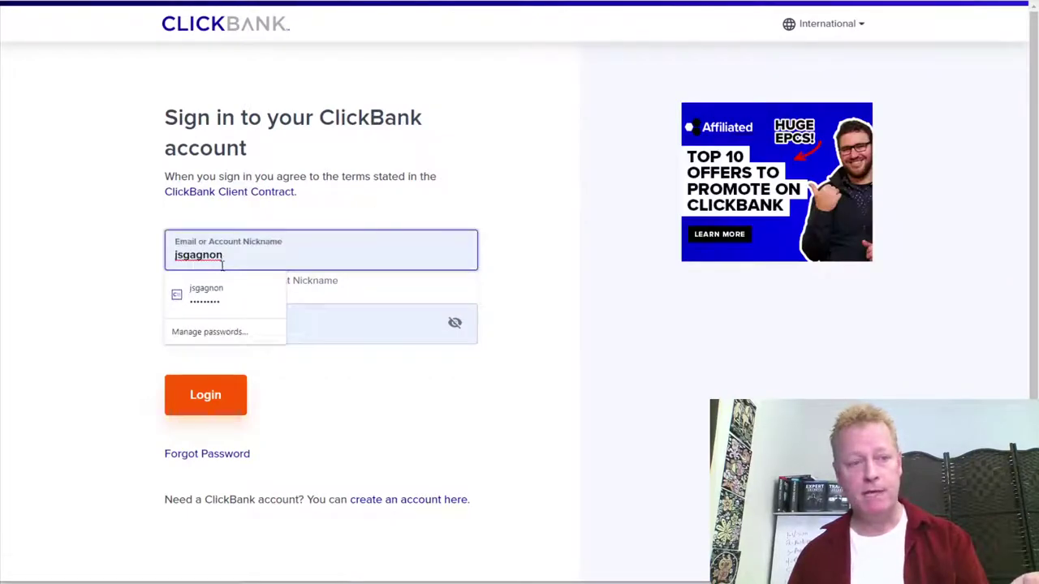
pyautogui.click(212, 290)
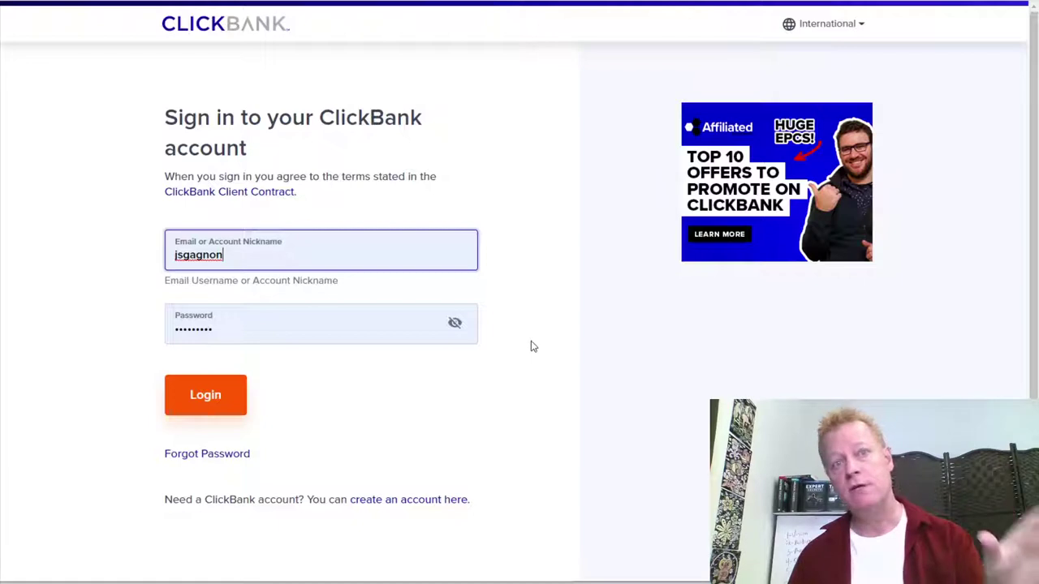
pyautogui.click(205, 399)
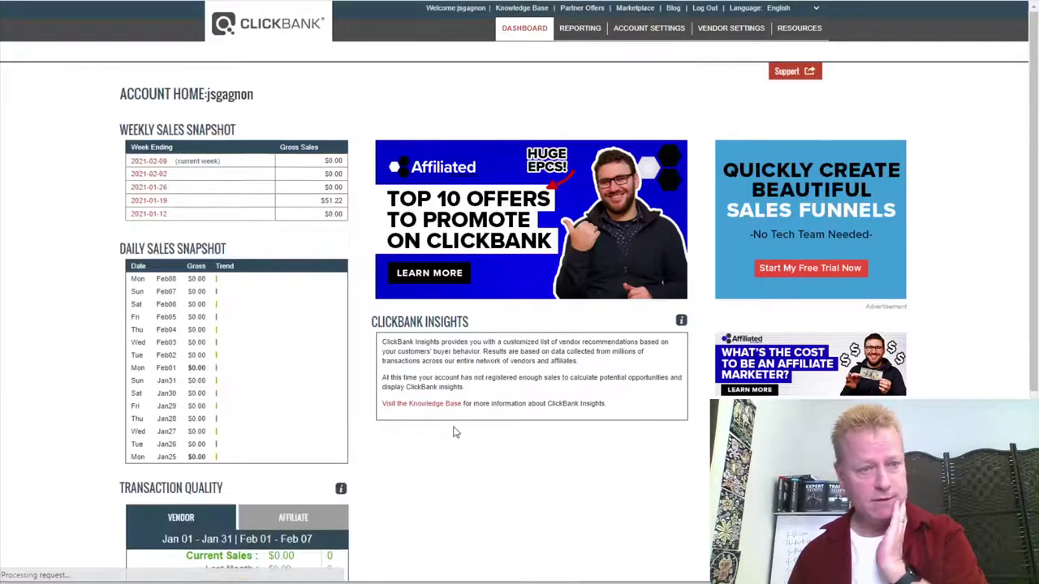
# Step: Review the weekly sales and affiliate transaction figures, then view ClickBank's Account and Vendor Settings
pyautogui.moveTo(323, 201); pyautogui.dragTo(357, 265)
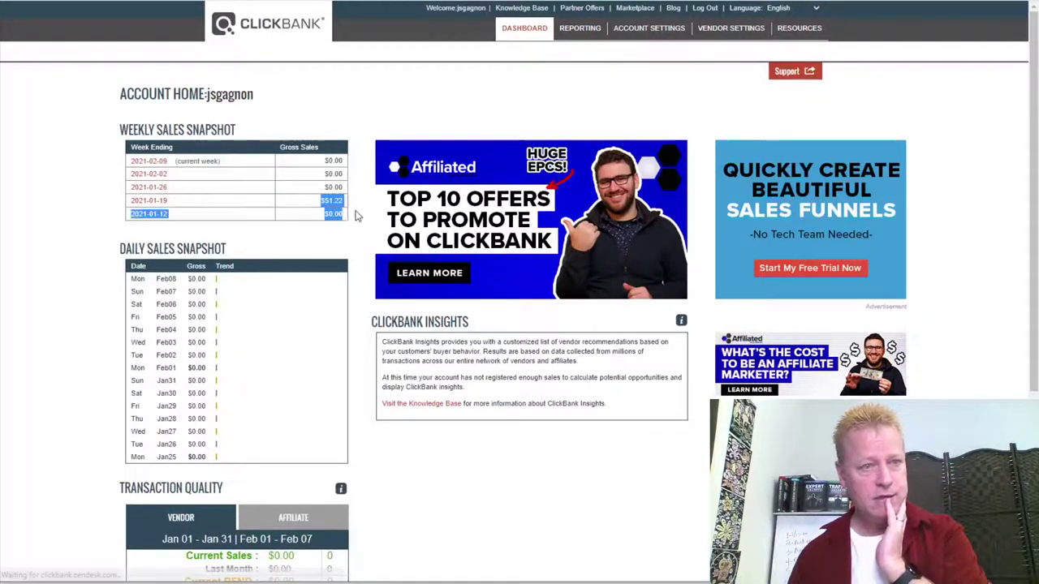
pyautogui.click(329, 227)
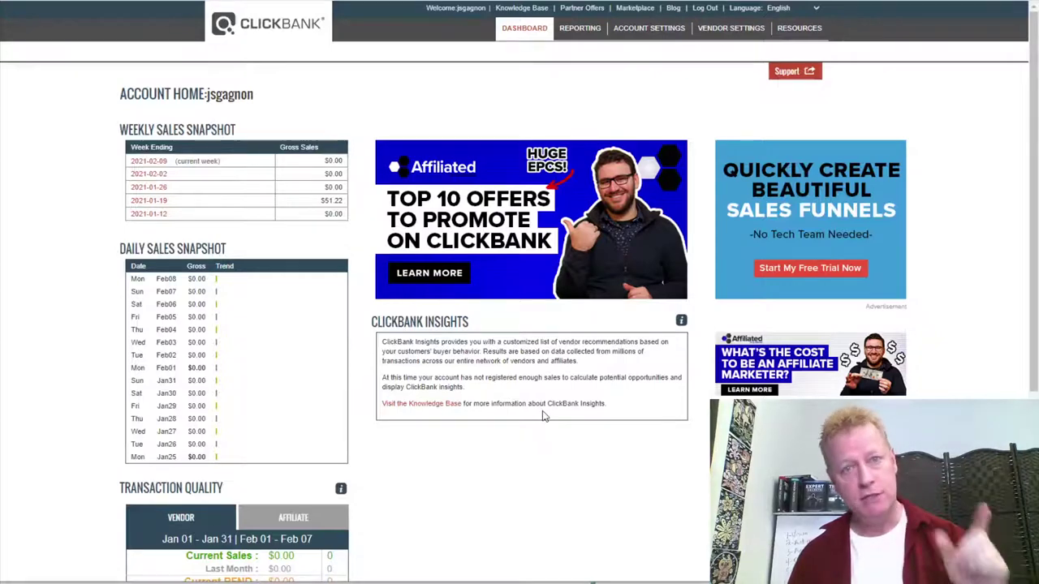
pyautogui.scroll(-3, 559, 433)
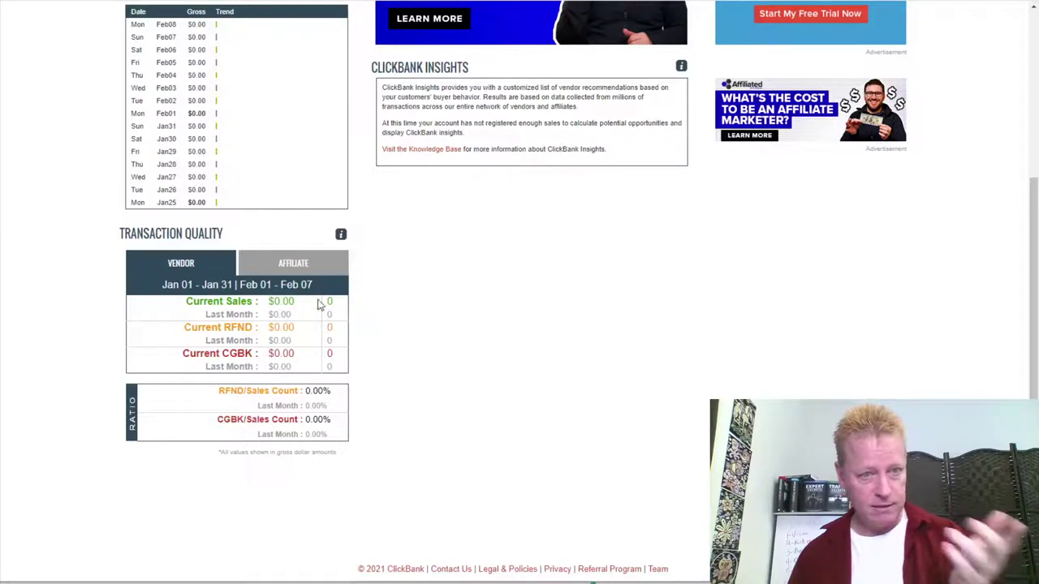
pyautogui.click(293, 266)
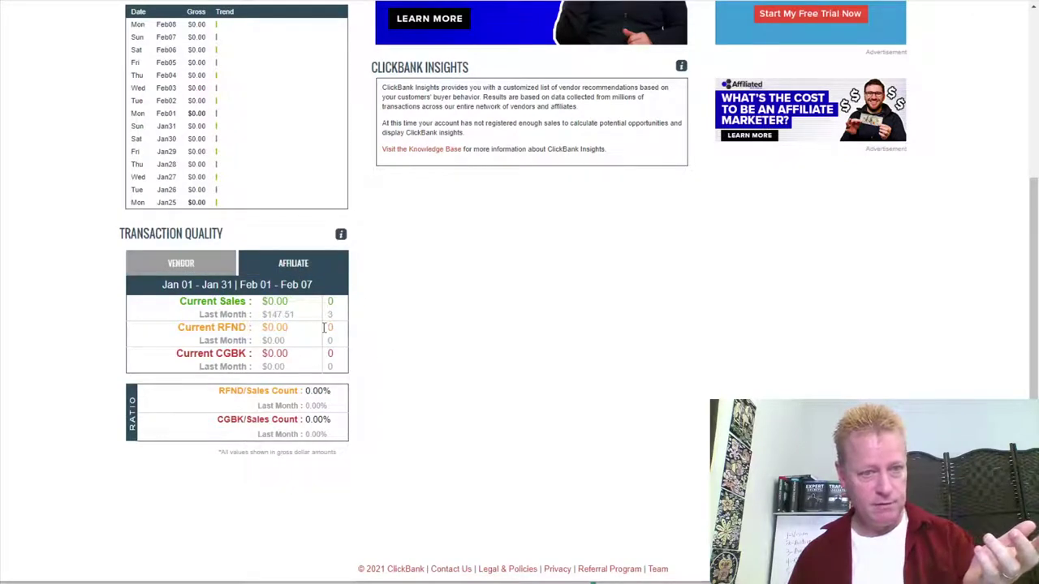
pyautogui.moveTo(298, 315); pyautogui.dragTo(273, 315)
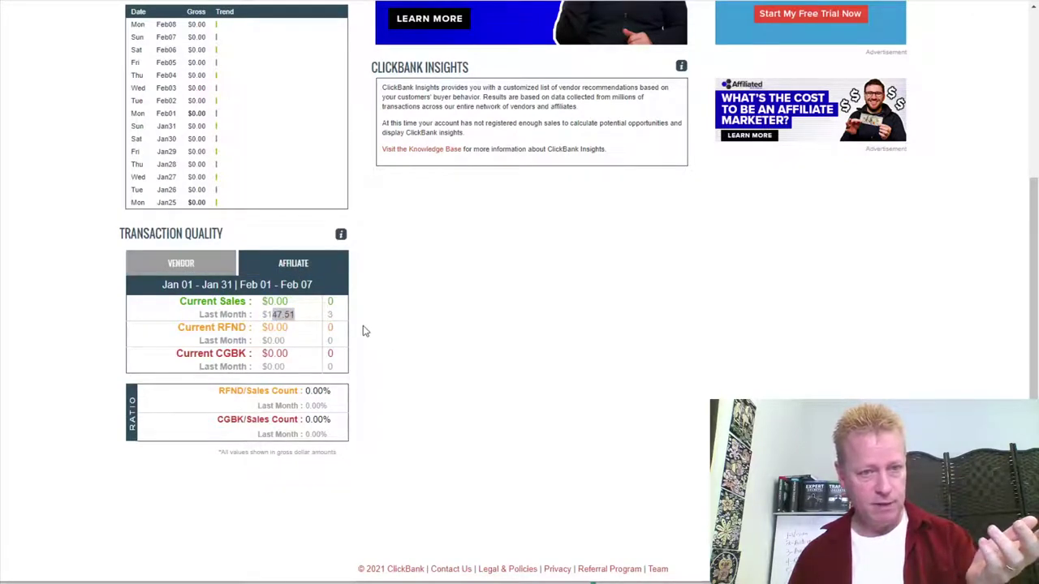
pyautogui.scroll(-1, 469, 416)
pyautogui.scroll(4, 556, 412)
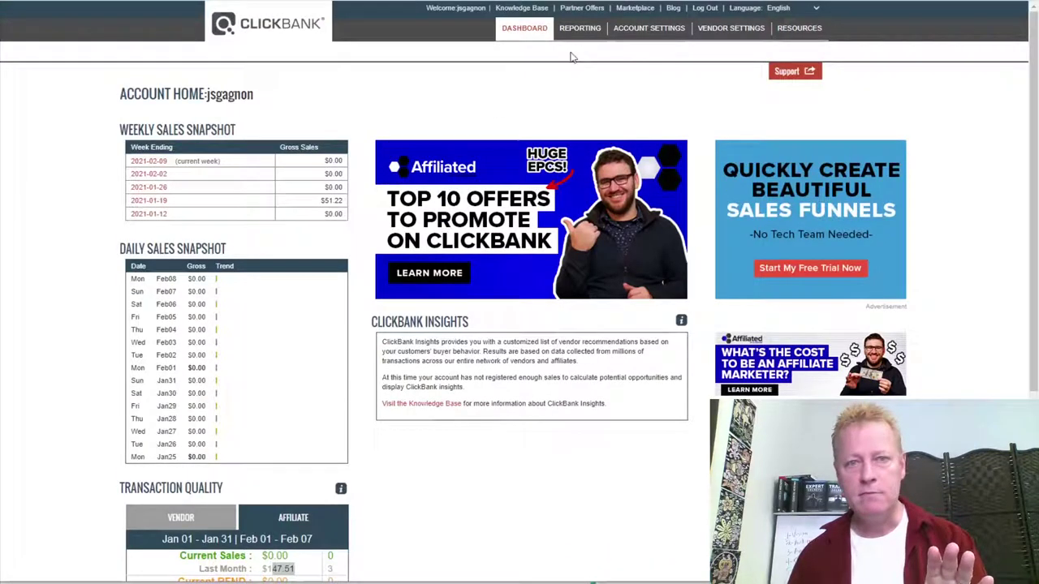
pyautogui.click(676, 31)
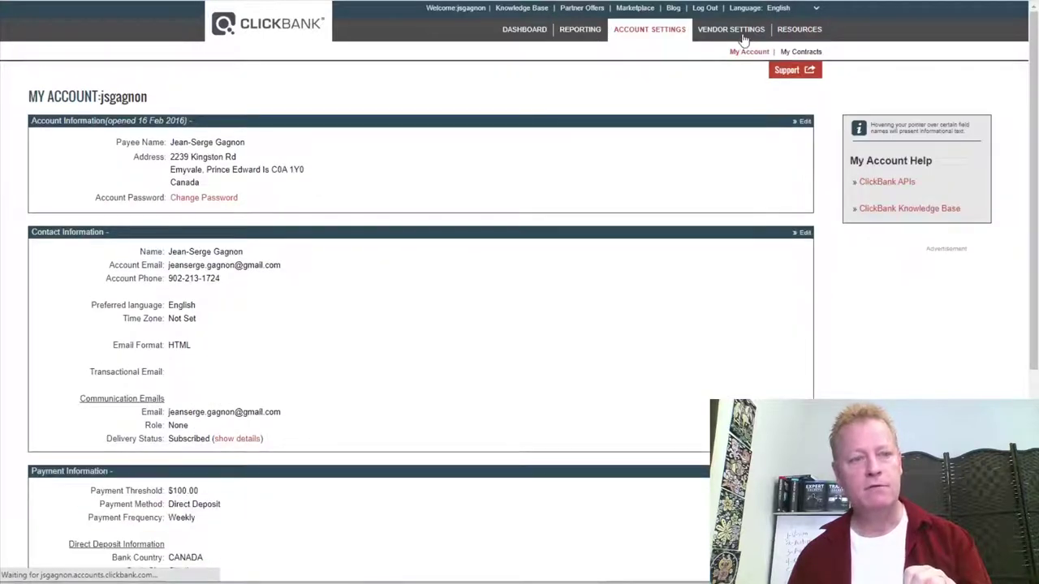
pyautogui.click(734, 31)
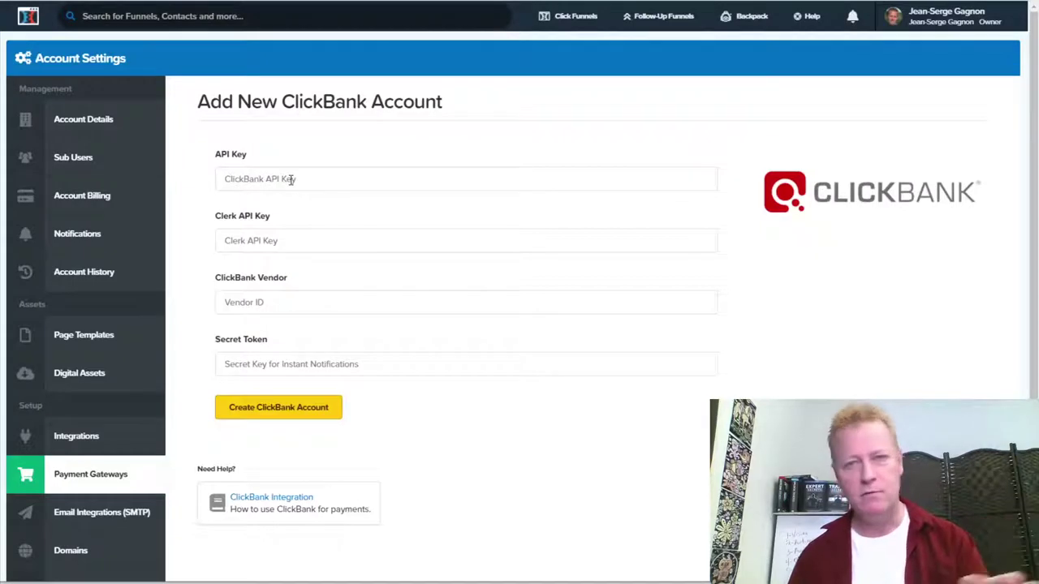
# Step: Leave the ClickBank API key empty and return to the Payment Gateways list
pyautogui.click(313, 180)
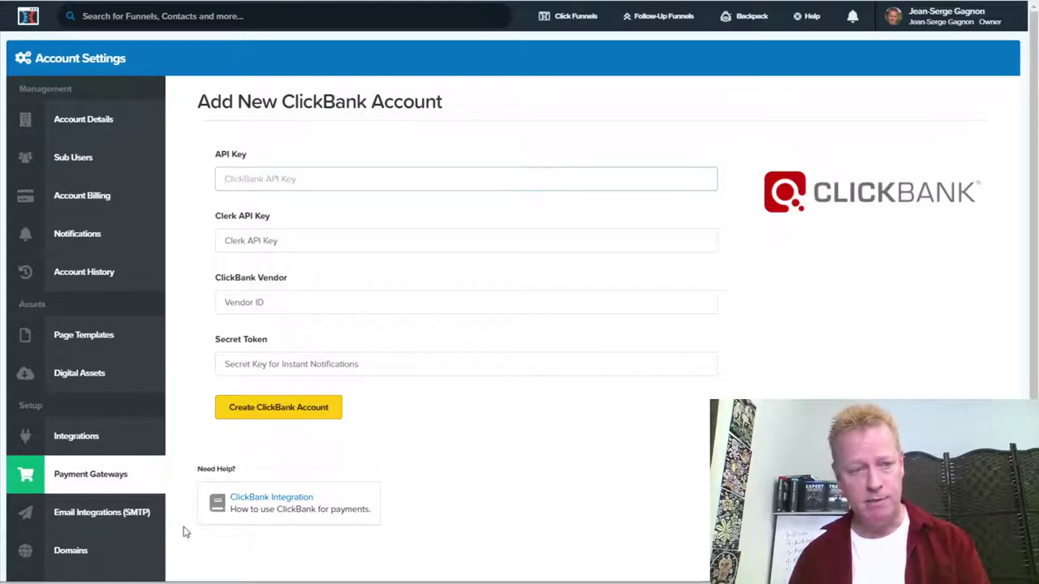
pyautogui.click(133, 490)
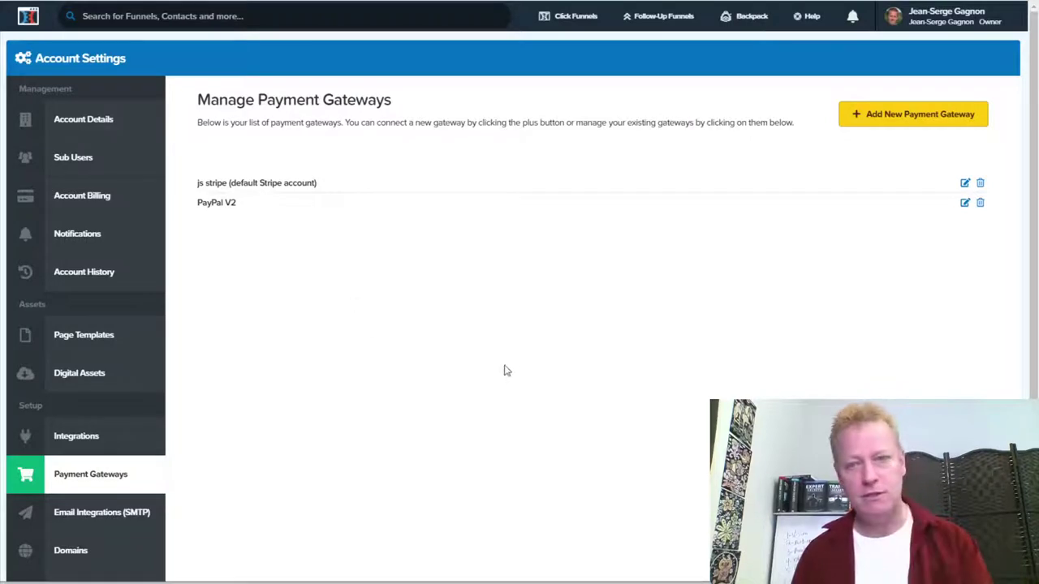
pyautogui.click(809, 20)
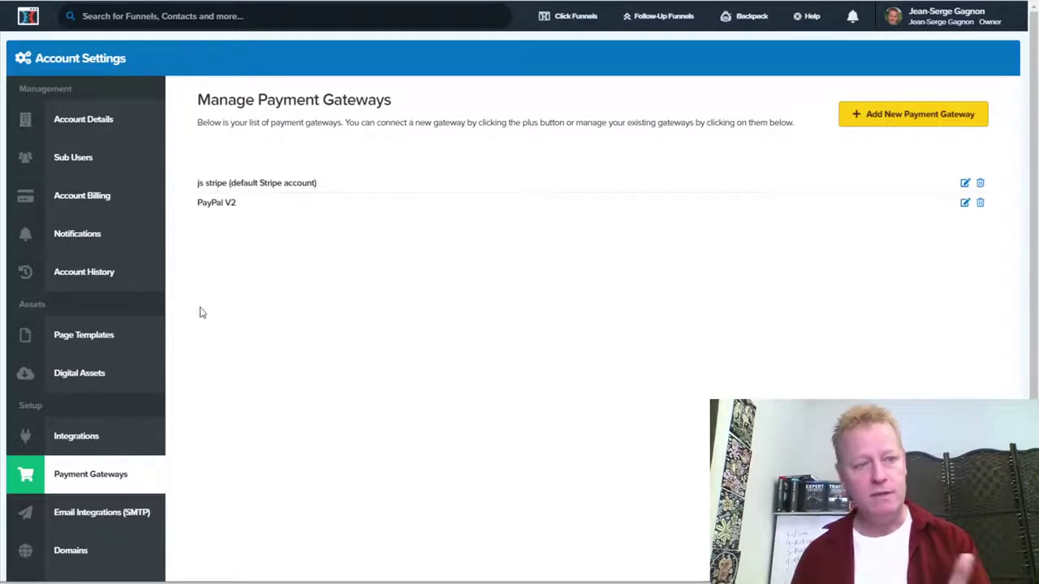
# Step: From Funnels, open the Comment Grabber OTO step's Products tab and begin adding a product
pyautogui.moveTo(563, 21)
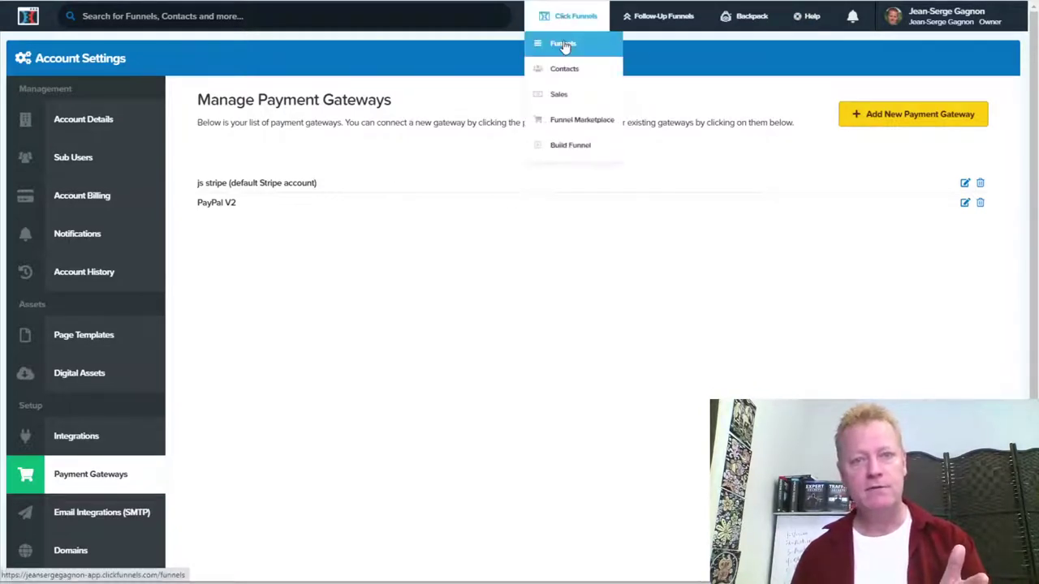
pyautogui.click(558, 42)
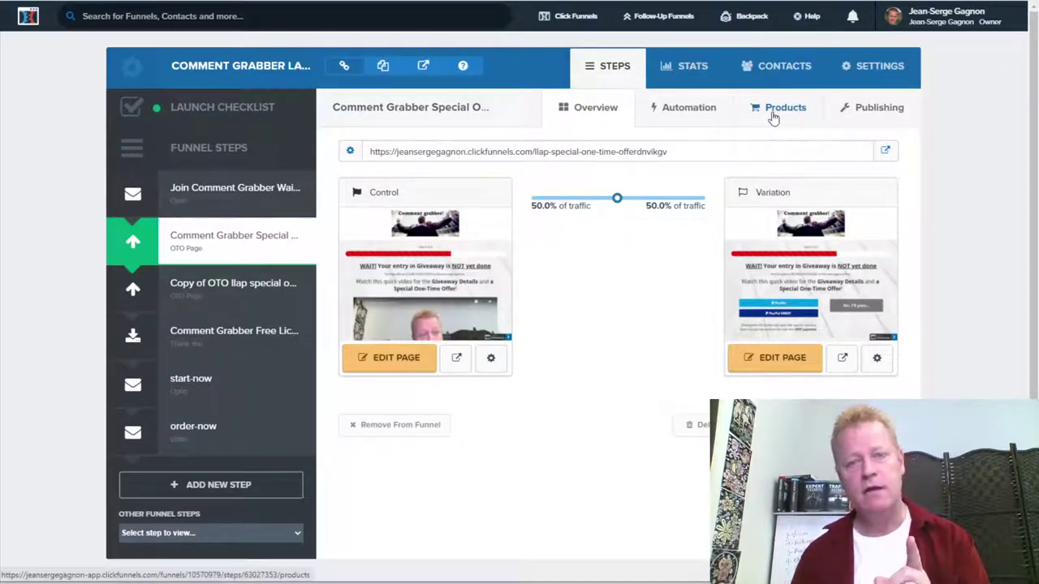
pyautogui.click(775, 112)
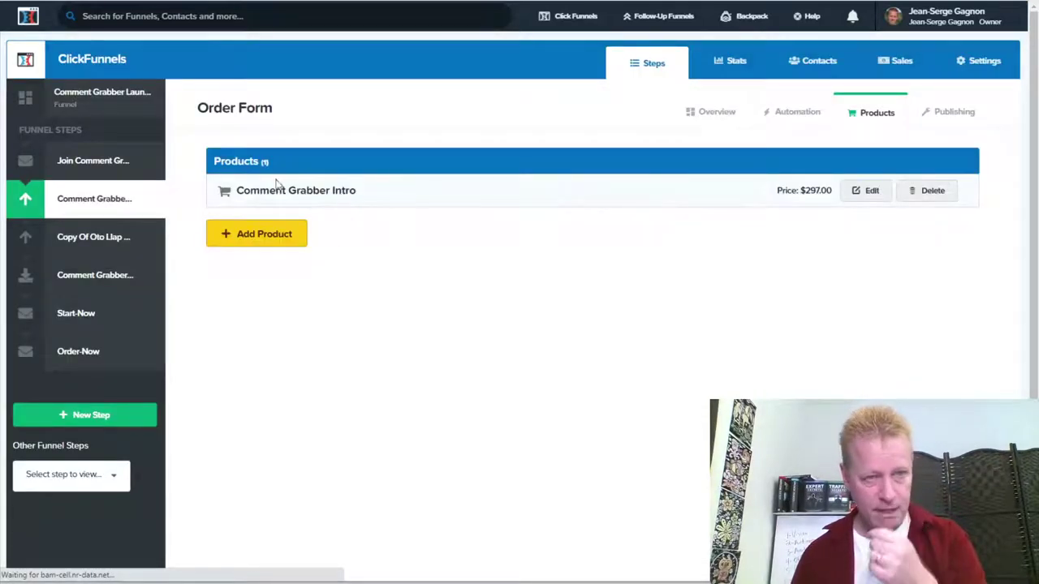
pyautogui.moveTo(241, 191); pyautogui.dragTo(364, 195)
pyautogui.click(788, 187)
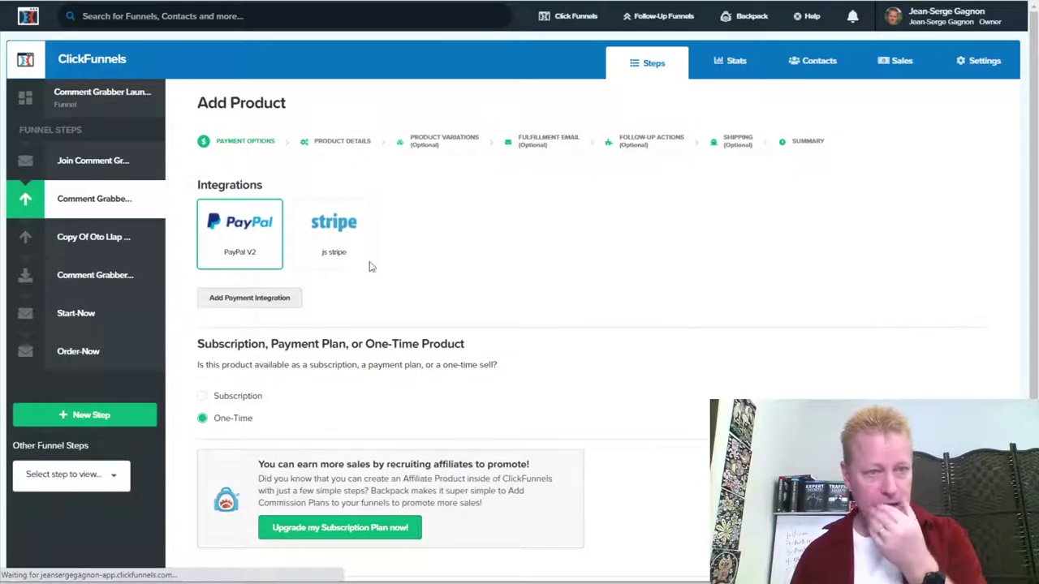
# Step: Toggle the payment integration between PayPal and Stripe, then cancel and discard this product
pyautogui.click(258, 252)
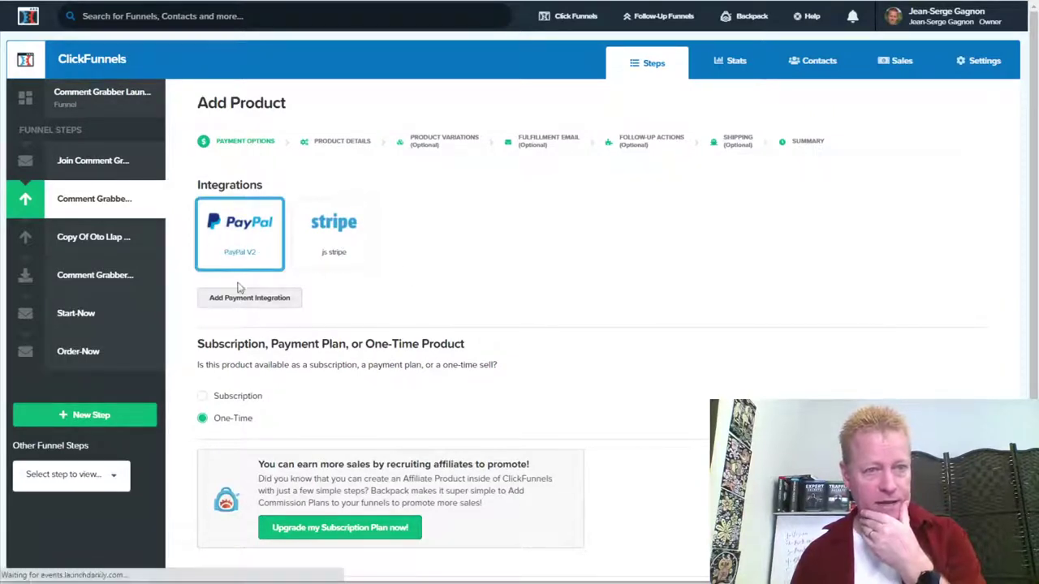
pyautogui.click(347, 235)
pyautogui.click(258, 258)
pyautogui.click(333, 253)
pyautogui.click(227, 247)
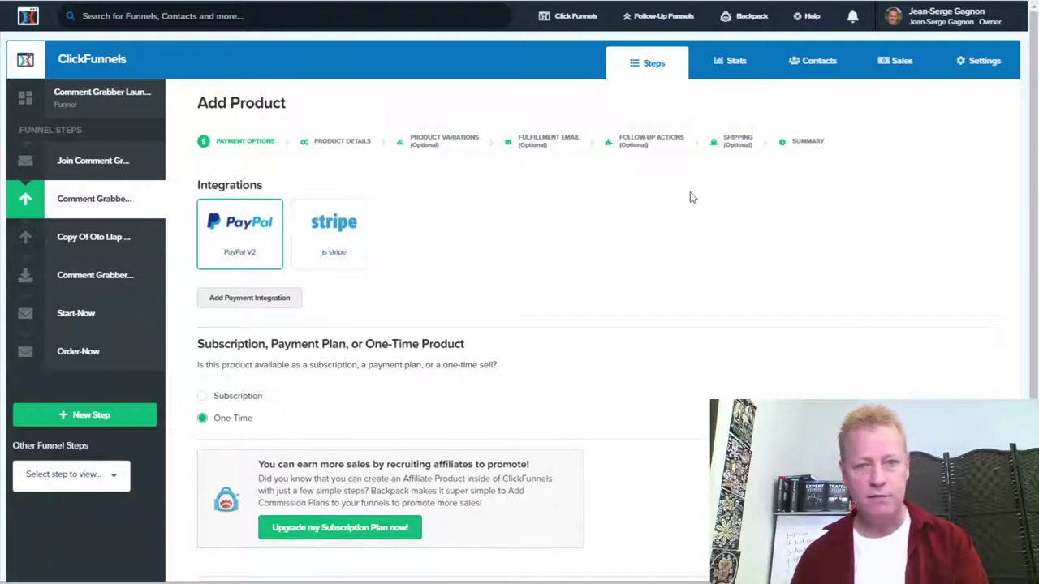
pyautogui.scroll(-3, 378, 384)
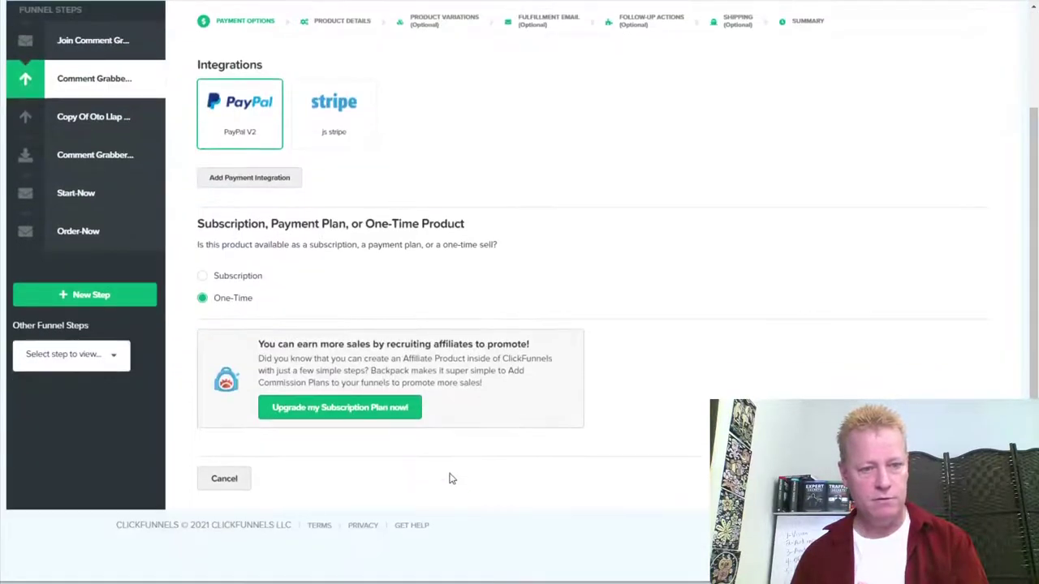
pyautogui.click(223, 479)
pyautogui.click(580, 42)
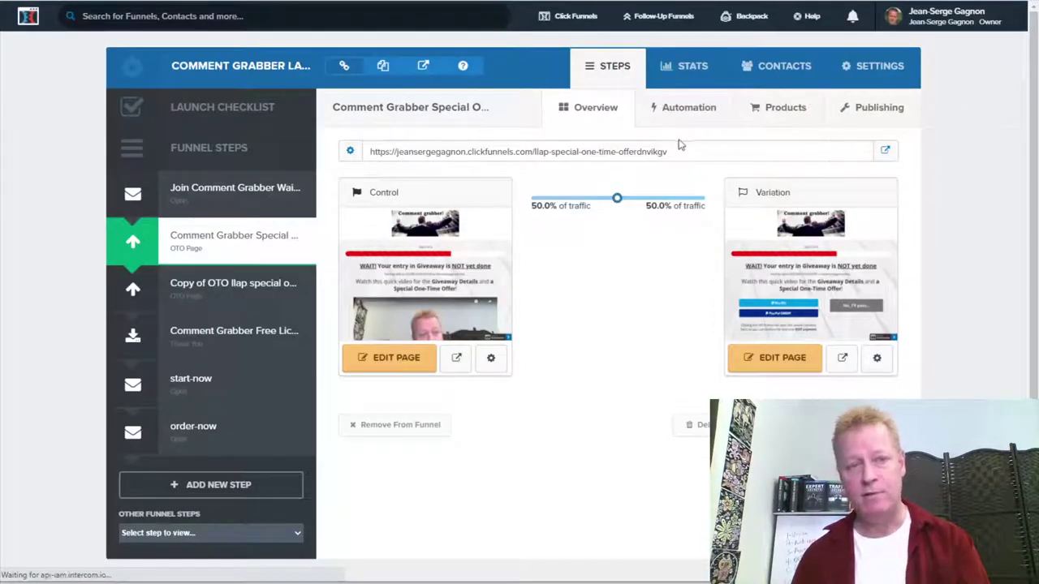
# Step: Restart adding the OTO product with js stripe as the one-time payment integration
pyautogui.click(760, 111)
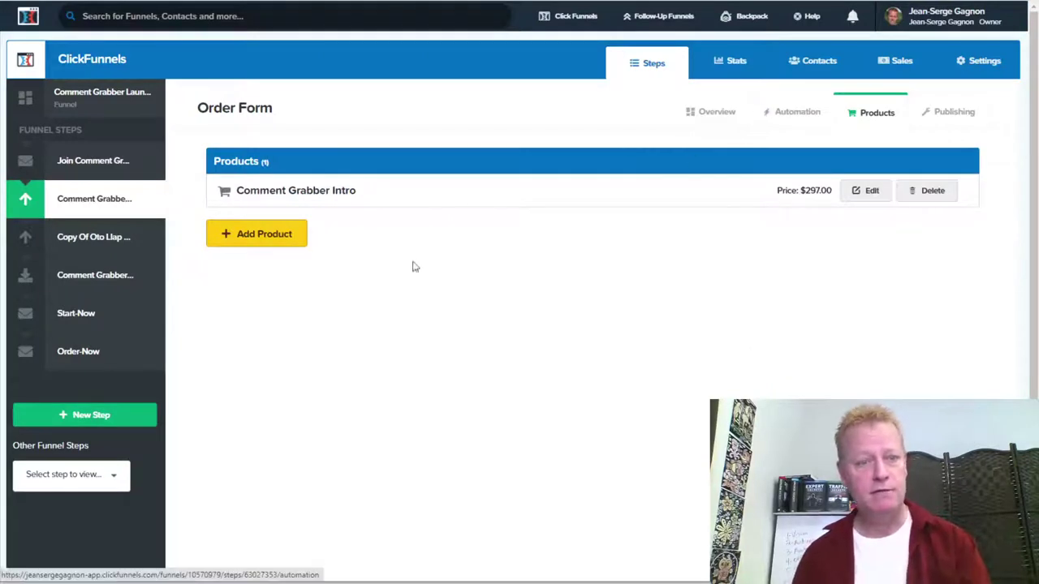
pyautogui.click(277, 245)
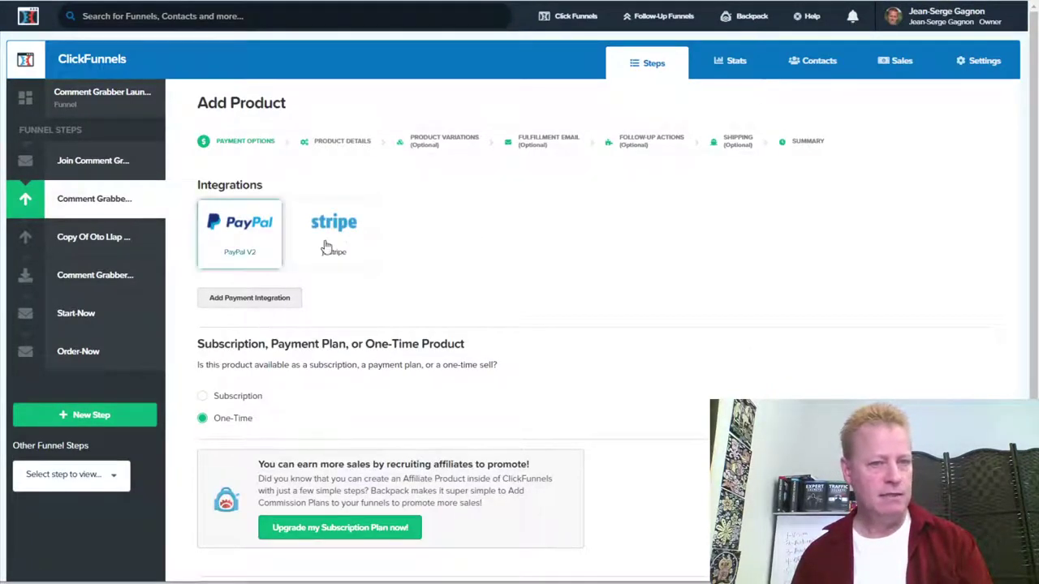
pyautogui.click(325, 245)
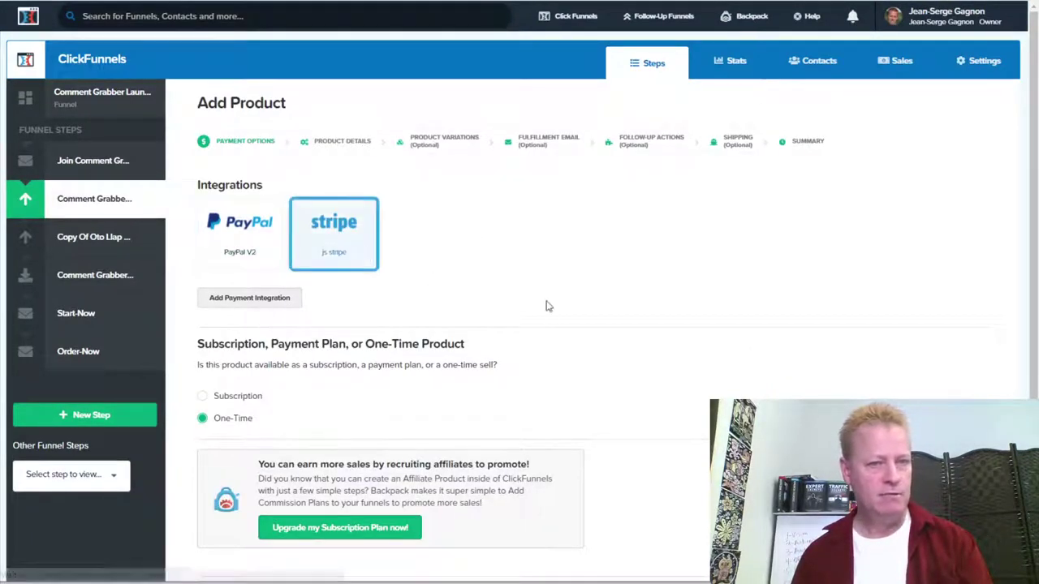
pyautogui.scroll(-2, 552, 325)
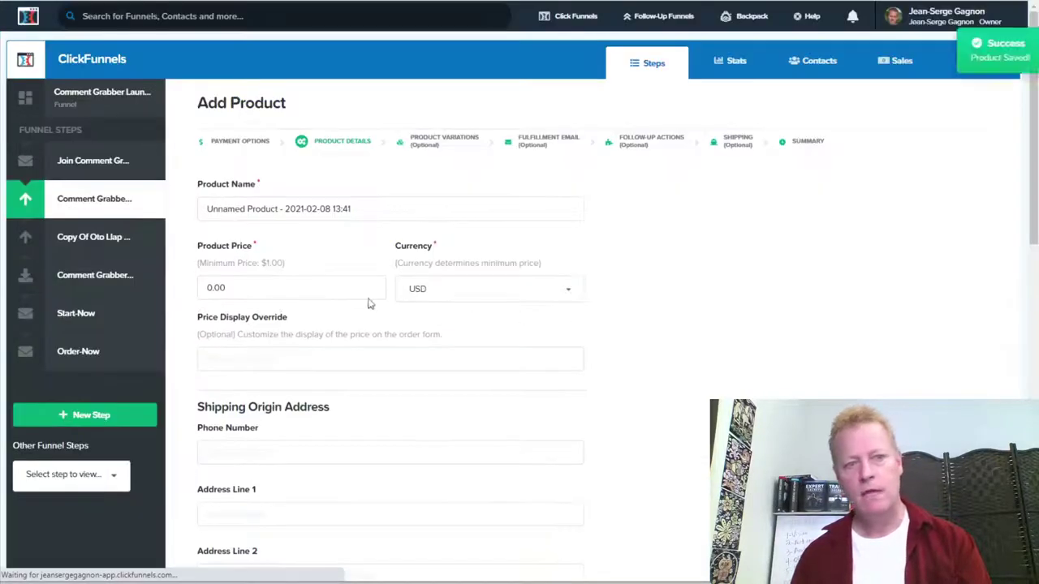
# Step: Replace the default product name with 'Comment Grabber Lifetime License'
pyautogui.click(345, 209)
pyautogui.moveTo(347, 209); pyautogui.dragTo(173, 205)
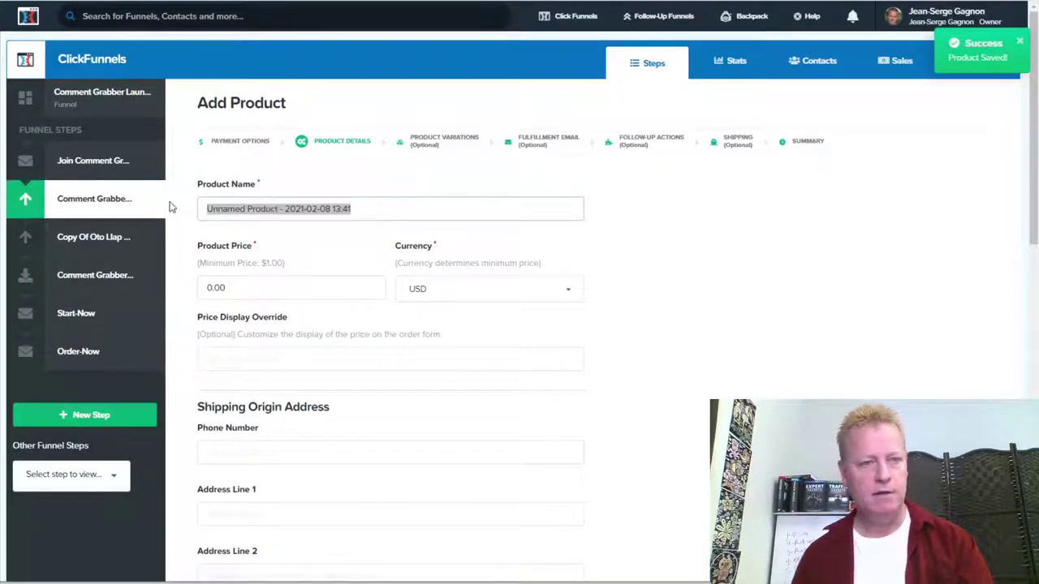
pyautogui.write('Comment ')
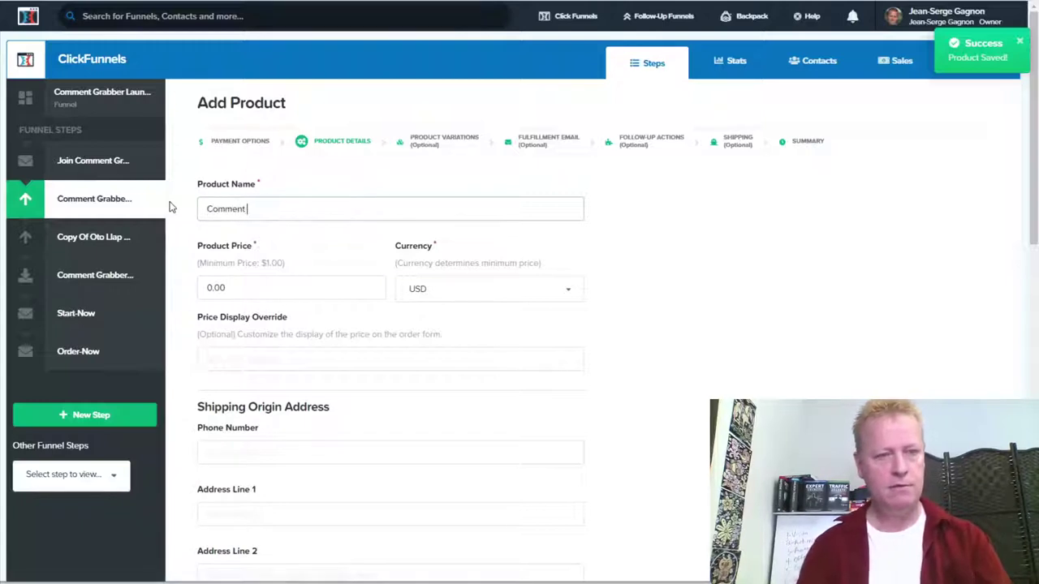
pyautogui.write('Grabber Lifetime Sl')
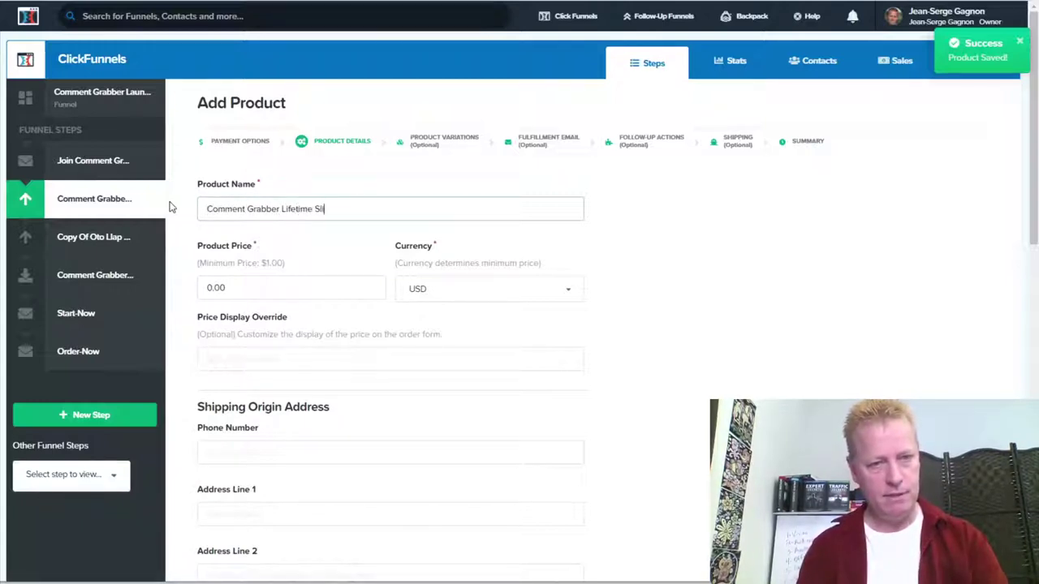
pyautogui.write('icense')
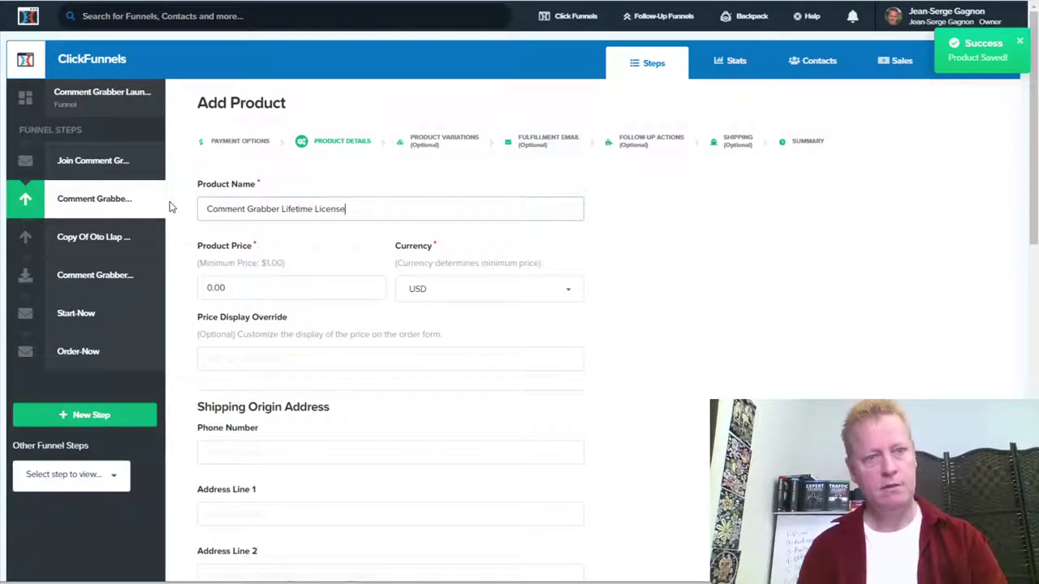
# Step: Set the product price to 297 USD instead of the default 0.00
pyautogui.click(238, 282)
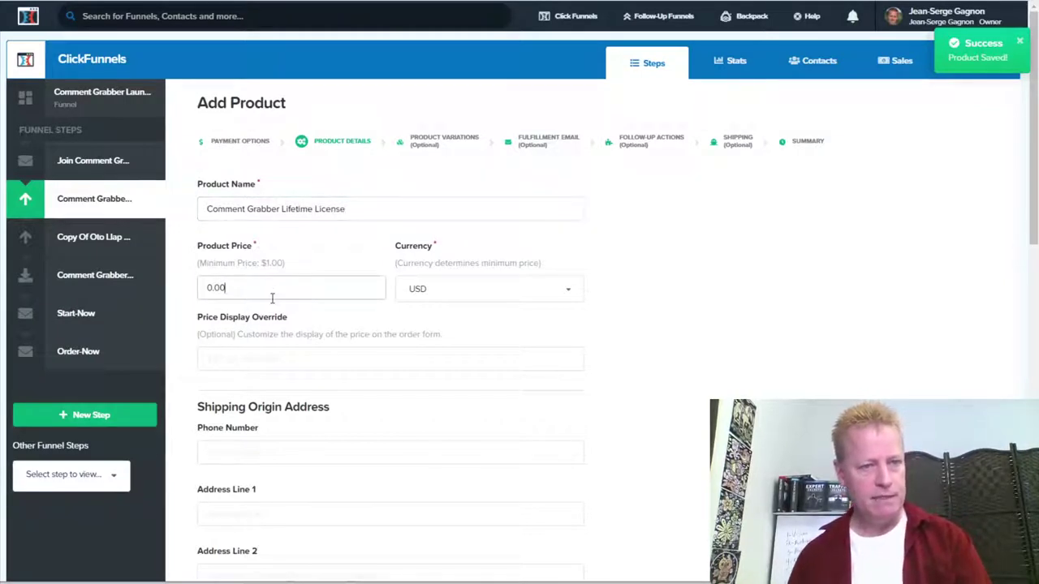
pyautogui.press('BackSpace')
pyautogui.press('BackSpace')
pyautogui.press('BackSpace')
pyautogui.press('BackSpace')
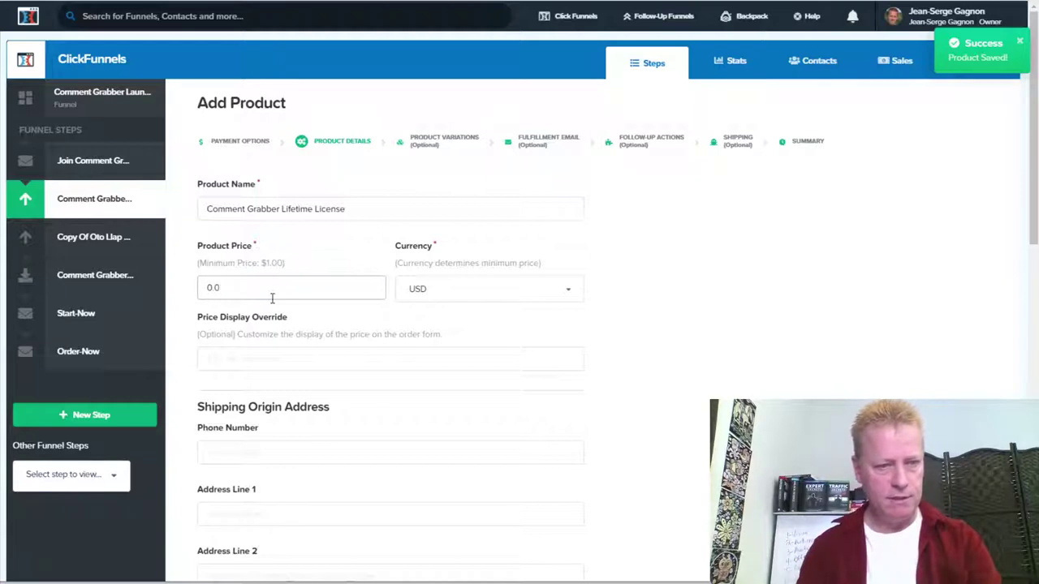
pyautogui.write('297')
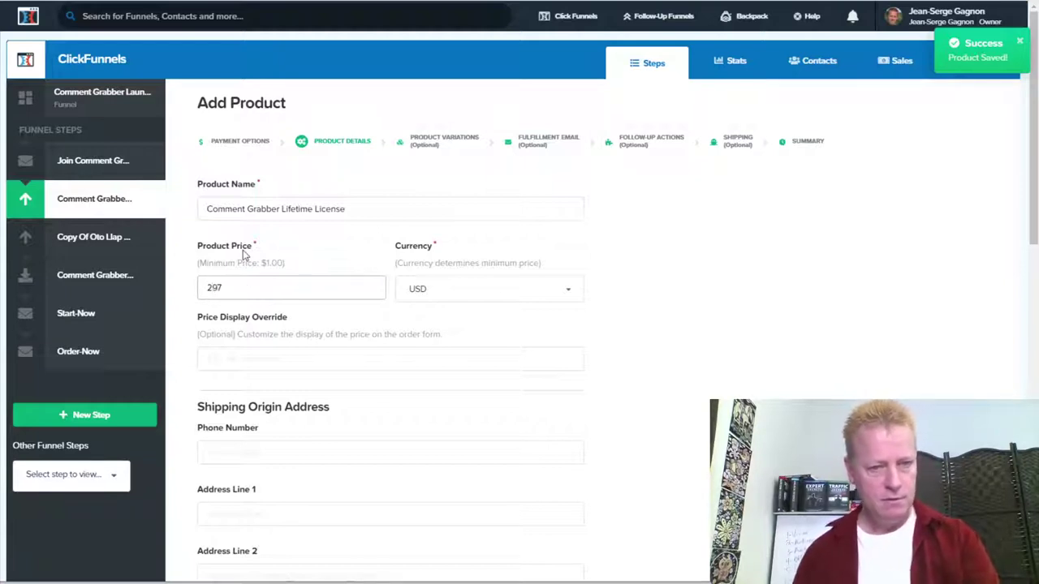
pyautogui.click(274, 364)
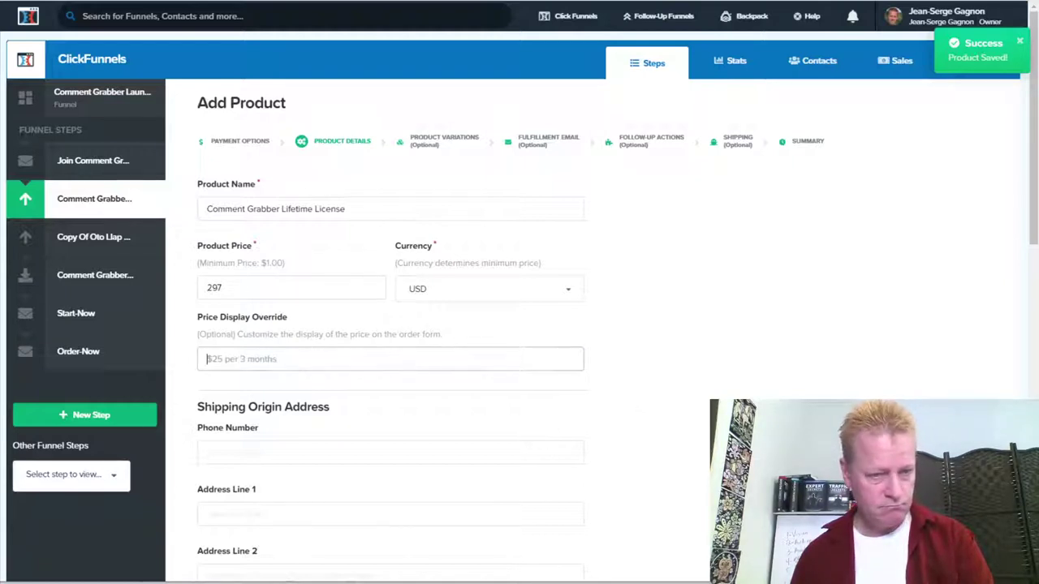
# Step: Enter the shipping origin's phone number and begin its first street address line
pyautogui.scroll(-2, 262, 299)
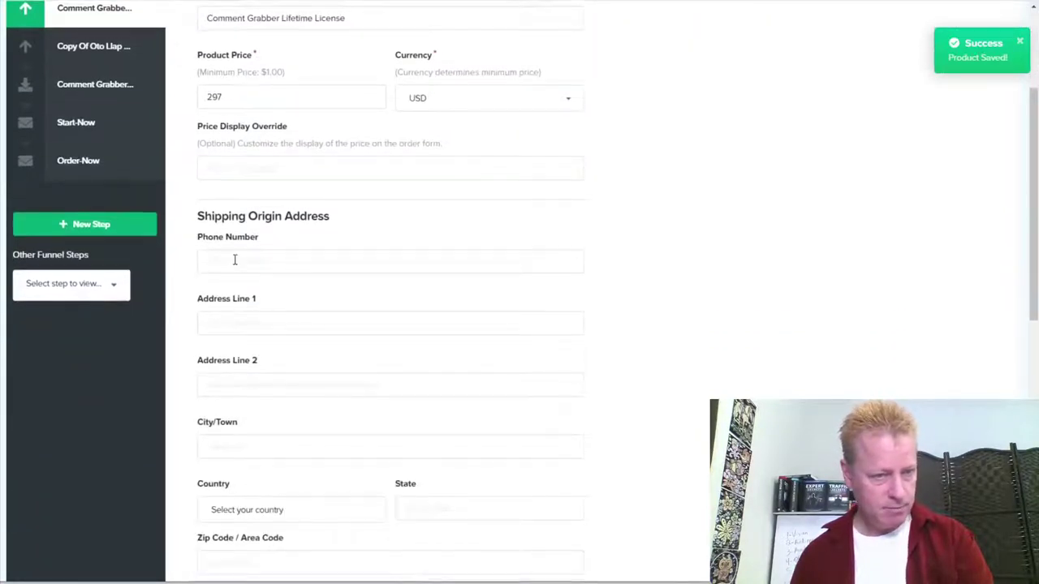
pyautogui.click(283, 264)
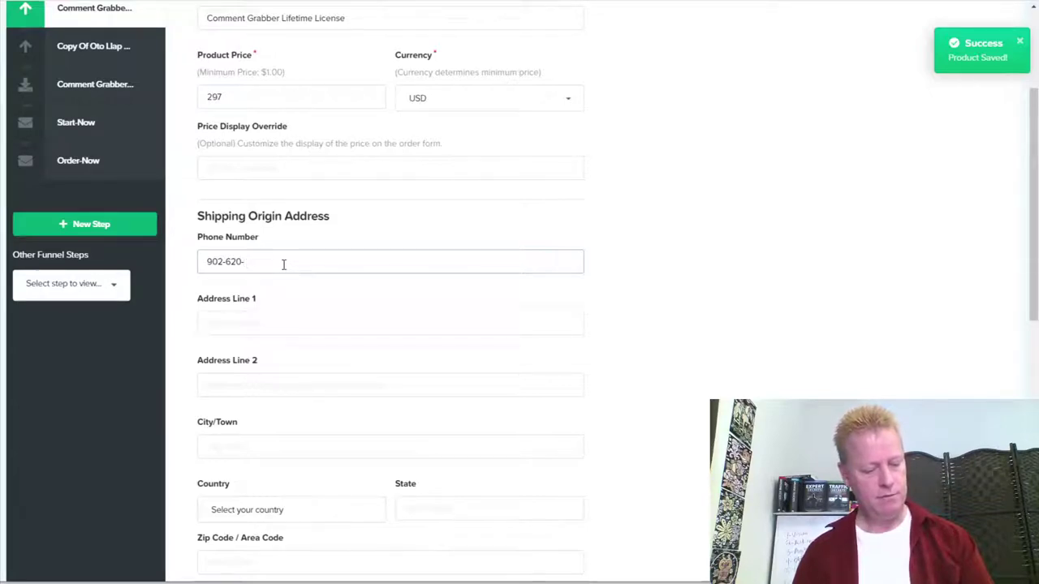
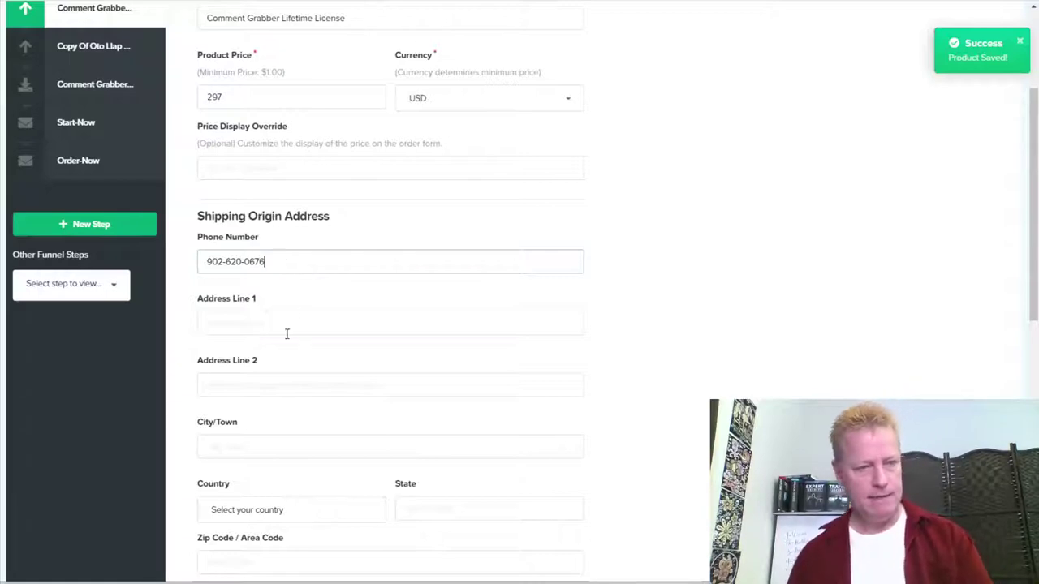
pyautogui.click(258, 321)
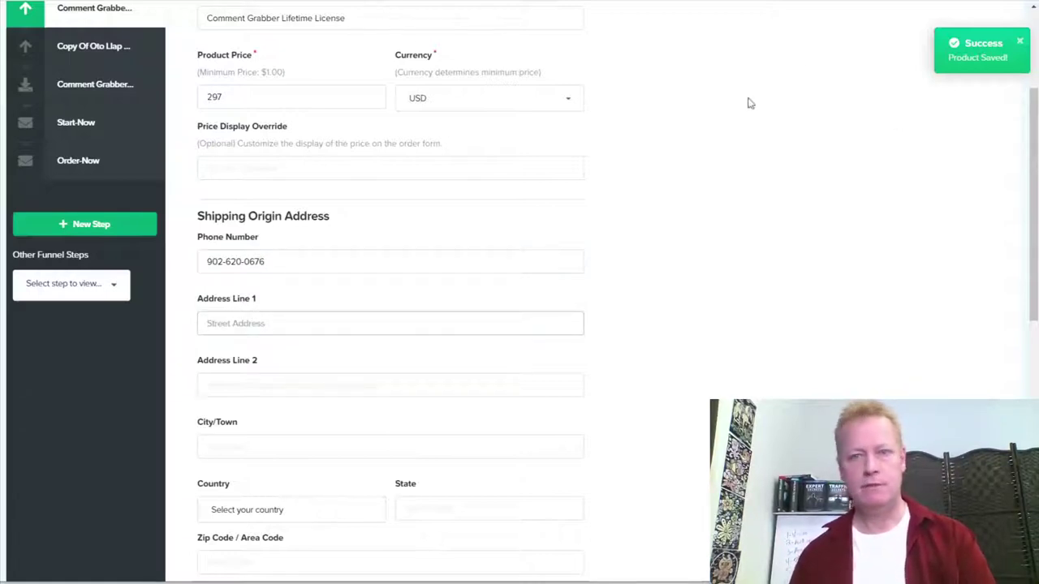
pyautogui.write('7 B')
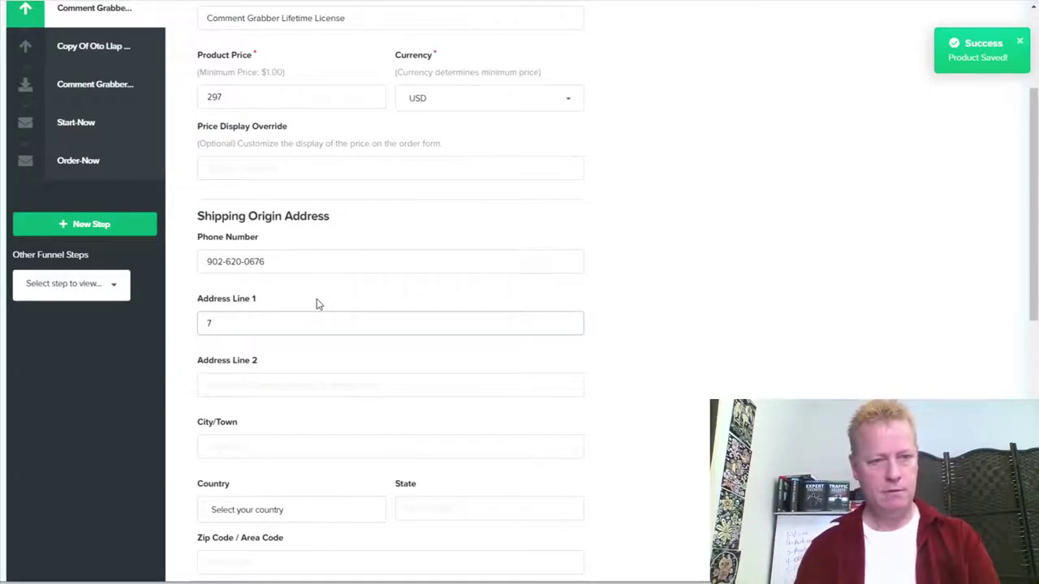
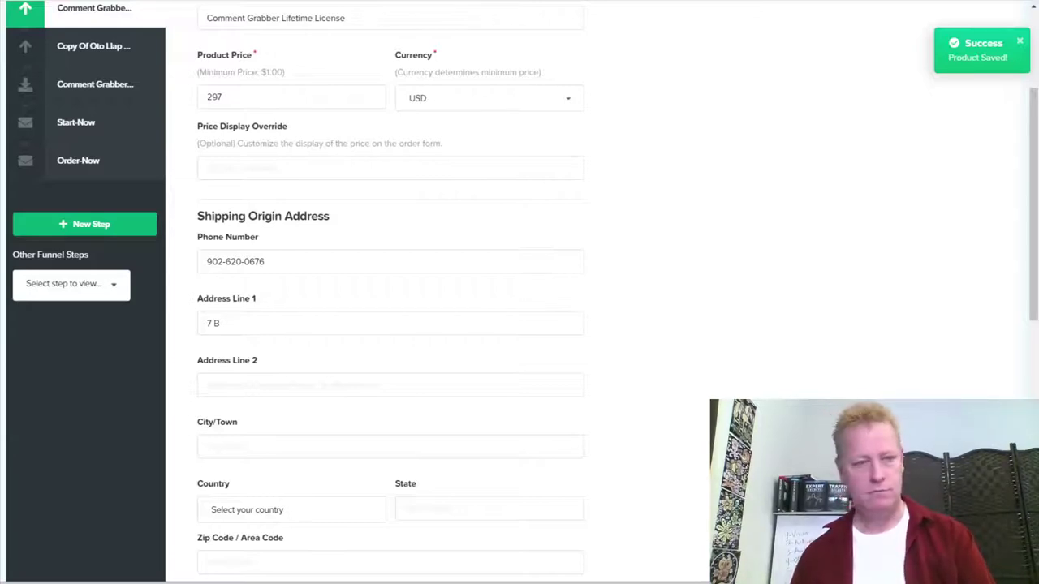
# Step: Fill in the shipping origin's street address, city, Canada as country, province and postal code
pyautogui.moveTo(239, 324); pyautogui.dragTo(170, 333)
pyautogui.click(252, 455)
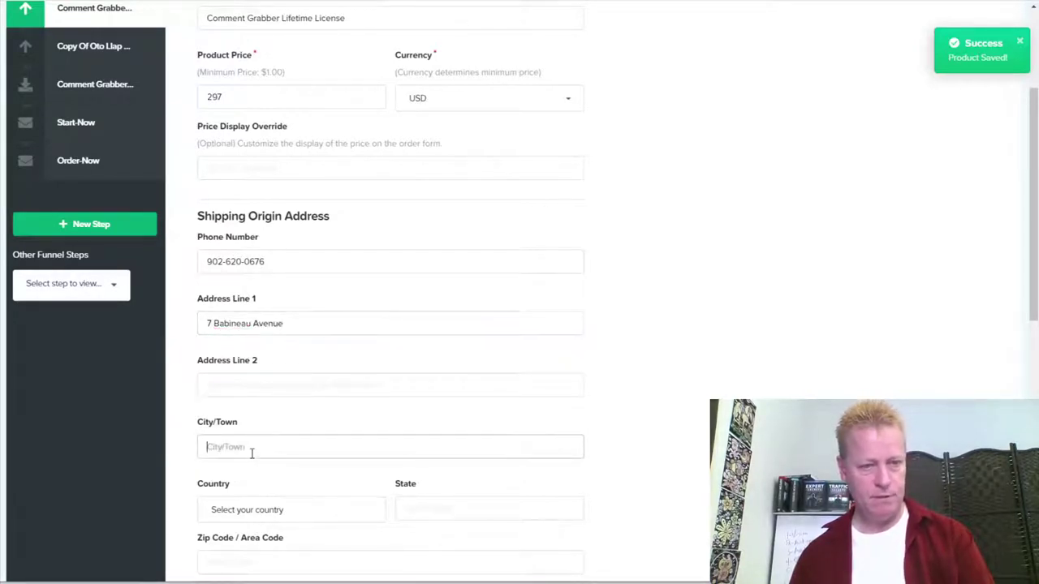
pyautogui.write('Charlottetown')
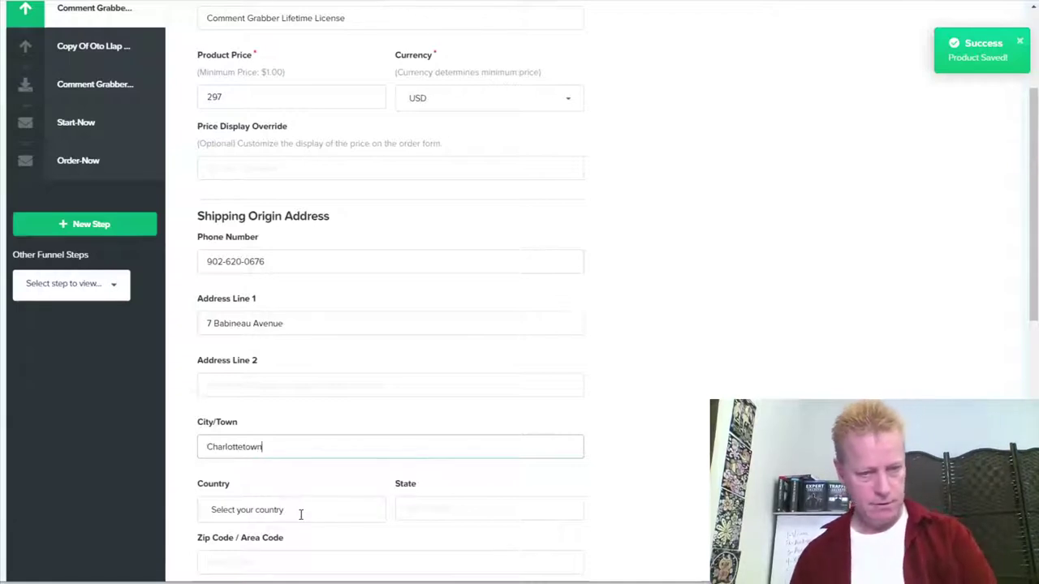
pyautogui.click(300, 512)
pyautogui.write('c')
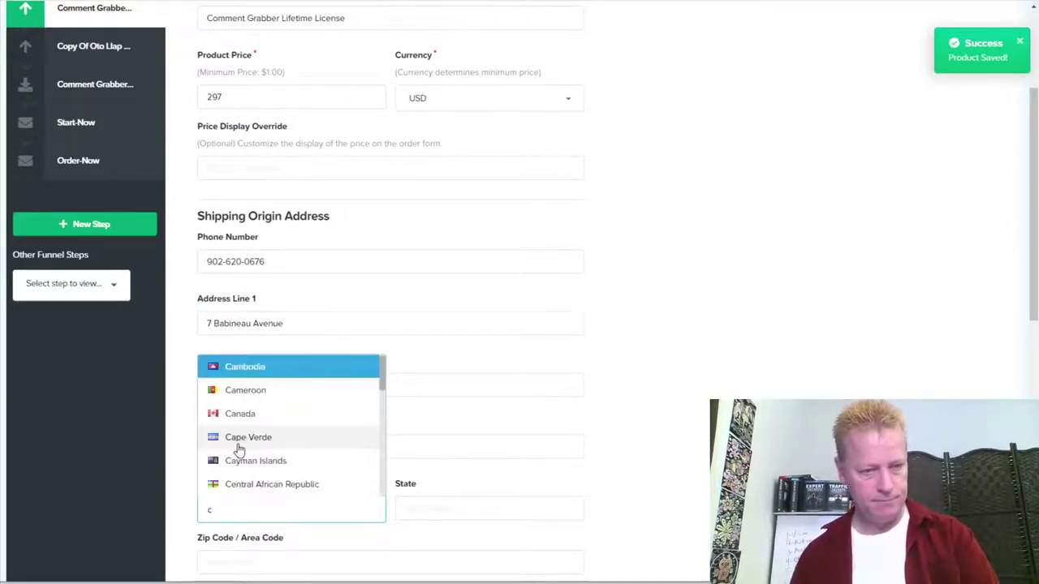
pyautogui.click(246, 416)
pyautogui.click(423, 510)
pyautogui.write('PE')
pyautogui.scroll(-2, 410, 483)
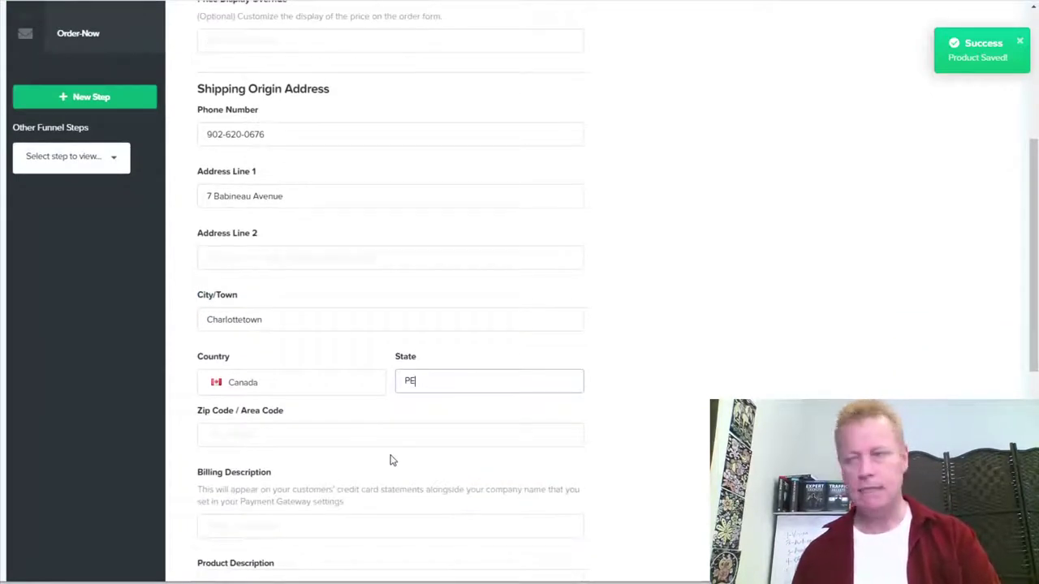
pyautogui.click(259, 438)
pyautogui.write('C1A ')
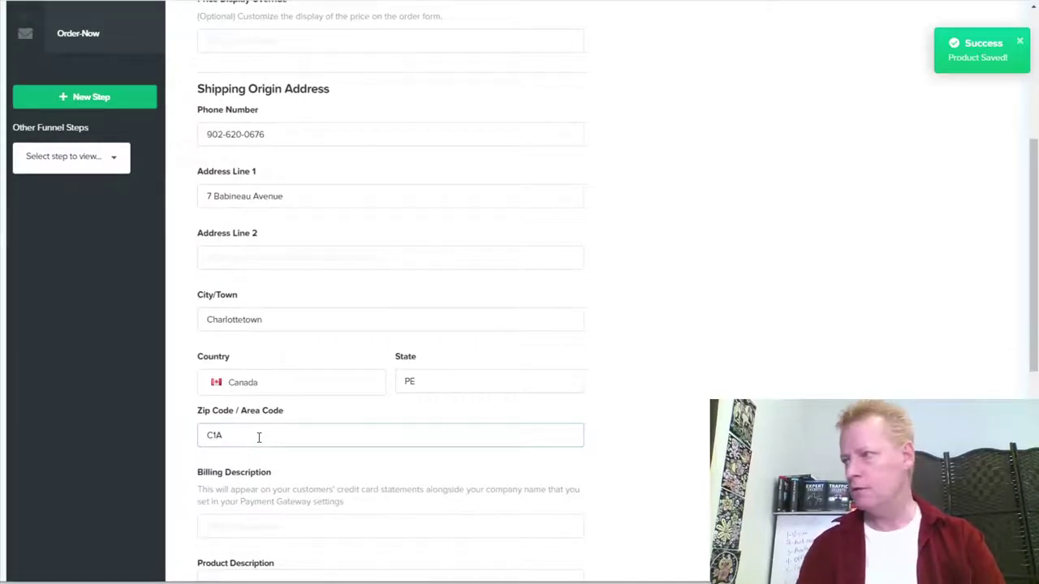
pyautogui.write('0C9')
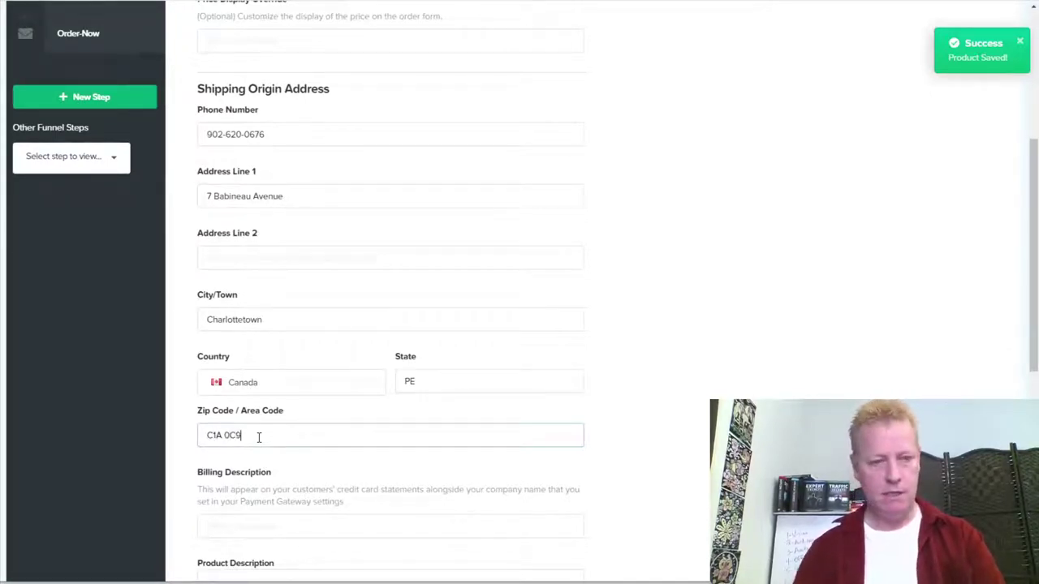
# Step: Enter the seller's full name as the billing description
pyautogui.click(266, 527)
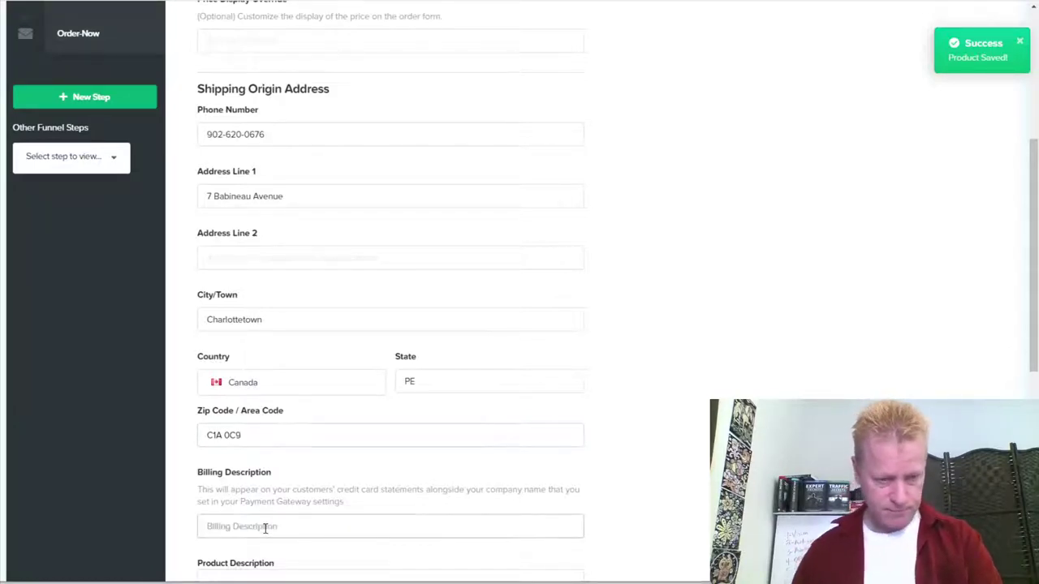
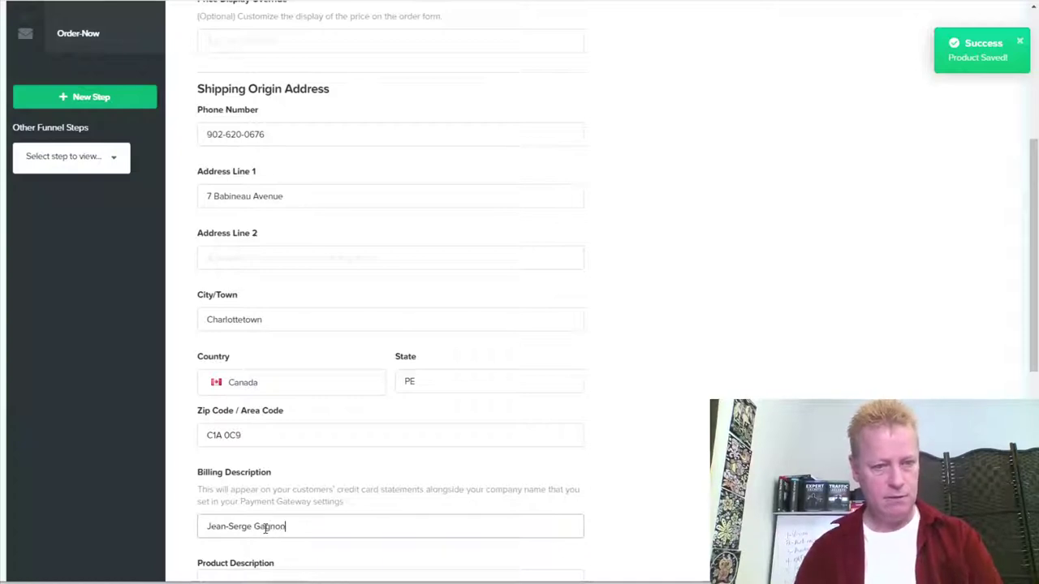
pyautogui.scroll(-2, 382, 473)
pyautogui.click(288, 409)
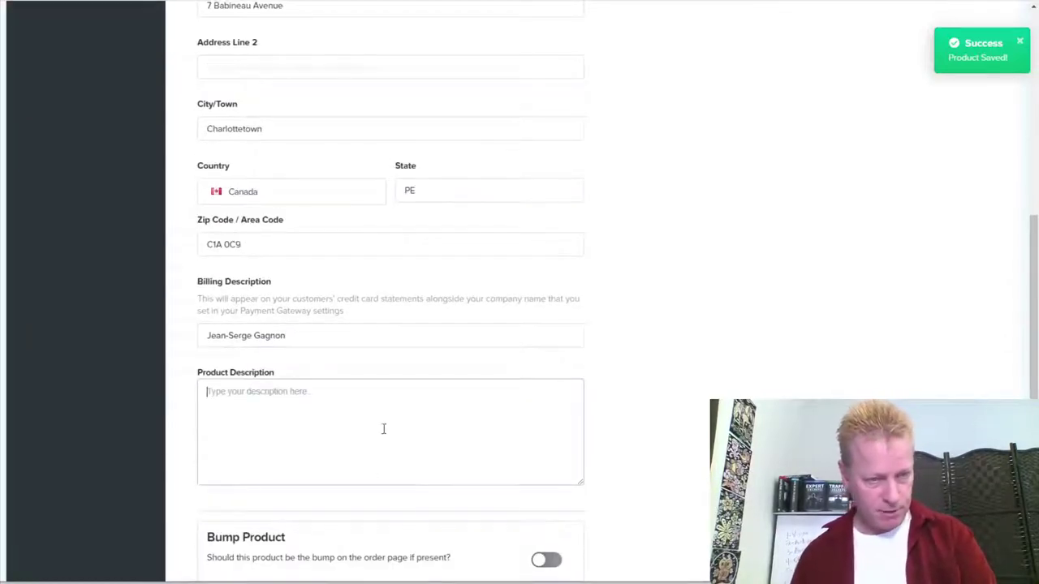
pyautogui.scroll(-4, 398, 430)
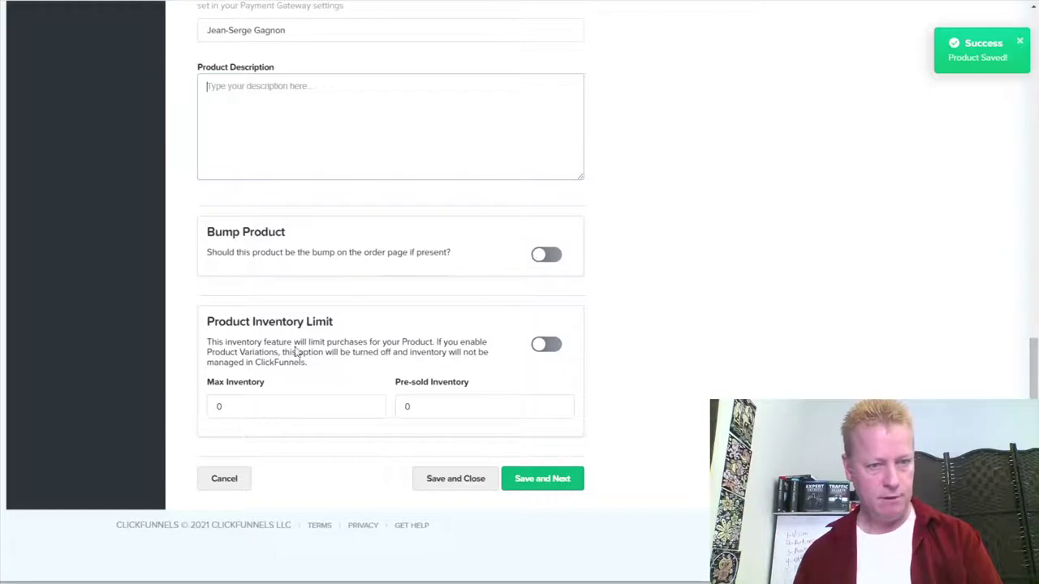
# Step: Save the product with variations, fulfillment email, follow-up actions and shipping all left off
pyautogui.click(560, 483)
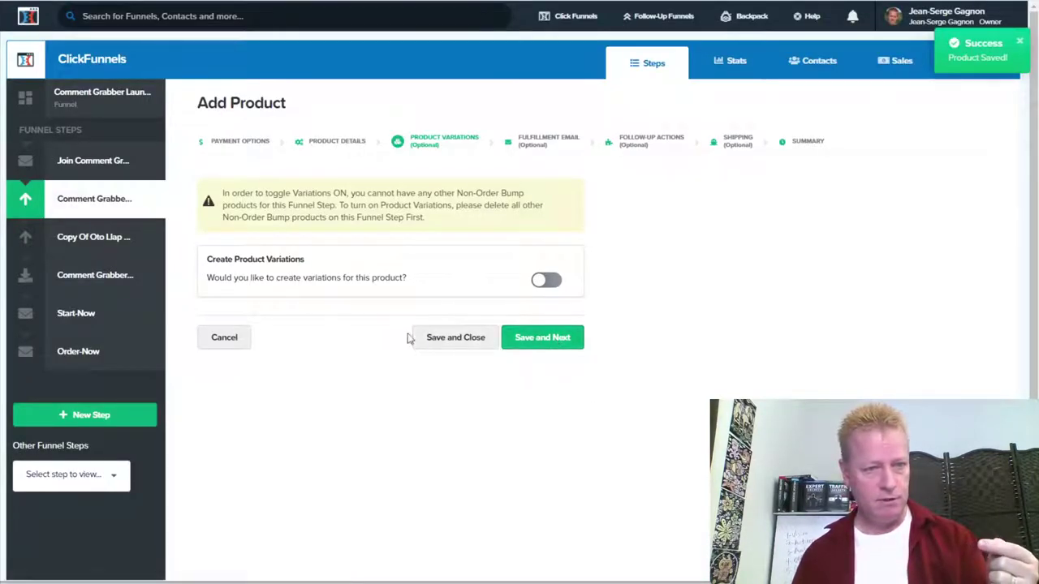
pyautogui.click(523, 337)
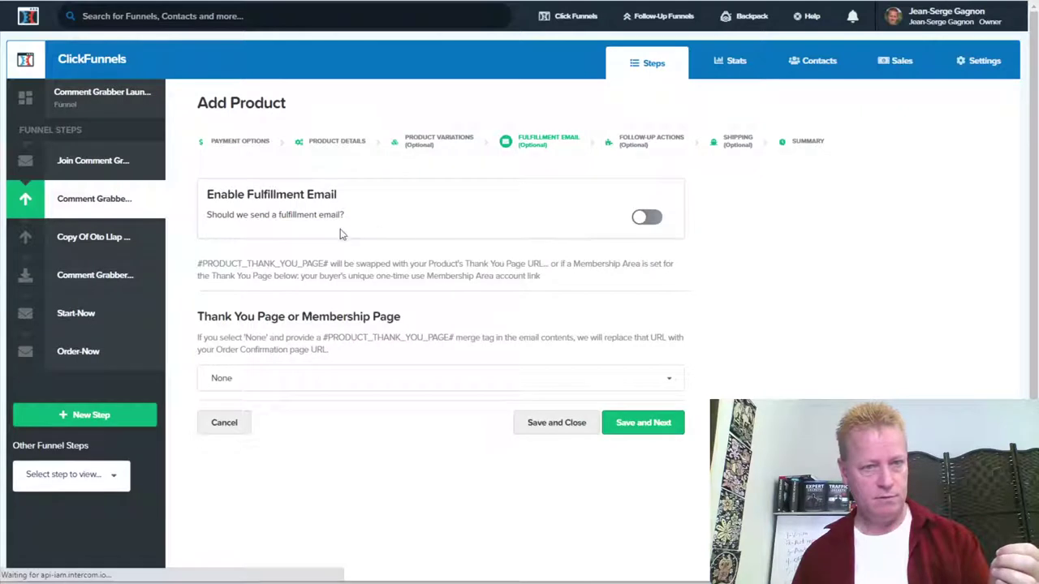
pyautogui.click(641, 423)
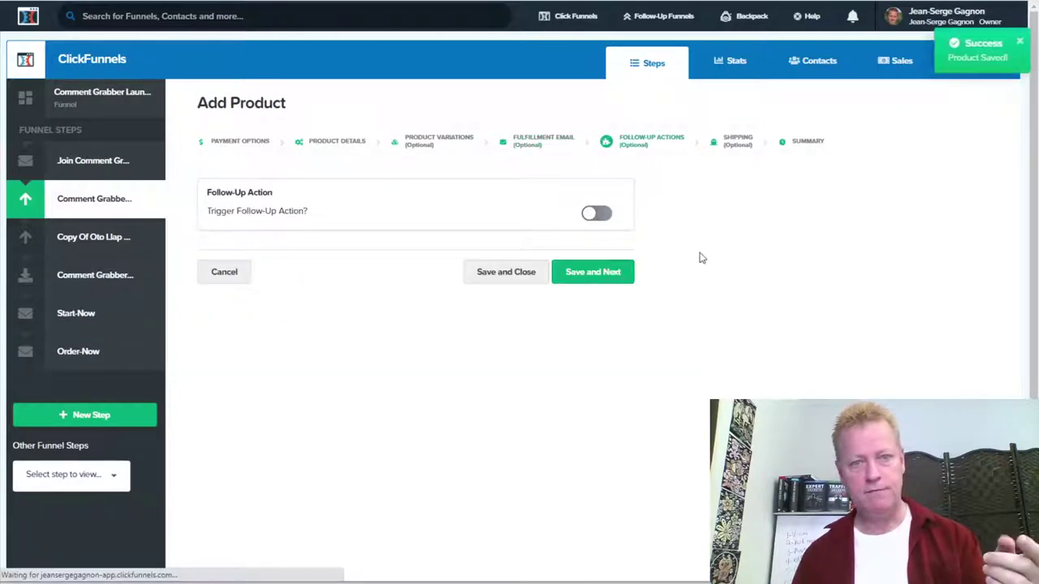
pyautogui.click(598, 271)
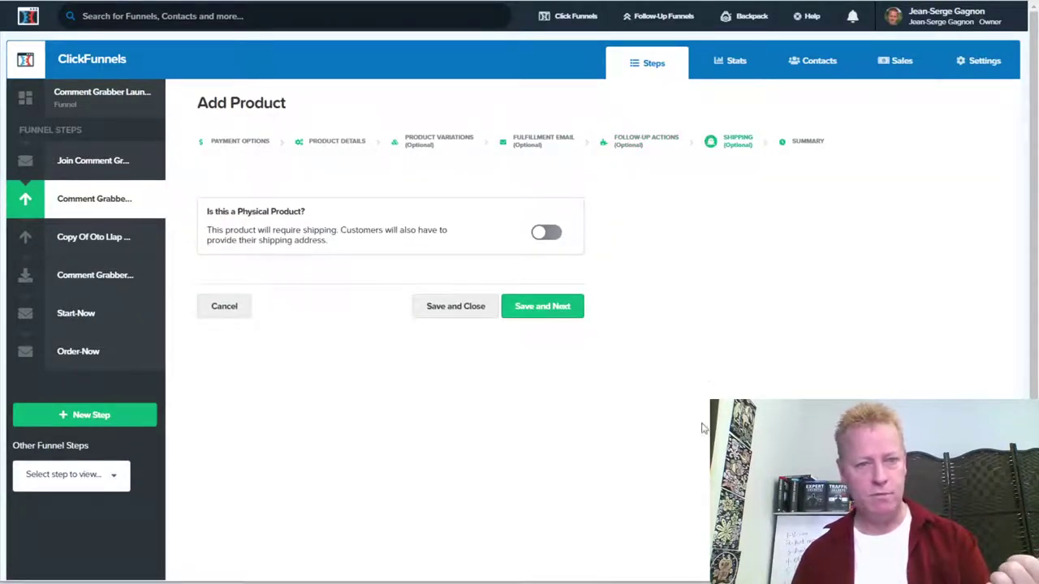
pyautogui.click(556, 310)
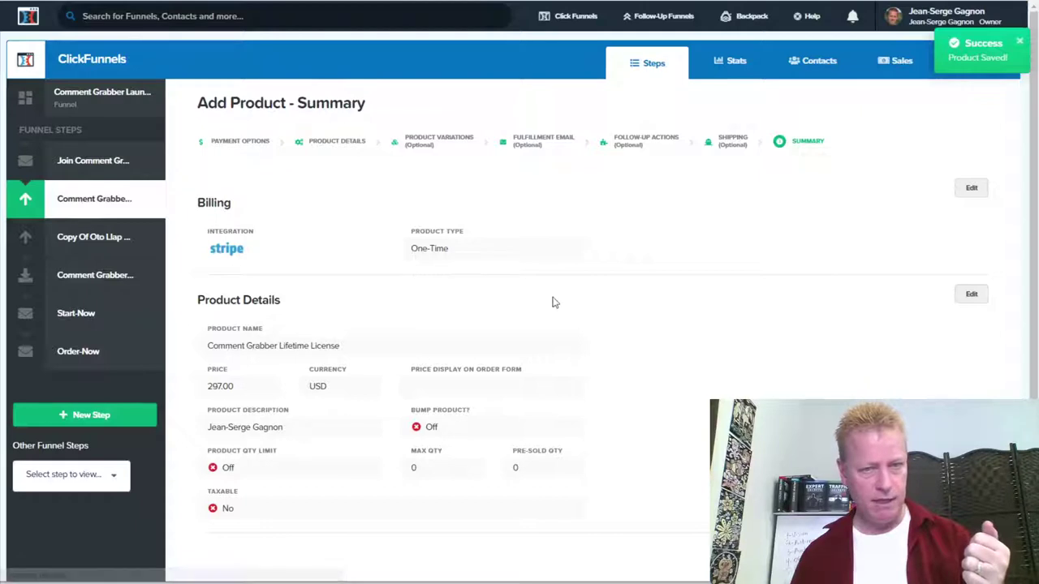
pyautogui.scroll(-1, 633, 348)
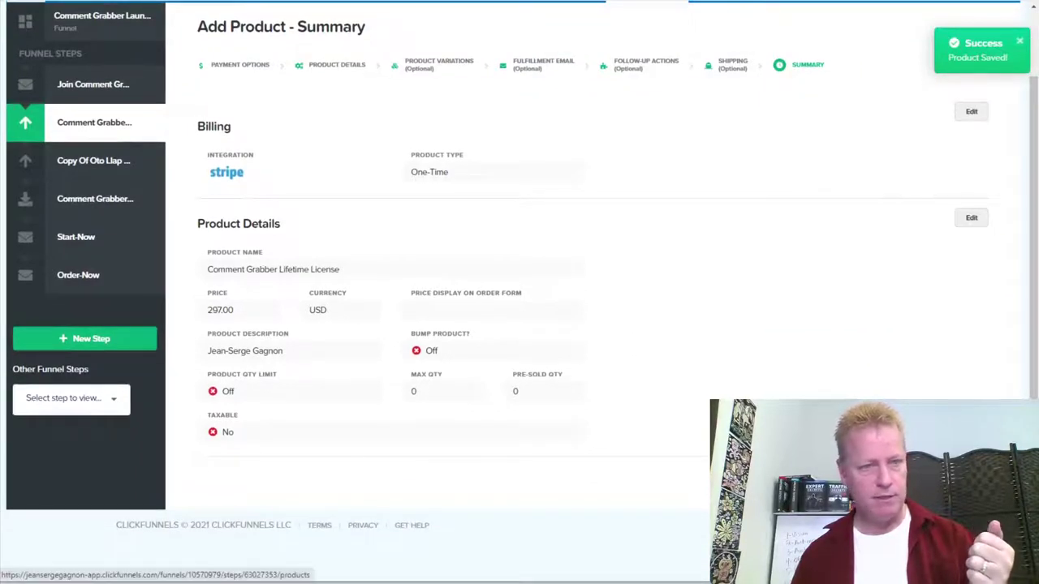
pyautogui.click(696, 378)
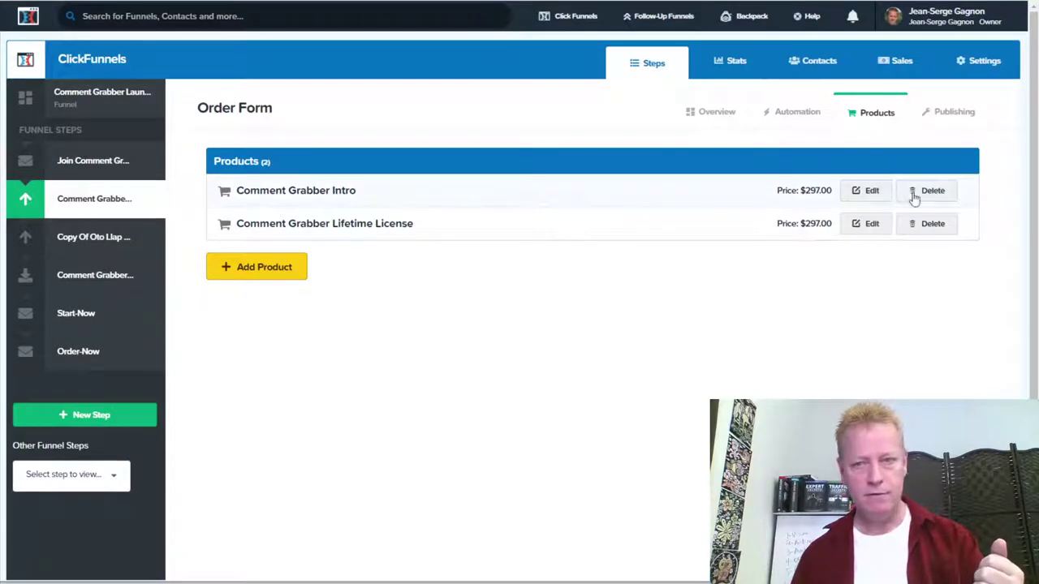
# Step: Replace 'Intro' with 'Lifetime License' in the Comment Grabber Intro product name and save the details
pyautogui.click(872, 192)
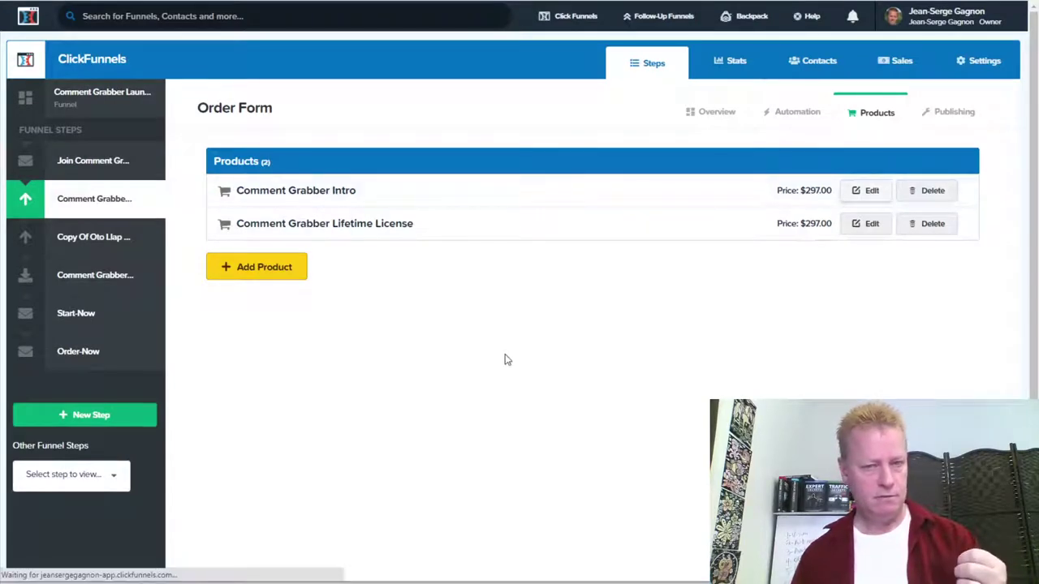
pyautogui.scroll(-2, 630, 454)
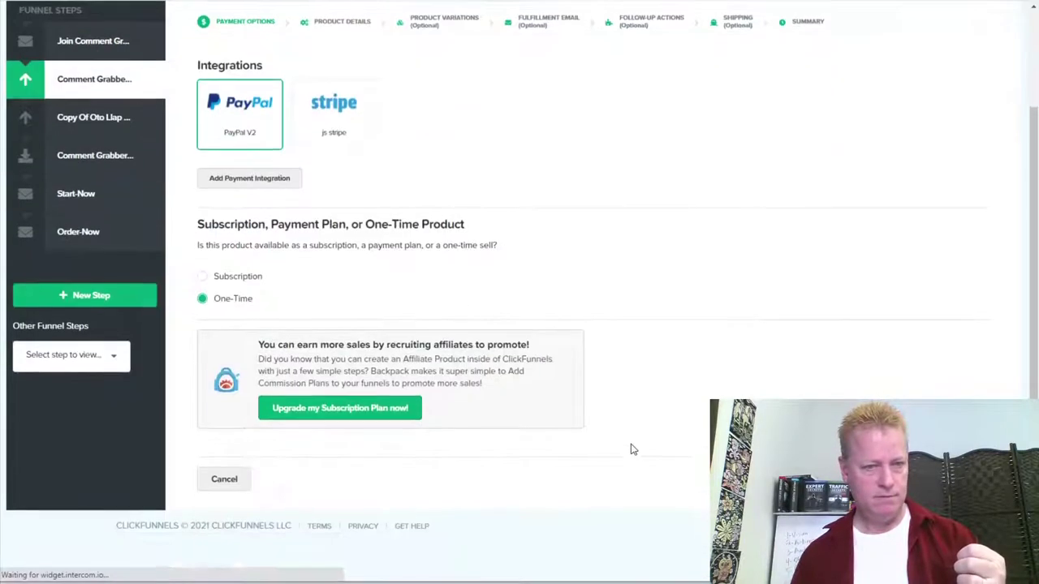
pyautogui.scroll(2, 663, 209)
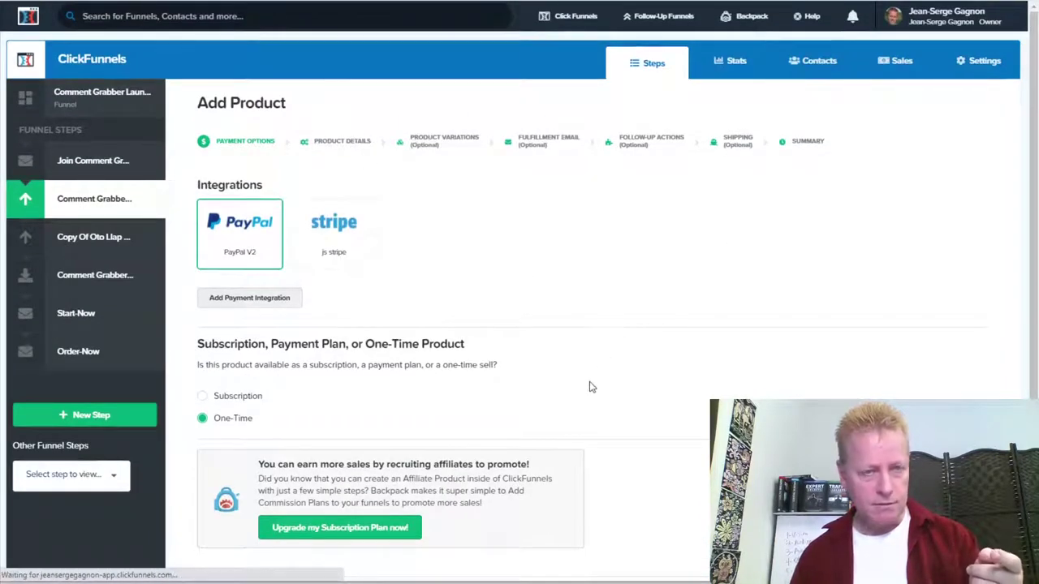
pyautogui.scroll(-10, 621, 327)
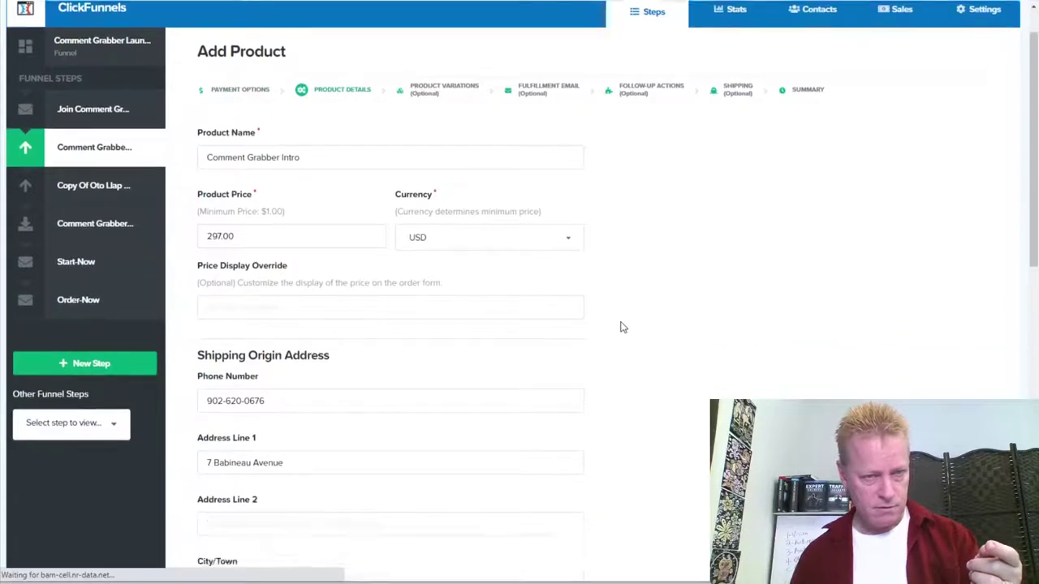
pyautogui.click(344, 221)
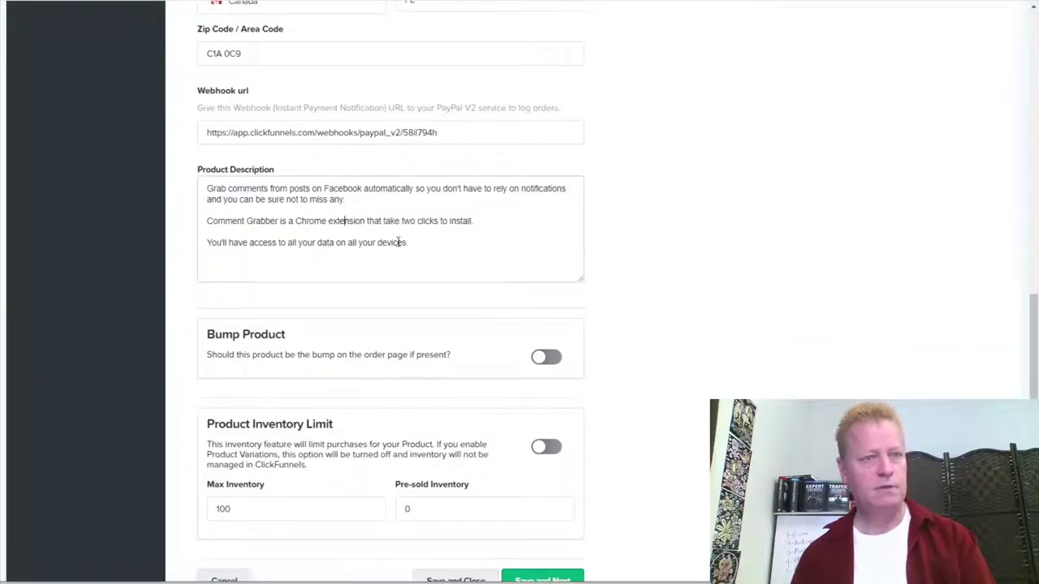
pyautogui.hotkey('ctrl', 'a')
pyautogui.hotkey('ctrl', 'c')
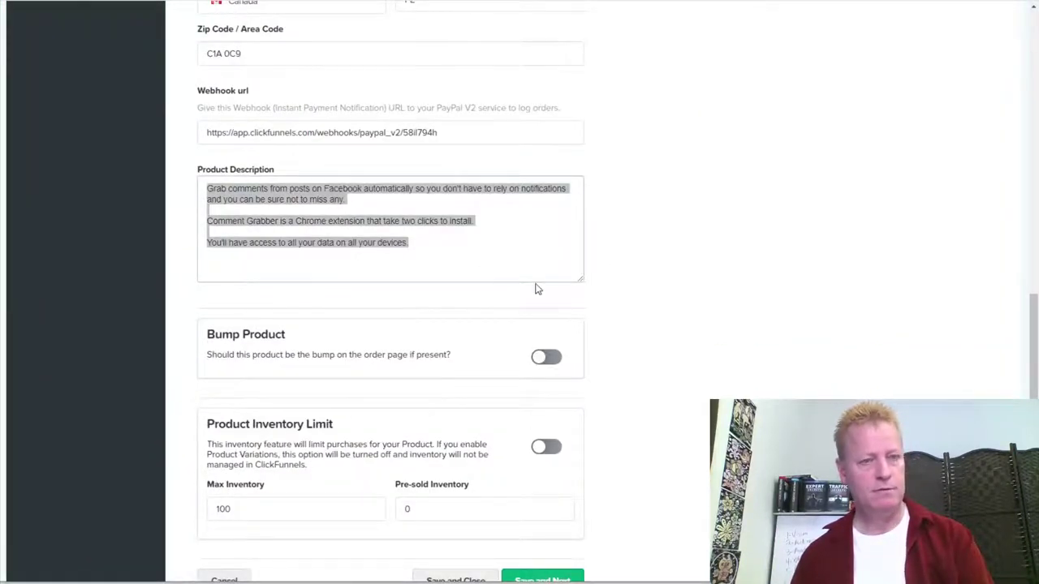
pyautogui.scroll(10, 535, 289)
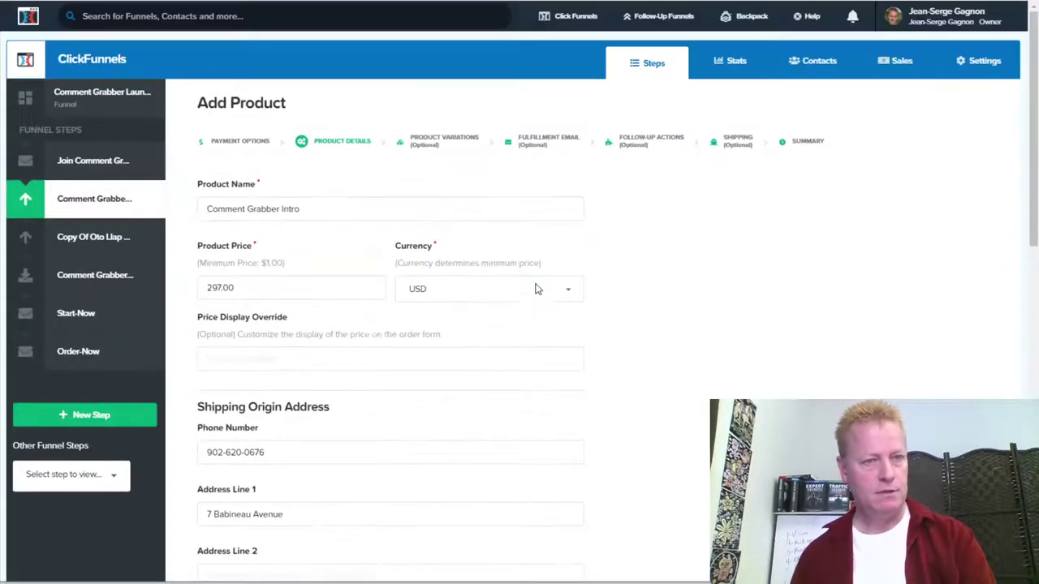
pyautogui.doubleClick(290, 209)
pyautogui.write('L')
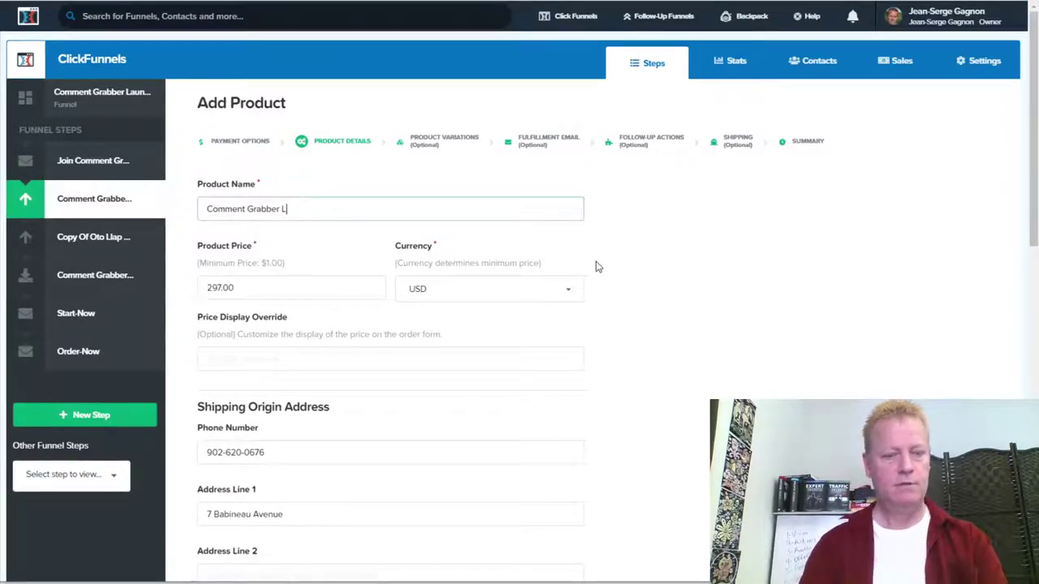
pyautogui.write('ifetime ')
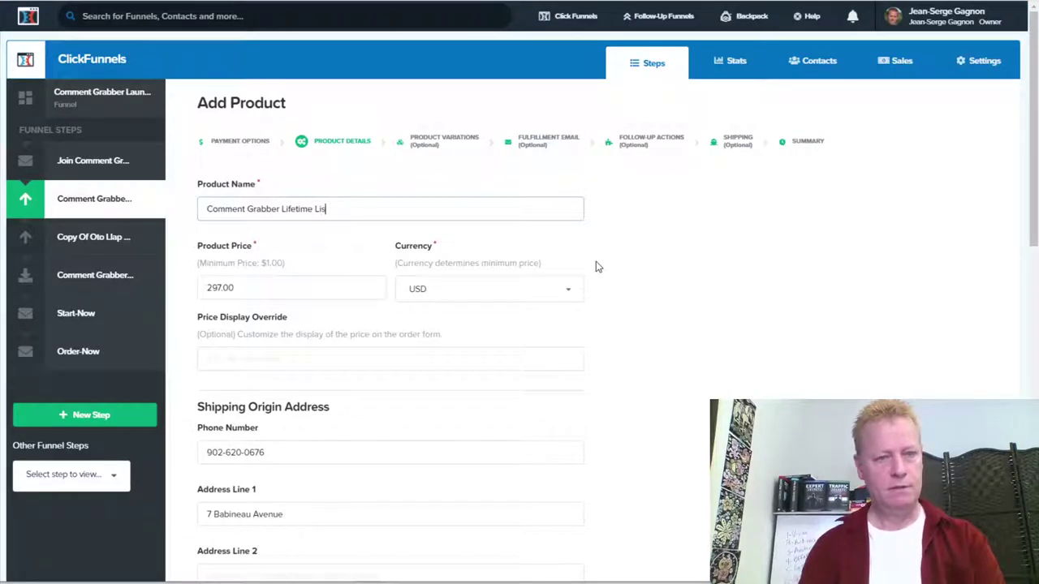
pyautogui.write('License')
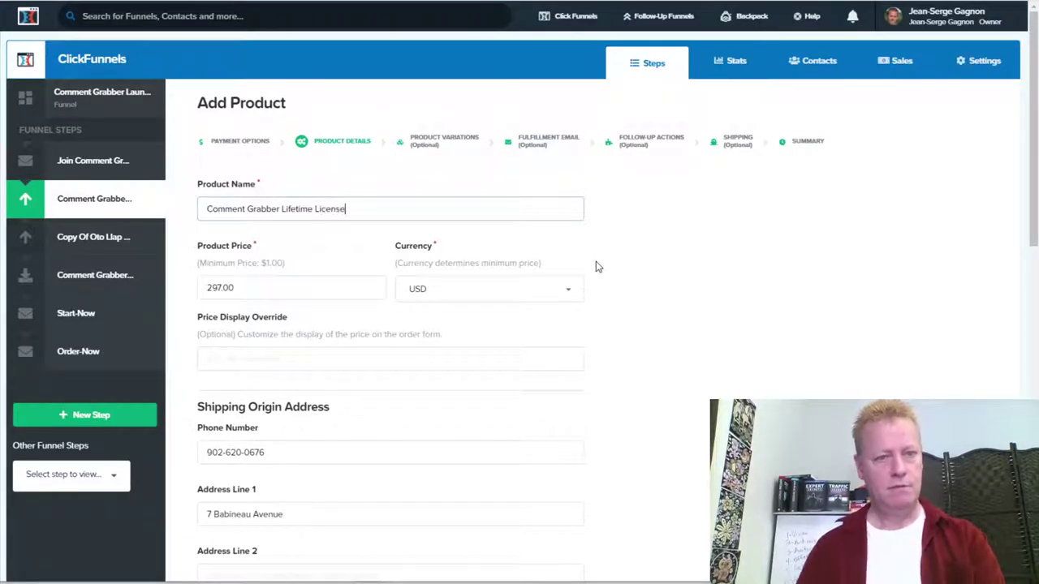
pyautogui.scroll(-3, 703, 338)
pyautogui.scroll(-6, 700, 341)
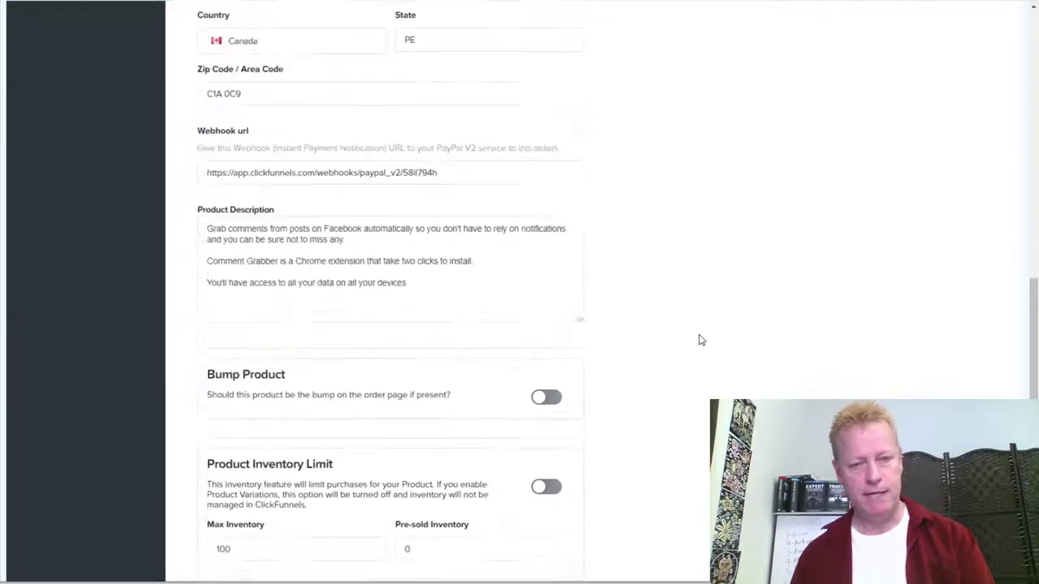
pyautogui.click(556, 483)
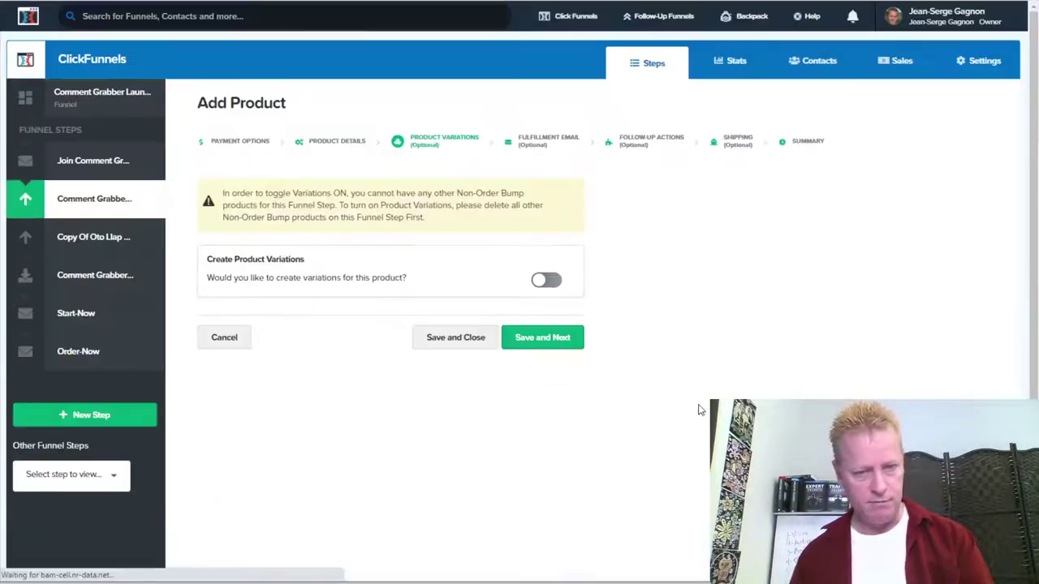
# Step: Save and close the renamed product, then open the second license product's details
pyautogui.click(463, 339)
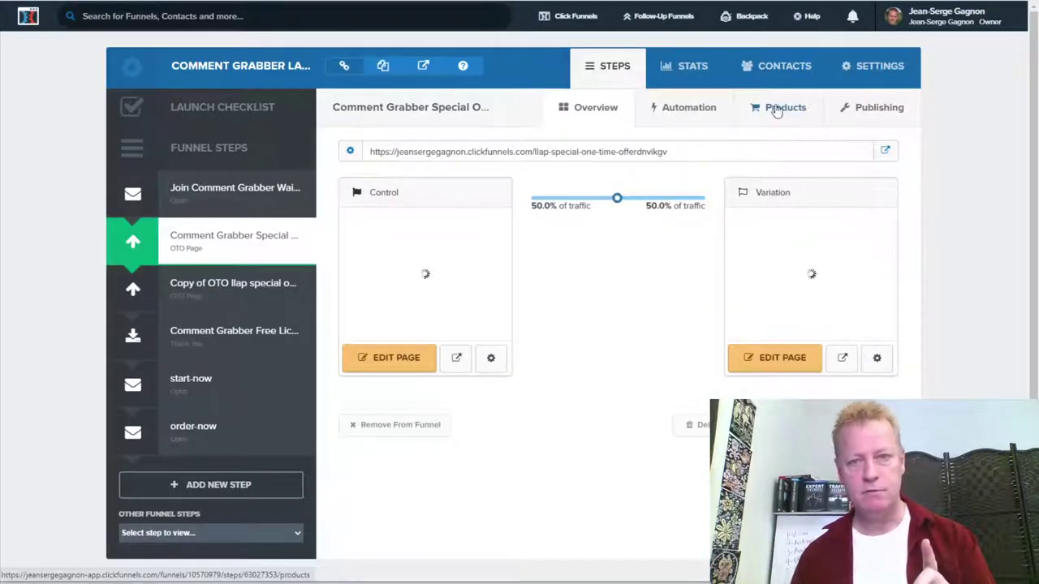
pyautogui.click(777, 109)
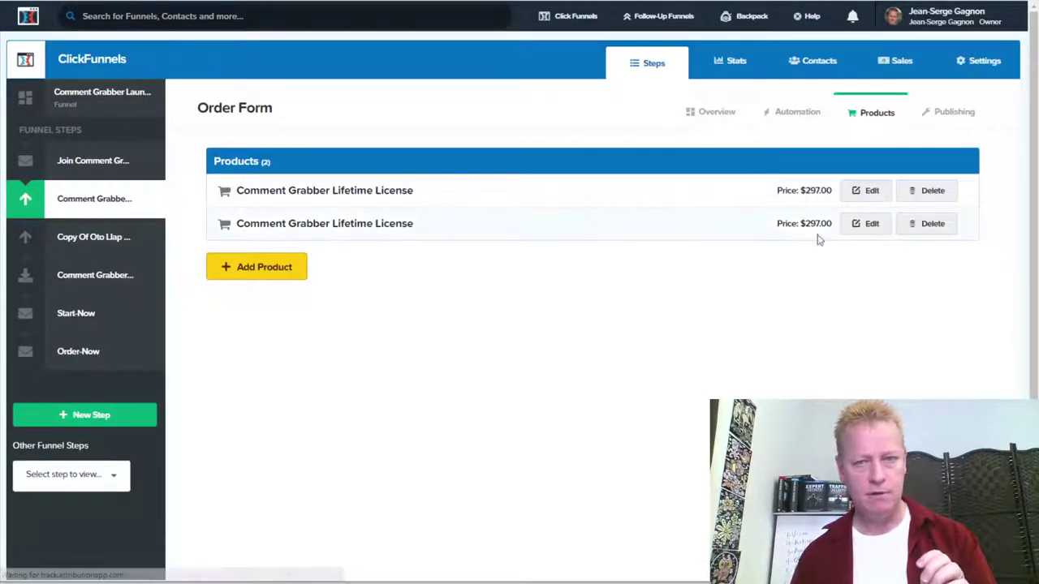
pyautogui.click(858, 231)
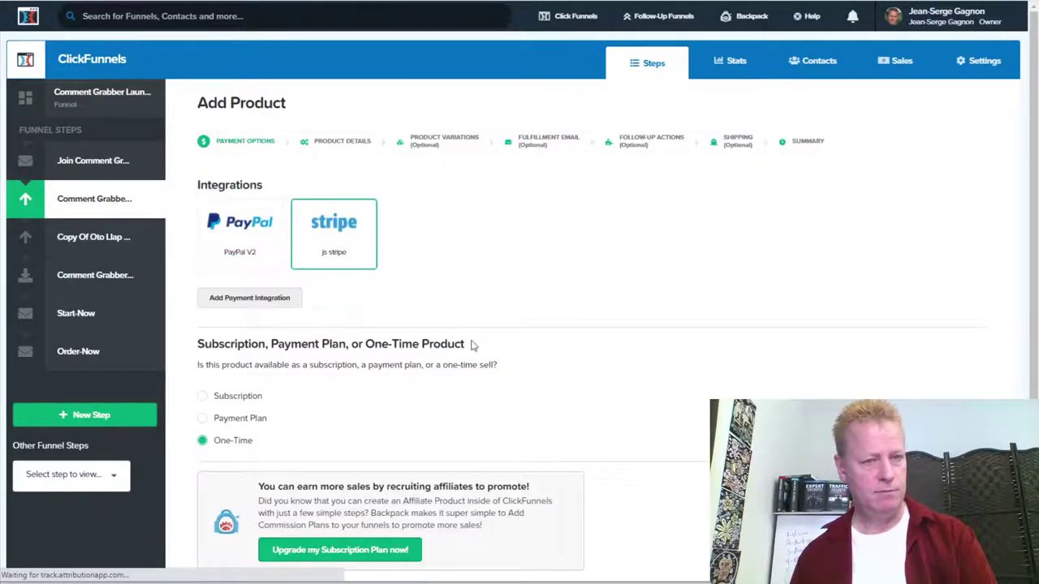
pyautogui.scroll(-3, 408, 435)
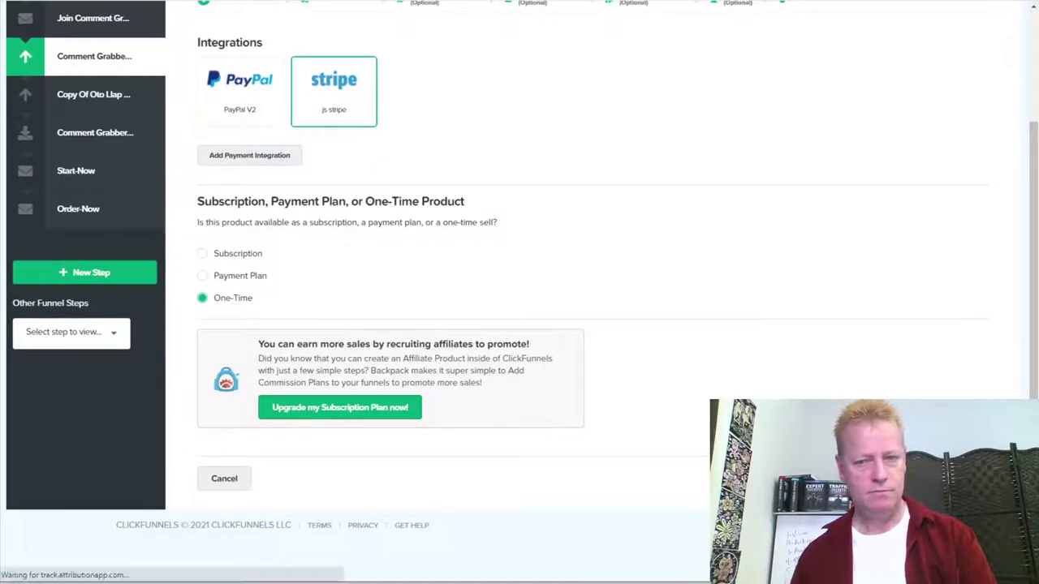
pyautogui.press('Return')
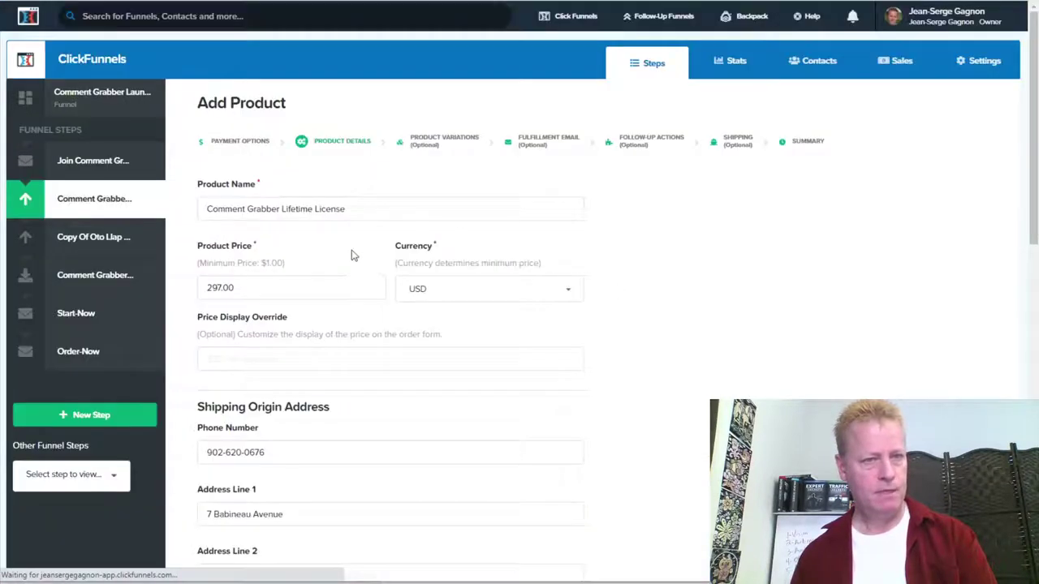
# Step: Append '(st' to the product name, paste a product description, and save and close
pyautogui.click(363, 211)
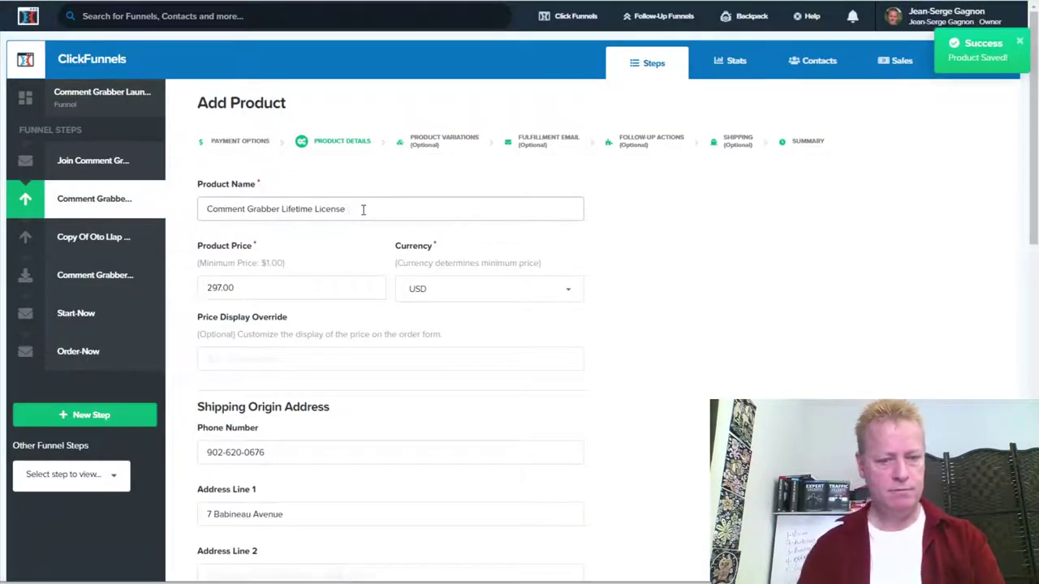
pyautogui.write('(stri')
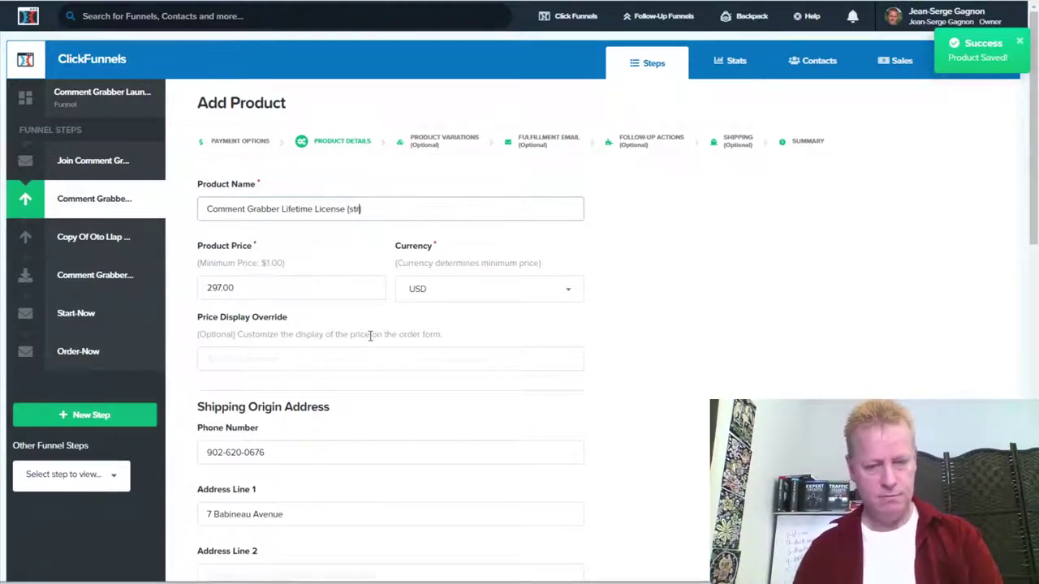
pyautogui.scroll(-4, 735, 354)
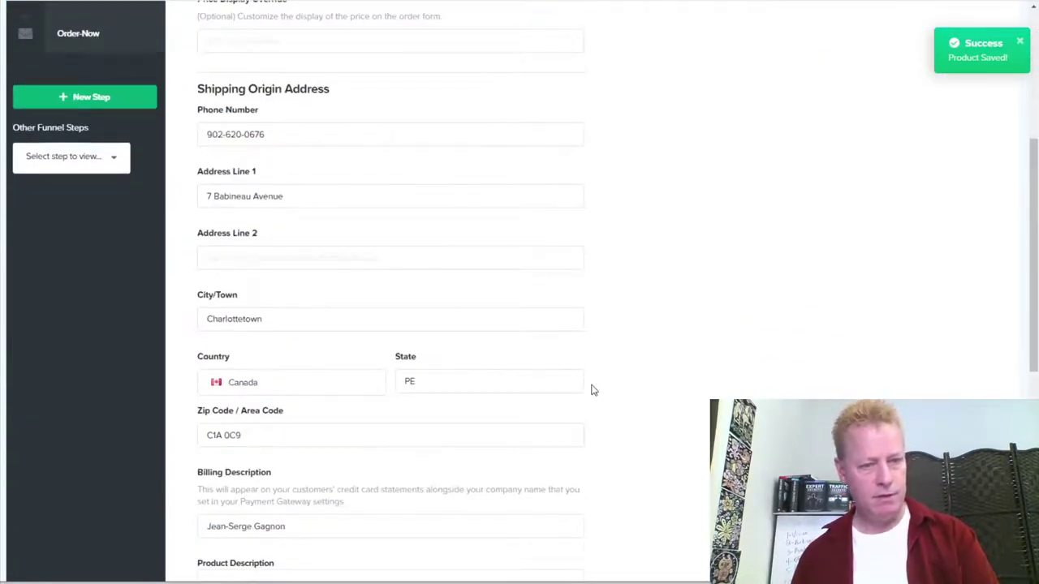
pyautogui.scroll(4, 590, 390)
pyautogui.scroll(-10, 801, 360)
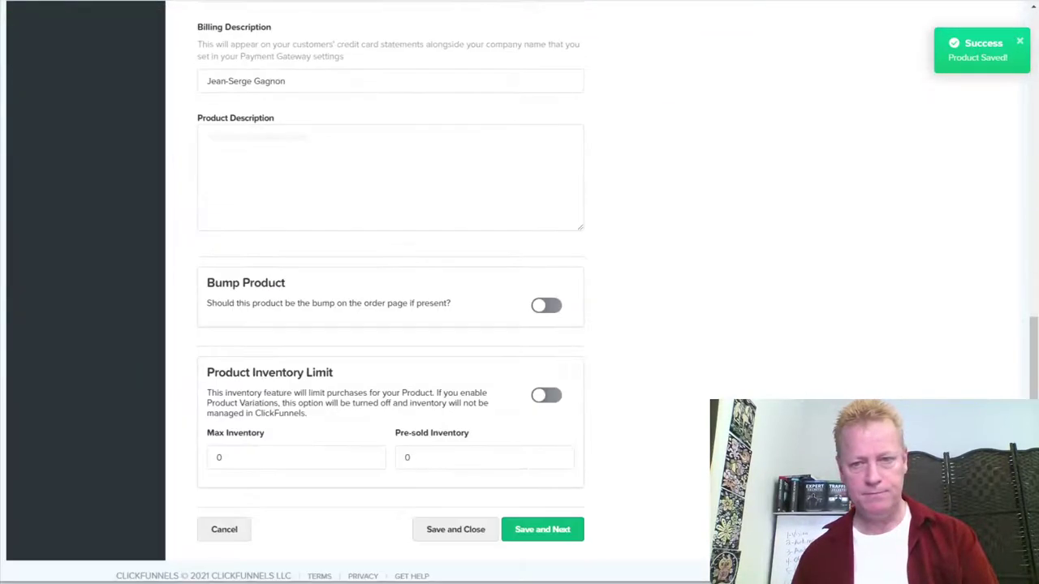
pyautogui.click(301, 176)
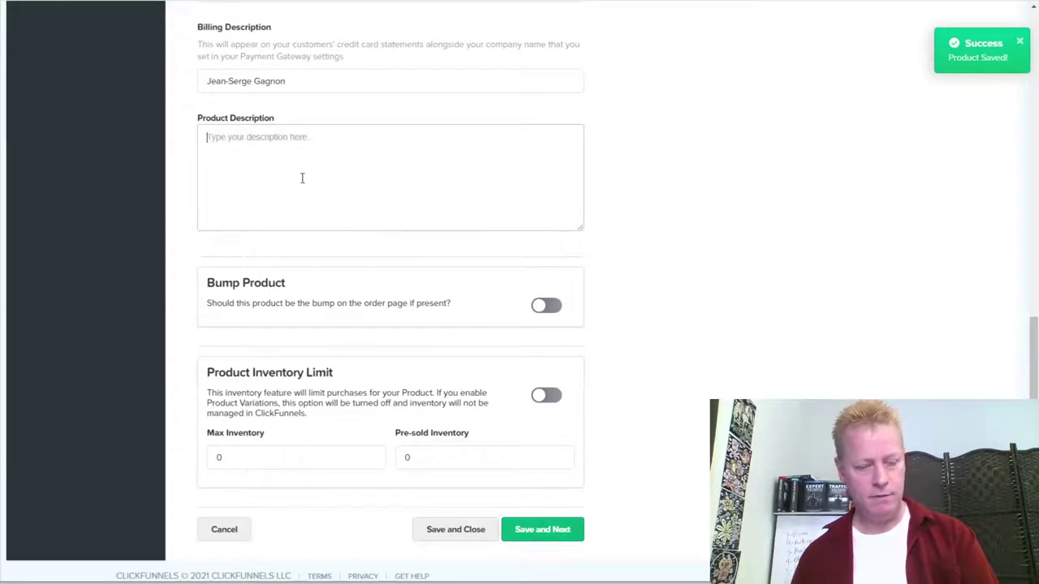
pyautogui.hotkey('ctrl', 'v')
pyautogui.click(535, 529)
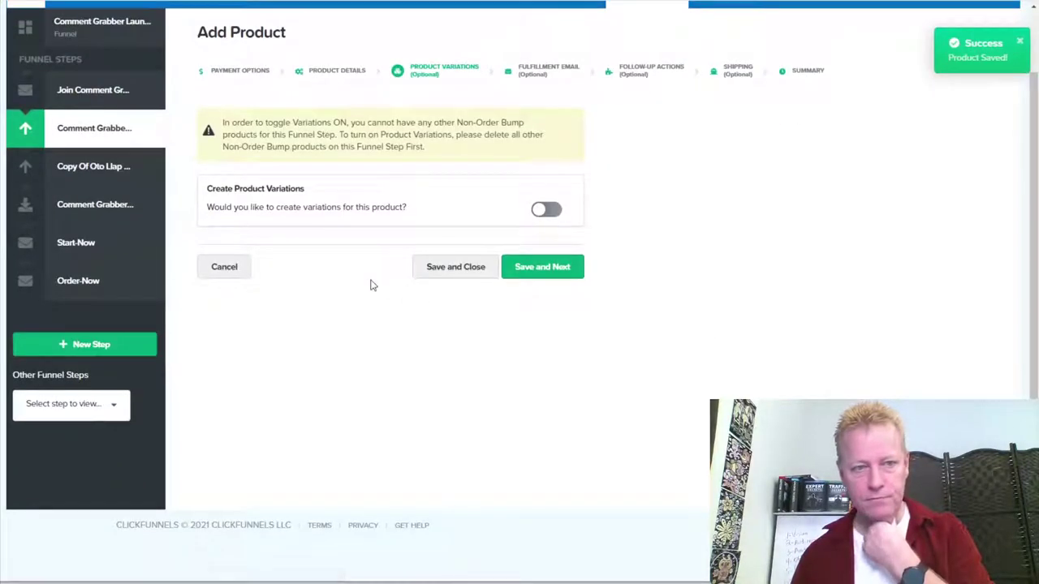
pyautogui.click(471, 275)
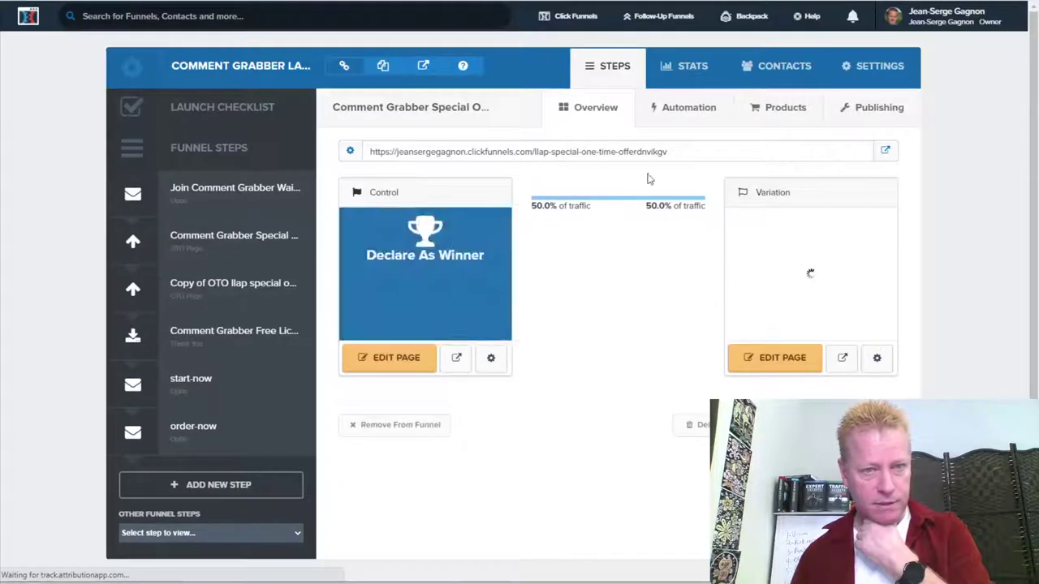
# Step: Append '(paypal)' to the PayPal product's name, then save and close it
pyautogui.click(784, 114)
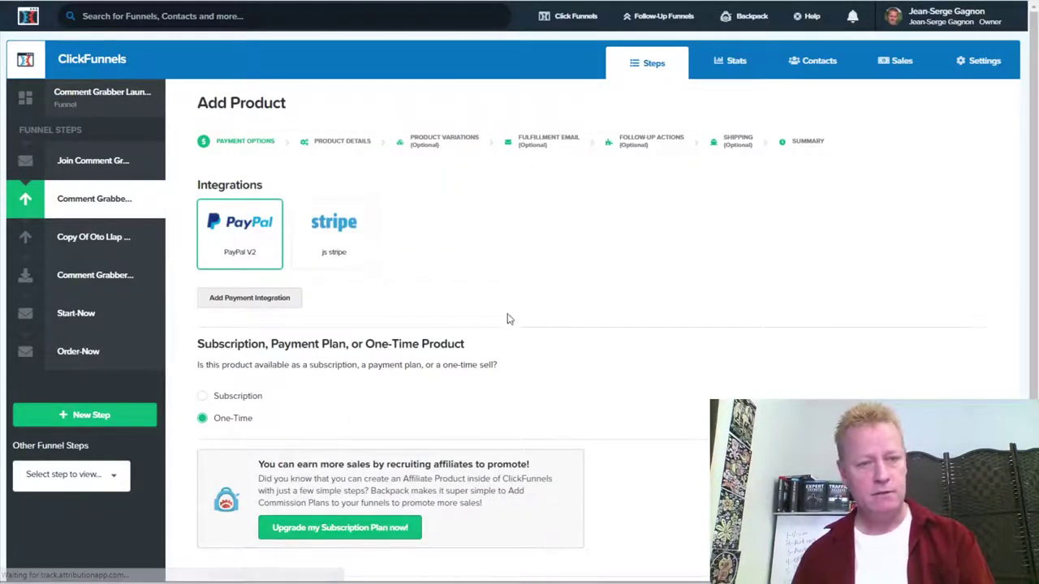
pyautogui.scroll(-3, 580, 341)
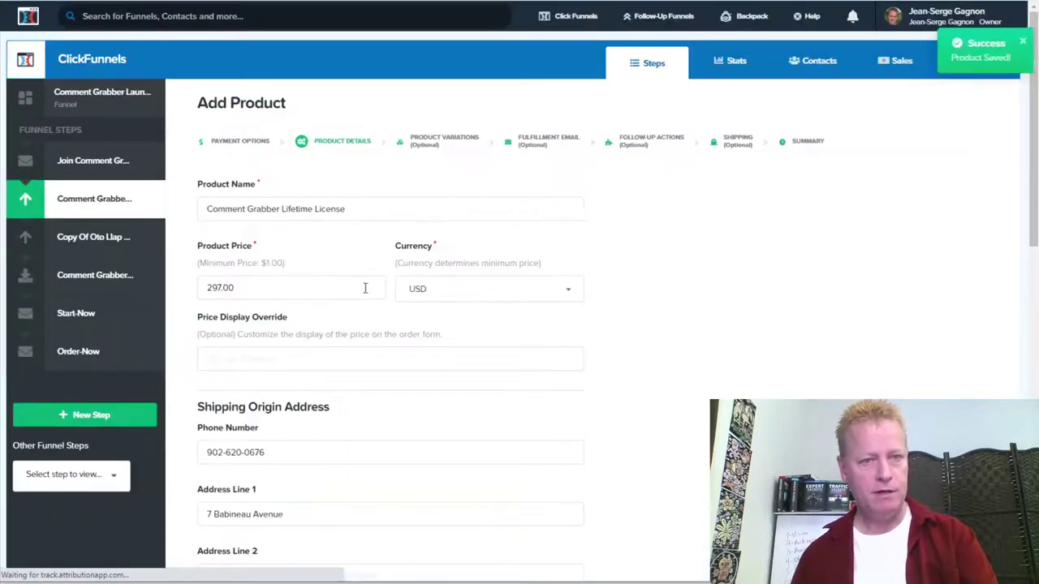
pyautogui.click(369, 211)
pyautogui.write('(paypal')
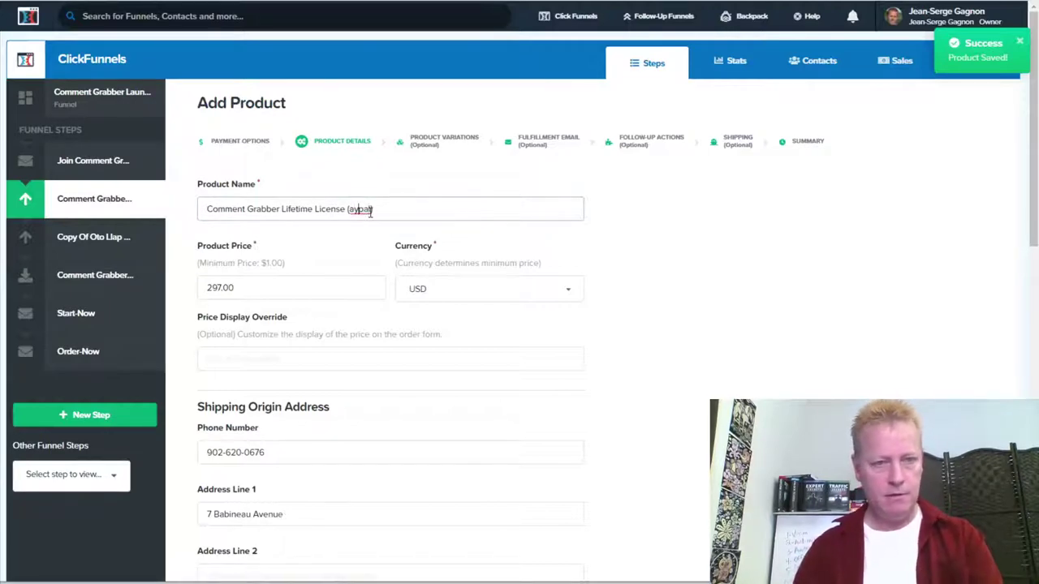
pyautogui.write(')')
pyautogui.click(706, 241)
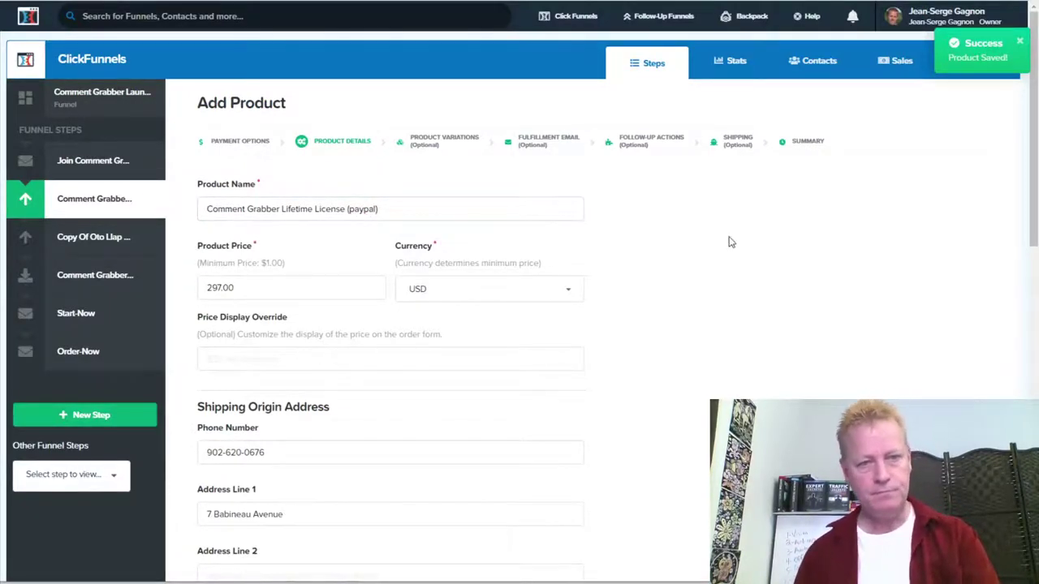
pyautogui.scroll(-10, 714, 243)
pyautogui.click(572, 480)
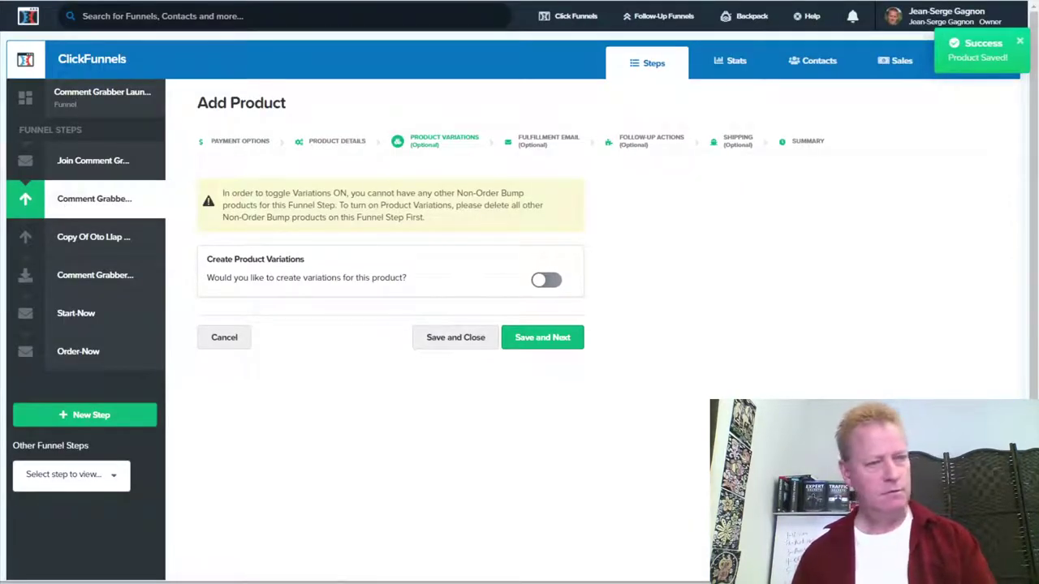
pyautogui.click(473, 338)
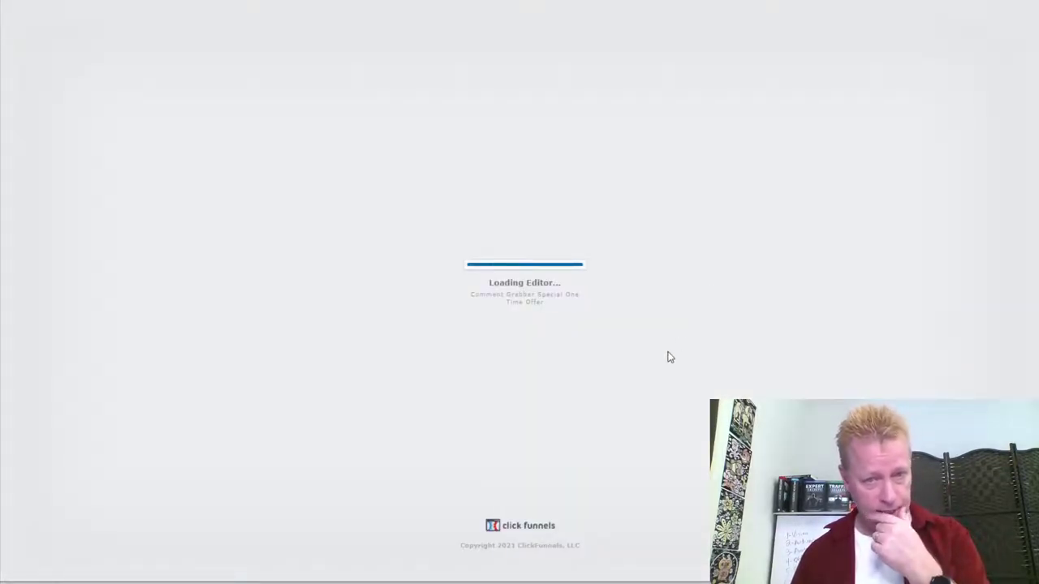
# Step: Insert a Button element under the YES button and label it 'YES - buy with Stripe'
pyautogui.scroll(-10, 679, 352)
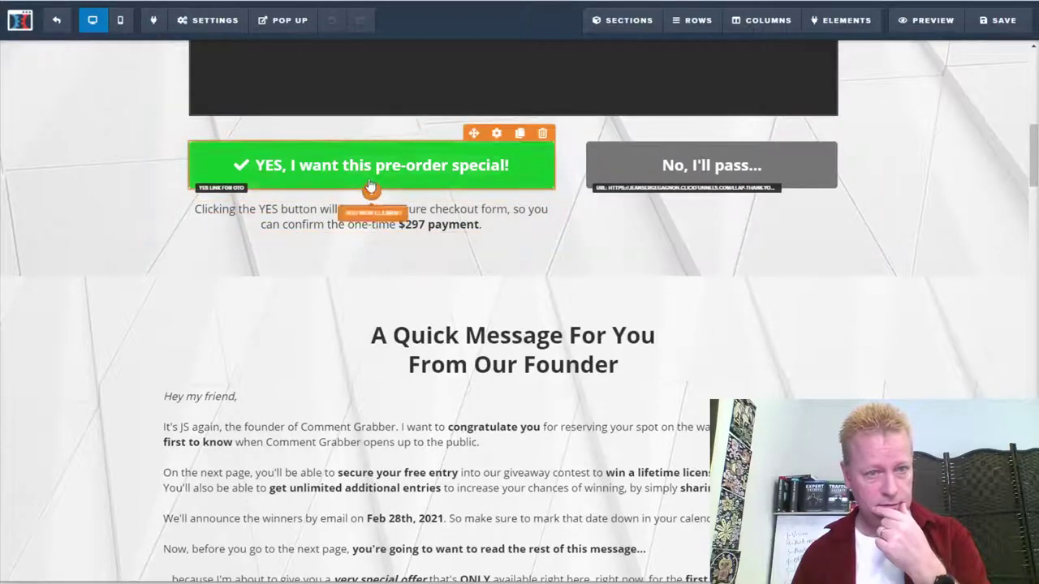
pyautogui.click(373, 191)
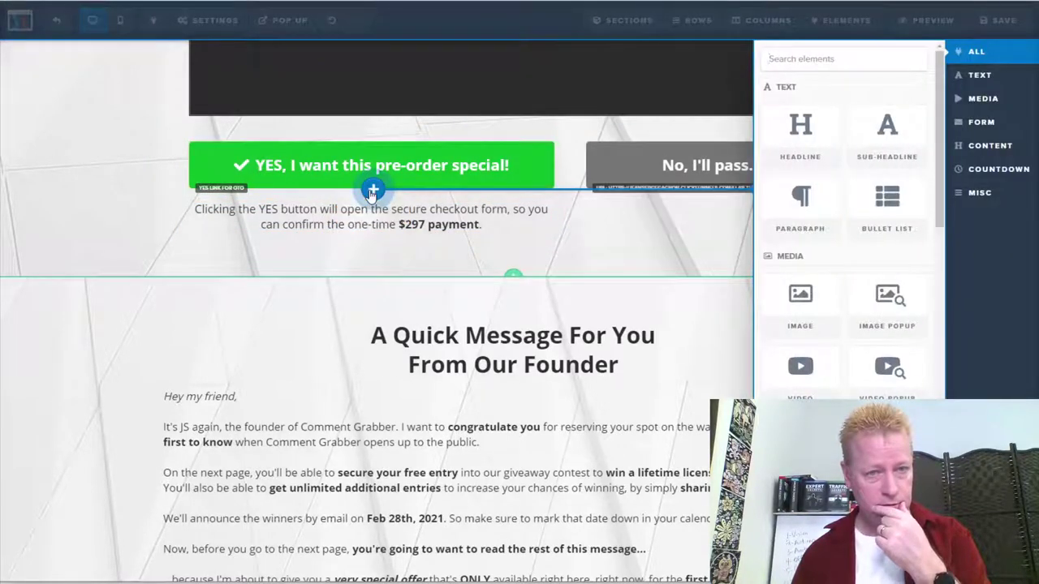
pyautogui.scroll(-3, 885, 357)
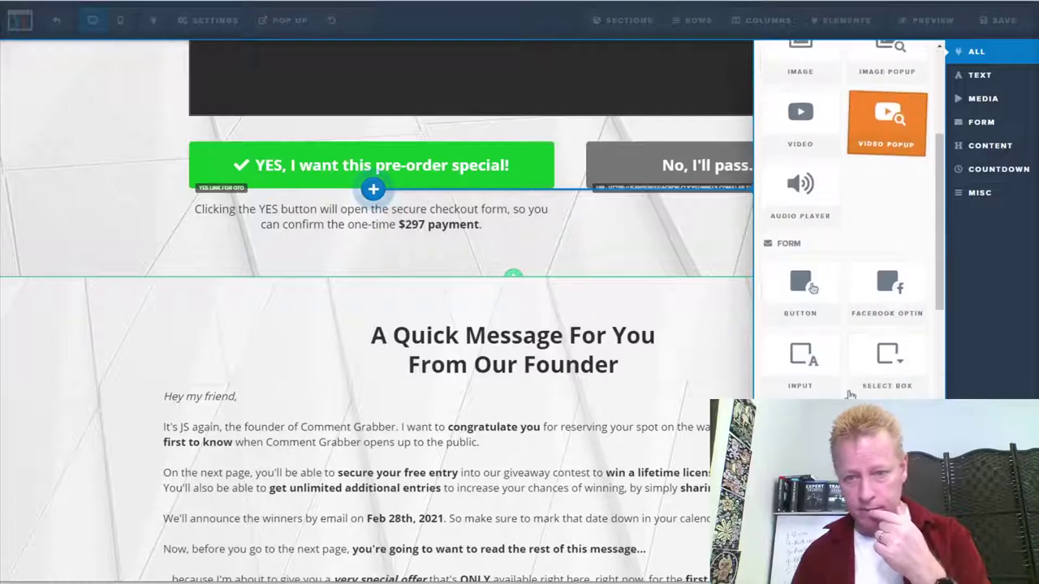
pyautogui.click(800, 291)
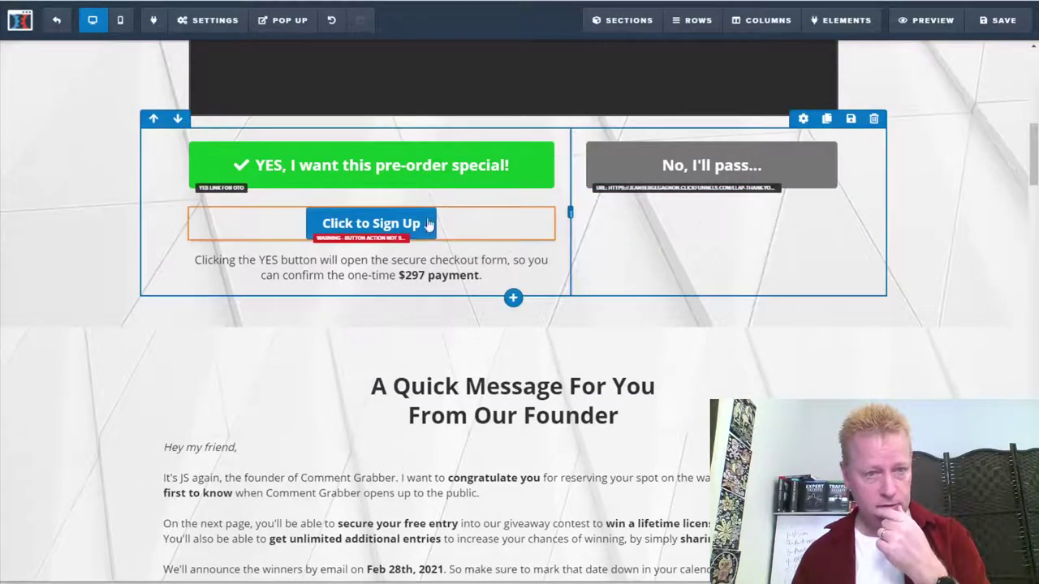
pyautogui.click(369, 224)
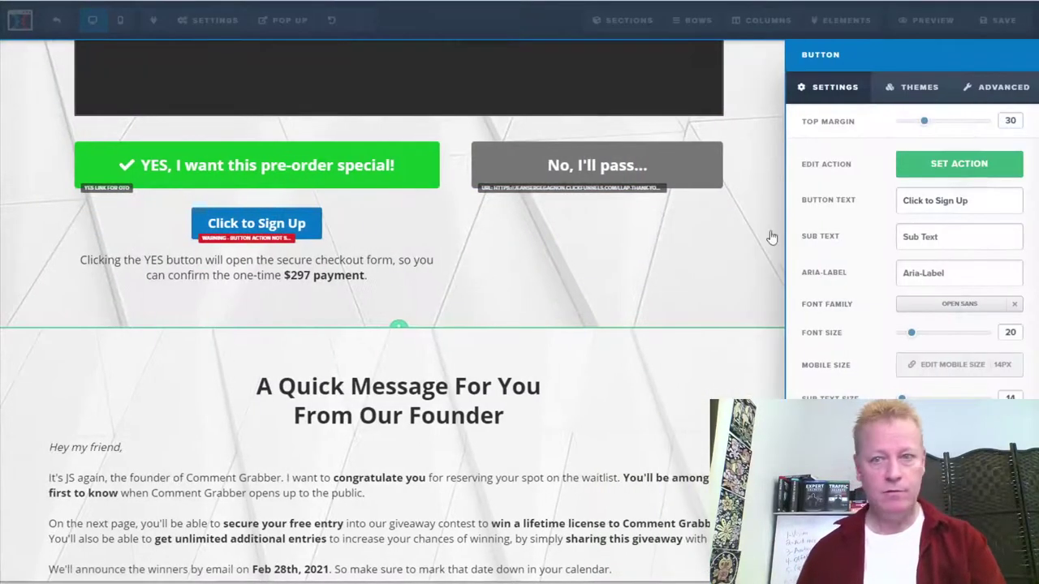
pyautogui.moveTo(968, 200); pyautogui.dragTo(862, 198)
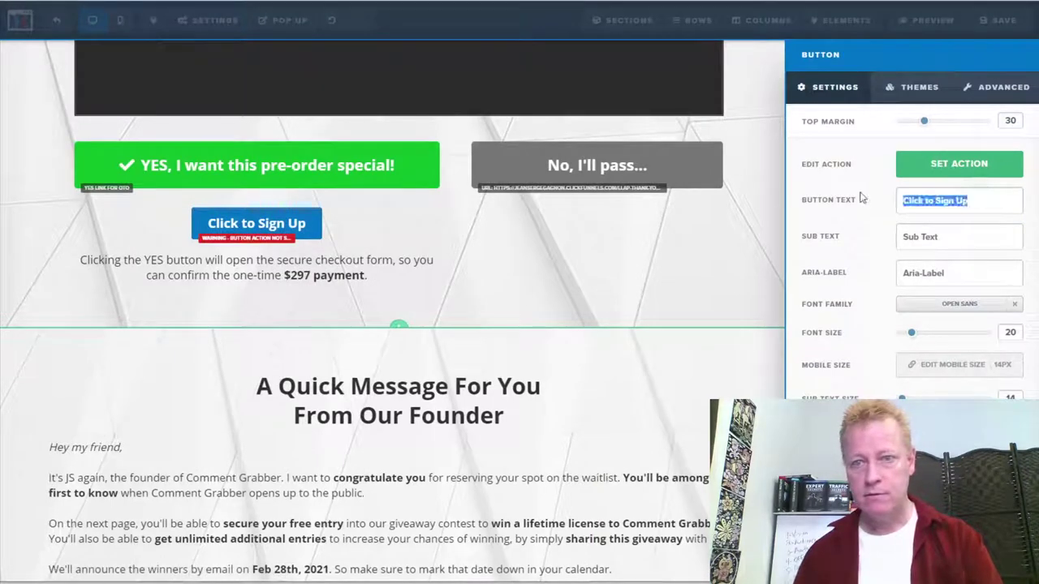
pyautogui.write('YES, I want')
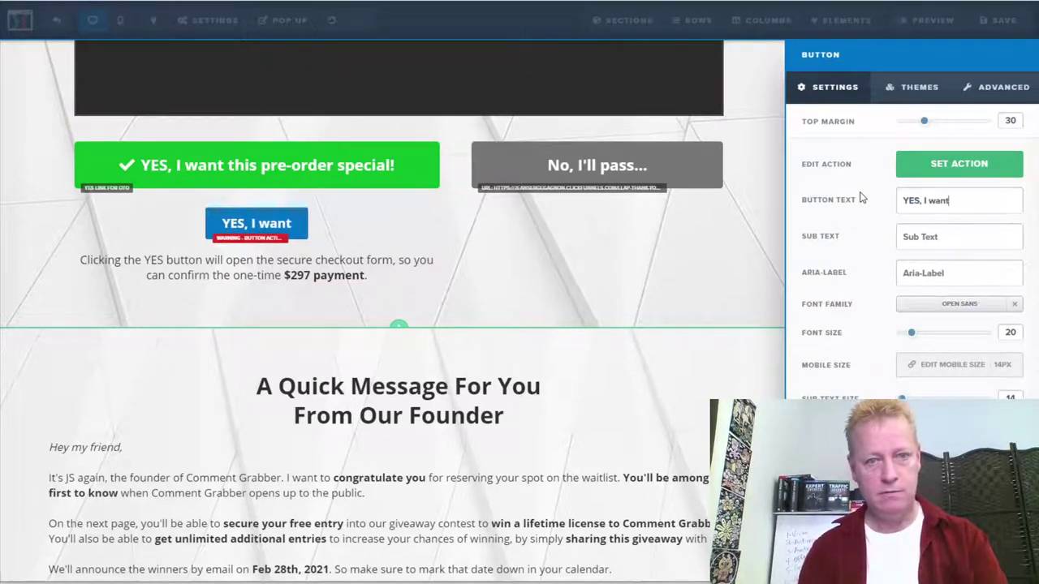
pyautogui.press('BackSpace')
pyautogui.press('BackSpace')
pyautogui.press('BackSpace')
pyautogui.press('BackSpace')
pyautogui.press('BackSpace')
pyautogui.press('BackSpace')
pyautogui.press('BackSpace')
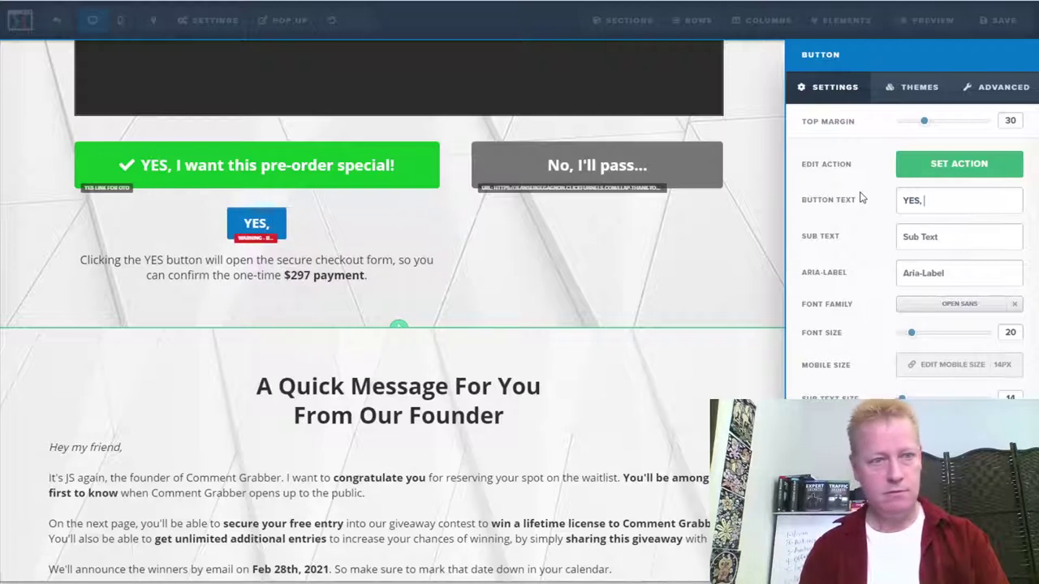
pyautogui.write('I want')
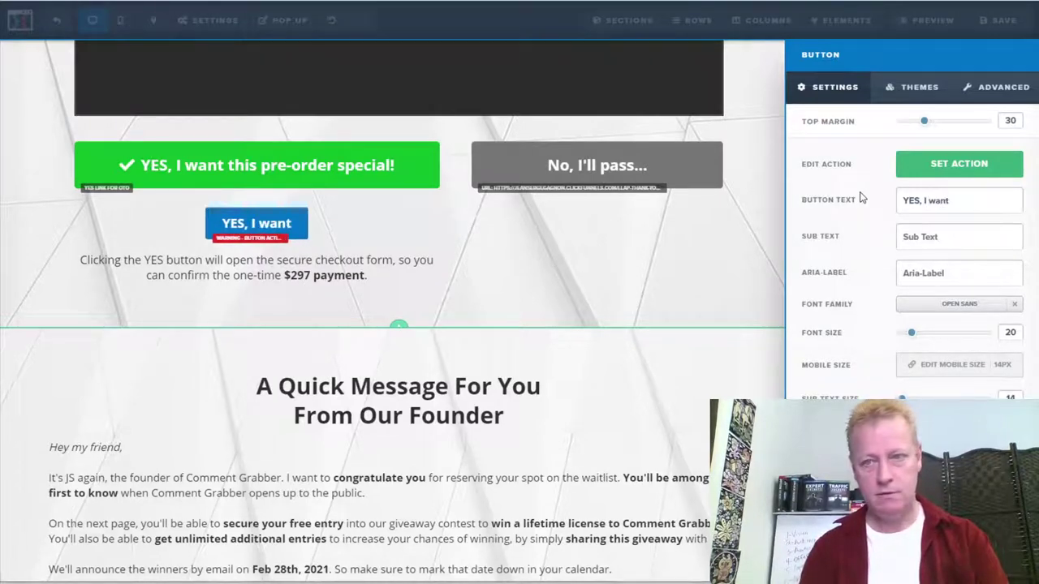
pyautogui.write(' this')
pyautogui.press('BackSpace')
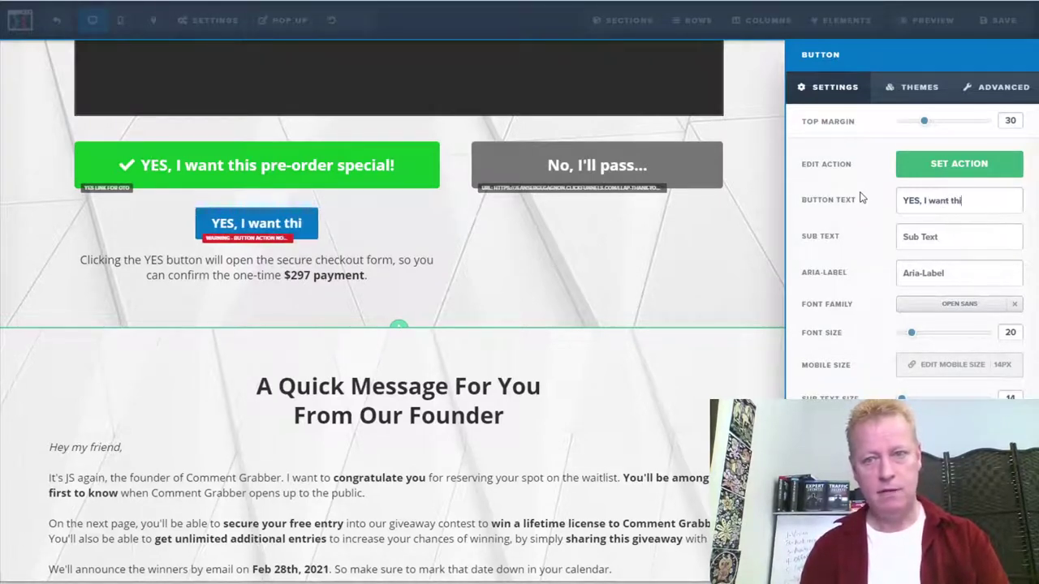
pyautogui.press('BackSpace')
pyautogui.press('BackSpace')
pyautogui.press('BackSpace')
pyautogui.press('BackSpace')
pyautogui.press('BackSpace')
pyautogui.press('BackSpace')
pyautogui.press('BackSpace')
pyautogui.press('BackSpace')
pyautogui.press('BackSpace')
pyautogui.press('BackSpace')
pyautogui.press('BackSpace')
pyautogui.press('BackSpace')
pyautogui.press('BackSpace')
pyautogui.press('BackSpace')
pyautogui.press('BackSpace')
pyautogui.write('YES')
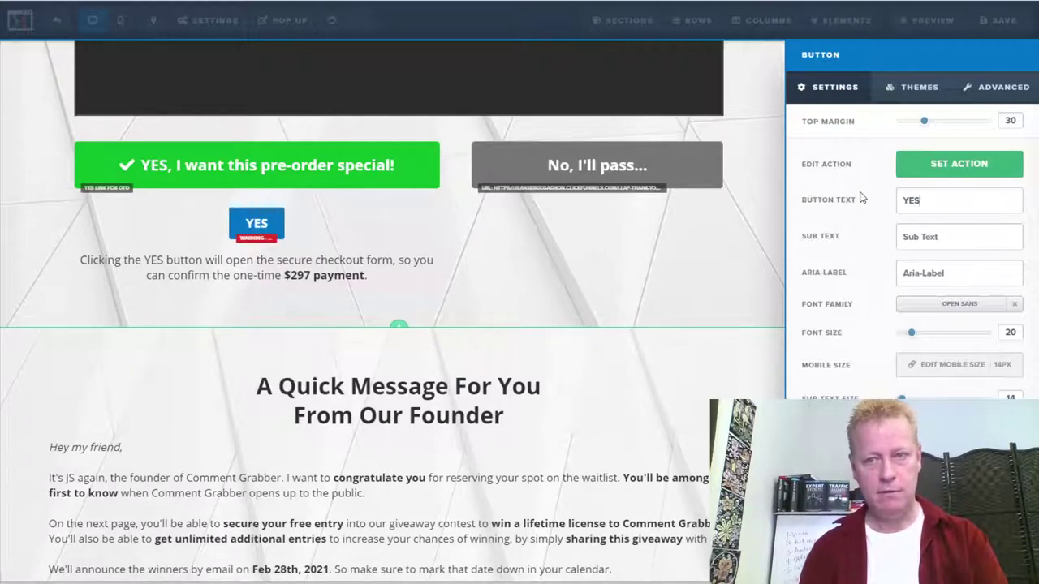
pyautogui.write(' - b')
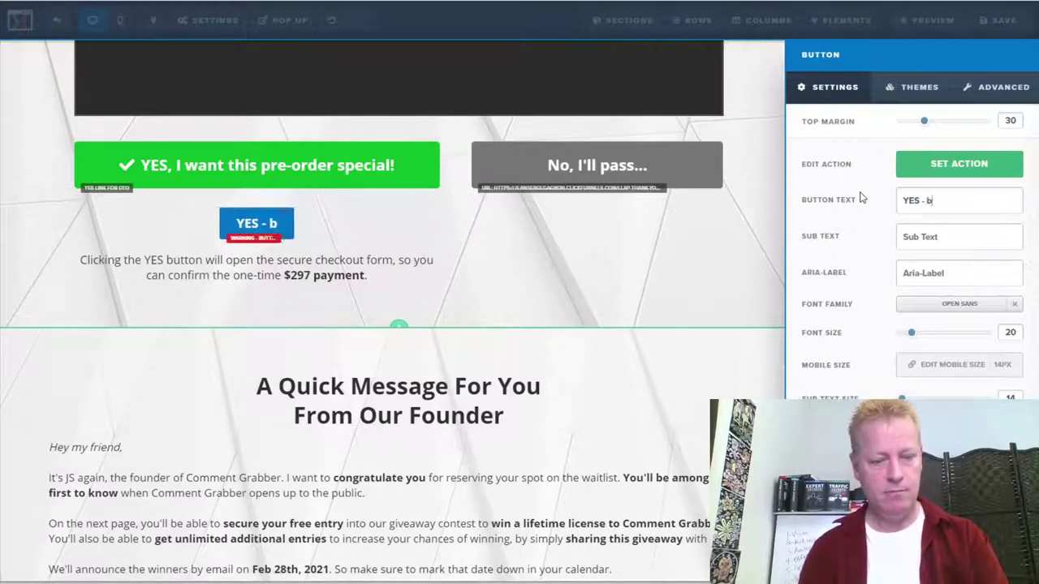
pyautogui.write('uy with Stripe')
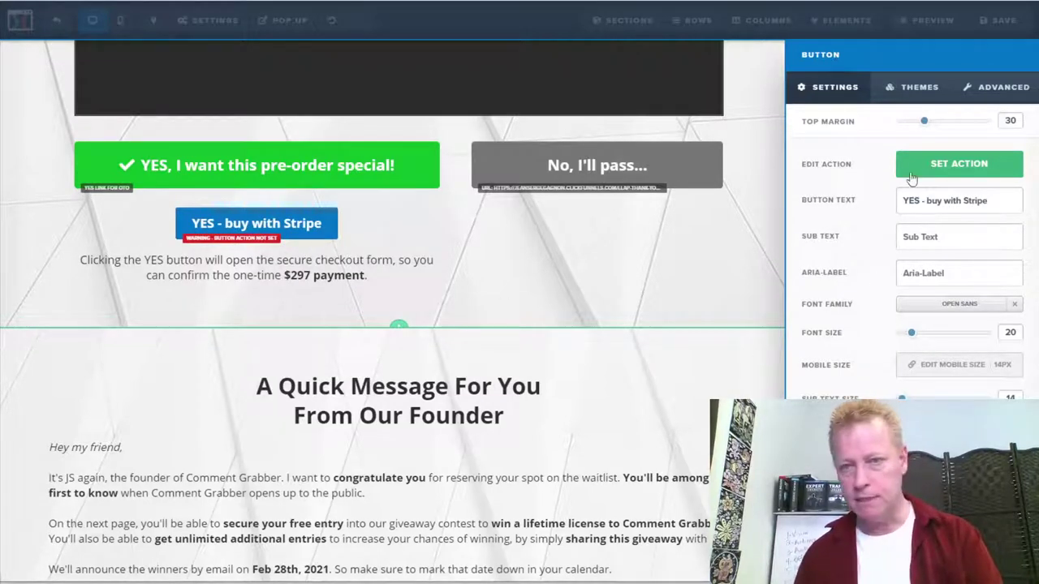
# Step: Set the button's action to 1-Click-Upsell for Comment Grabber Lifetime License (stripe)
pyautogui.click(964, 171)
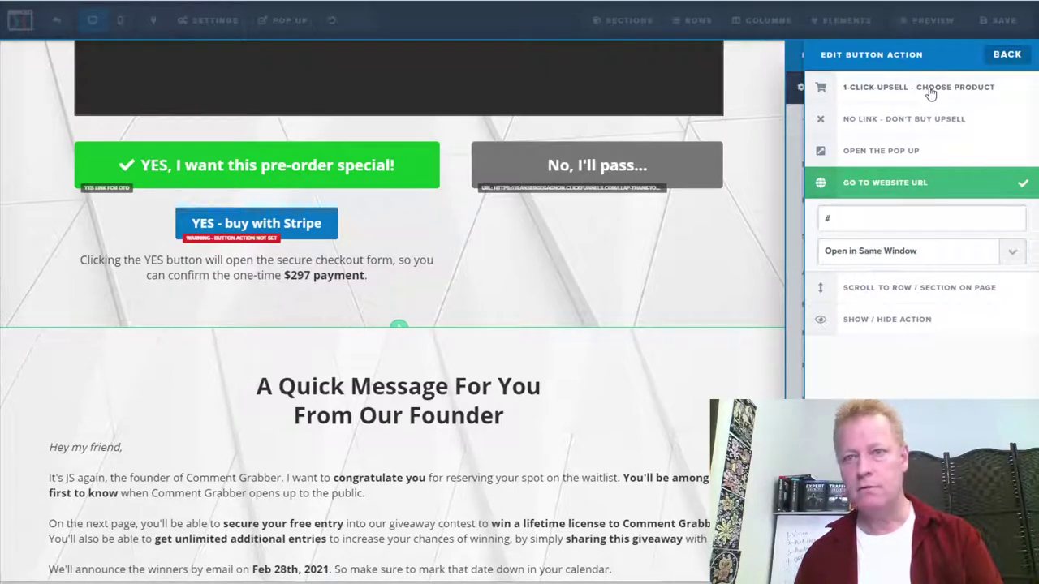
pyautogui.click(930, 89)
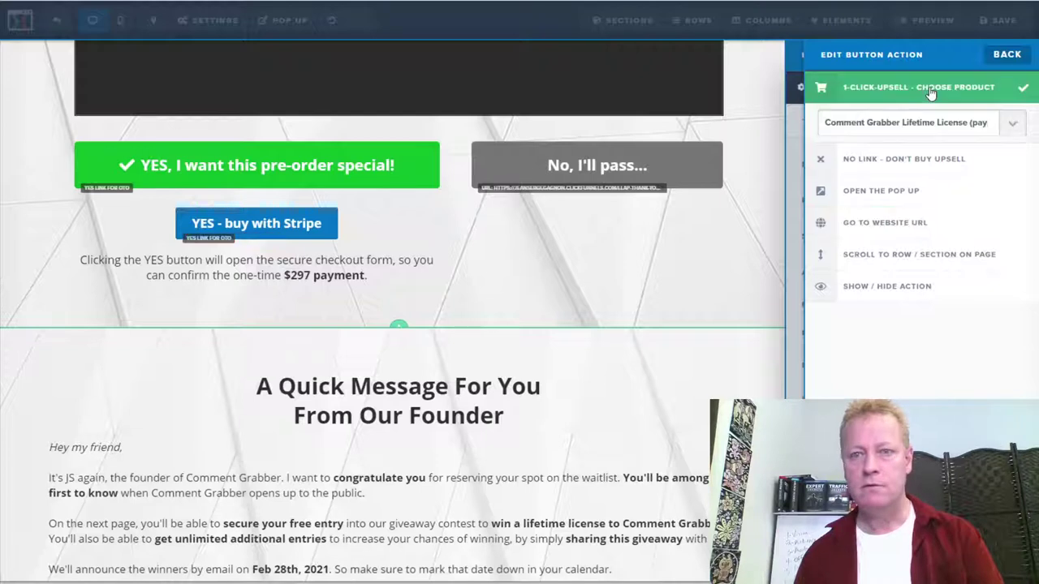
pyautogui.click(1011, 128)
pyautogui.click(967, 168)
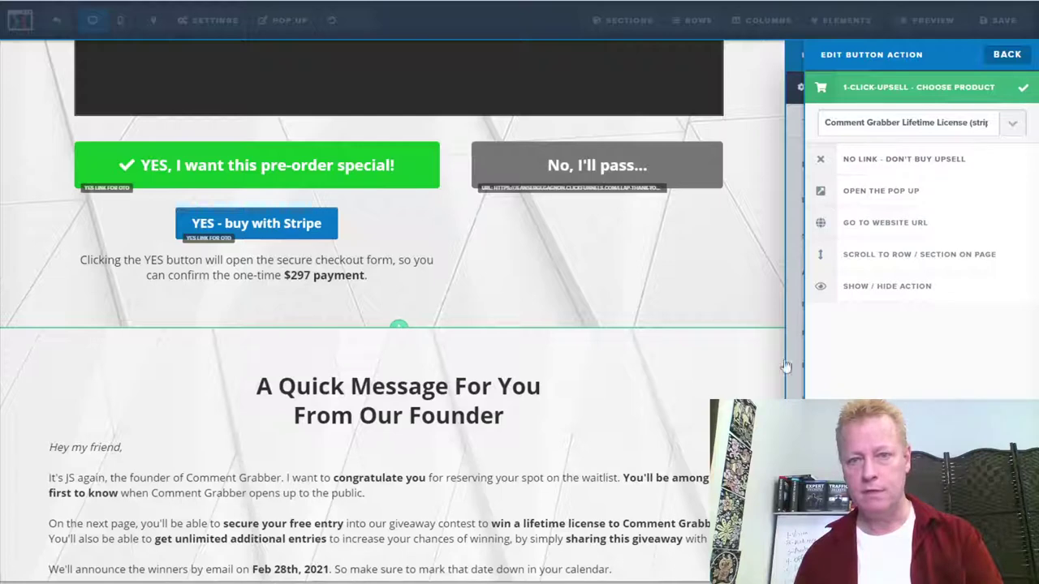
pyautogui.click(284, 231)
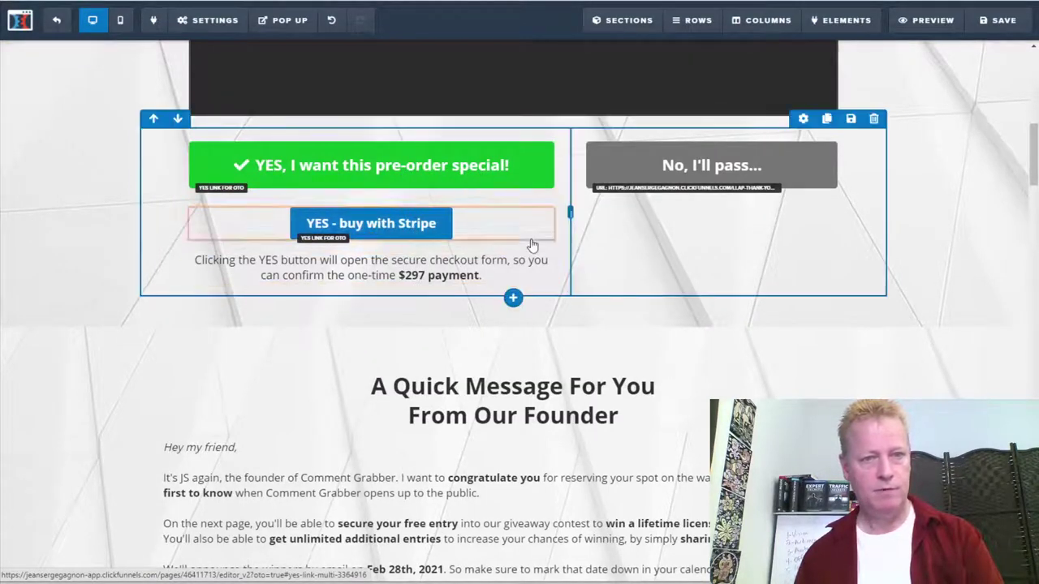
# Step: Insert ' with paypal' before the '!' in the green YES button's text
pyautogui.click(464, 177)
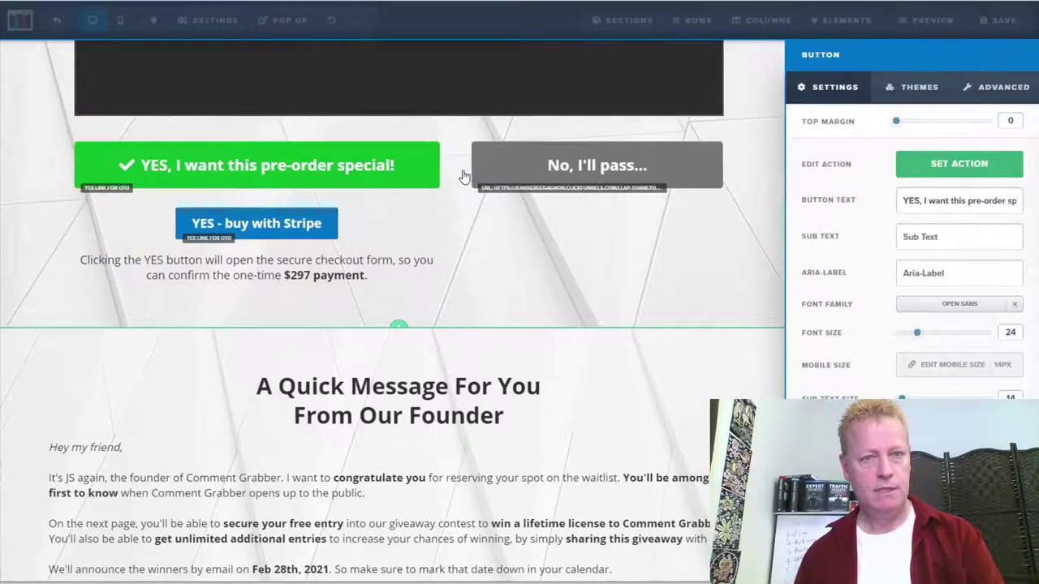
pyautogui.click(975, 201)
pyautogui.press('End')
pyautogui.press('Left')
pyautogui.write('with pay')
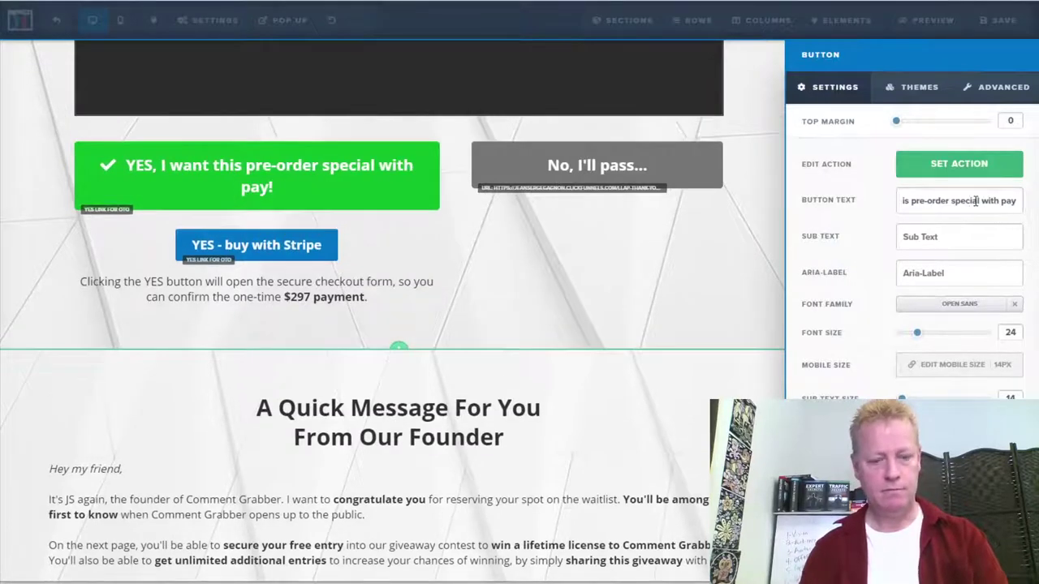
pyautogui.write('pal')
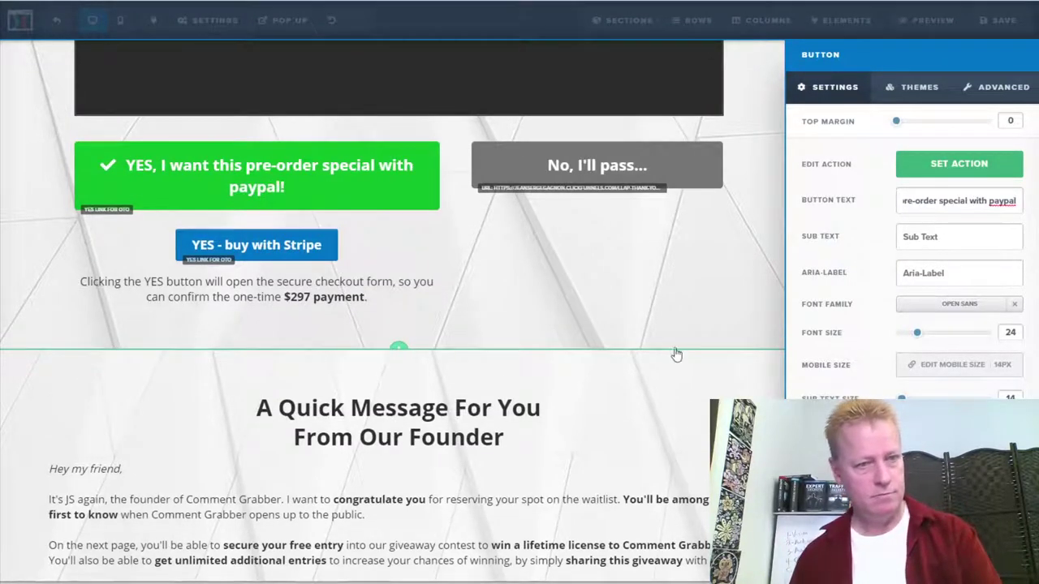
pyautogui.click(725, 300)
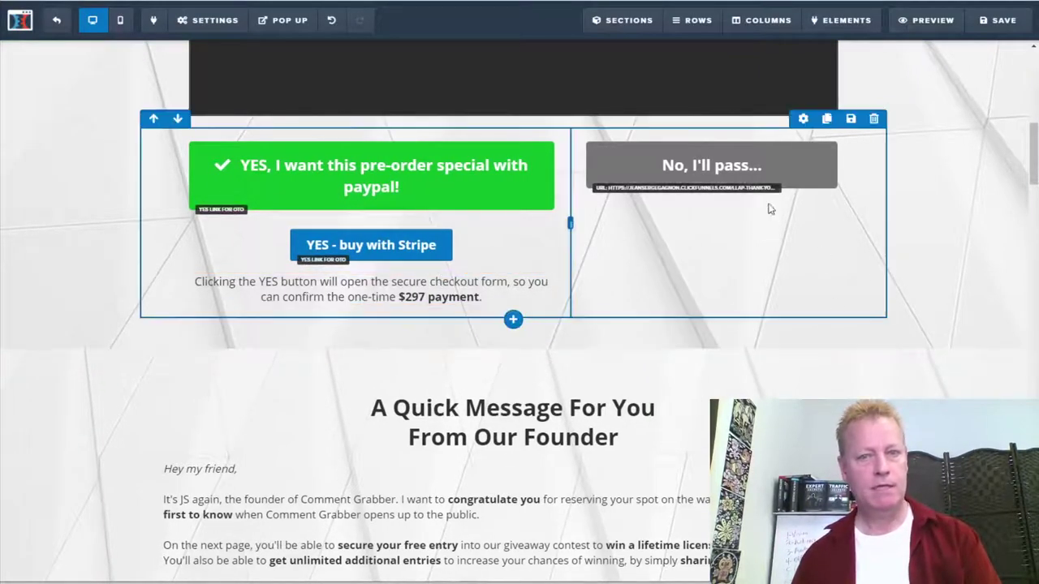
# Step: Increase the top margin of the No, I'll pass button
pyautogui.click(703, 167)
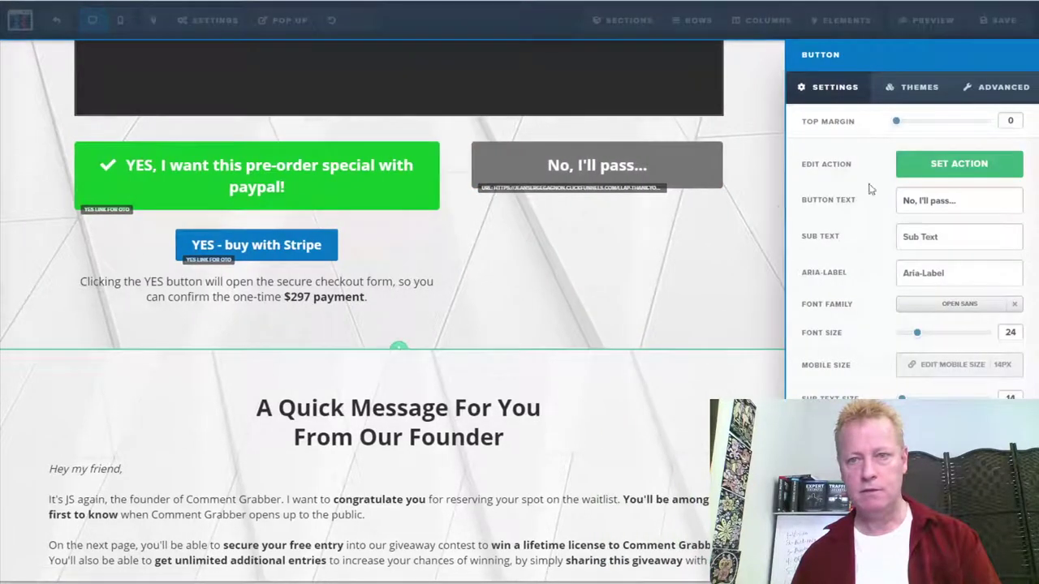
pyautogui.moveTo(899, 126); pyautogui.dragTo(858, 146)
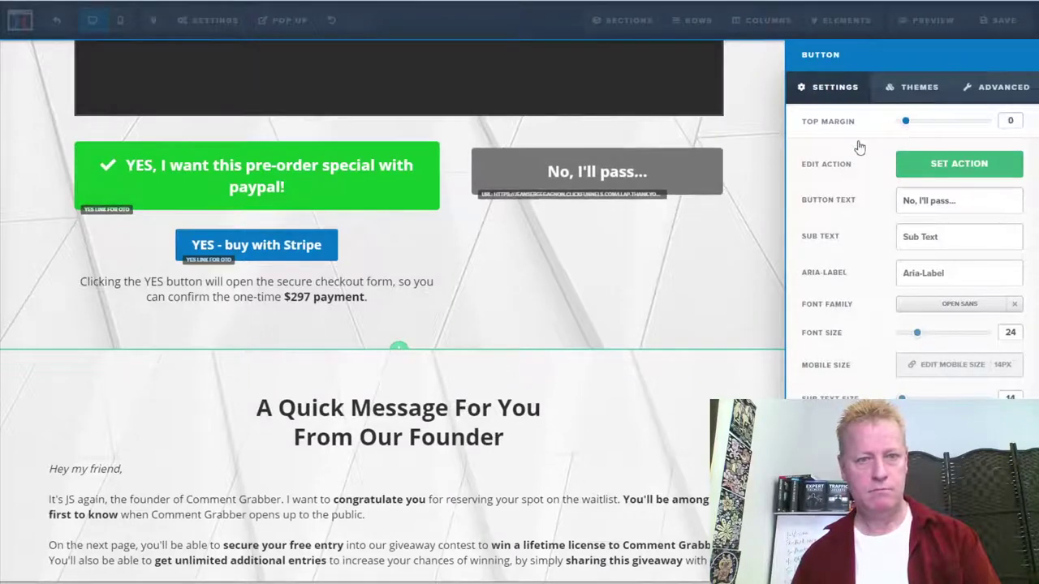
pyautogui.click(683, 300)
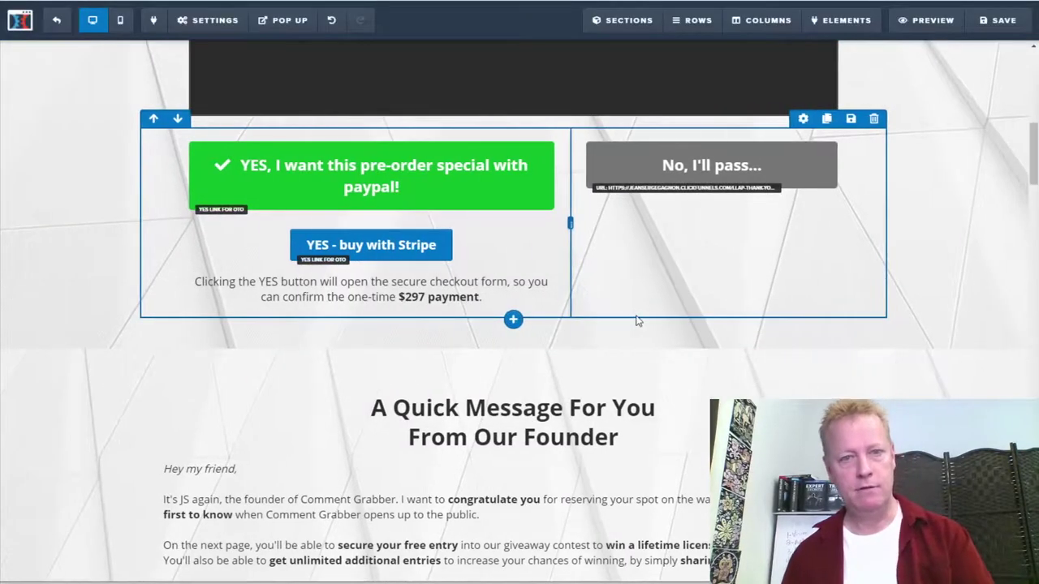
# Step: Add a button below the lower YES button labelled 'YES, buy with stripe'
pyautogui.scroll(-4, 637, 329)
pyautogui.scroll(-15, 637, 329)
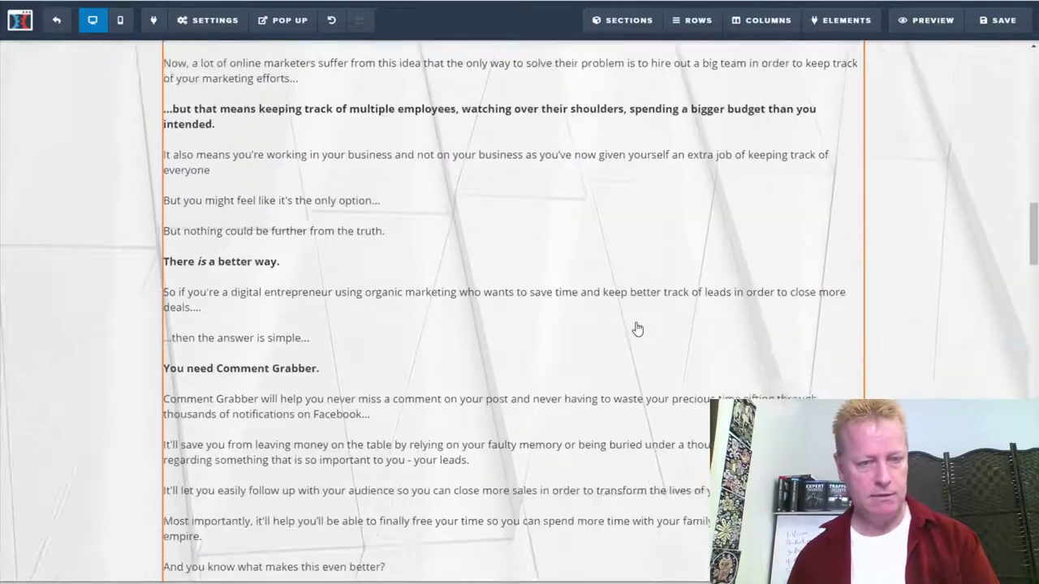
pyautogui.scroll(-20, 637, 328)
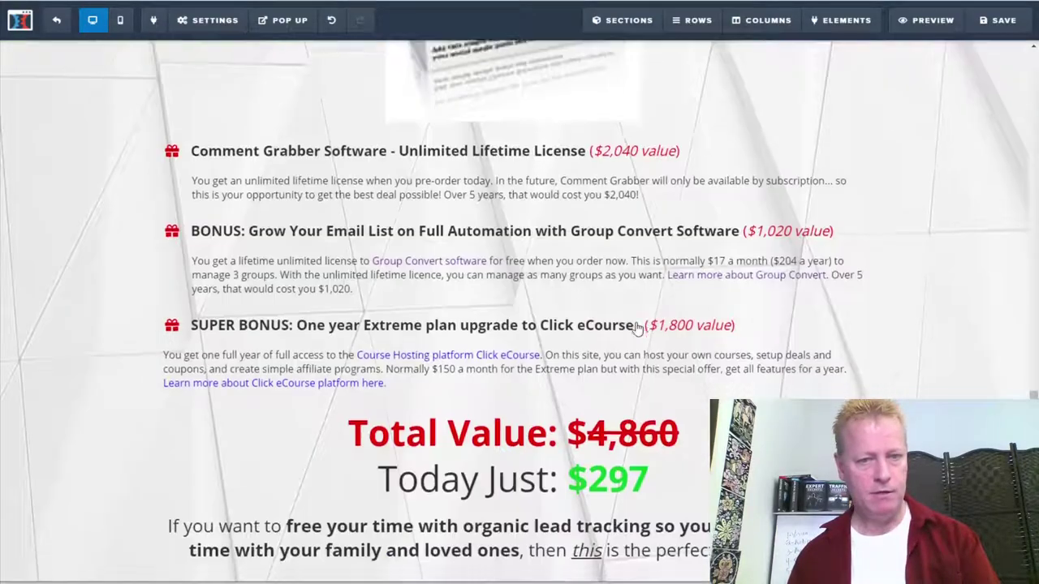
pyautogui.scroll(2, 637, 329)
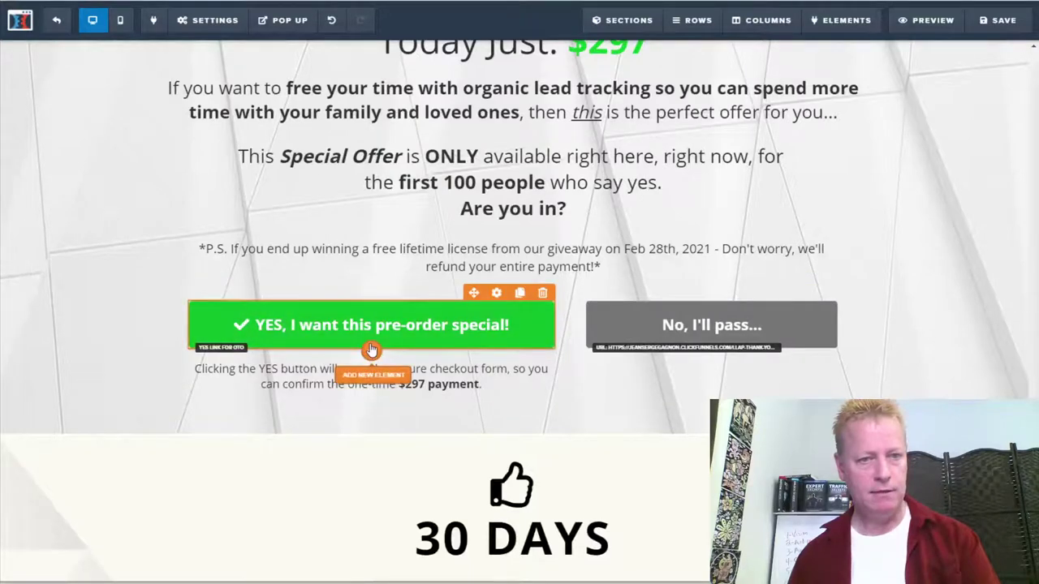
pyautogui.click(371, 349)
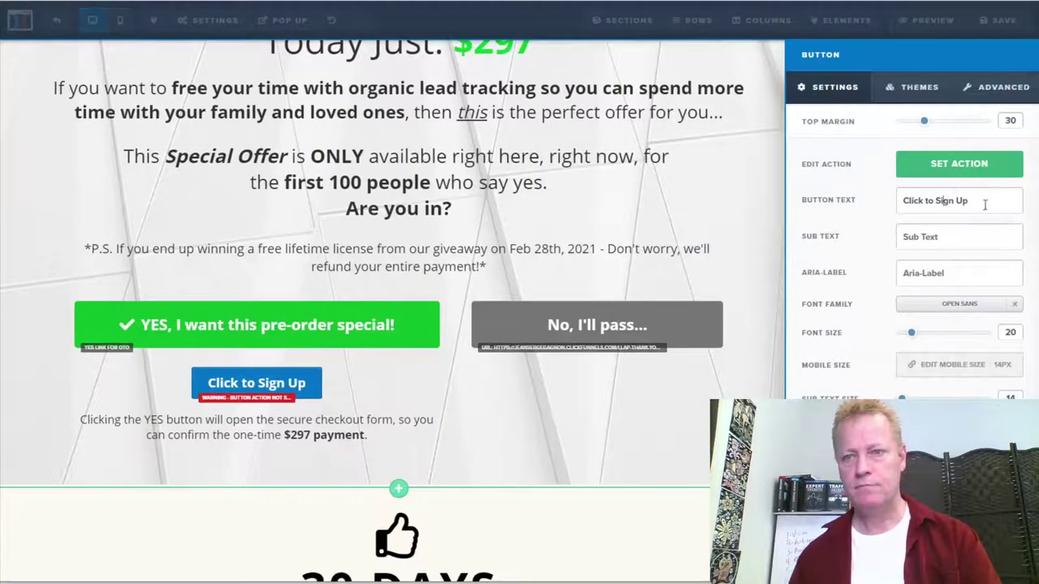
pyautogui.write('YES,')
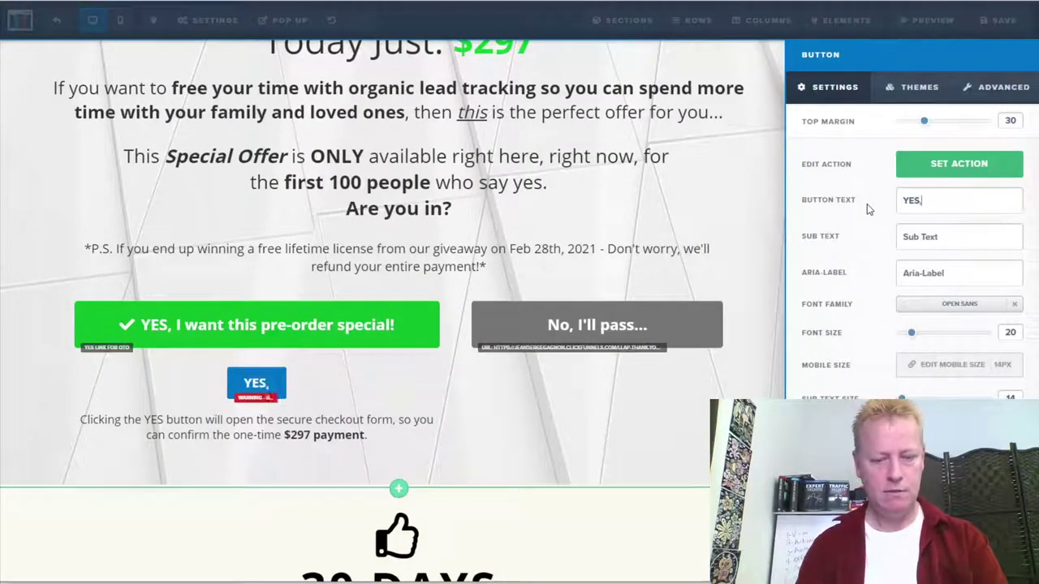
pyautogui.write(' buy with str')
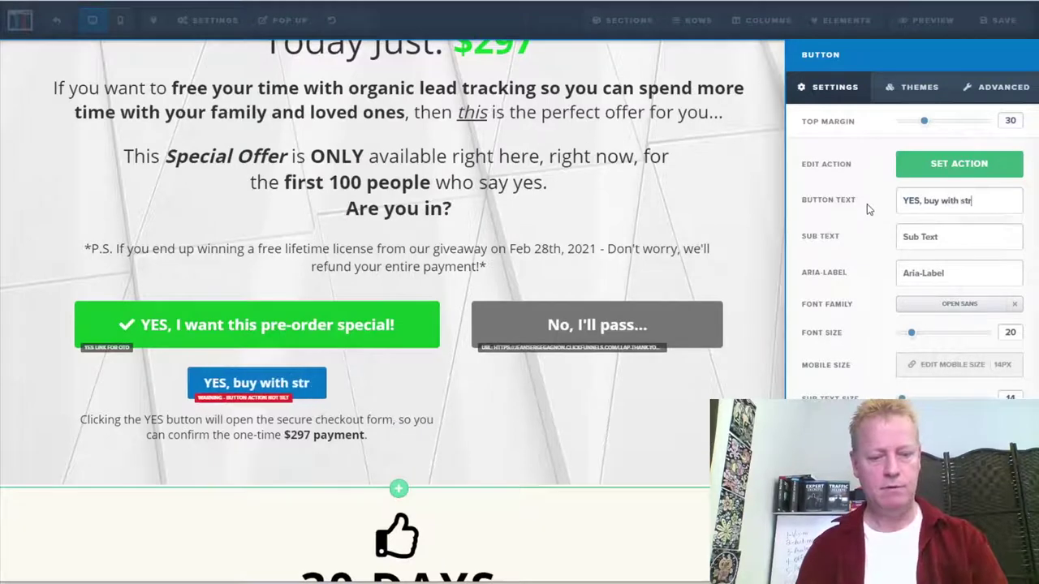
pyautogui.write('ipe')
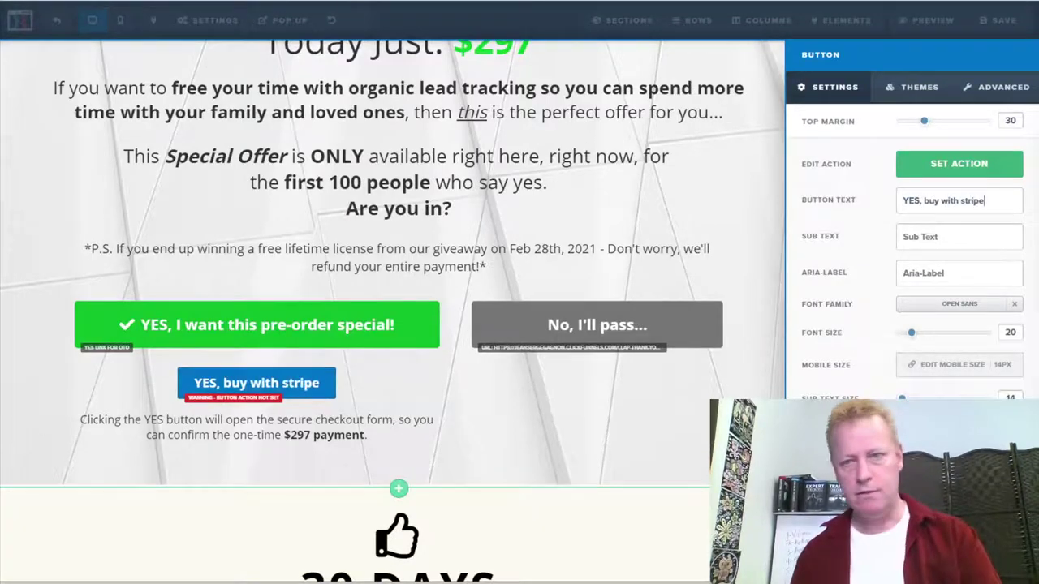
# Step: Make the new button a 1-Click-Upsell for Comment Grabber Lifetime License (stripe)
pyautogui.click(966, 165)
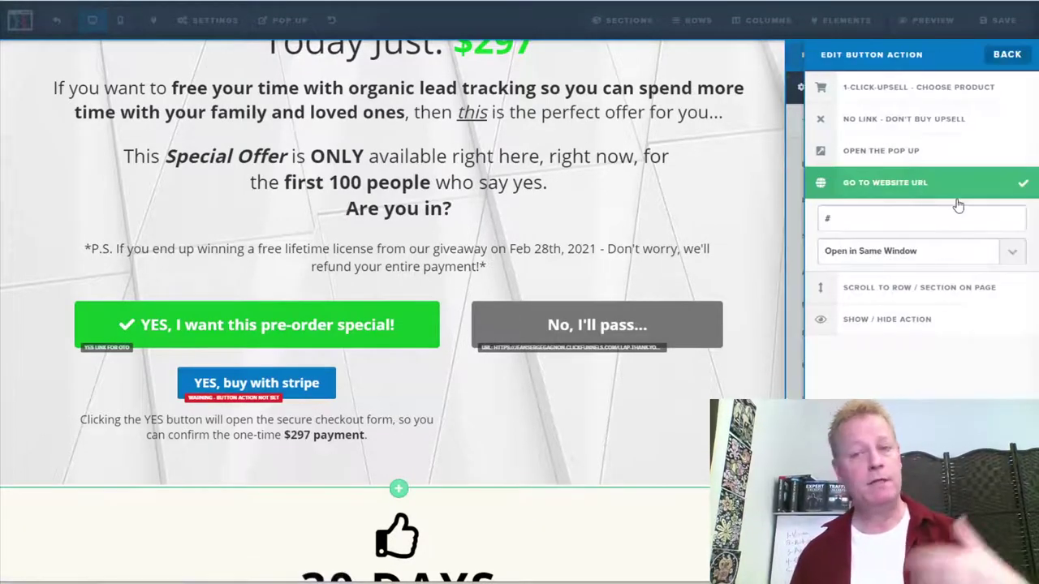
pyautogui.click(922, 90)
pyautogui.click(1003, 124)
pyautogui.click(949, 167)
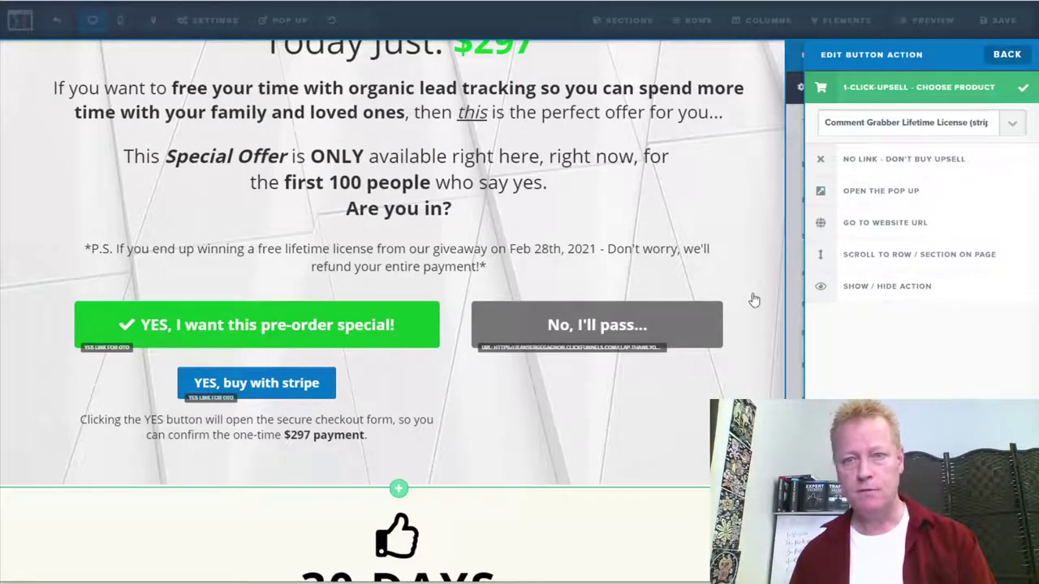
pyautogui.click(733, 312)
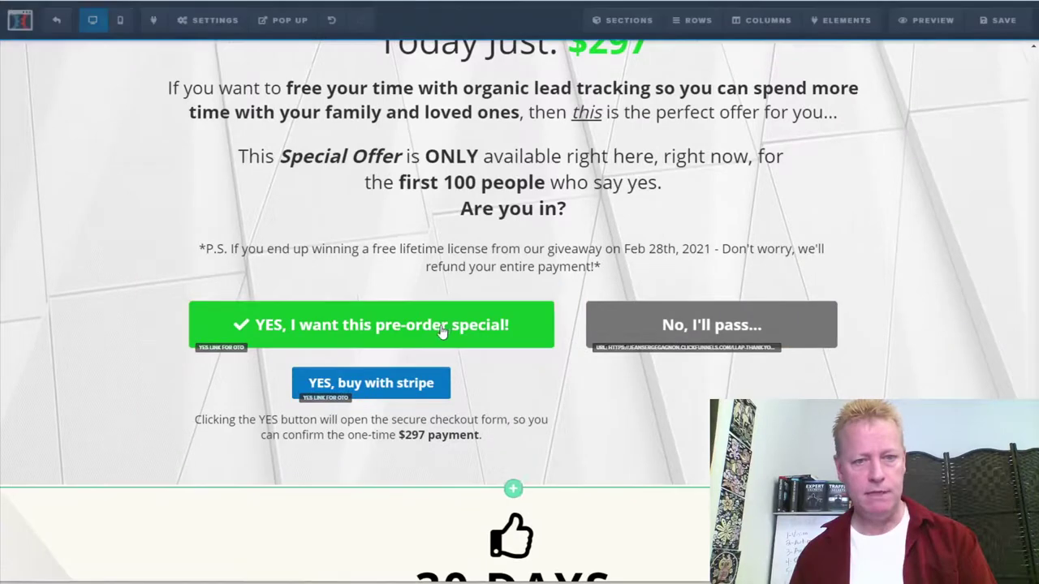
# Step: Confirm the lower green YES button still sells the (paypal) lifetime license
pyautogui.click(446, 327)
pyautogui.click(941, 166)
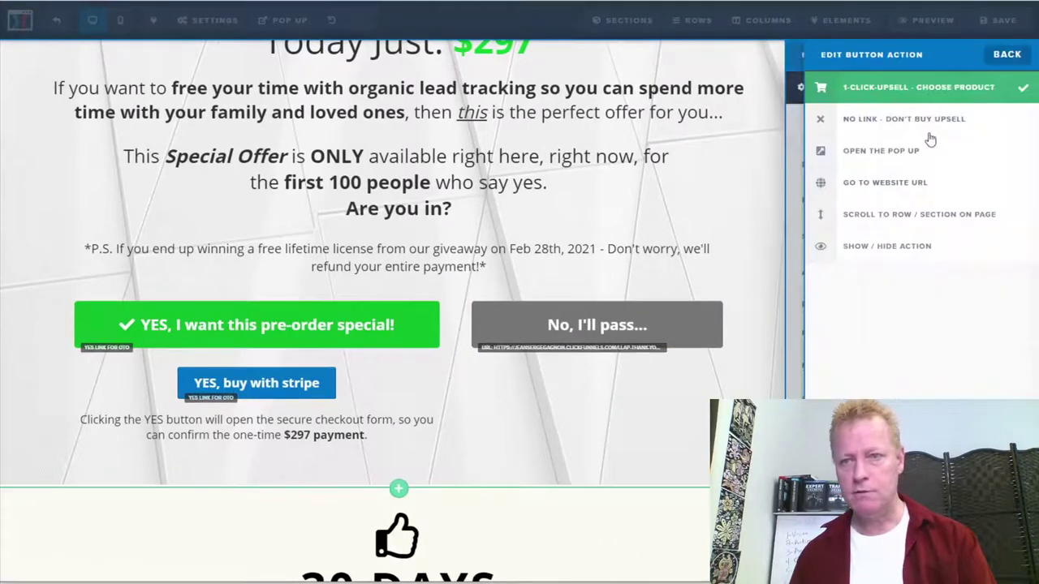
pyautogui.click(901, 94)
pyautogui.click(935, 130)
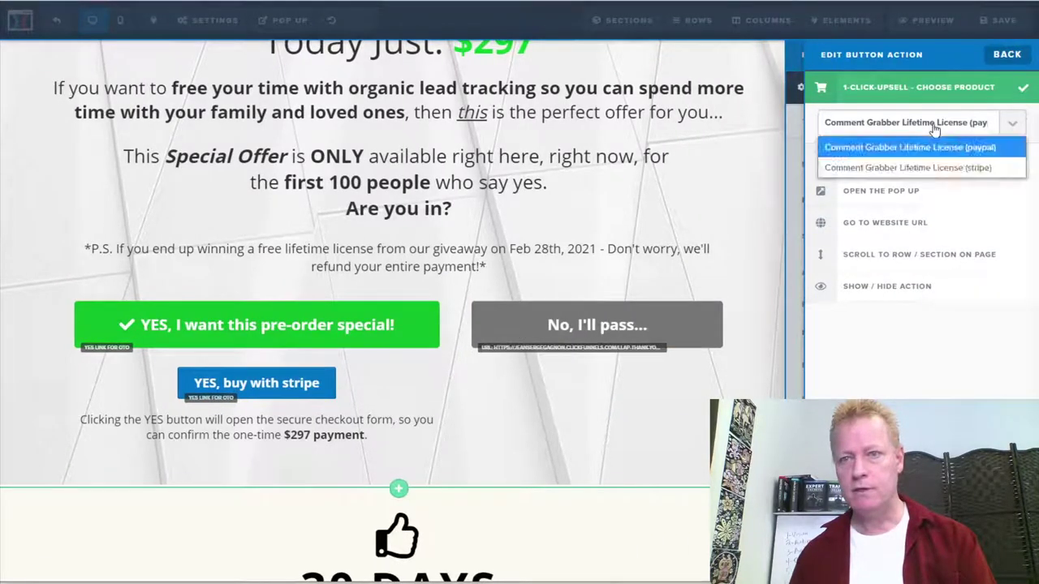
pyautogui.click(930, 148)
pyautogui.click(738, 329)
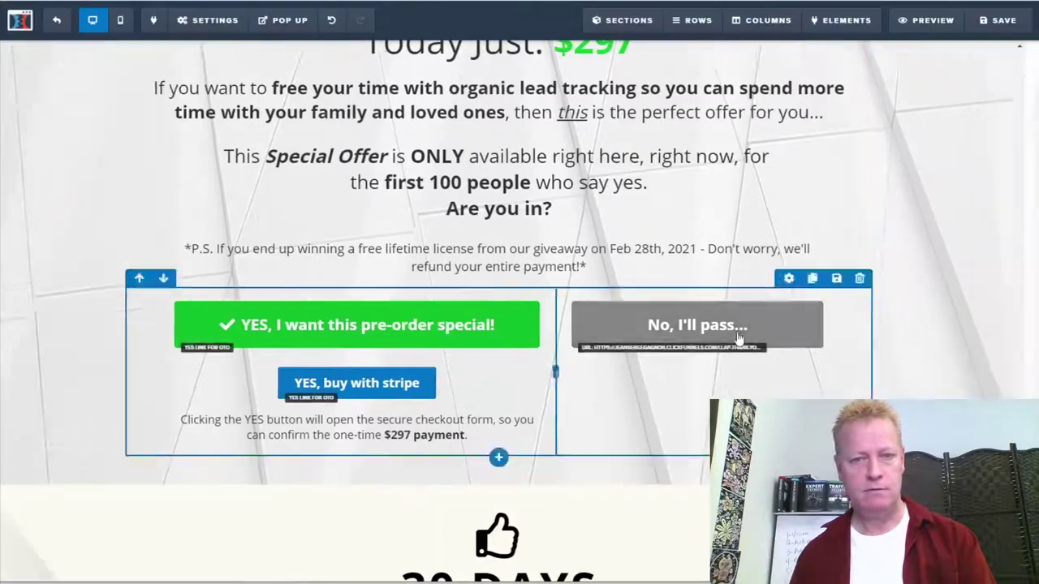
pyautogui.scroll(-7, 740, 332)
pyautogui.scroll(20, 740, 328)
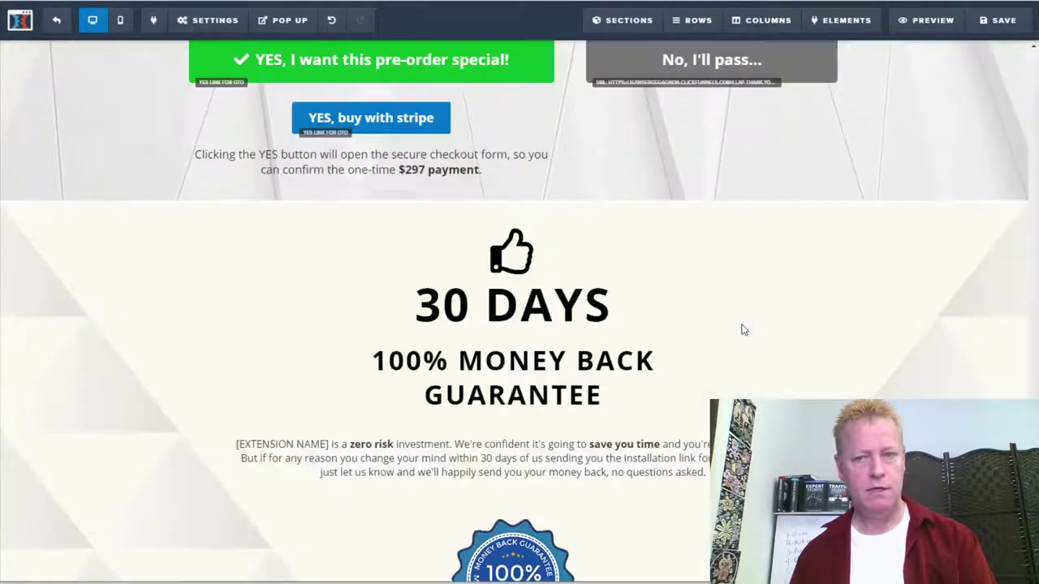
pyautogui.scroll(10, 741, 329)
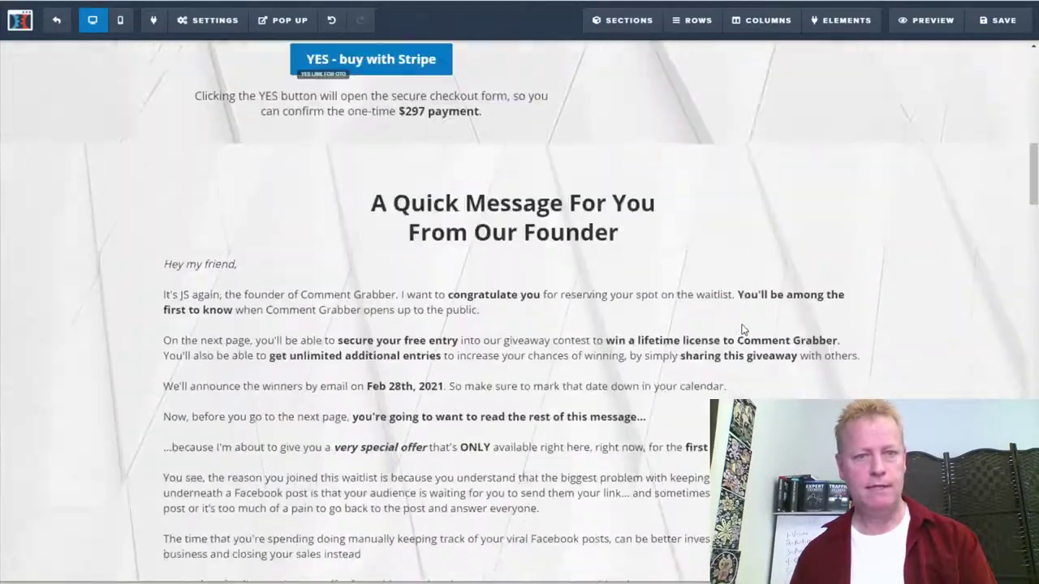
pyautogui.scroll(-4, 741, 327)
pyautogui.click(426, 144)
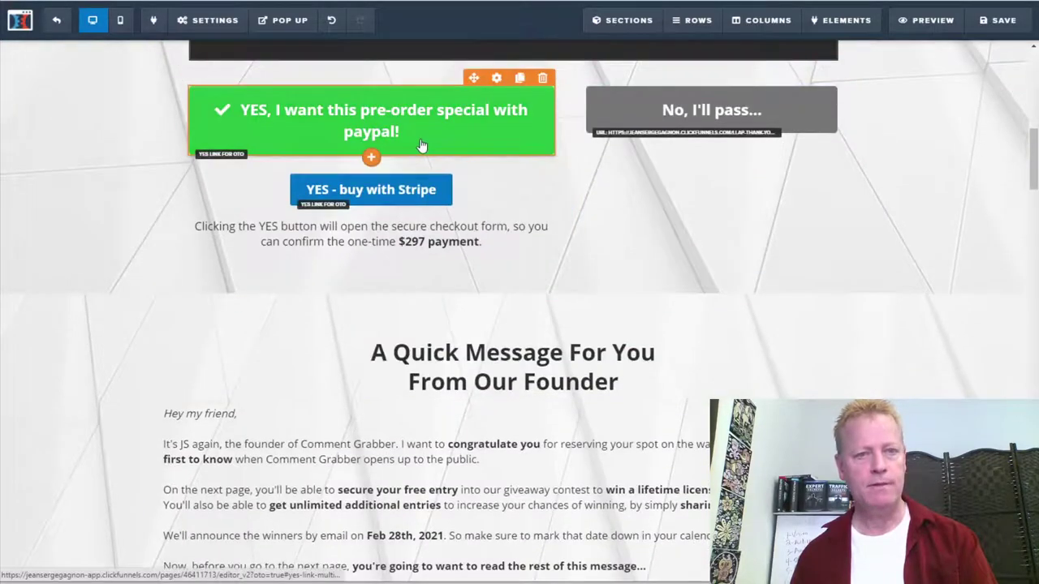
pyautogui.click(954, 164)
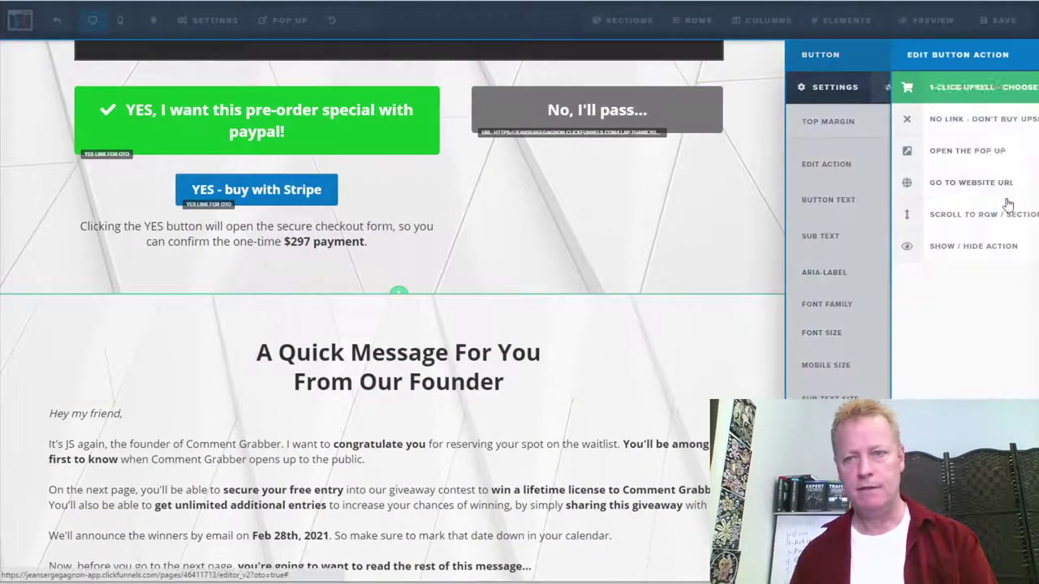
pyautogui.click(1011, 126)
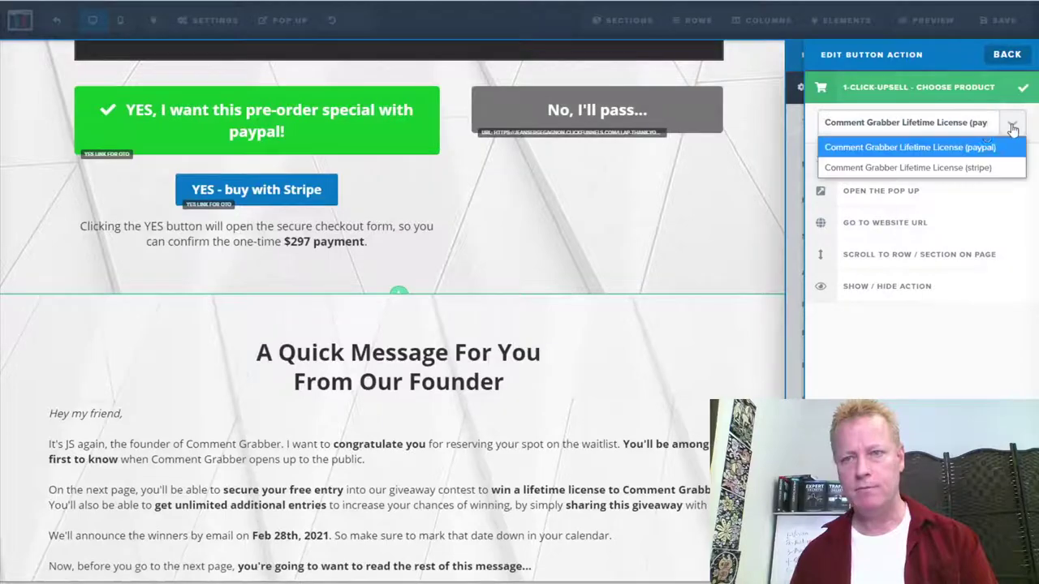
pyautogui.click(967, 150)
pyautogui.click(716, 235)
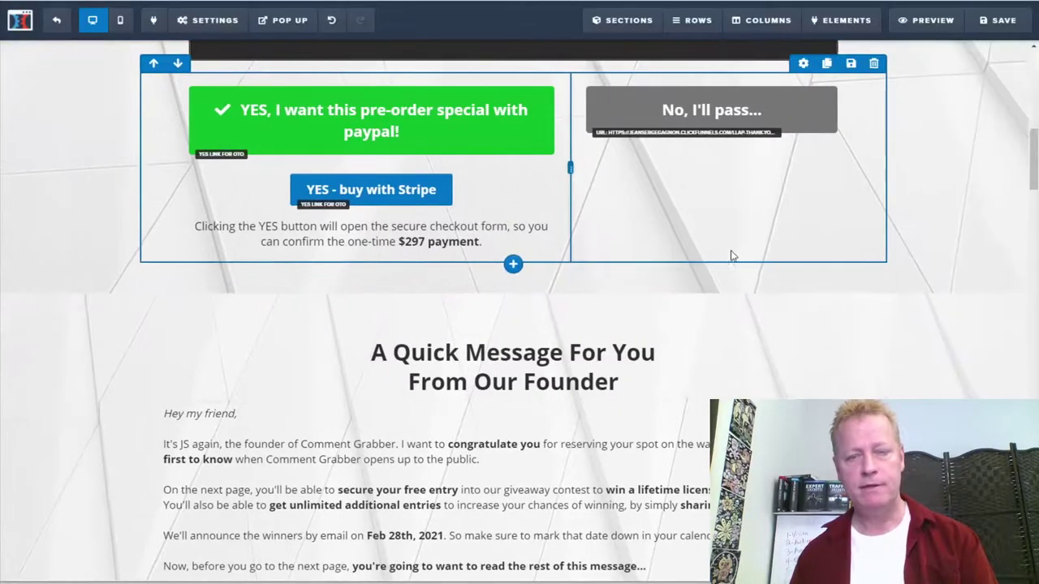
pyautogui.scroll(-20, 722, 231)
pyautogui.scroll(-20, 725, 226)
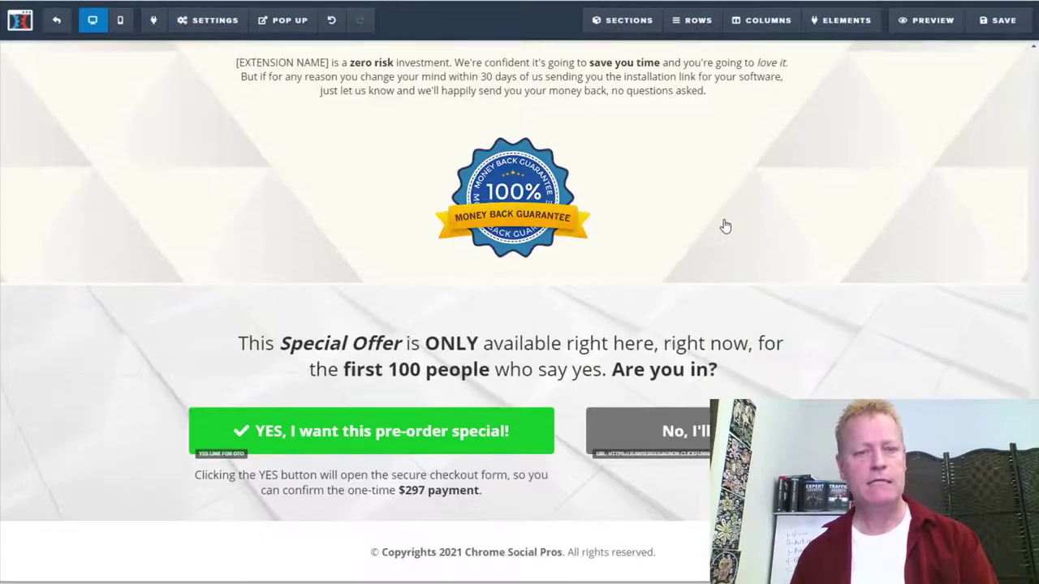
pyautogui.moveTo(725, 227)
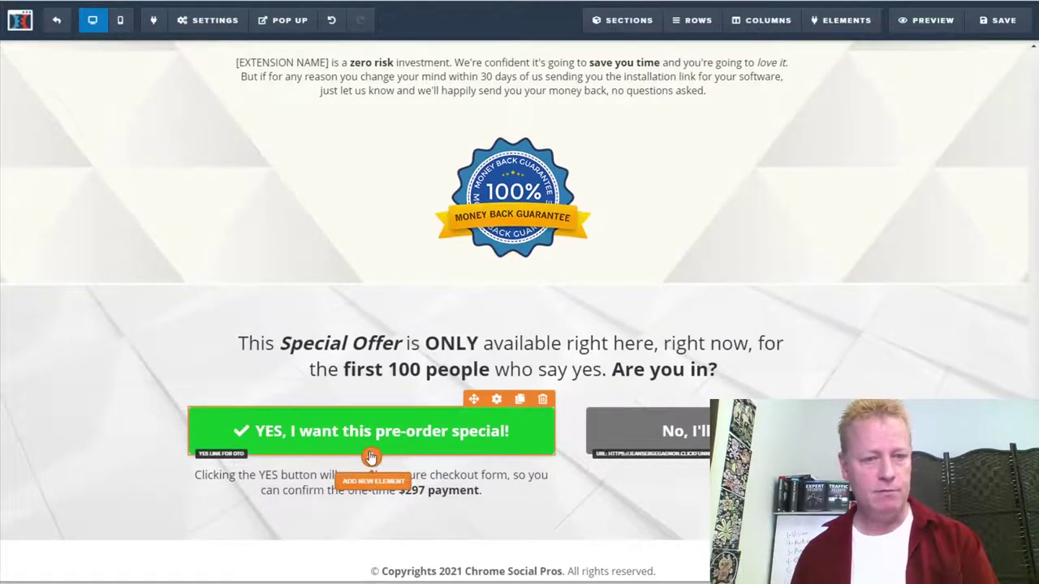
# Step: Add a button labelled 'YES, buy with Stripe' beneath the bottom YES button
pyautogui.click(369, 457)
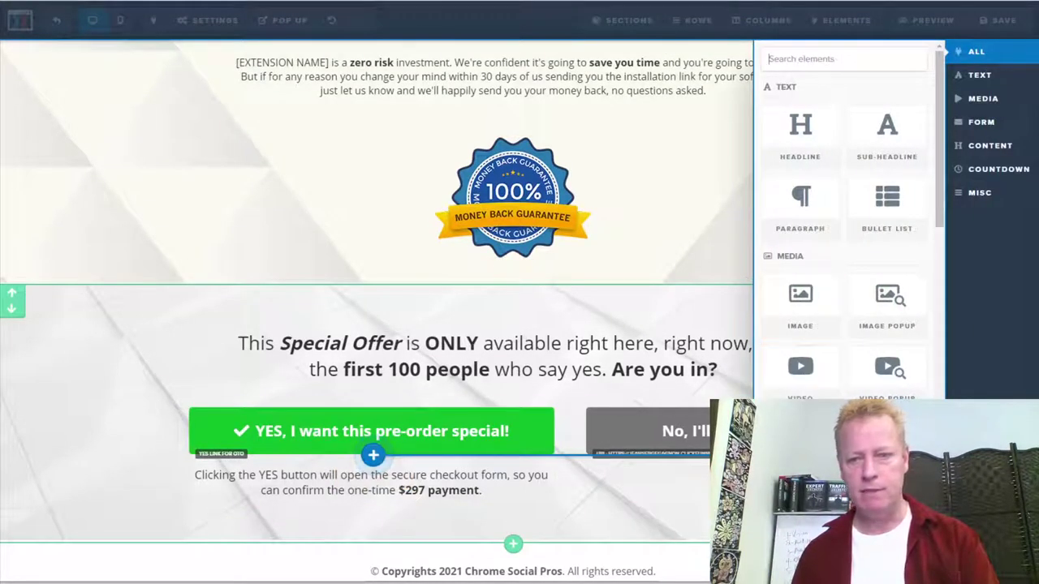
pyautogui.click(800, 311)
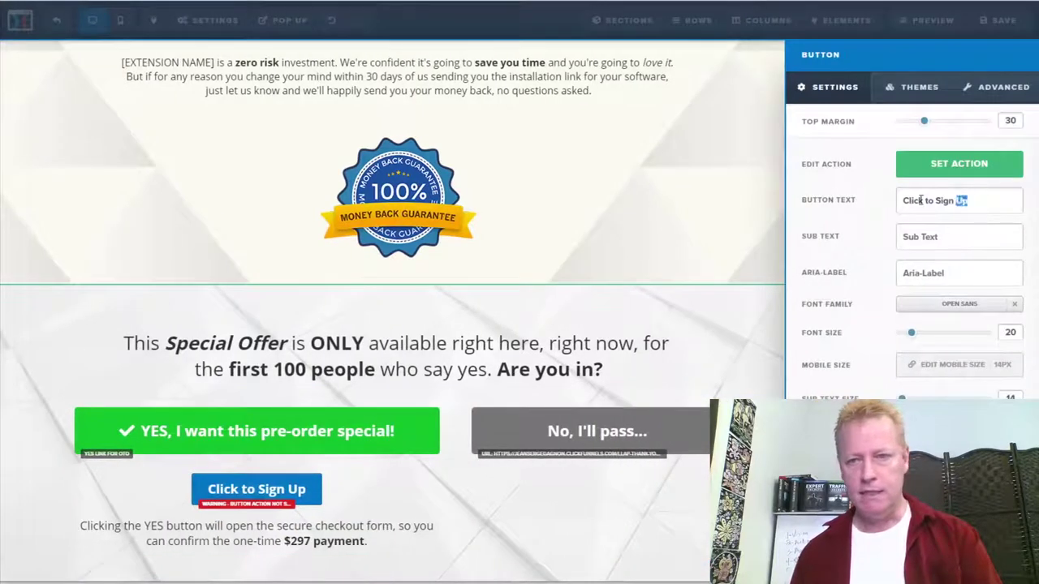
pyautogui.write('YES, buy with Stripe')
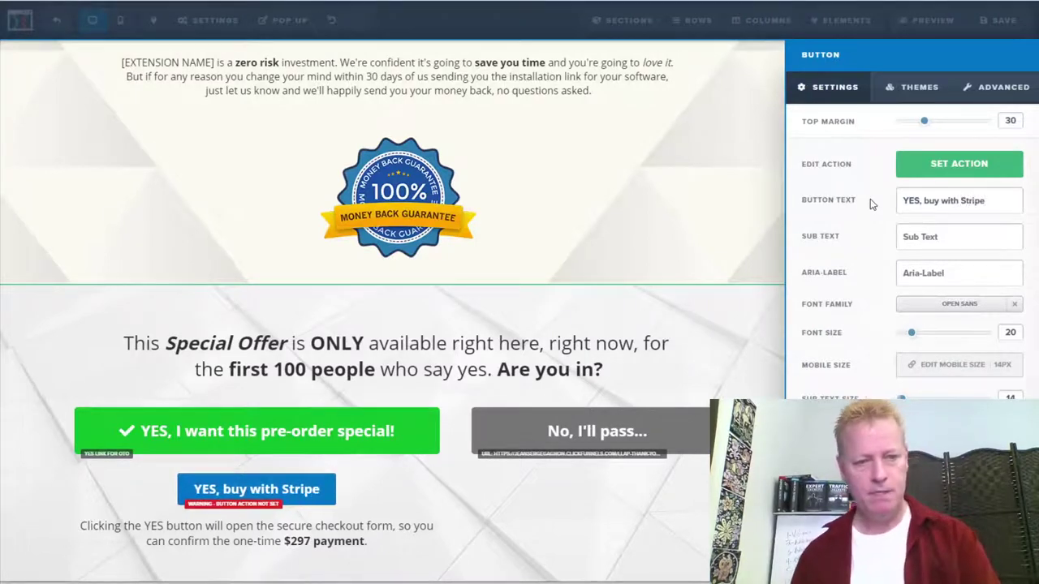
# Step: Make it a 1-click upsell for Comment Grabber Lifetime License (stripe) and save the page
pyautogui.click(956, 172)
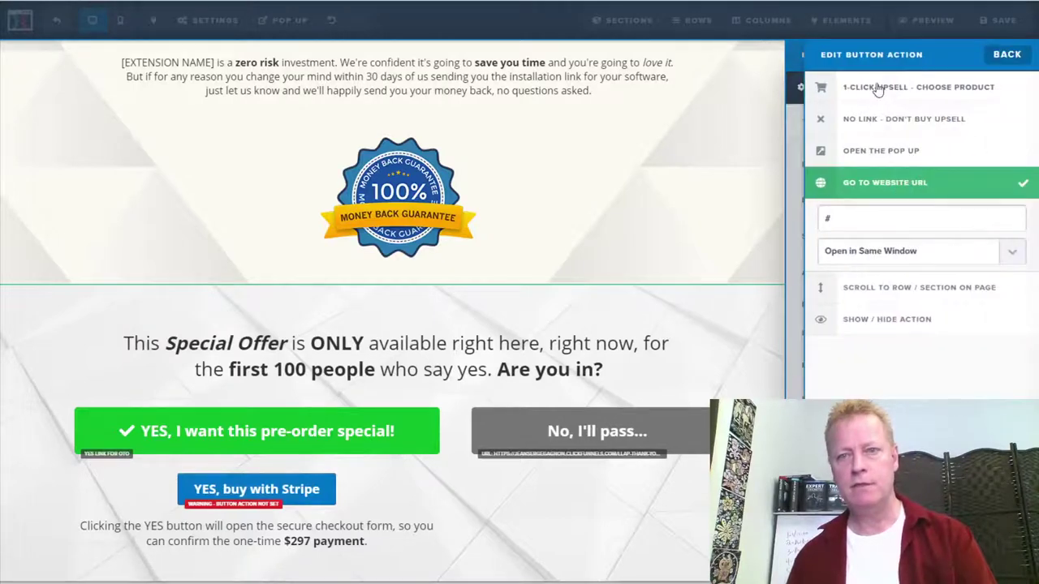
pyautogui.click(876, 87)
pyautogui.click(941, 123)
pyautogui.click(941, 168)
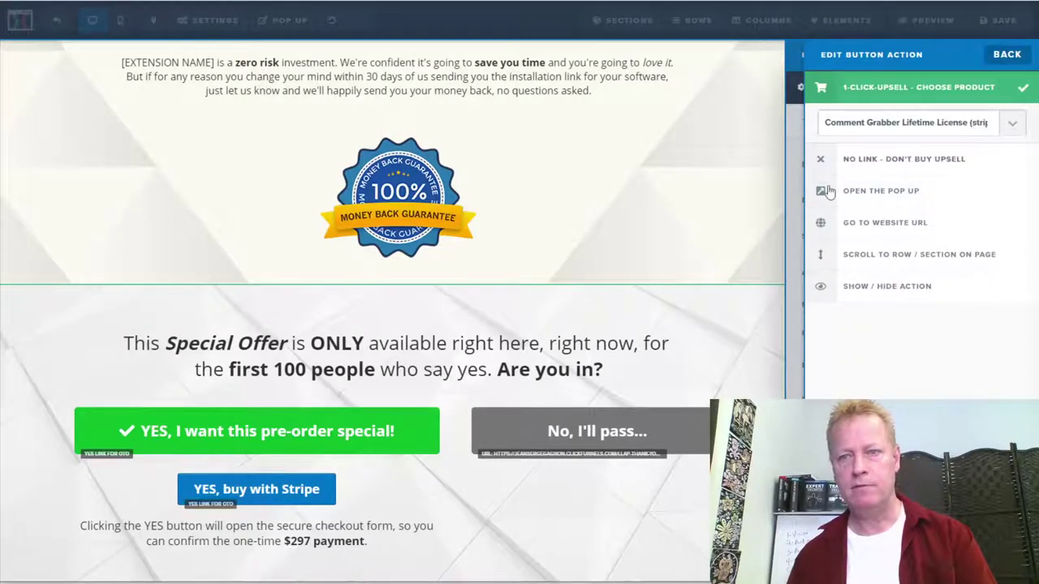
pyautogui.click(783, 228)
pyautogui.click(998, 24)
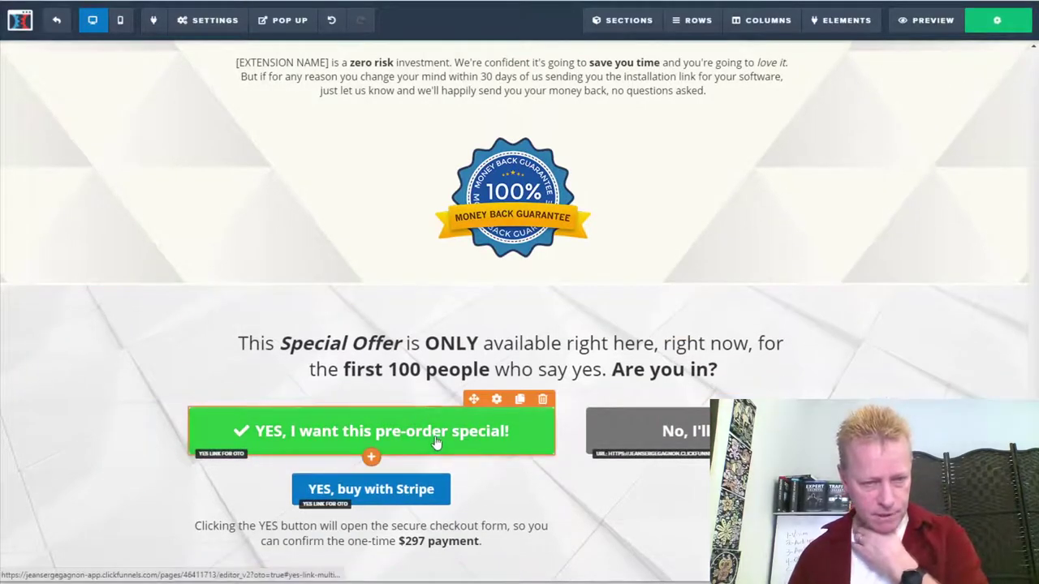
# Step: Set the green YES button as a 1-click upsell for Comment Grabber Lifetime License (paypal), then save
pyautogui.click(436, 442)
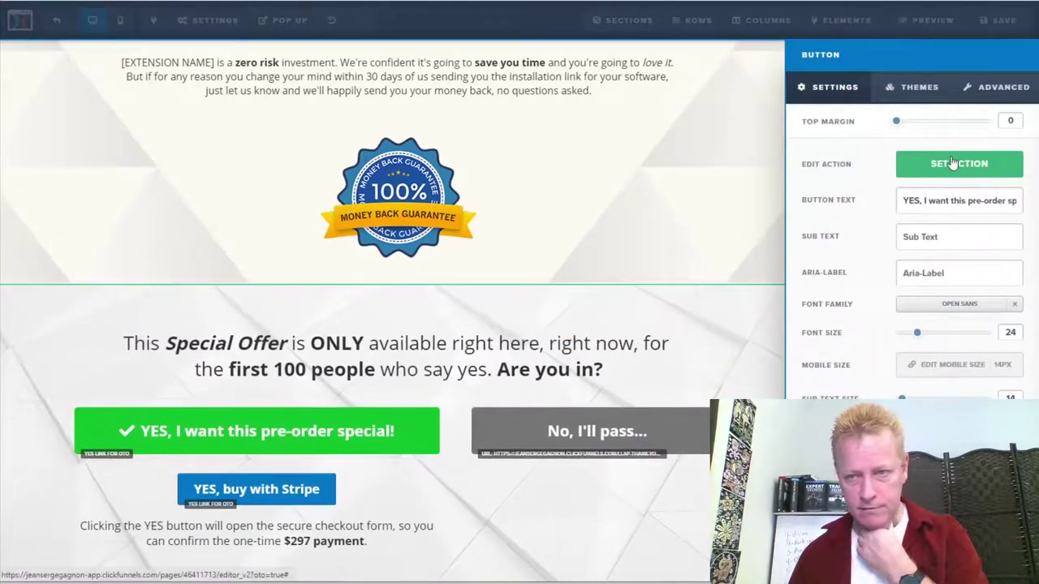
pyautogui.click(954, 161)
pyautogui.click(925, 96)
pyautogui.click(945, 134)
pyautogui.click(937, 148)
pyautogui.click(764, 311)
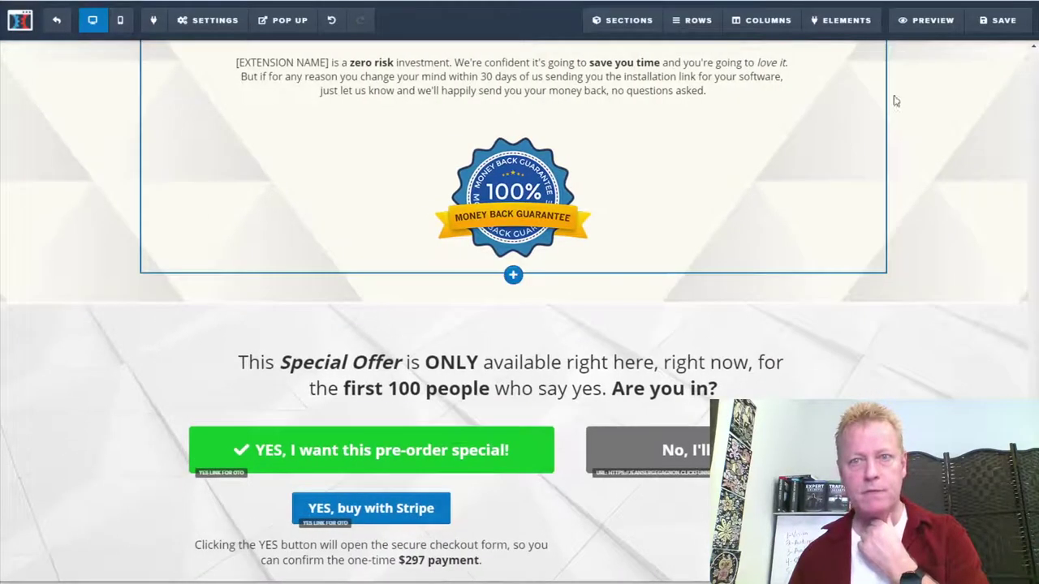
pyautogui.click(1006, 19)
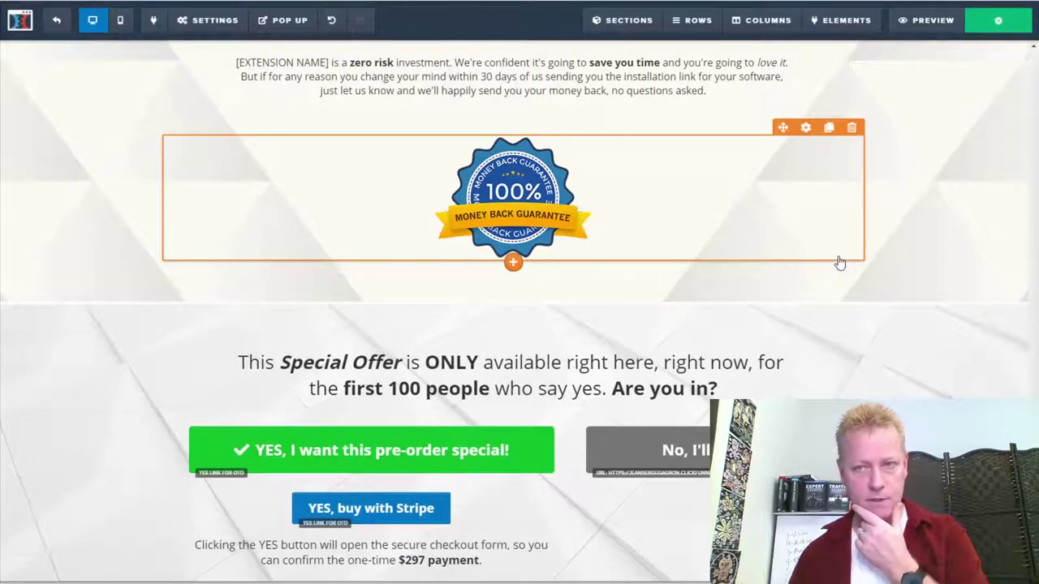
pyautogui.scroll(-1, 554, 463)
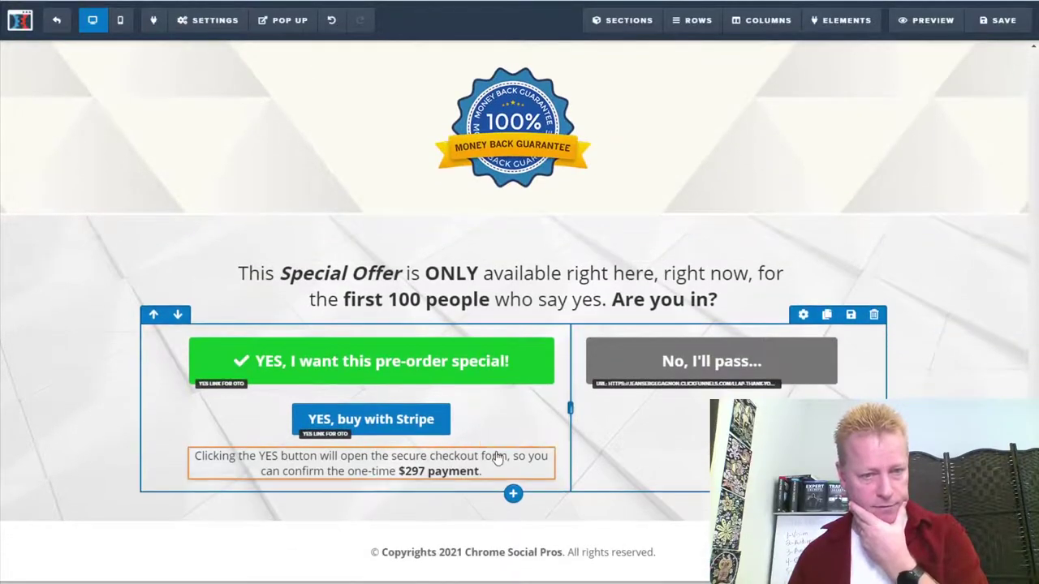
pyautogui.scroll(15, 497, 459)
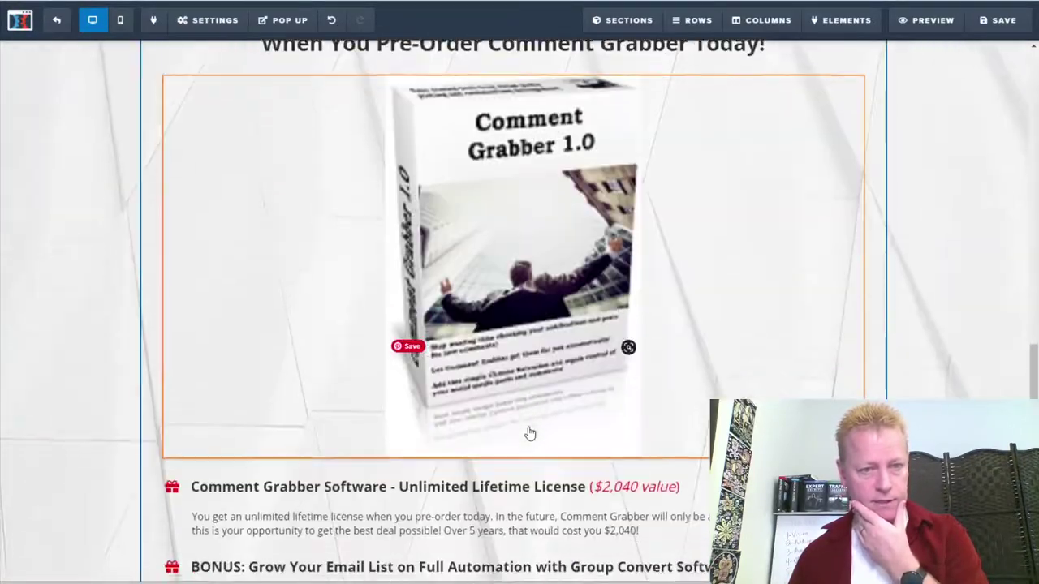
pyautogui.scroll(-10, 529, 433)
pyautogui.scroll(11, 533, 428)
pyautogui.scroll(20, 533, 427)
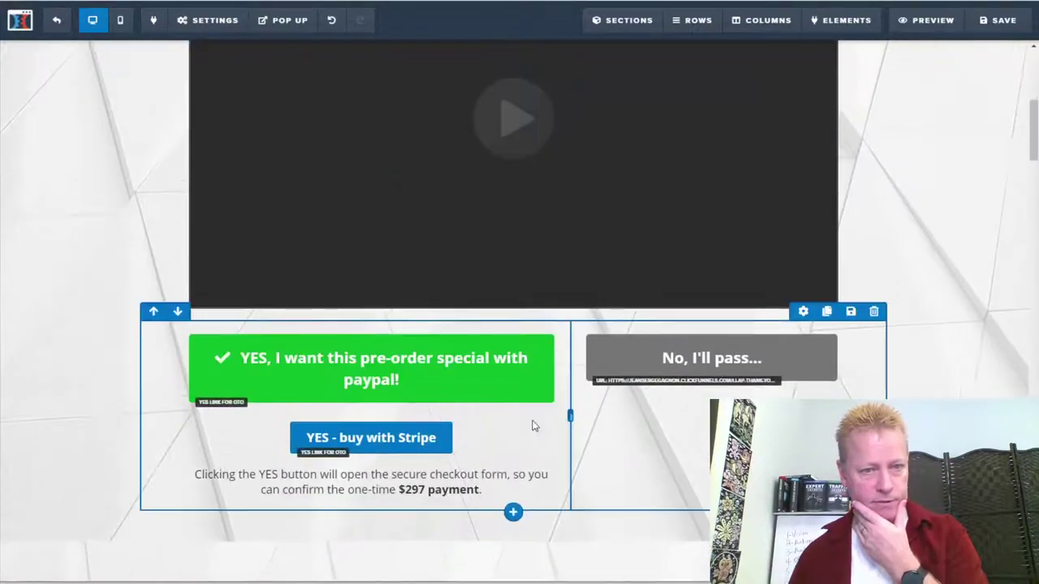
pyautogui.scroll(5, 531, 425)
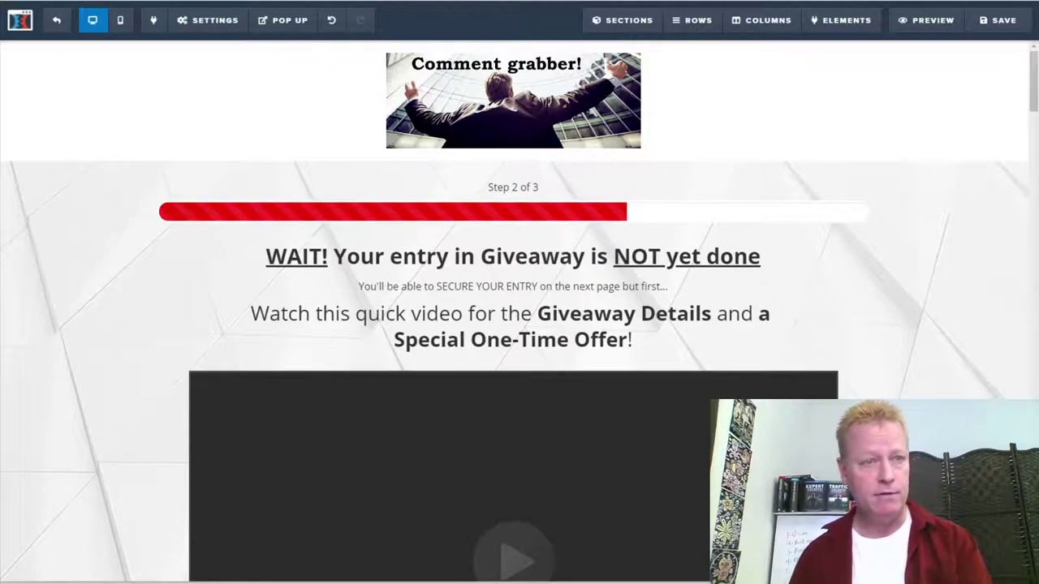
pyautogui.click(209, 21)
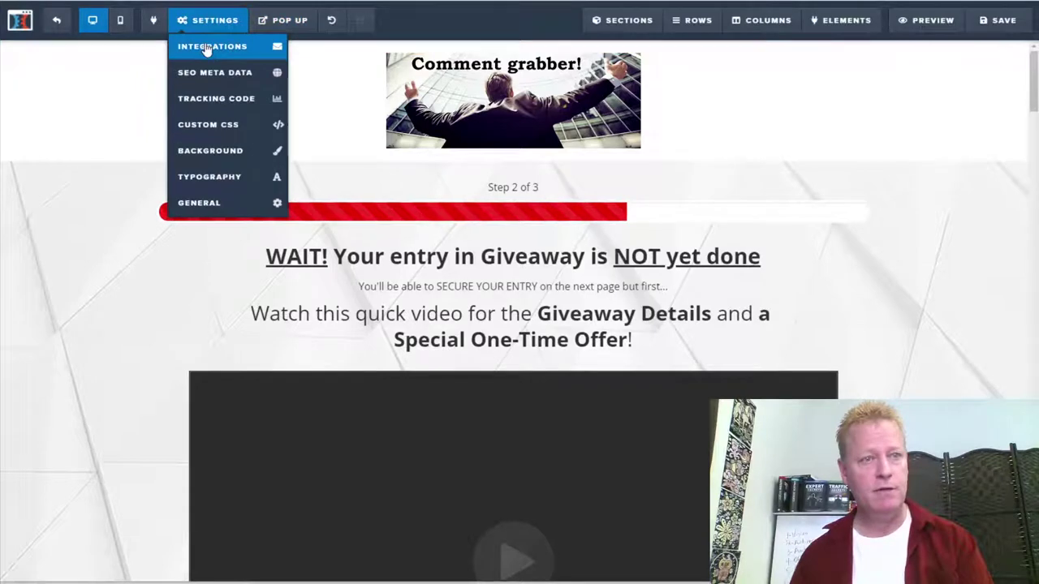
pyautogui.click(207, 47)
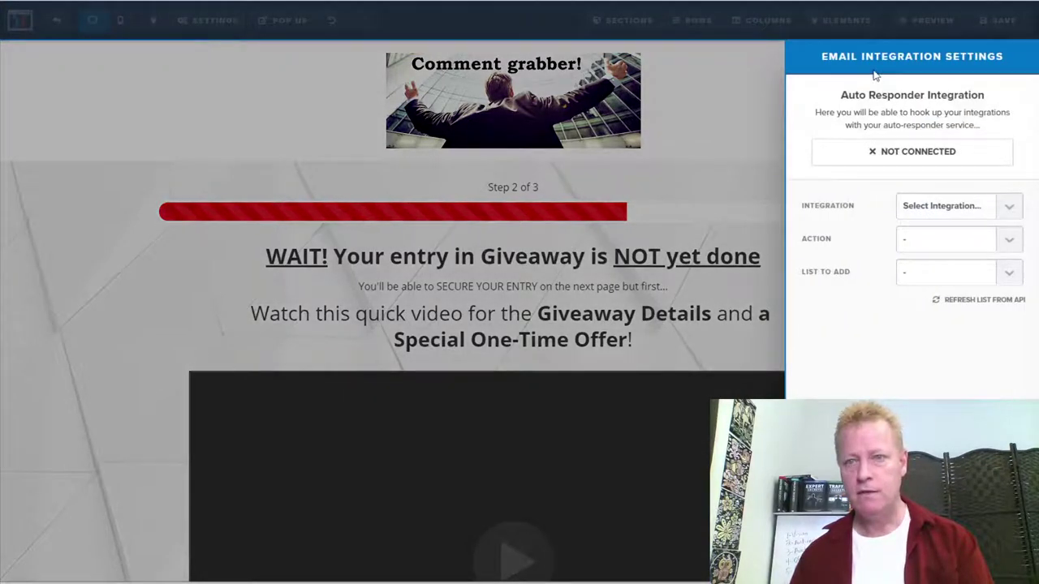
pyautogui.click(698, 108)
pyautogui.click(208, 23)
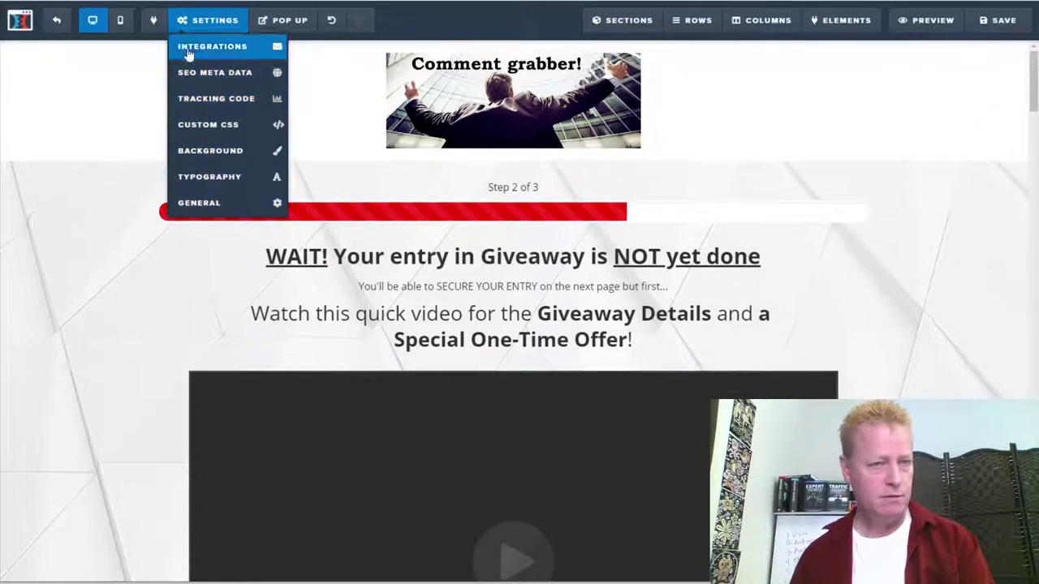
pyautogui.click(203, 23)
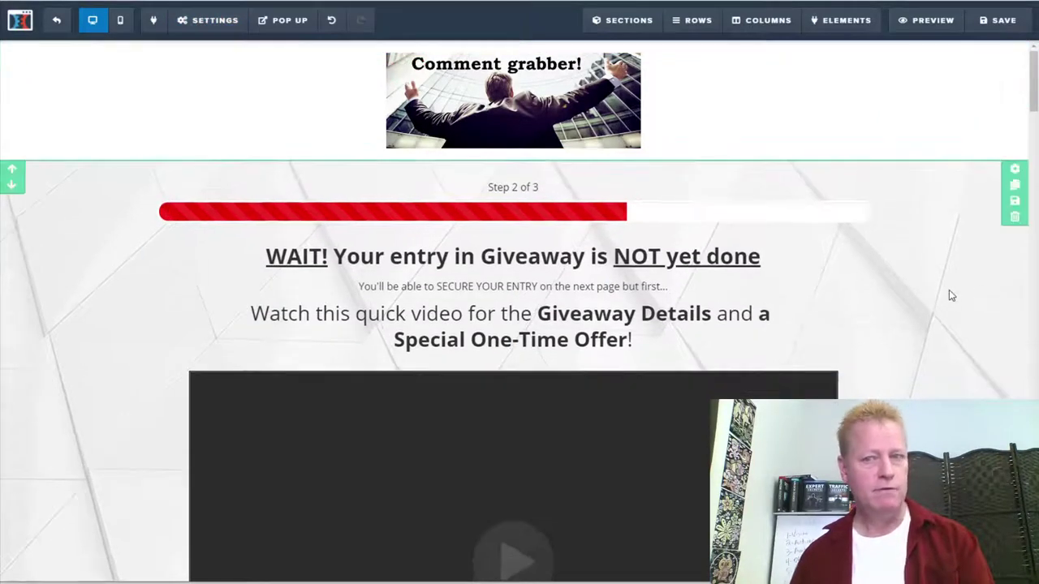
# Step: Leave the editor despite unsaved changes and open the Special One Time Offer variation page
pyautogui.scroll(-9, 951, 296)
pyautogui.scroll(-10, 948, 292)
pyautogui.scroll(9, 949, 293)
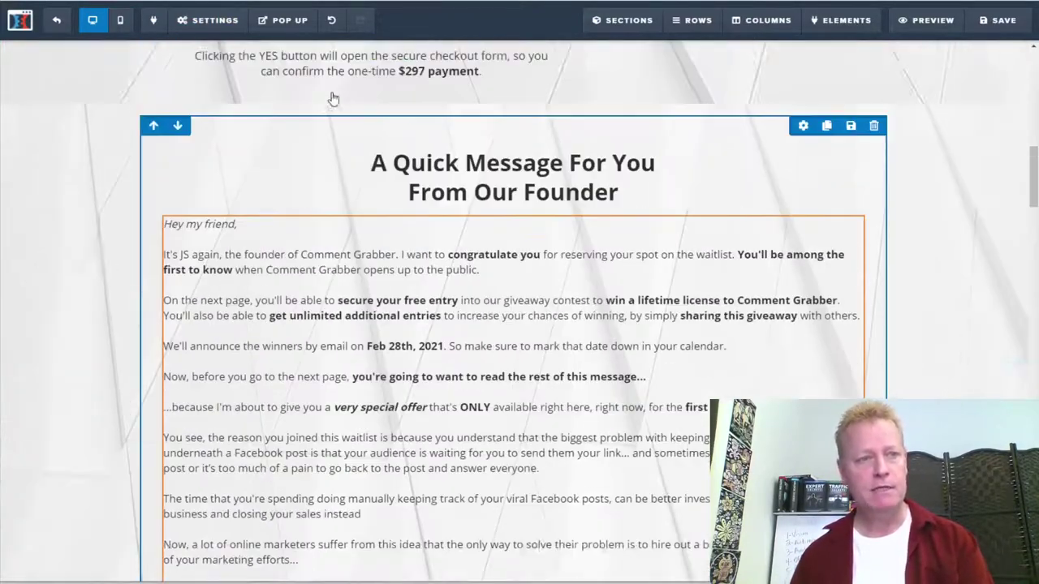
pyautogui.scroll(1, 400, 120)
pyautogui.click(56, 19)
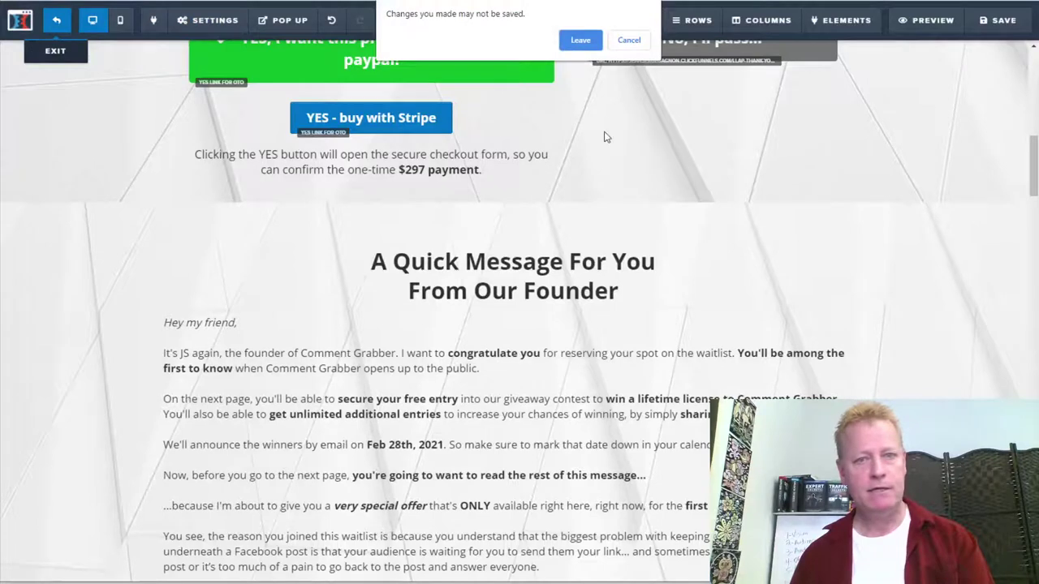
pyautogui.click(630, 42)
pyautogui.click(998, 20)
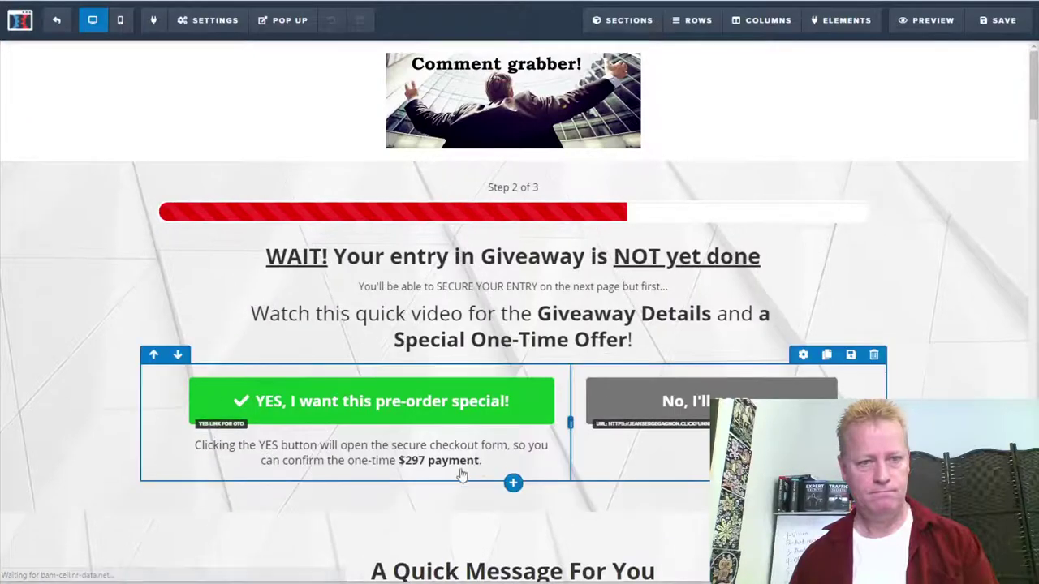
# Step: Add a 'YES, buy with Stripe' button beneath the upper YES button
pyautogui.scroll(-3, 503, 372)
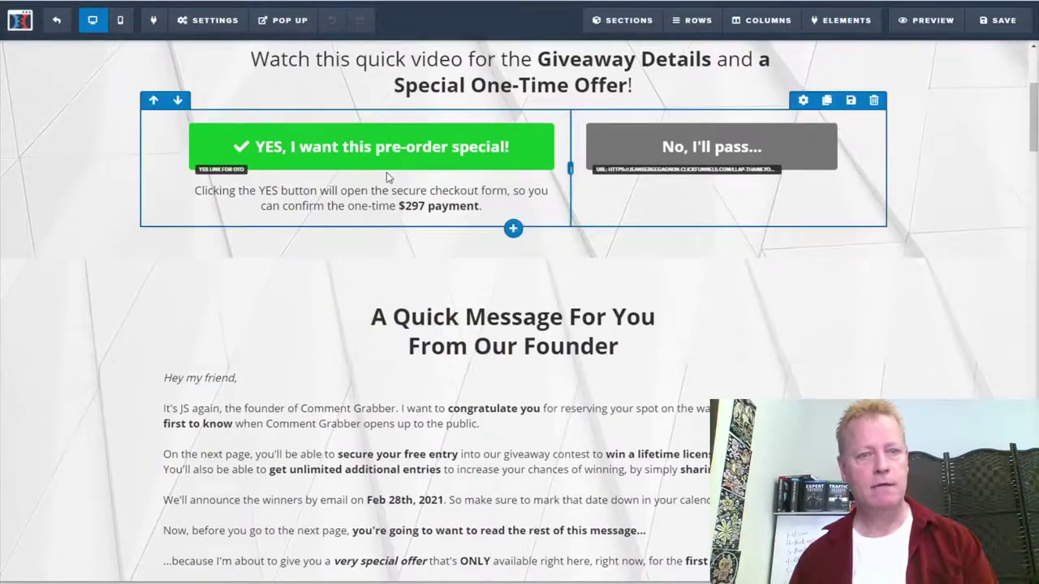
pyautogui.click(372, 176)
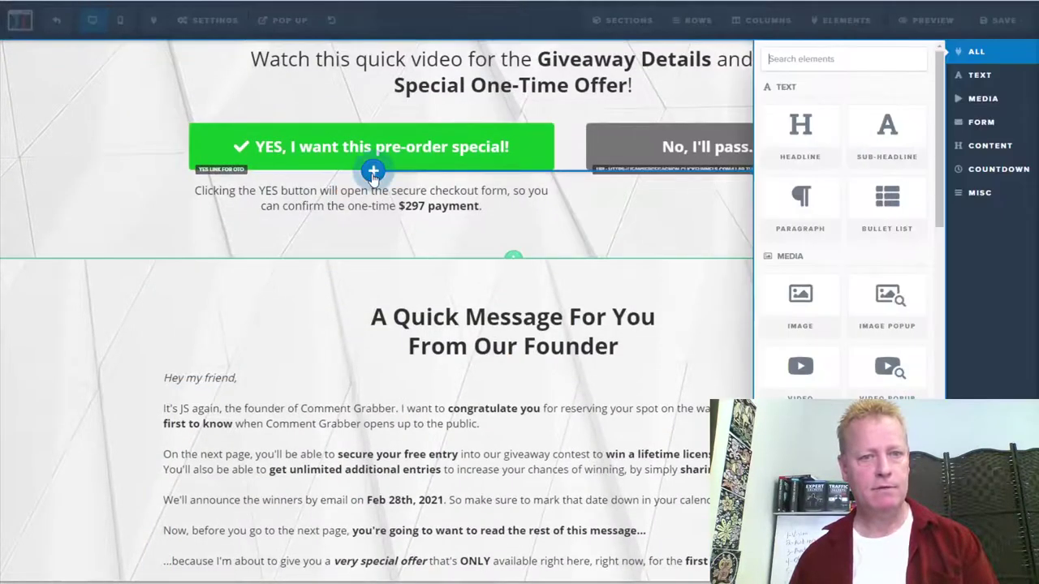
pyautogui.moveTo(374, 171); pyautogui.dragTo(373, 183)
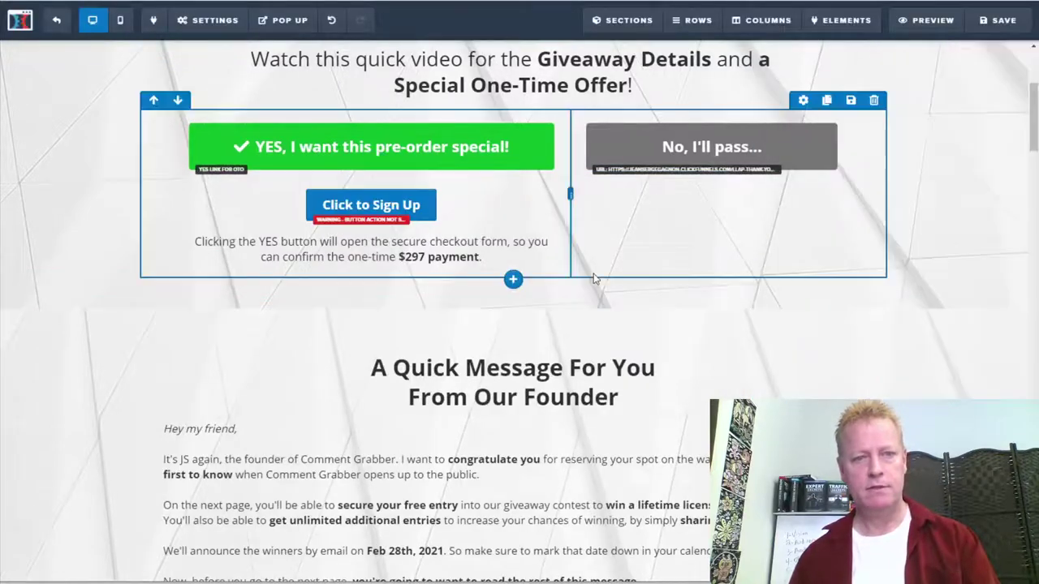
pyautogui.click(559, 224)
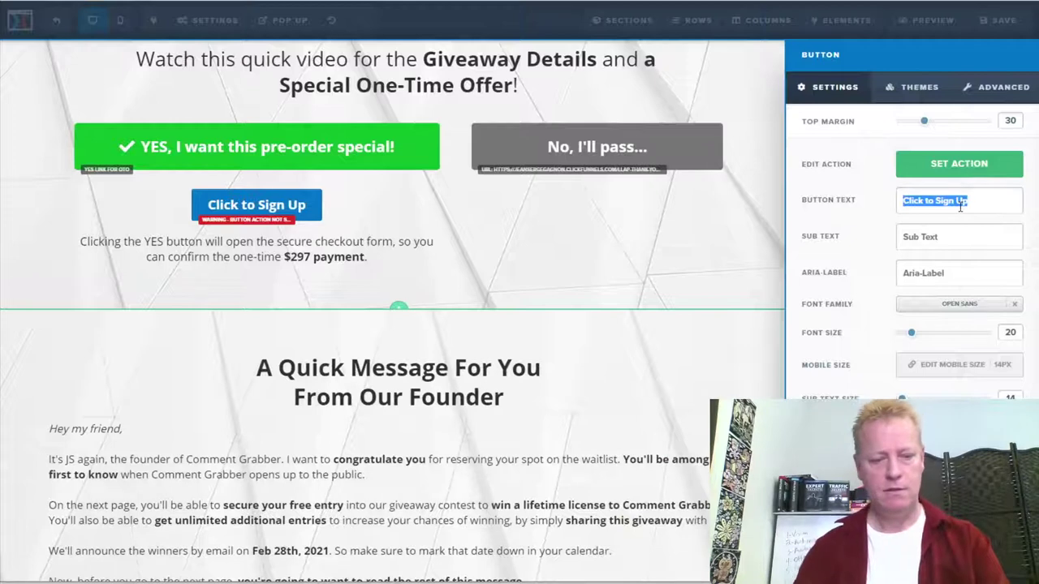
pyautogui.write('YES, buy')
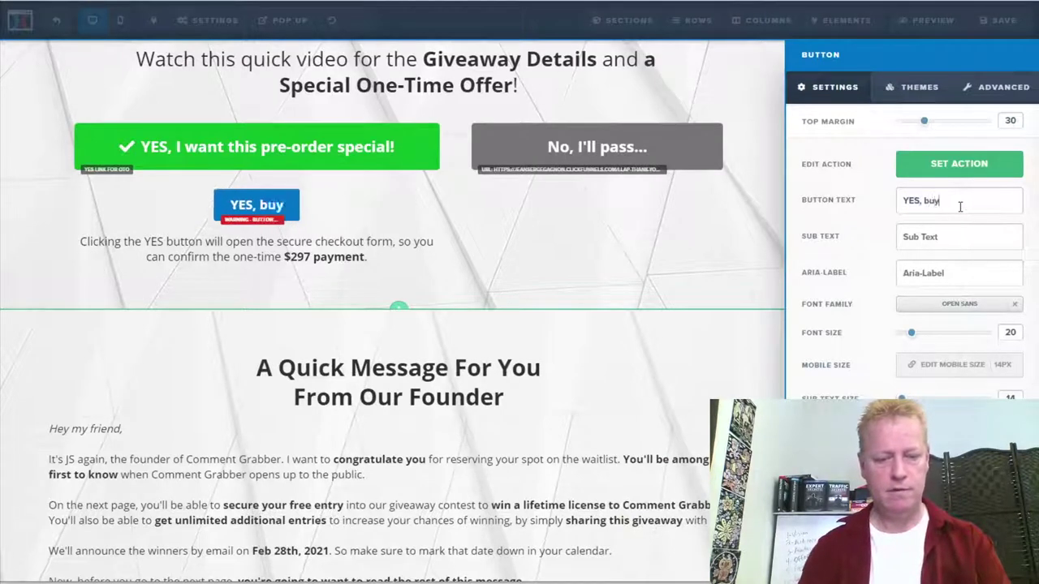
pyautogui.write(' with Stripe')
pyautogui.hotkey('ctrl', 'a')
pyautogui.hotkey('ctrl', 'c')
pyautogui.click(515, 258)
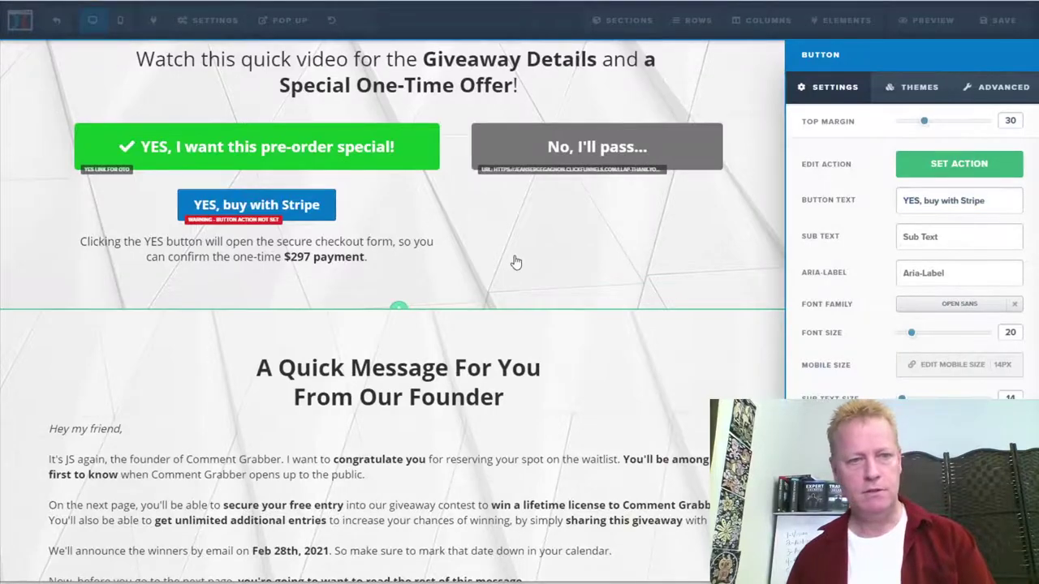
# Step: Add a second 'YES, buy with Stripe' button beneath the lower YES button
pyautogui.scroll(-15, 524, 332)
pyautogui.scroll(-20, 523, 332)
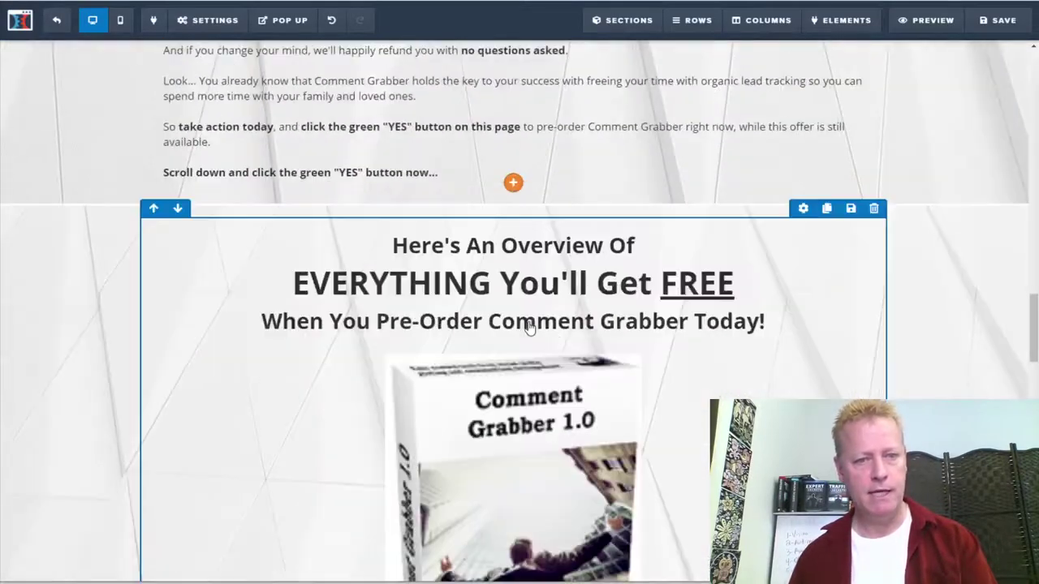
pyautogui.scroll(-5, 541, 314)
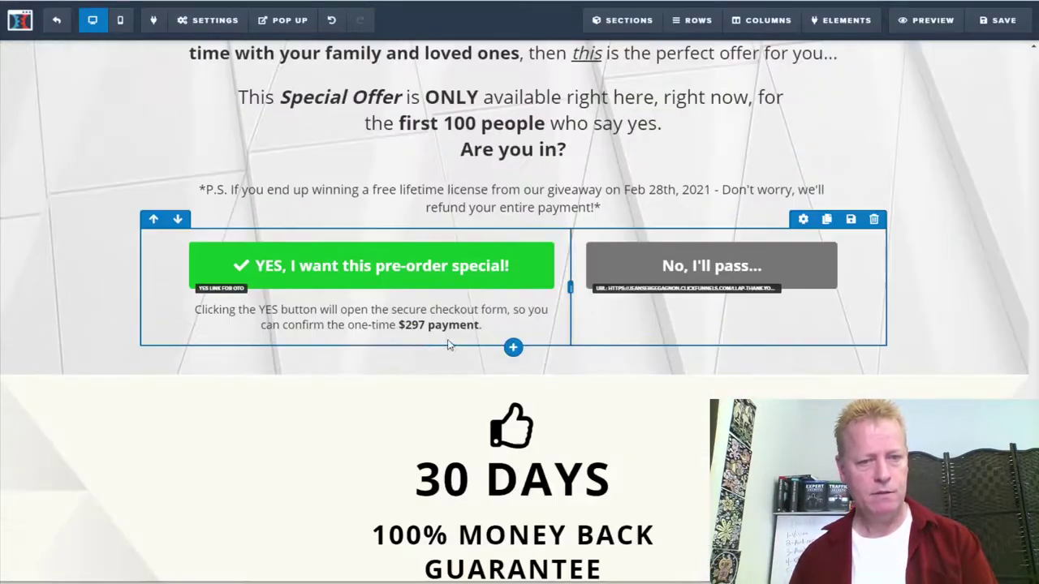
pyautogui.click(372, 292)
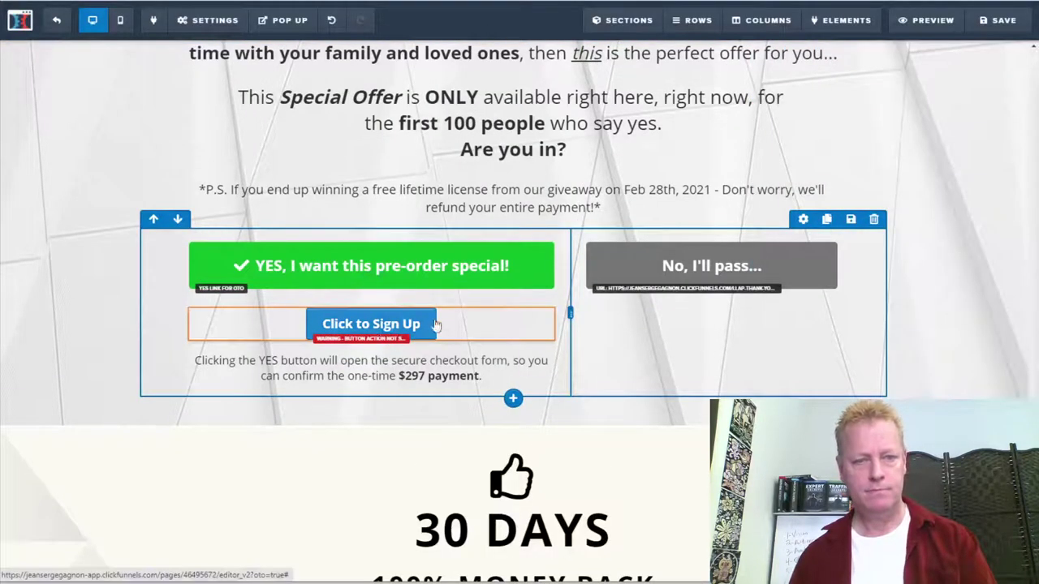
pyautogui.click(395, 328)
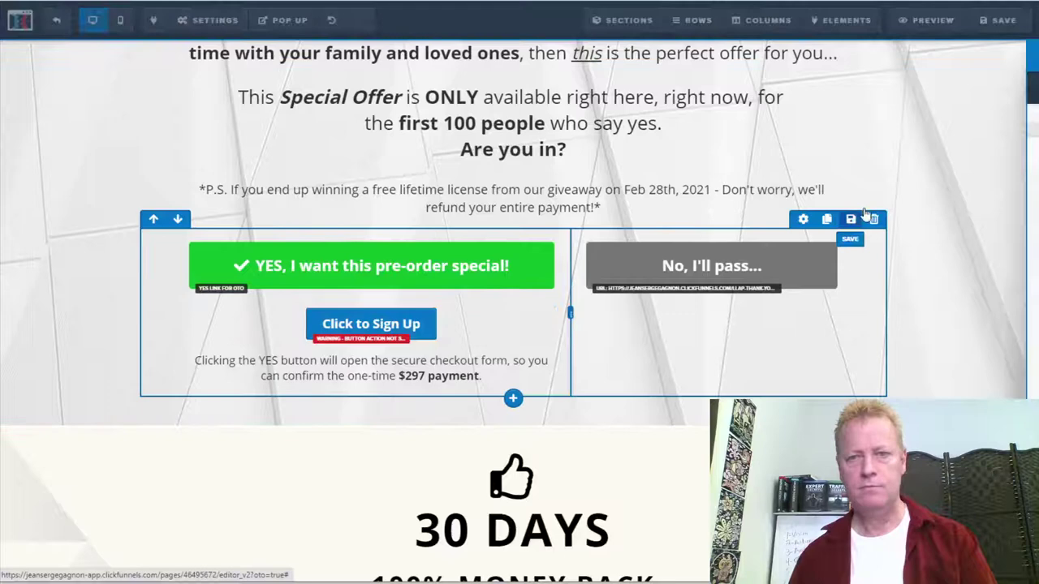
pyautogui.tripleClick(939, 199)
pyautogui.hotkey('ctrl', 'v')
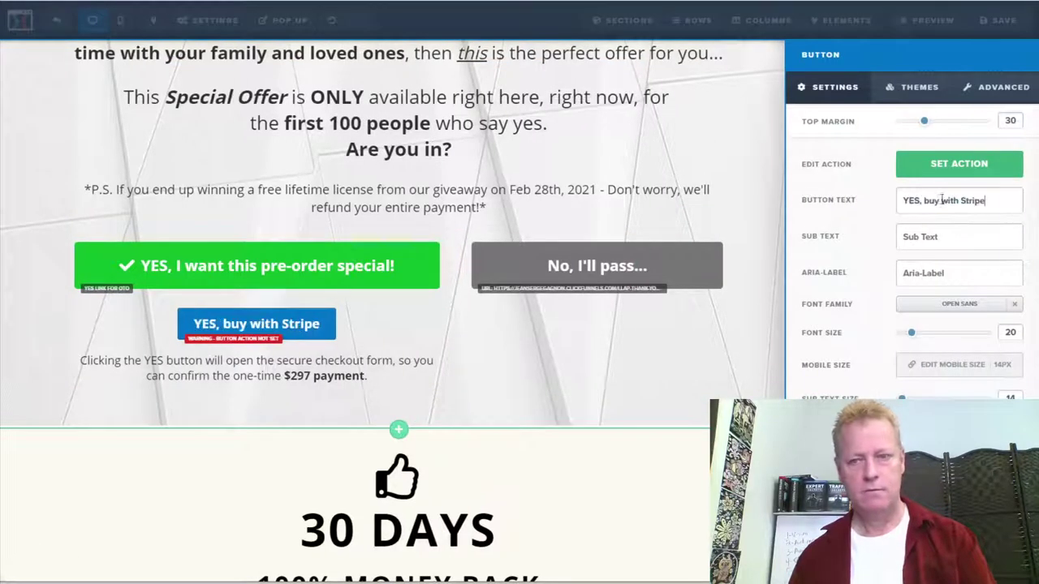
pyautogui.click(673, 404)
pyautogui.scroll(-8, 674, 397)
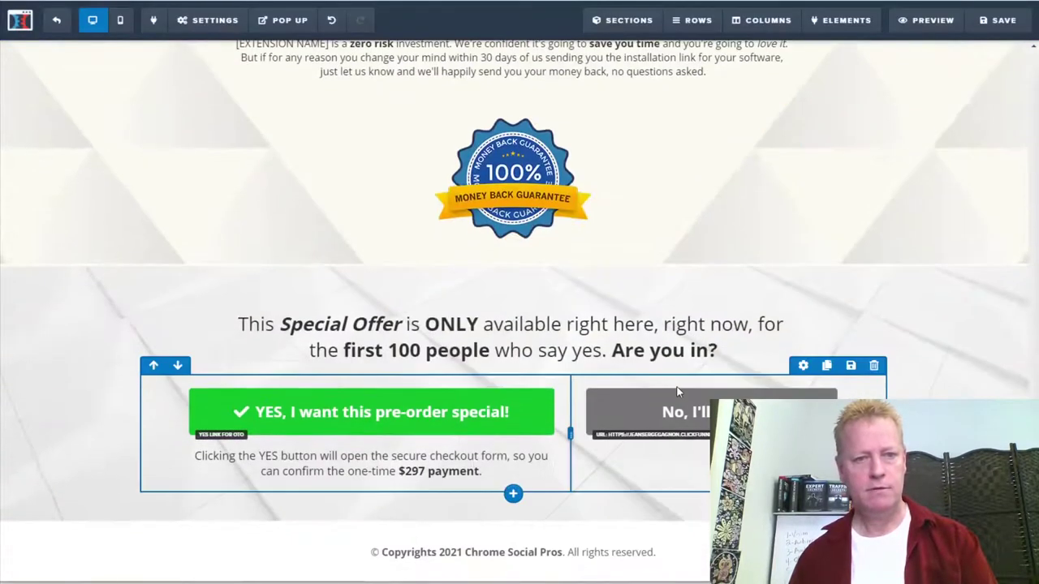
# Step: Insert a 'YES, buy with Stripe' button below the green YES button, upselling Lifetime License (stripe)
pyautogui.click(371, 439)
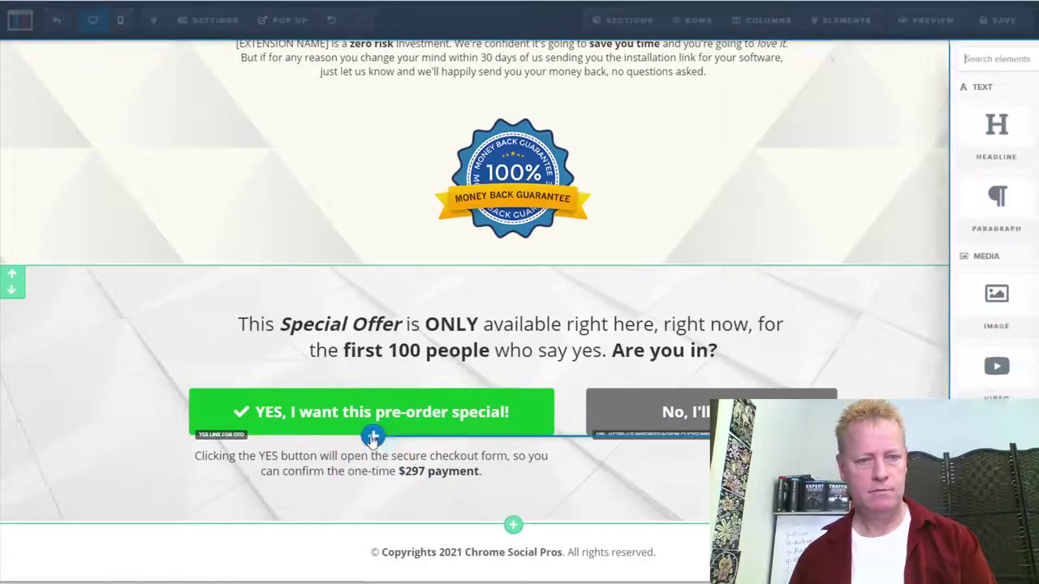
pyautogui.moveTo(688, 454); pyautogui.dragTo(685, 452)
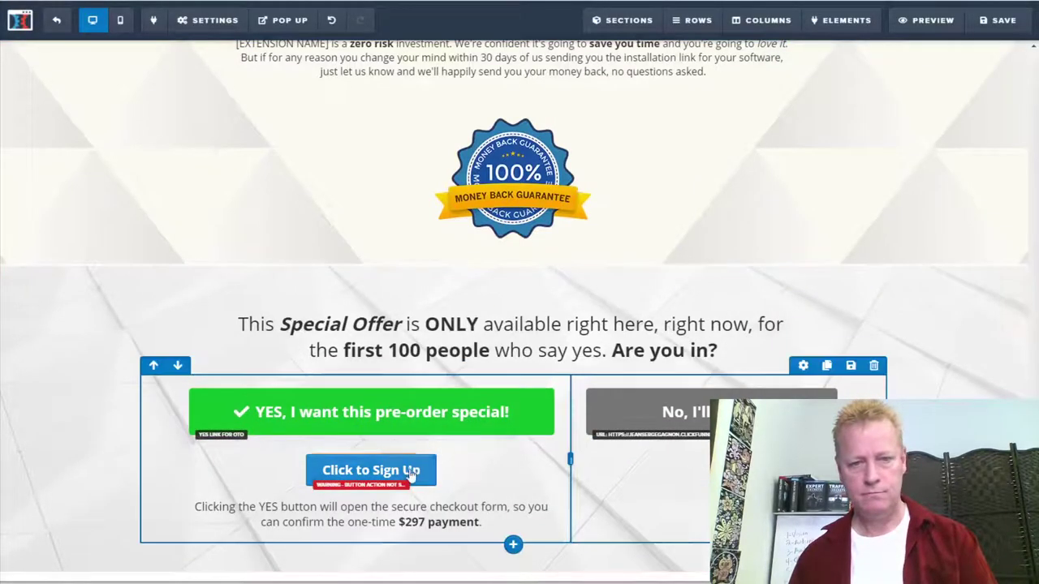
pyautogui.click(370, 470)
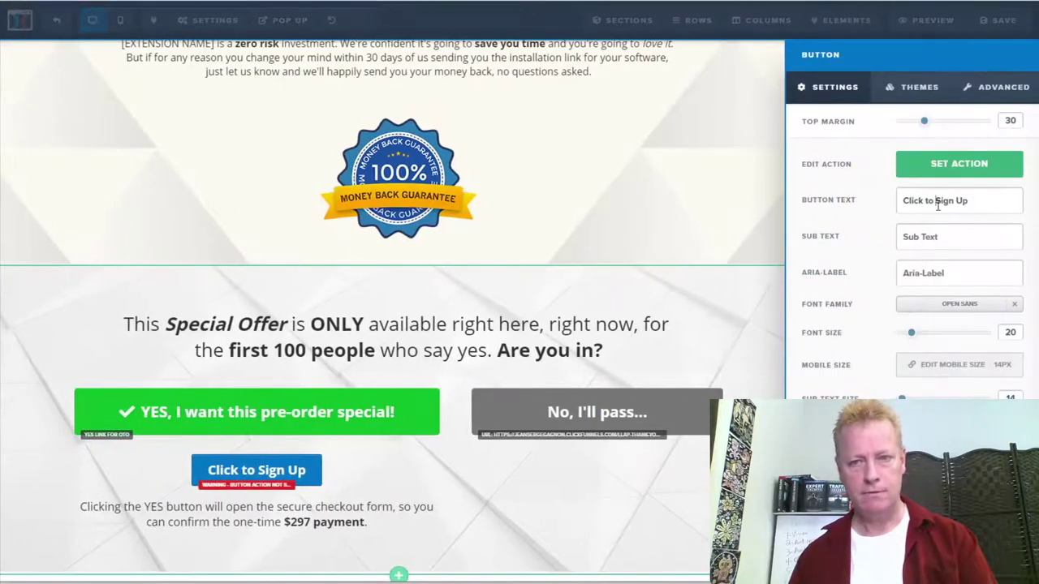
pyautogui.hotkey('ctrl', 'v')
pyautogui.click(945, 172)
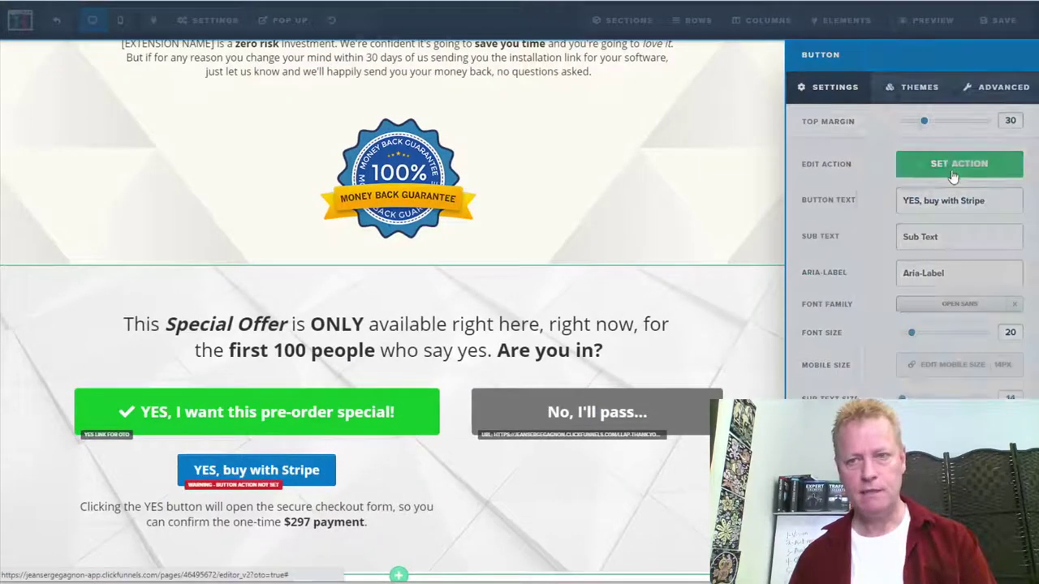
pyautogui.click(915, 88)
pyautogui.click(944, 136)
pyautogui.click(927, 164)
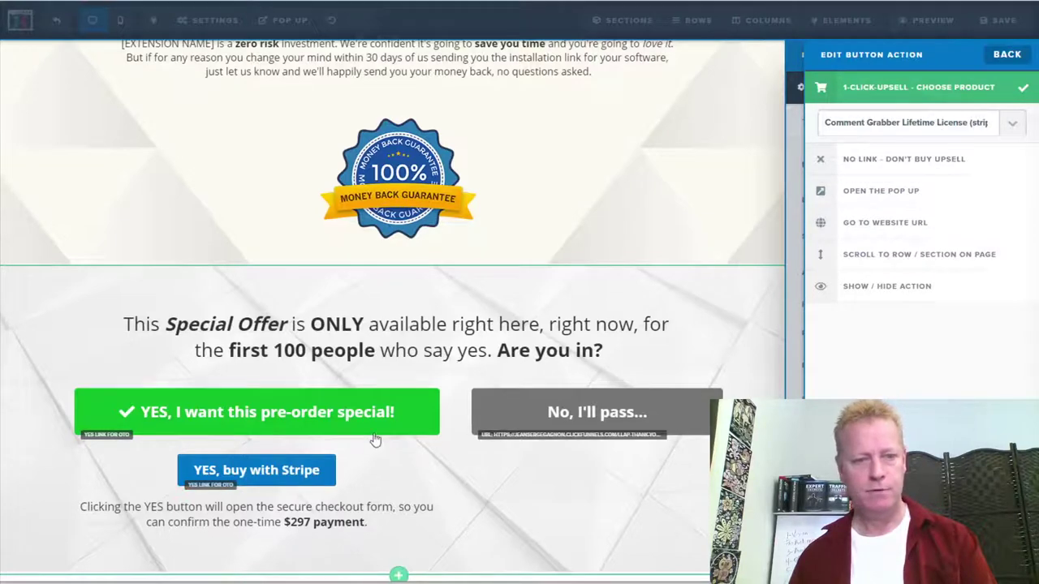
# Step: Confirm the green YES button's 1-click upsell stays on Comment Grabber Lifetime License (paypal)
pyautogui.click(375, 439)
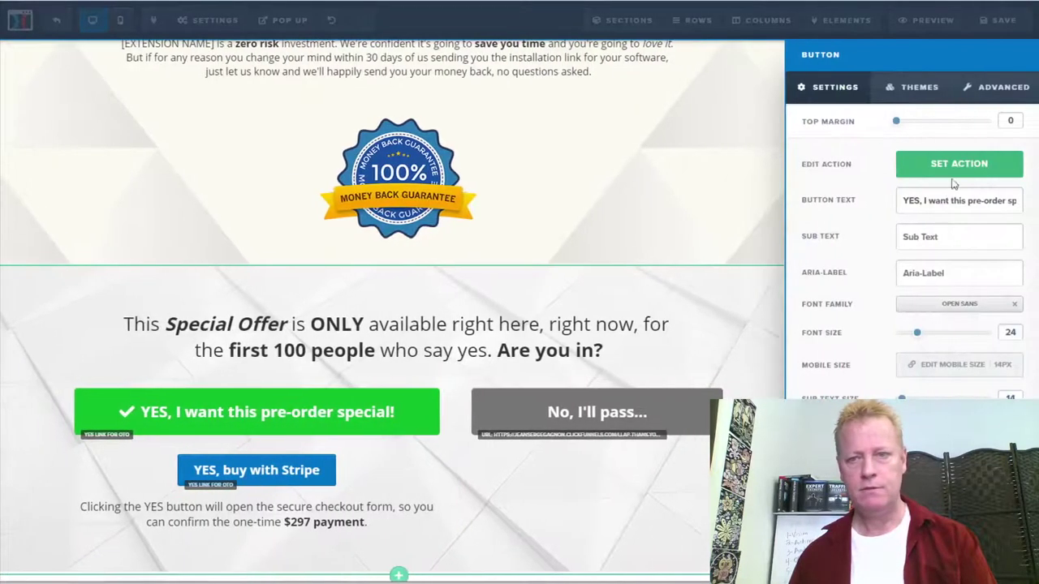
pyautogui.click(953, 166)
pyautogui.click(916, 96)
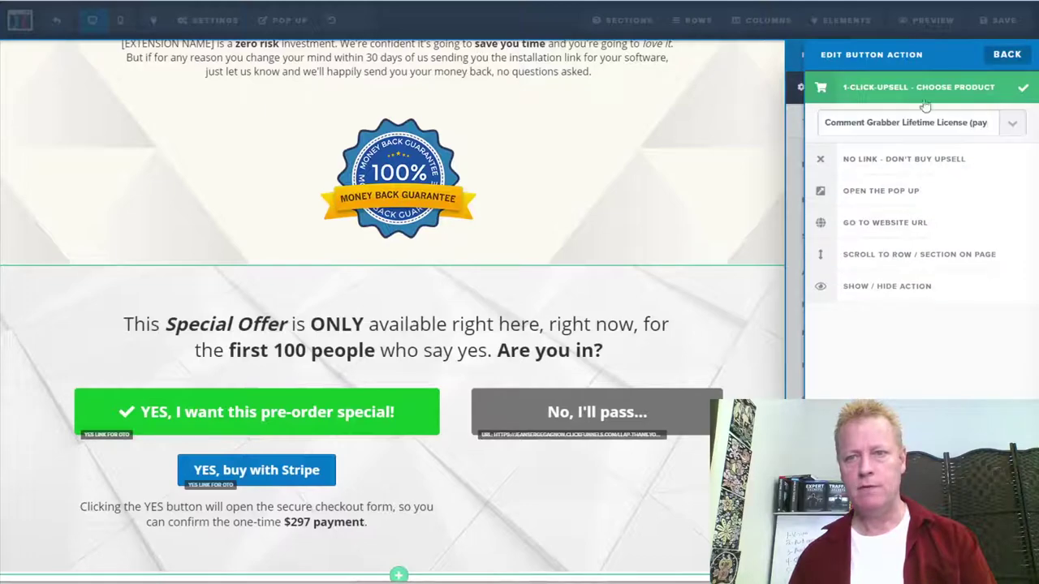
pyautogui.click(941, 140)
pyautogui.click(938, 157)
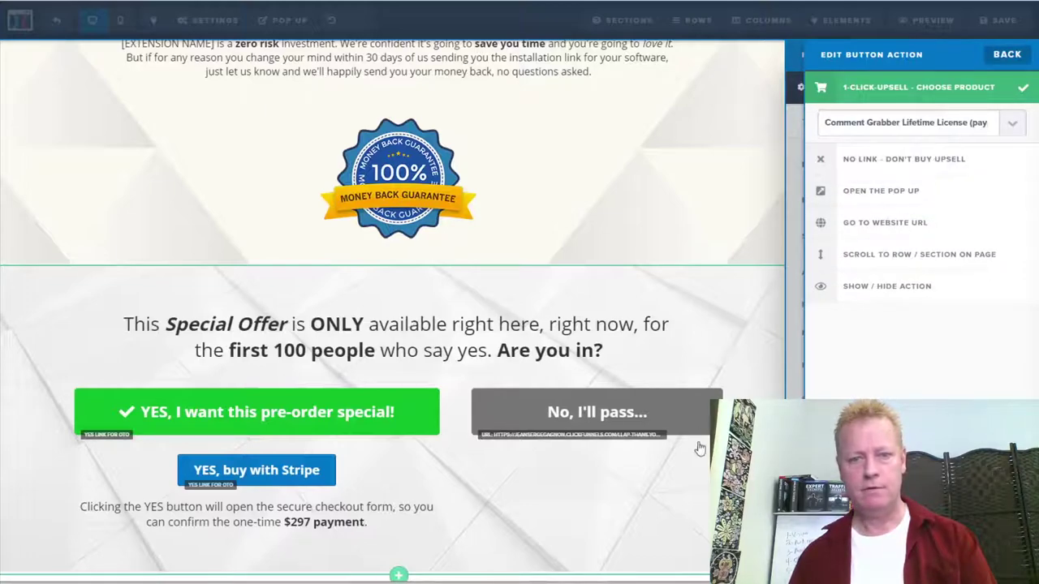
pyautogui.click(699, 440)
pyautogui.click(687, 473)
pyautogui.scroll(10, 626, 480)
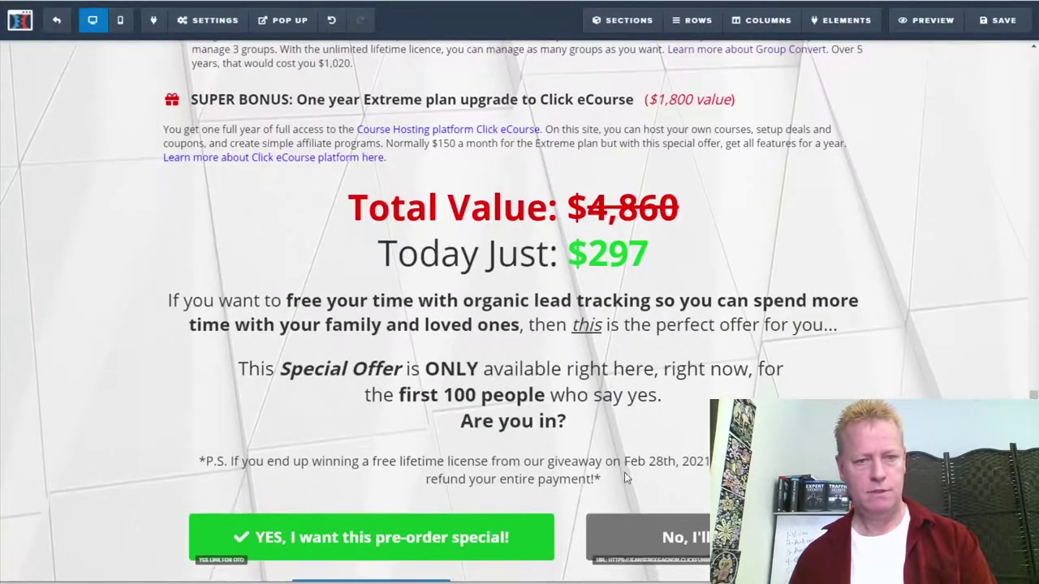
# Step: Link the first remaining row's Stripe button to Comment Grabber Lifetime License (stripe) as a 1-click upsell
pyautogui.scroll(-4, 626, 480)
pyautogui.click(370, 352)
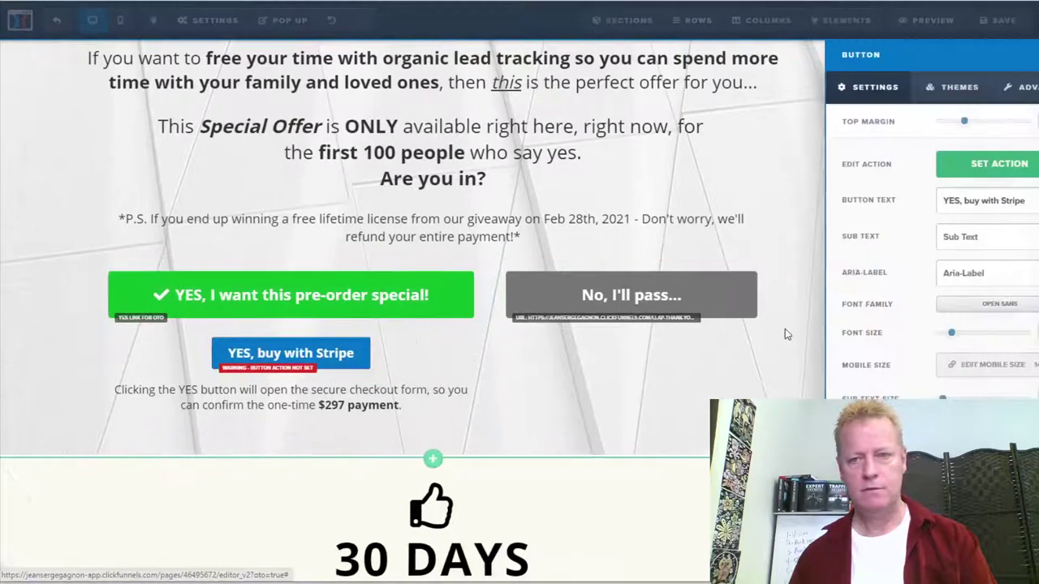
pyautogui.click(972, 166)
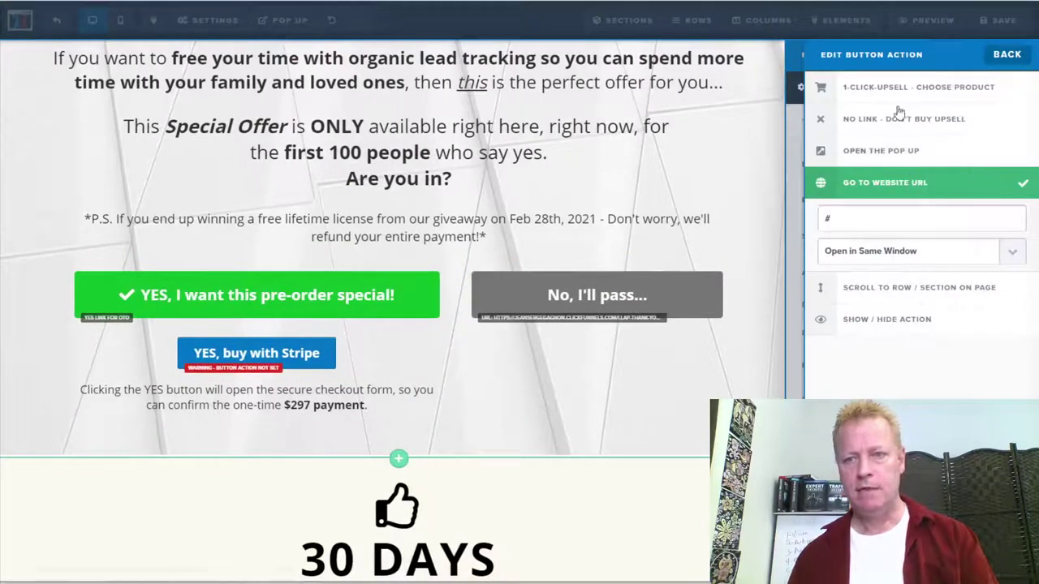
pyautogui.click(890, 86)
pyautogui.click(917, 122)
pyautogui.click(941, 169)
pyautogui.click(555, 410)
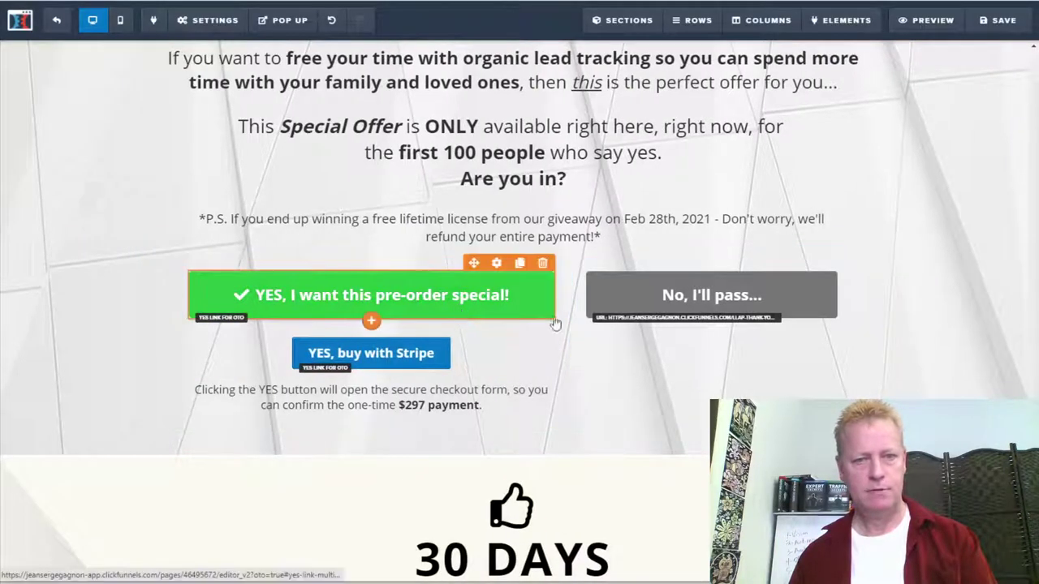
# Step: Link that row's green YES button to Comment Grabber Lifetime License (paypal)
pyautogui.click(552, 319)
pyautogui.click(982, 168)
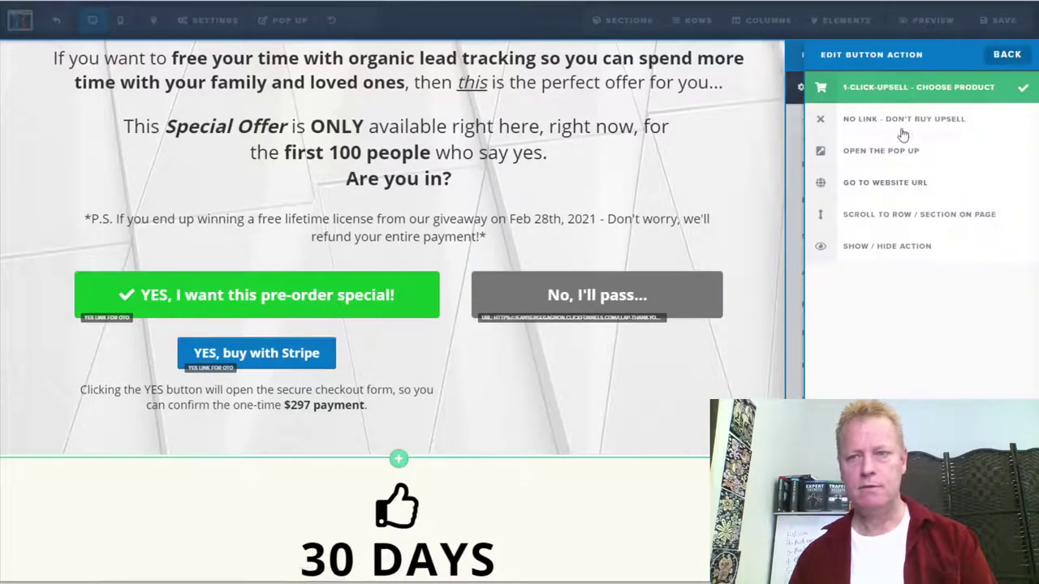
pyautogui.click(898, 98)
pyautogui.click(927, 126)
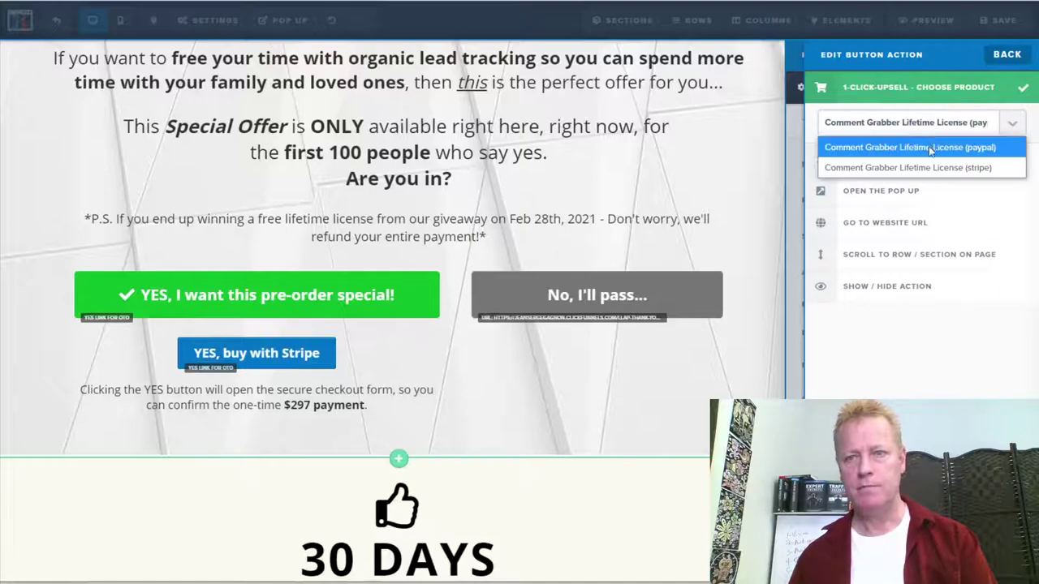
pyautogui.click(931, 149)
pyautogui.click(722, 339)
# Step: Link the other row's Stripe button to the Lifetime License (stripe) 1-click upsell
pyautogui.scroll(15, 721, 339)
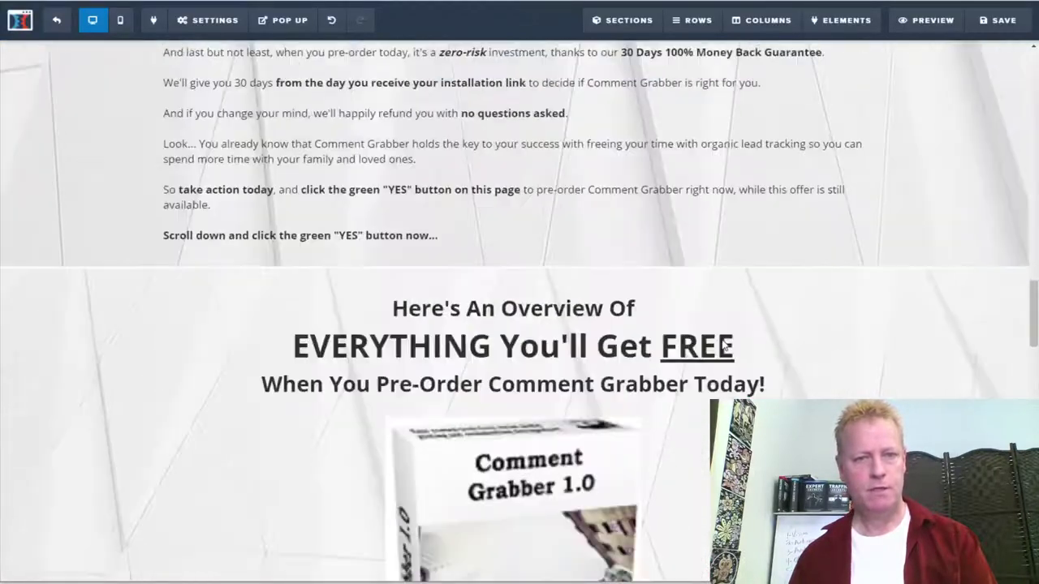
pyautogui.scroll(20, 721, 339)
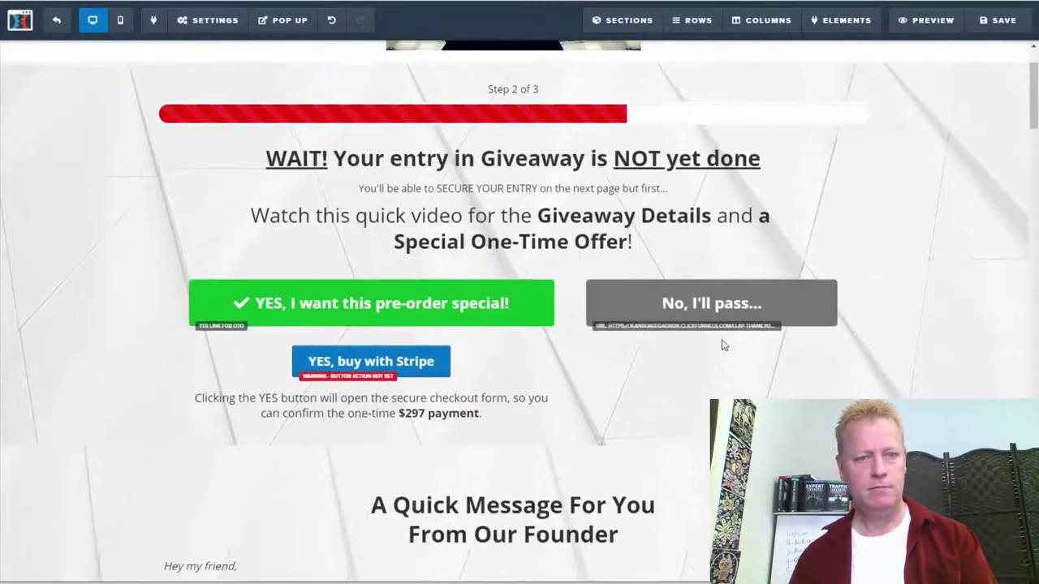
pyautogui.scroll(1, 725, 344)
pyautogui.scroll(-2, 424, 417)
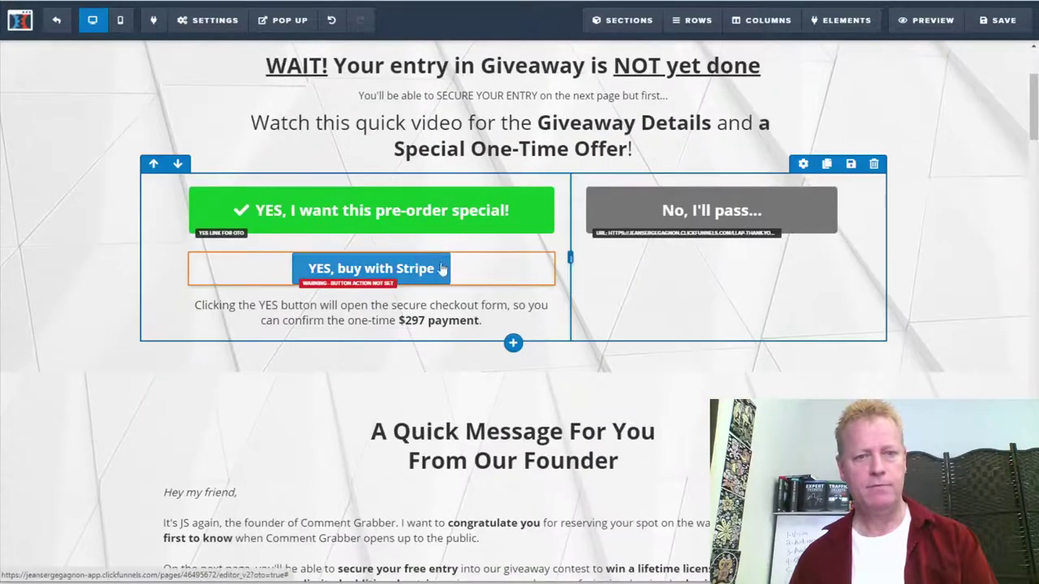
pyautogui.click(442, 269)
pyautogui.click(909, 165)
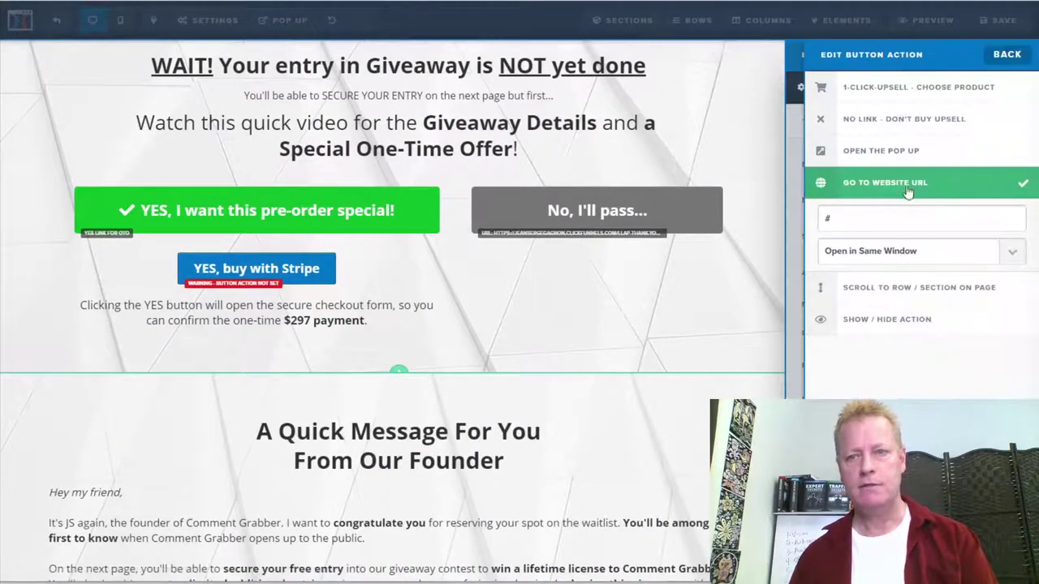
pyautogui.click(898, 88)
pyautogui.click(923, 130)
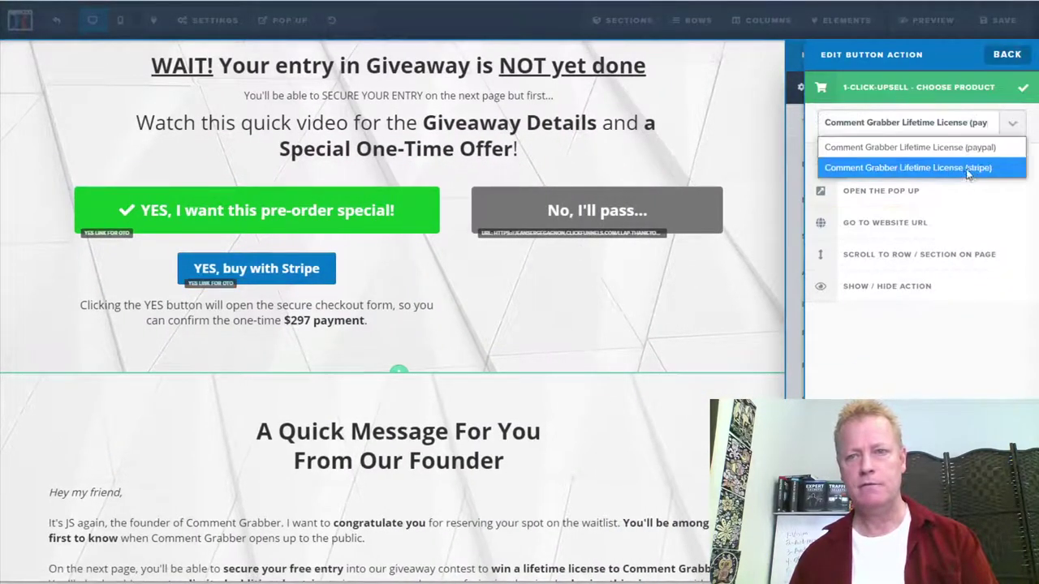
pyautogui.click(963, 172)
pyautogui.click(573, 345)
# Step: Link its green YES button to the Lifetime License (paypal) upsell and exit the editor
pyautogui.click(460, 213)
pyautogui.click(929, 162)
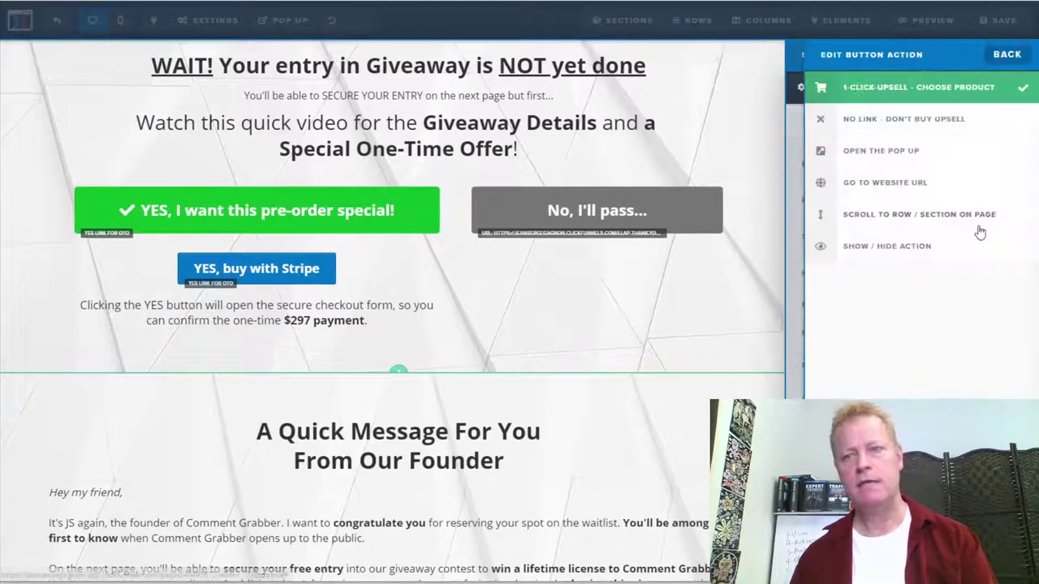
pyautogui.click(897, 90)
pyautogui.click(921, 134)
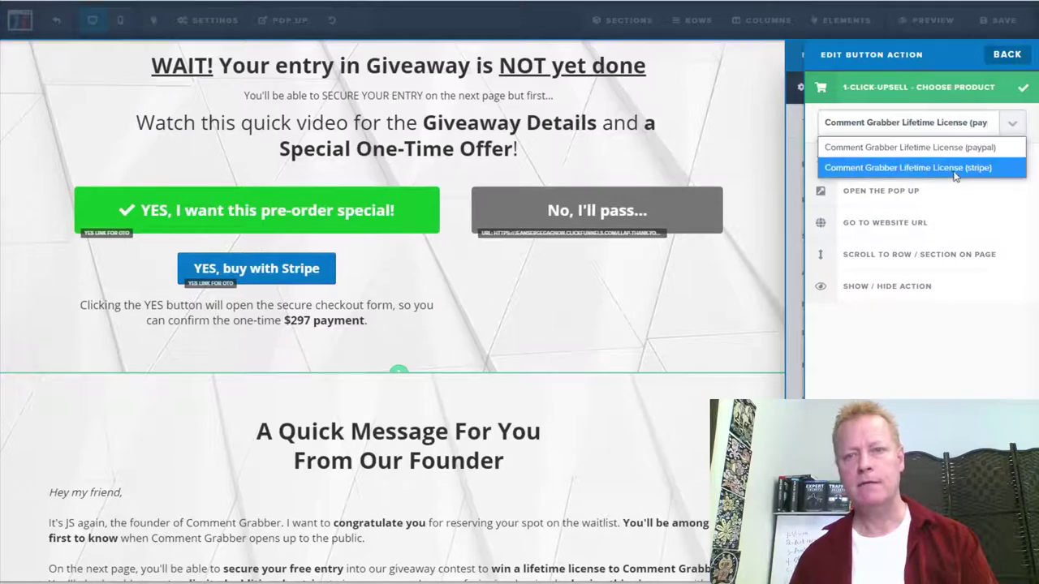
pyautogui.click(953, 144)
pyautogui.click(655, 314)
pyautogui.scroll(2, 656, 314)
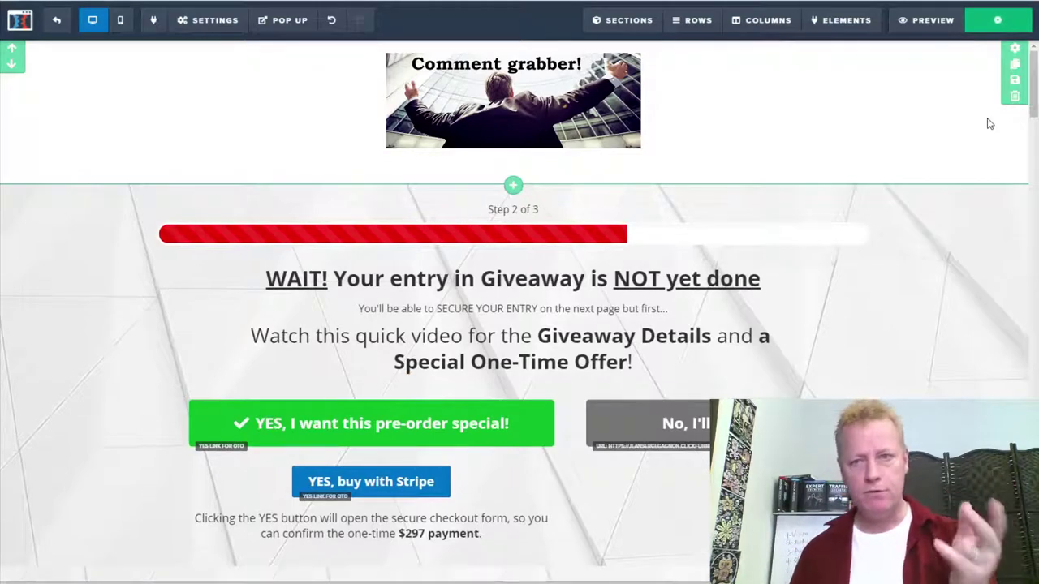
pyautogui.click(87, 21)
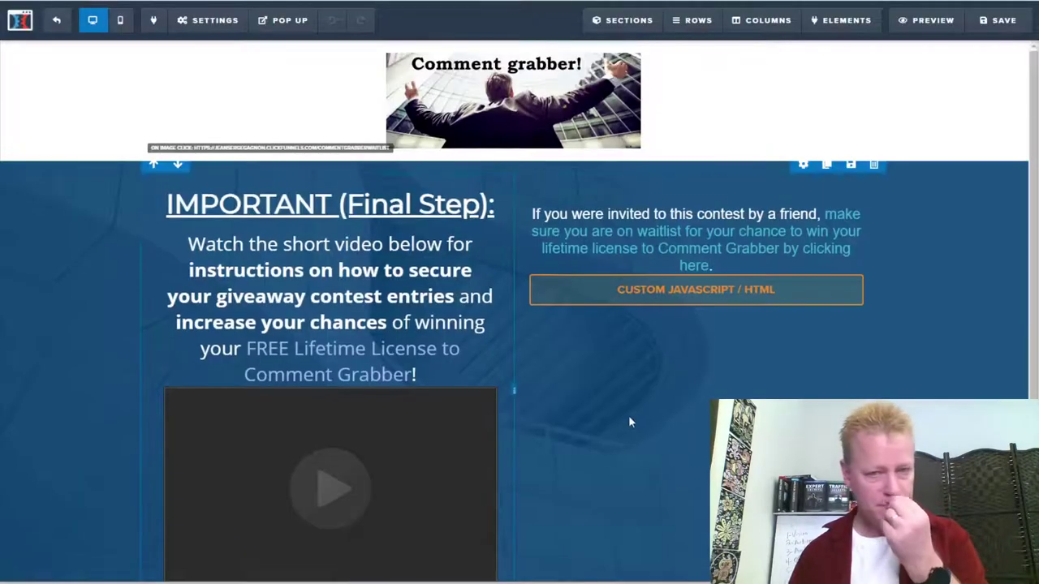
# Step: Scroll through the Thank You page's IMPORTANT (Final Step) video section and custom HTML block
pyautogui.scroll(-2, 227, 387)
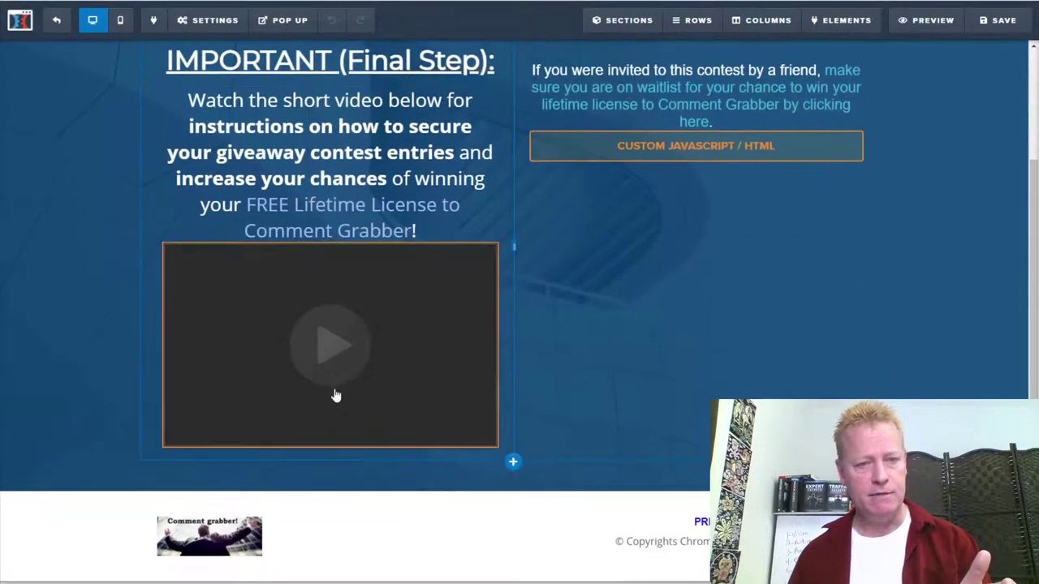
pyautogui.scroll(2, 708, 258)
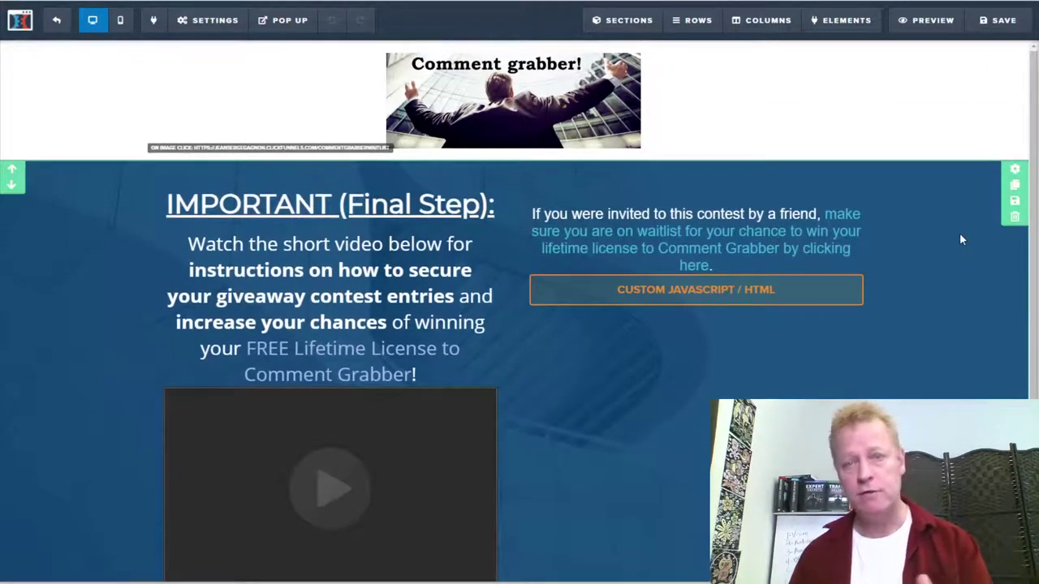
pyautogui.moveTo(696, 302)
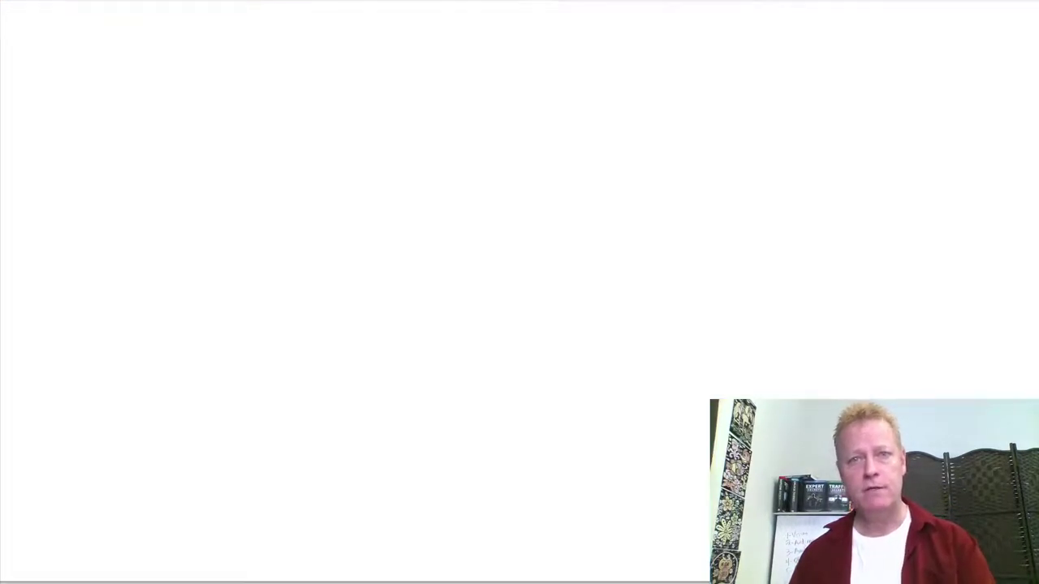
# Step: Load kingsumo.com to reach the KingSumo Your Giveaways dashboard
pyautogui.write('king')
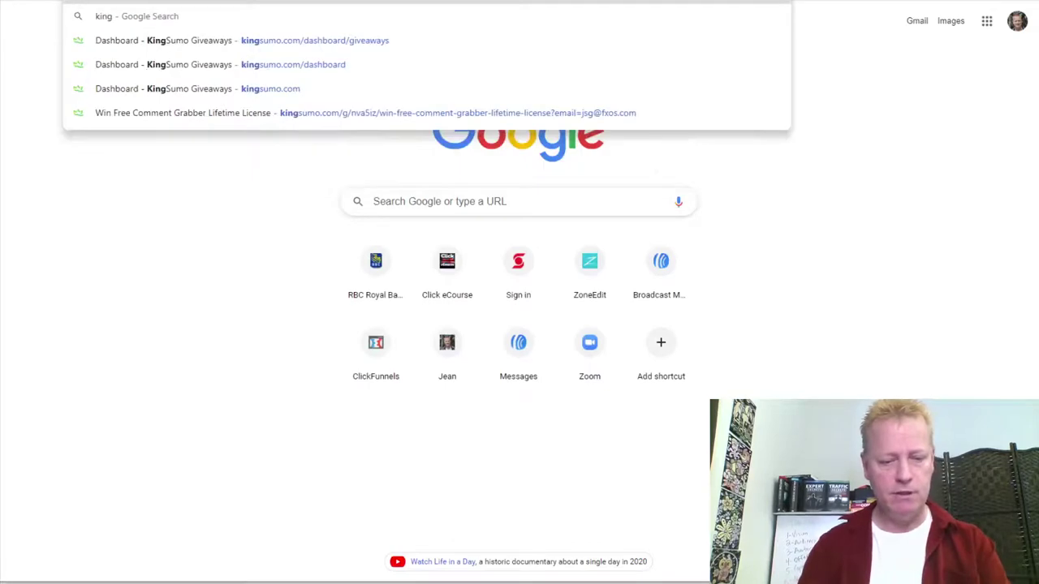
pyautogui.write('sumo.com')
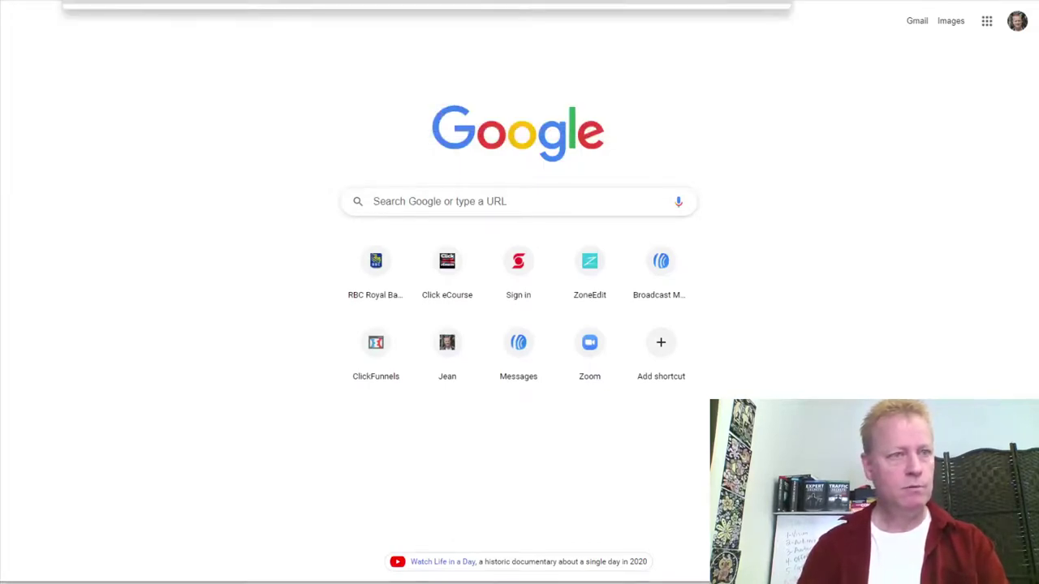
pyautogui.write('kings')
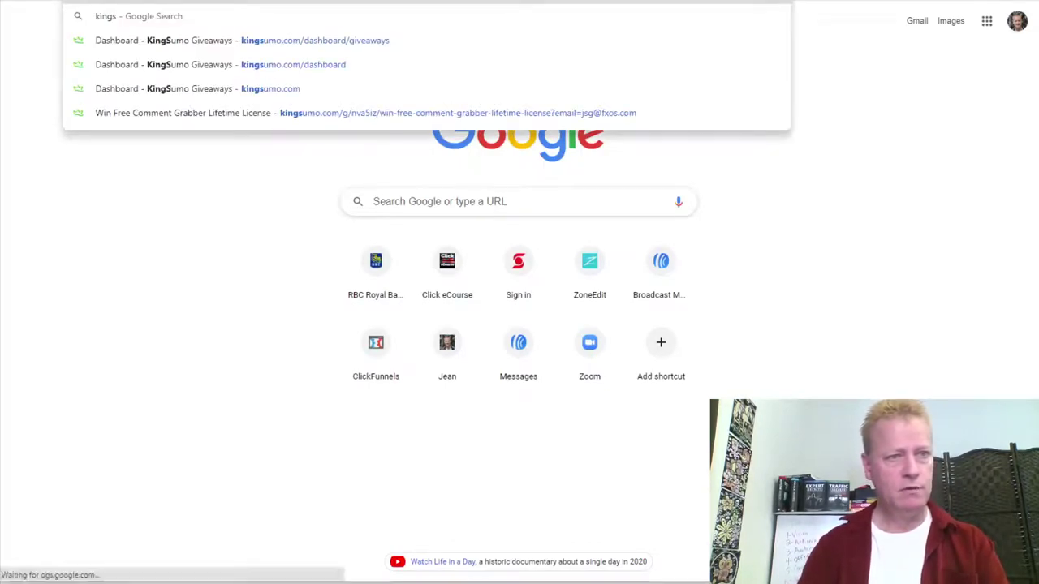
pyautogui.write('umo.com')
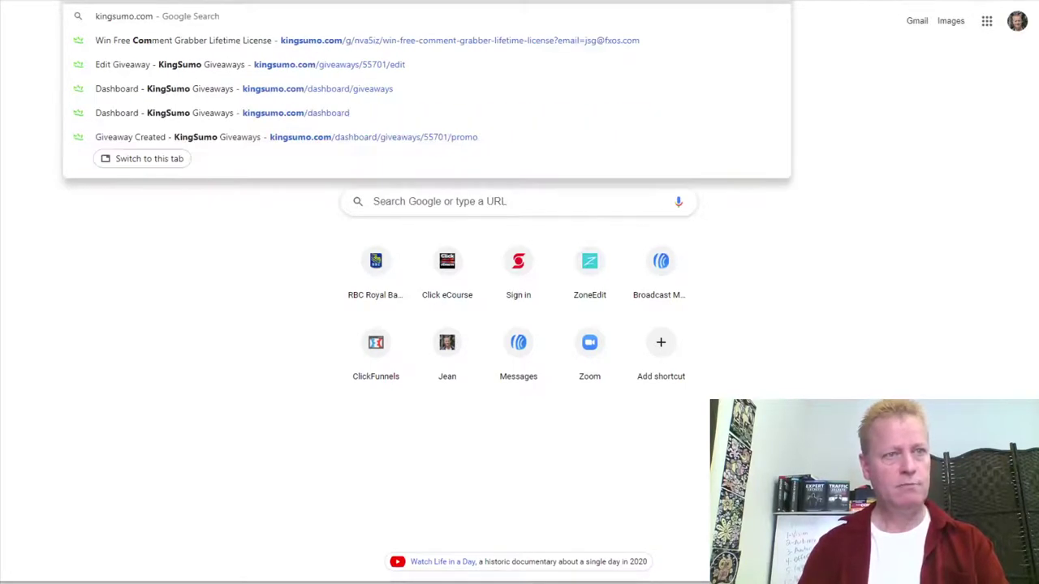
pyautogui.press('Return')
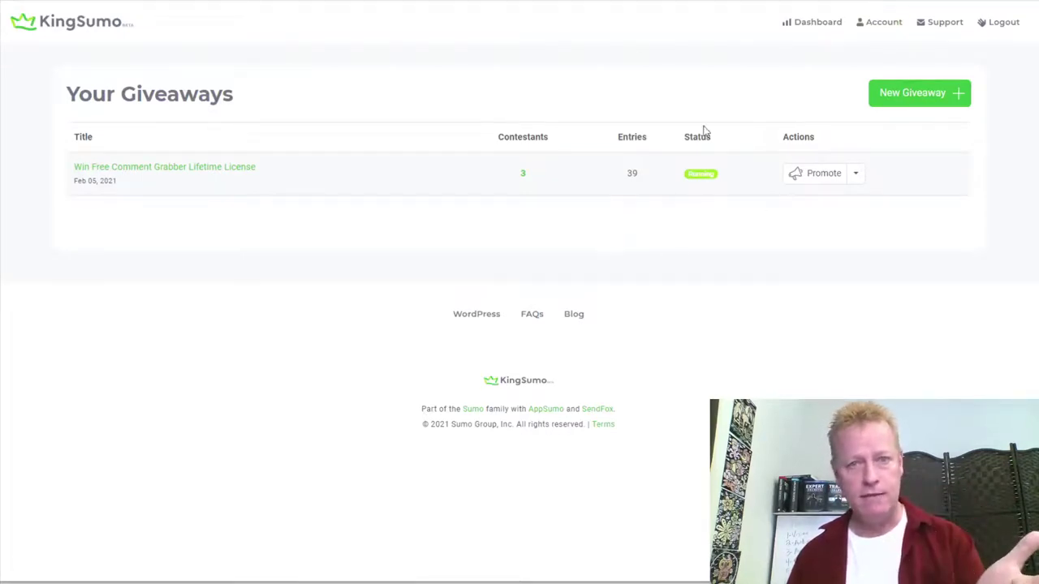
pyautogui.click(818, 180)
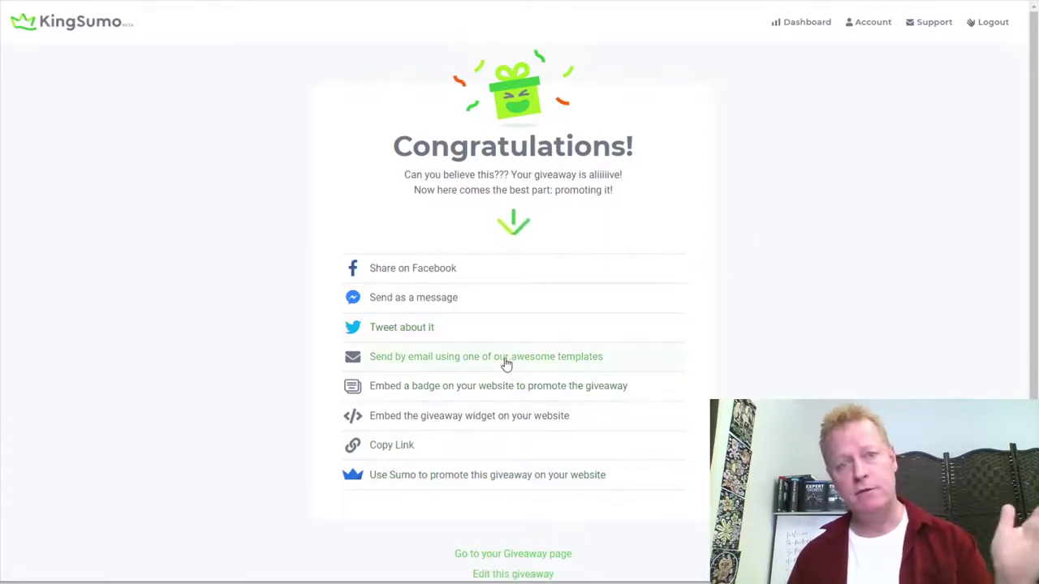
pyautogui.click(42, 26)
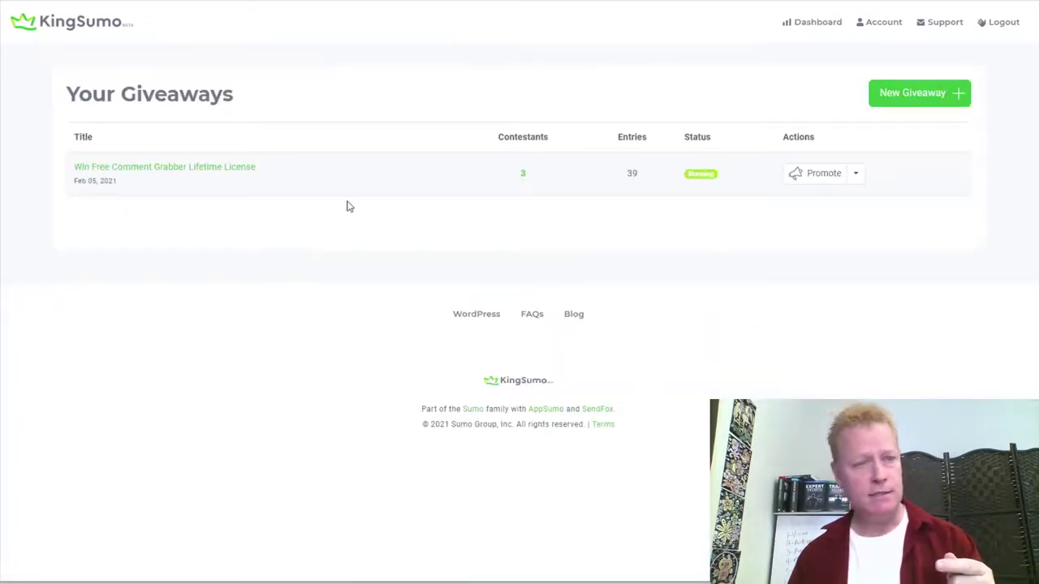
pyautogui.click(855, 174)
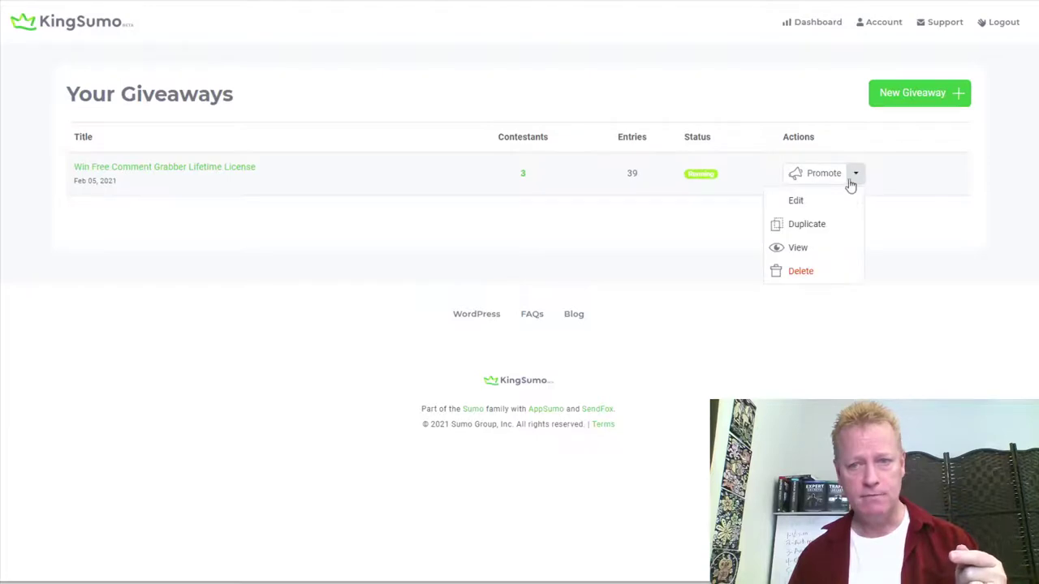
pyautogui.click(158, 171)
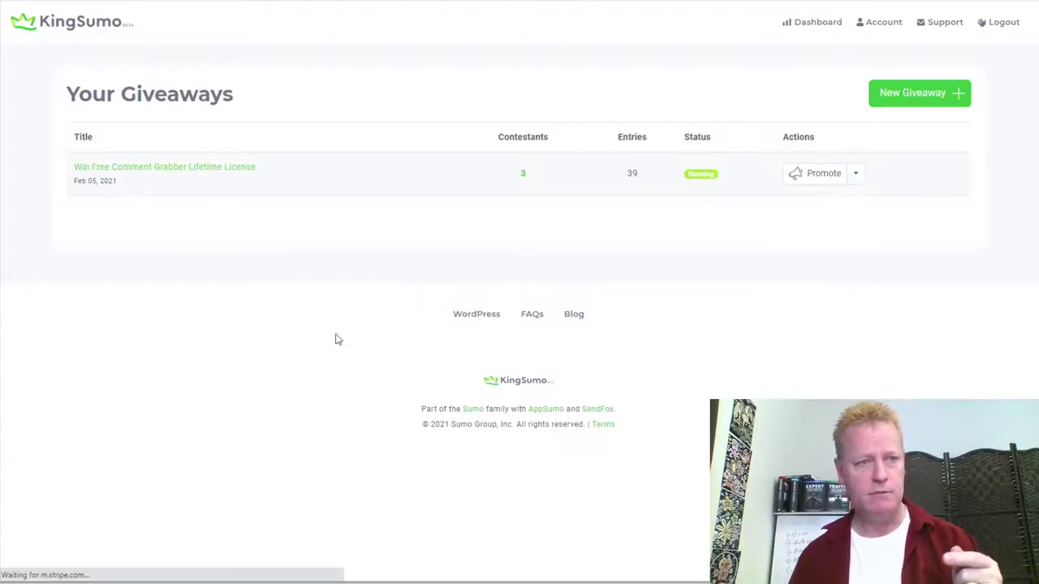
pyautogui.scroll(-10, 660, 341)
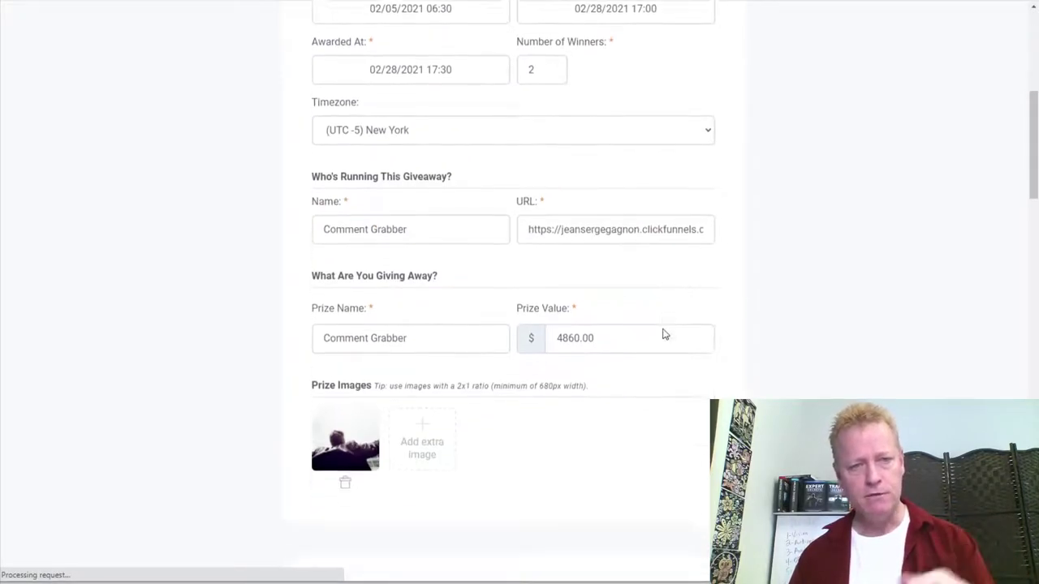
pyautogui.scroll(-6, 663, 333)
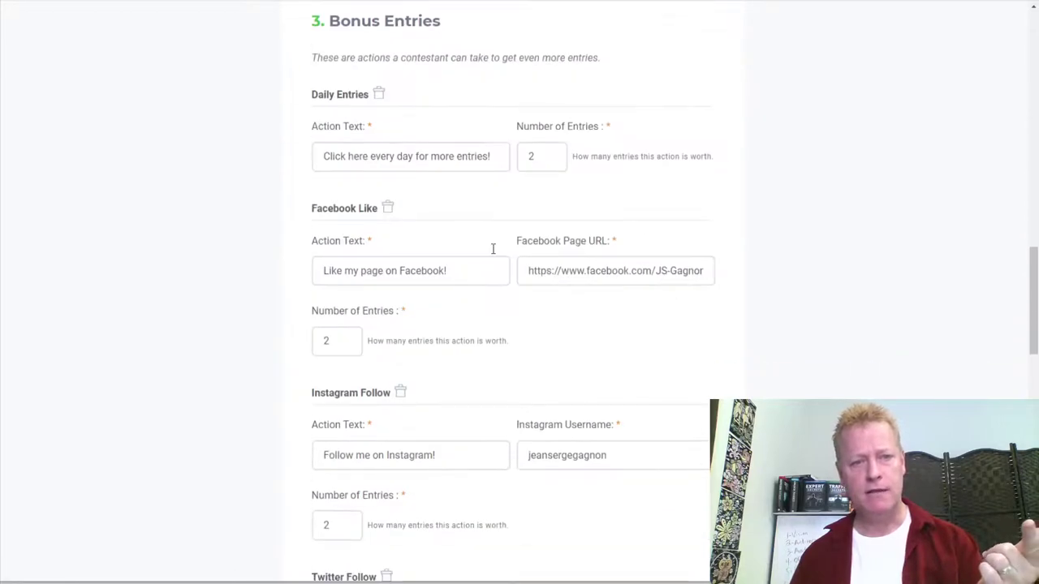
pyautogui.scroll(-6, 424, 273)
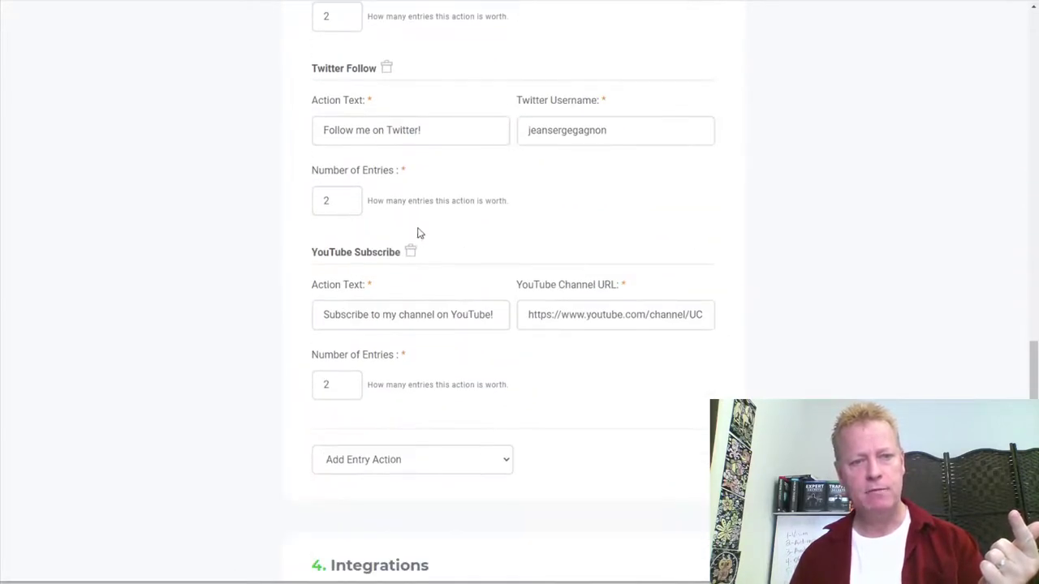
pyautogui.scroll(-3, 444, 407)
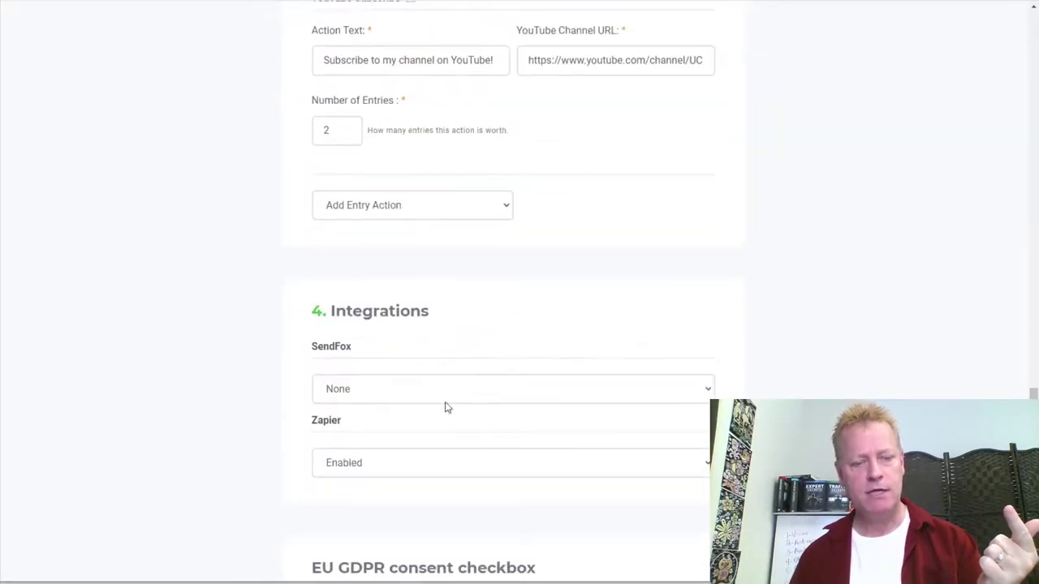
pyautogui.scroll(-3, 513, 375)
pyautogui.scroll(20, 514, 361)
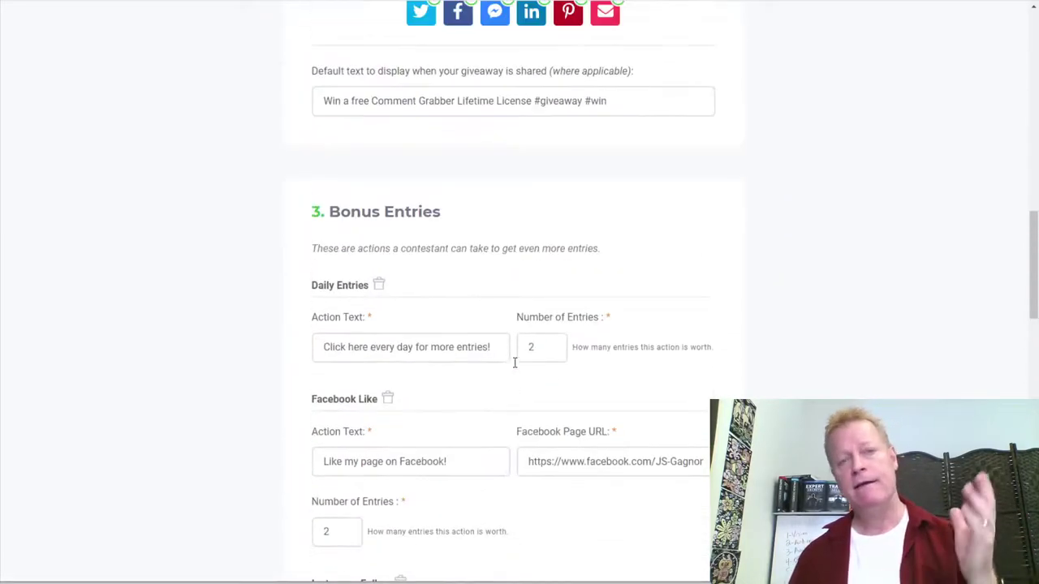
pyautogui.scroll(5, 514, 361)
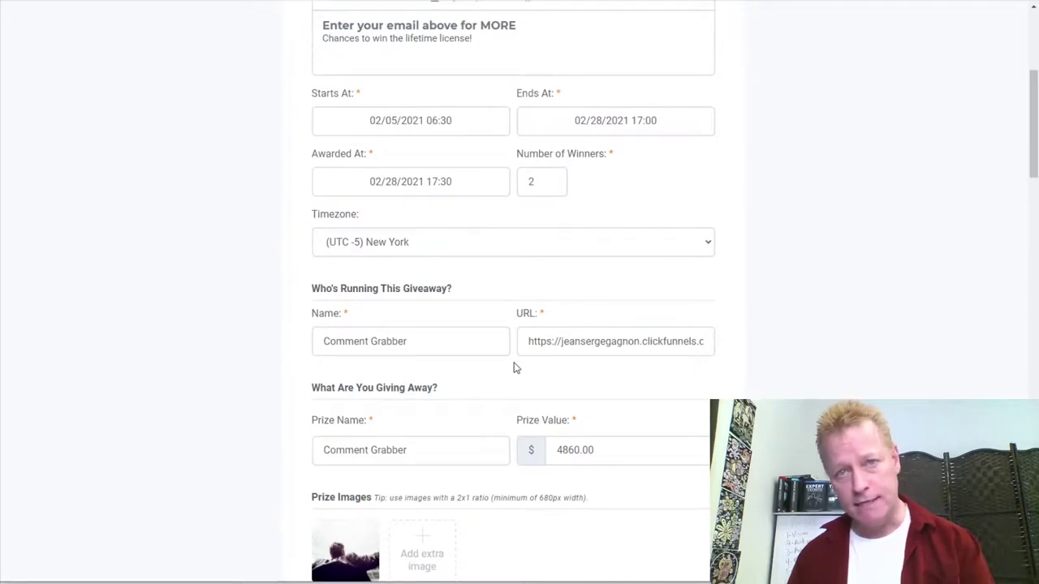
pyautogui.scroll(4, 513, 368)
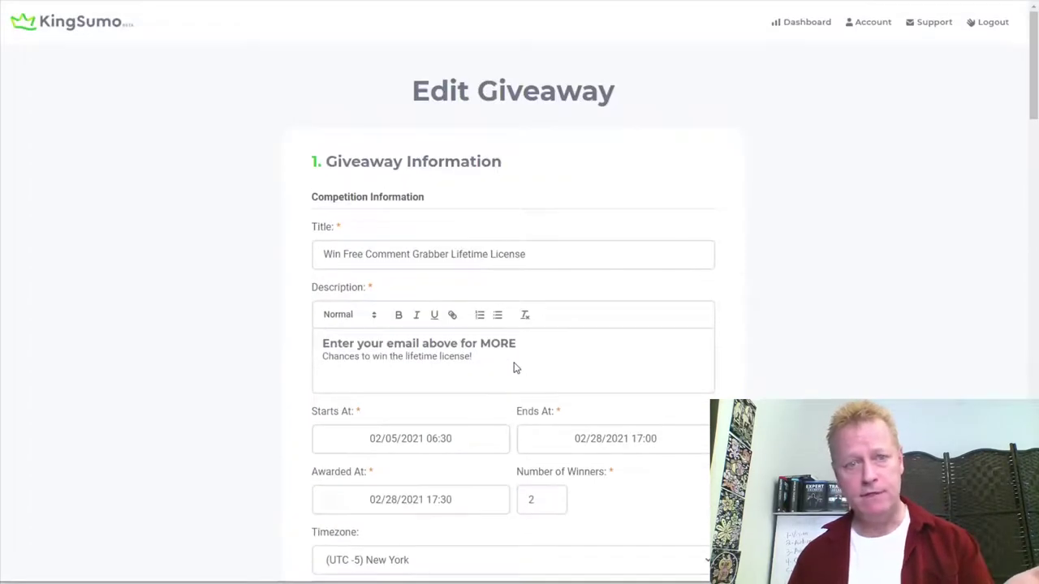
pyautogui.click(811, 25)
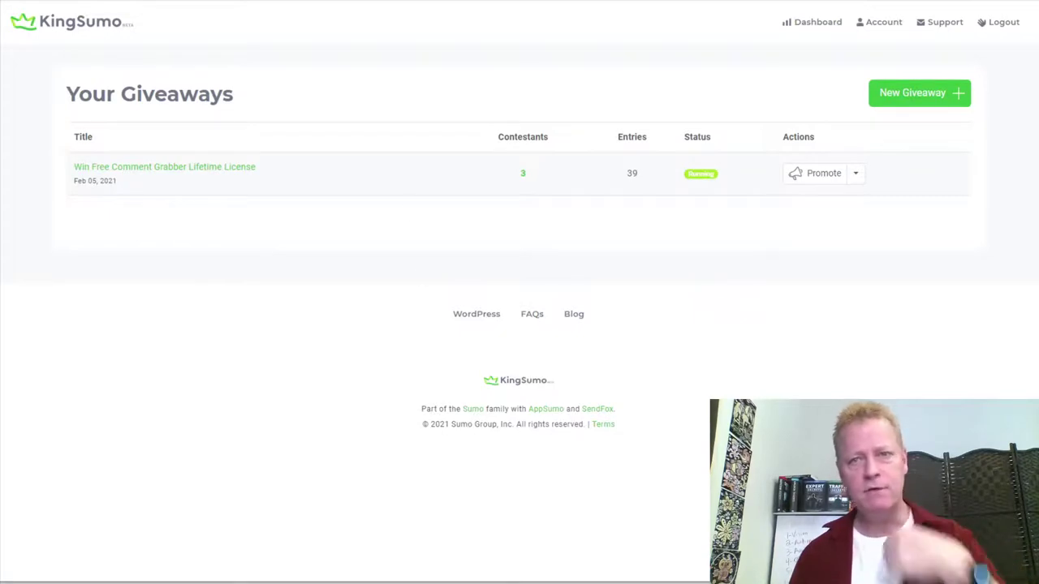
pyautogui.hotkey('alt', 'f')
# Step: Load kingsumo.com in a new incognito window and follow the 'Click Here!' banner to AppSumo
pyautogui.click(905, 18)
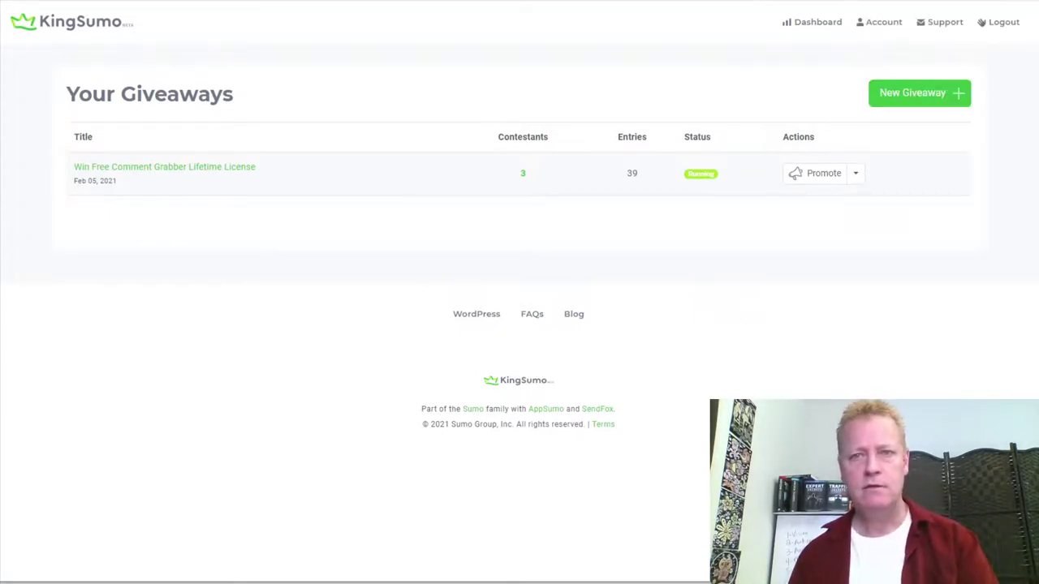
pyautogui.write('king')
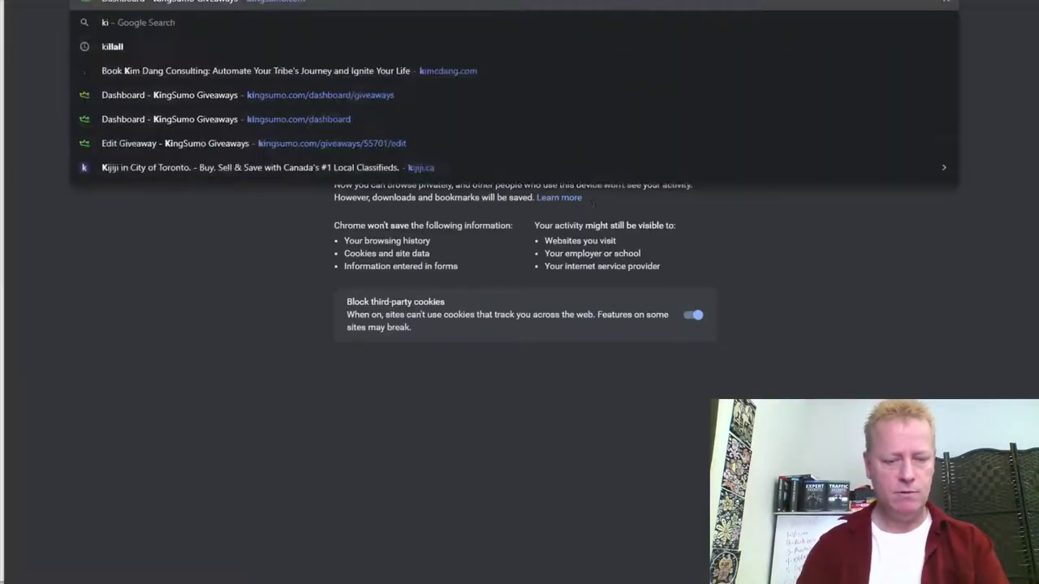
pyautogui.write('sumo.com')
pyautogui.press('Return')
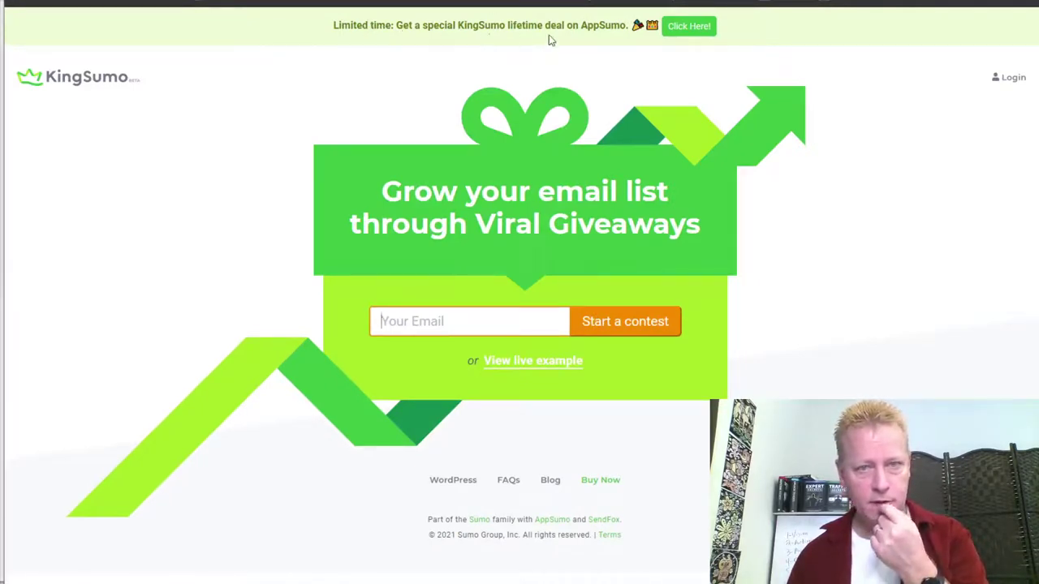
pyautogui.click(686, 27)
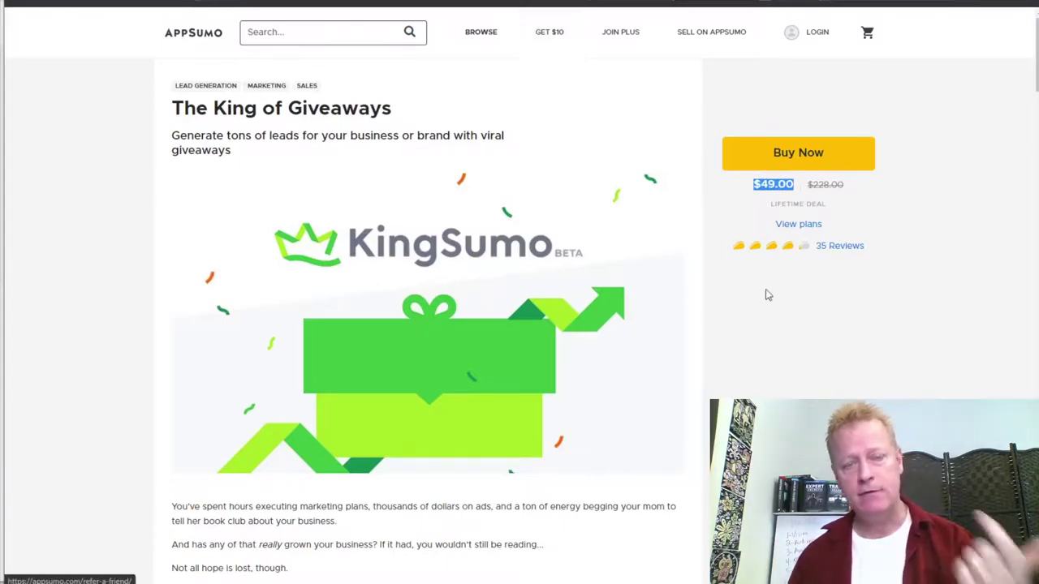
# Step: Dismiss the 'Get 10% Off' popup and scroll through the $49 KingSumo deal page
pyautogui.scroll(-1, 807, 325)
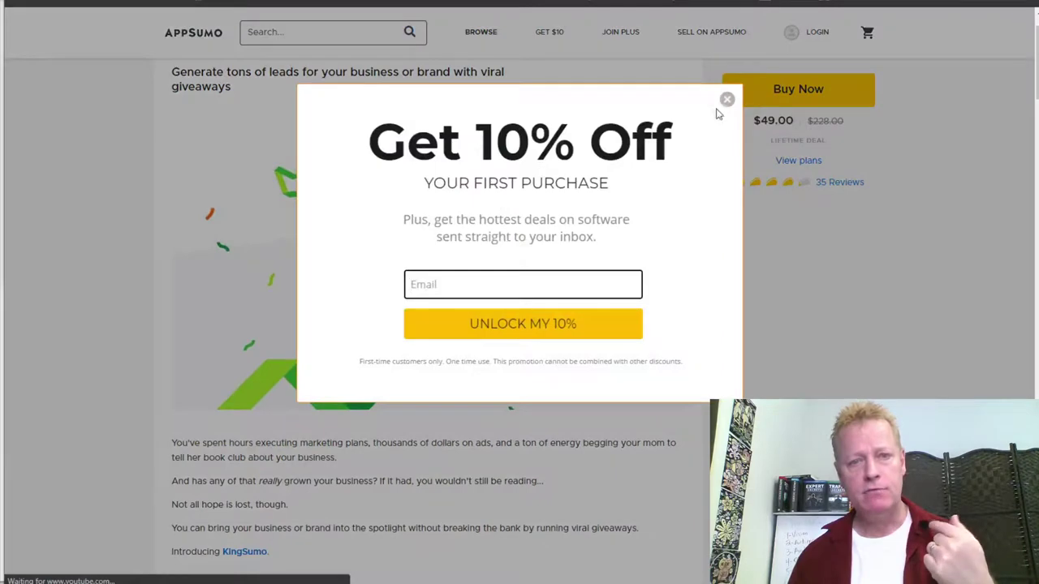
pyautogui.click(726, 100)
pyautogui.scroll(-4, 763, 252)
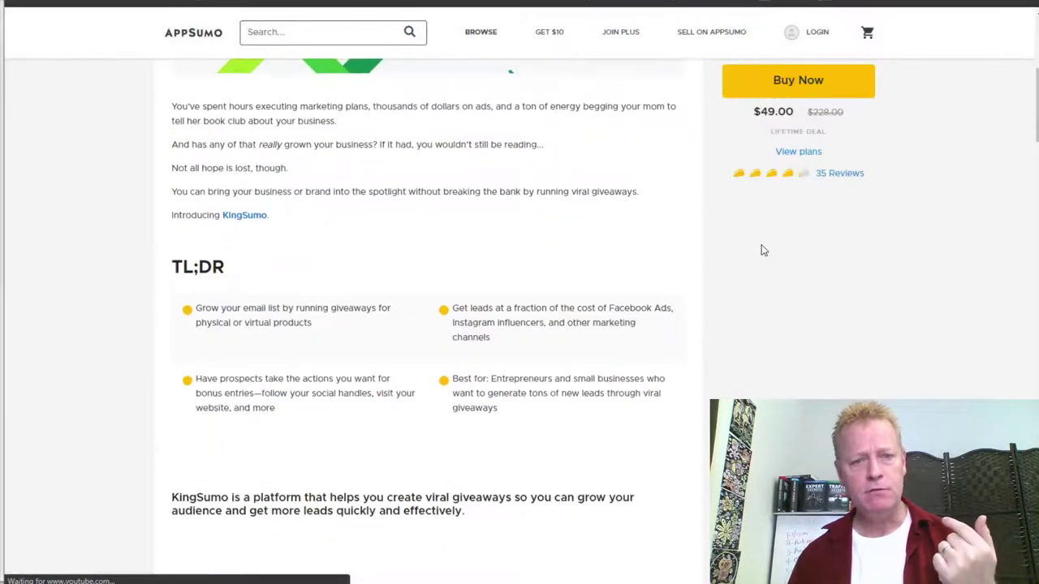
pyautogui.scroll(-10, 763, 250)
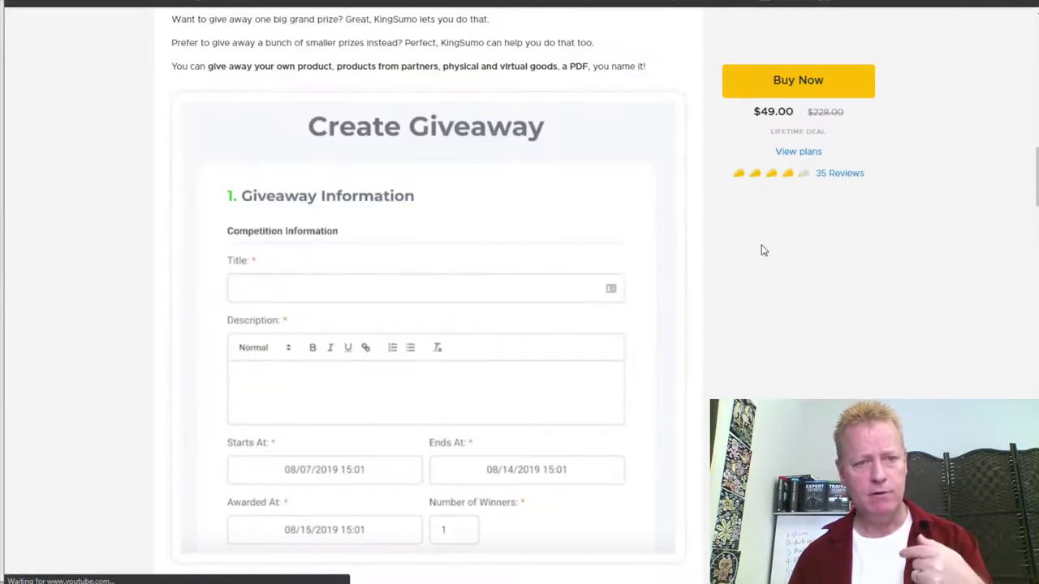
pyautogui.scroll(-1, 763, 250)
pyautogui.scroll(10, 763, 251)
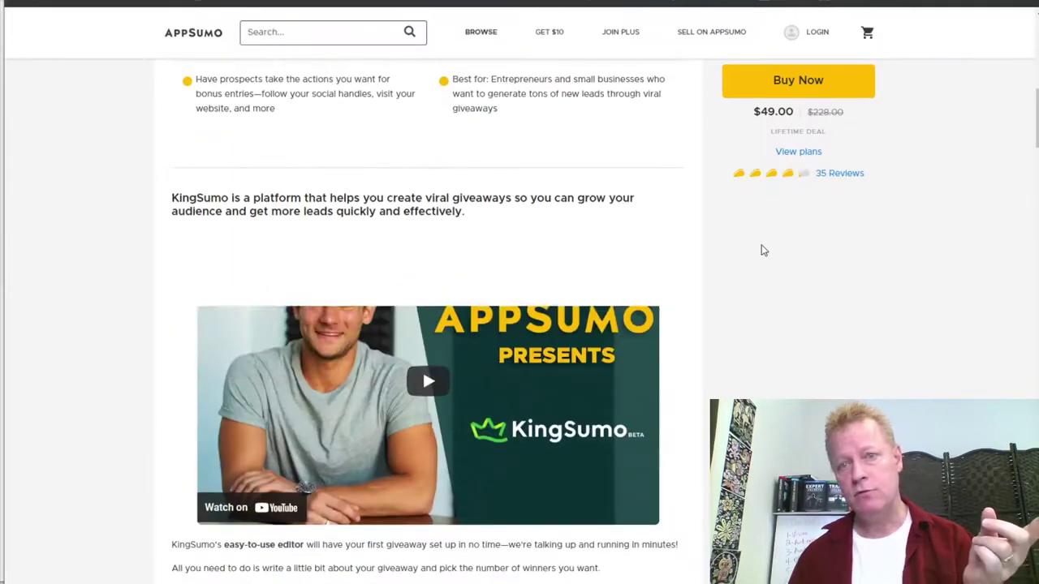
pyautogui.scroll(2, 762, 251)
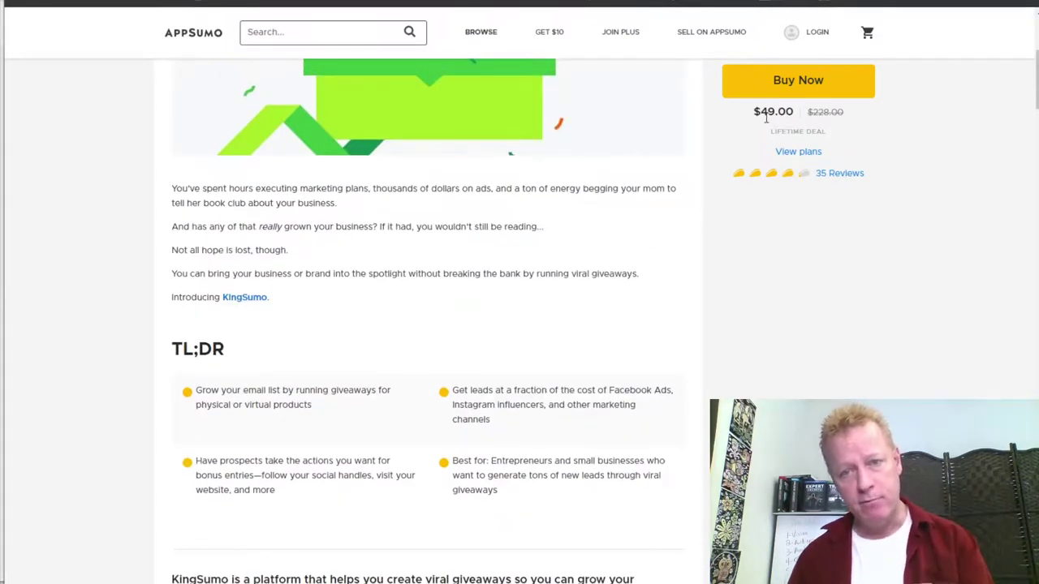
pyautogui.scroll(3, 806, 229)
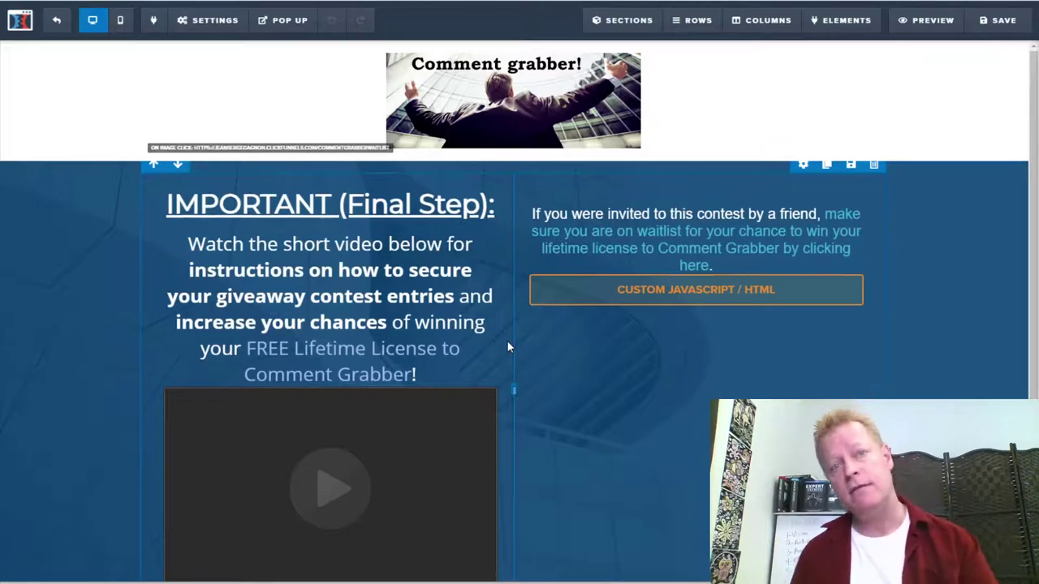
# Step: In AWeber, bring up the Comment Grabber Waitlist campaigns list via Messages > Campaigns
pyautogui.hotkey('ctrl', 'Tab')
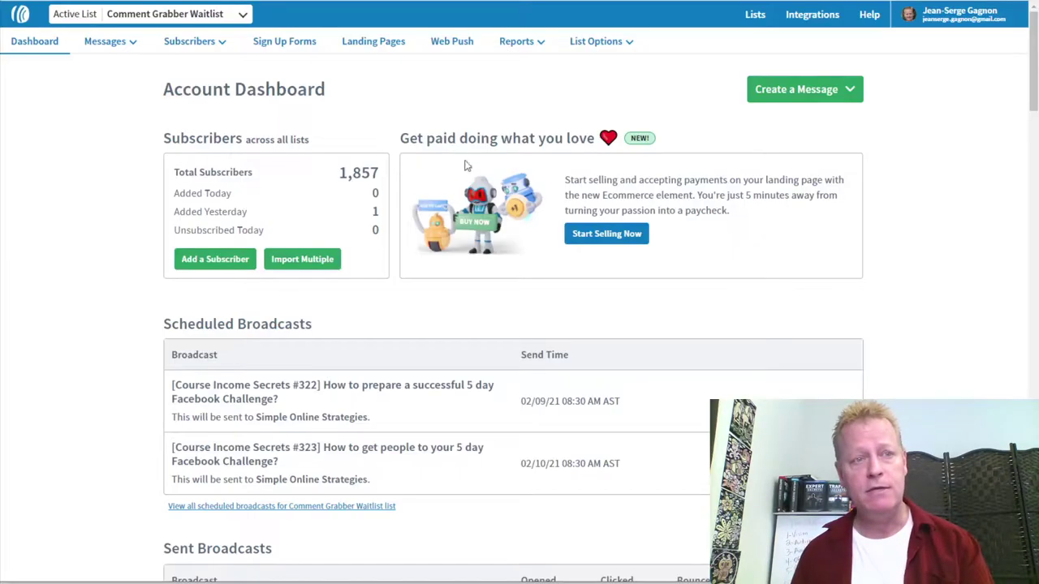
pyautogui.click(105, 40)
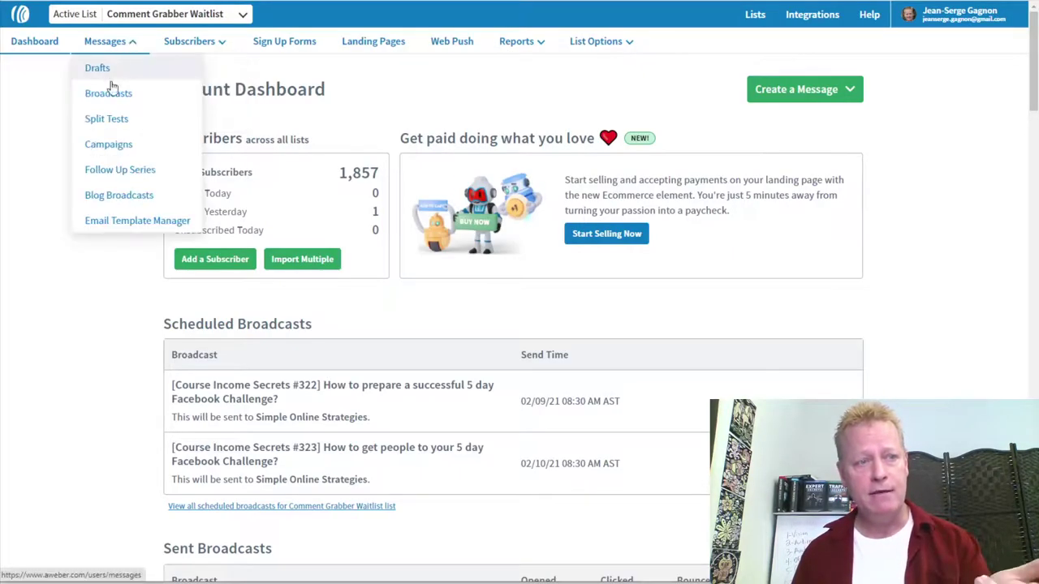
pyautogui.click(108, 146)
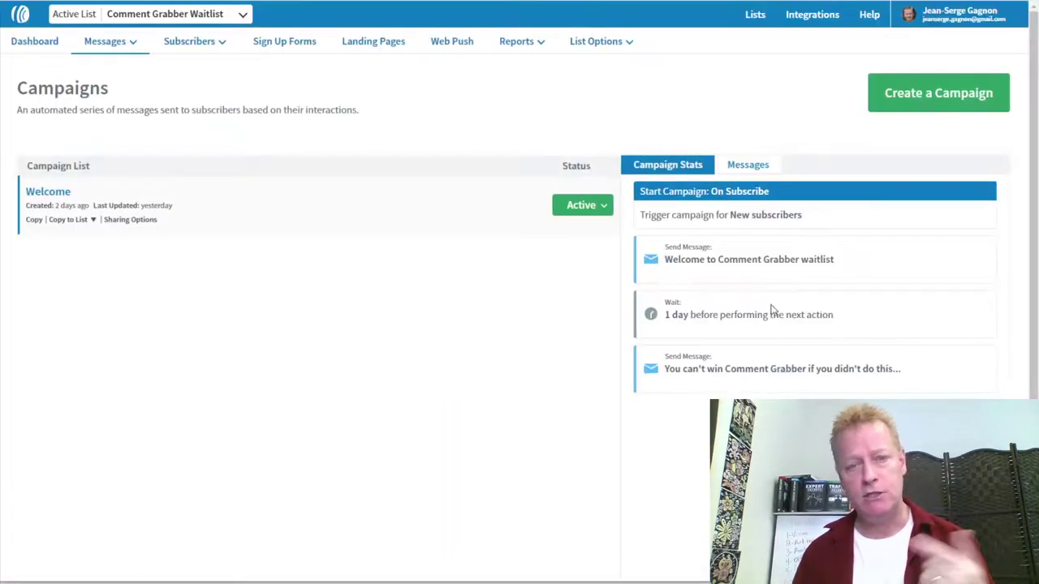